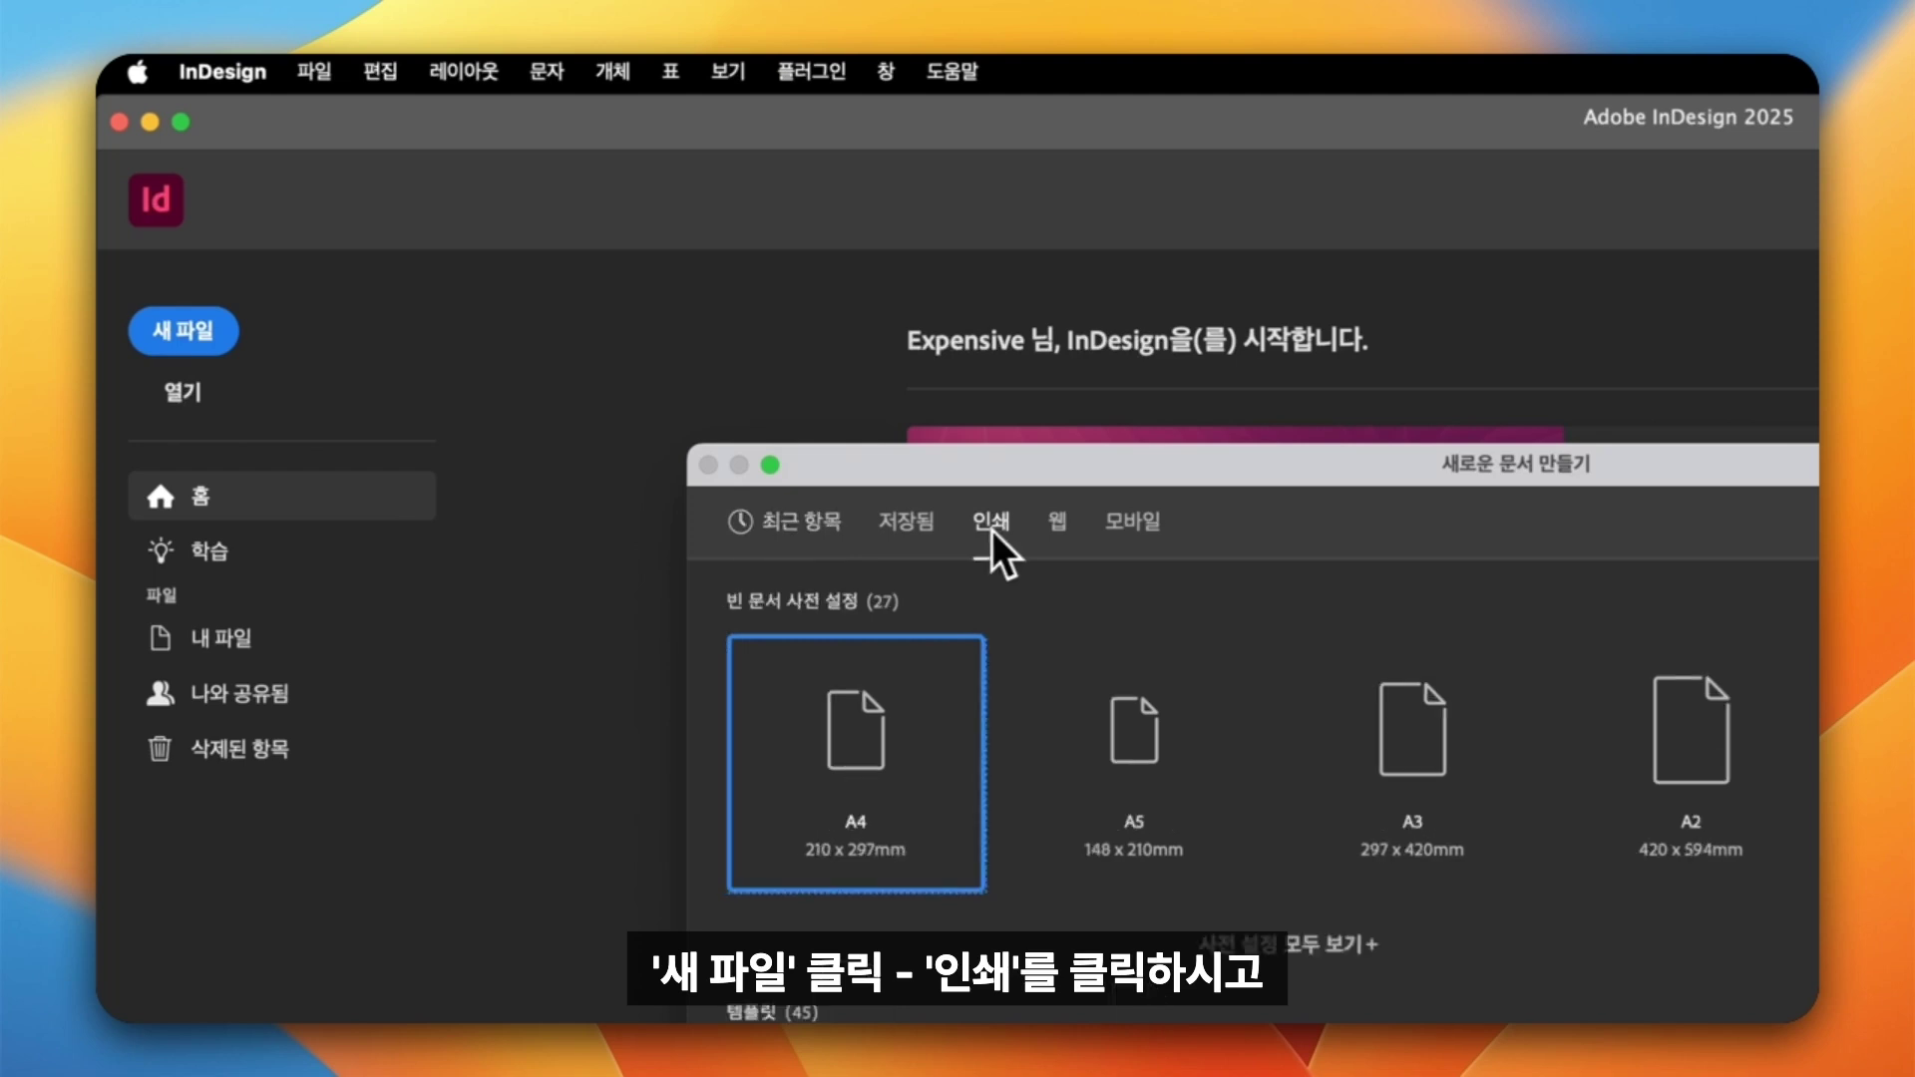
Set the new print document's width to 100 mm and height to 210 mm.
text(100)
key(Tab)
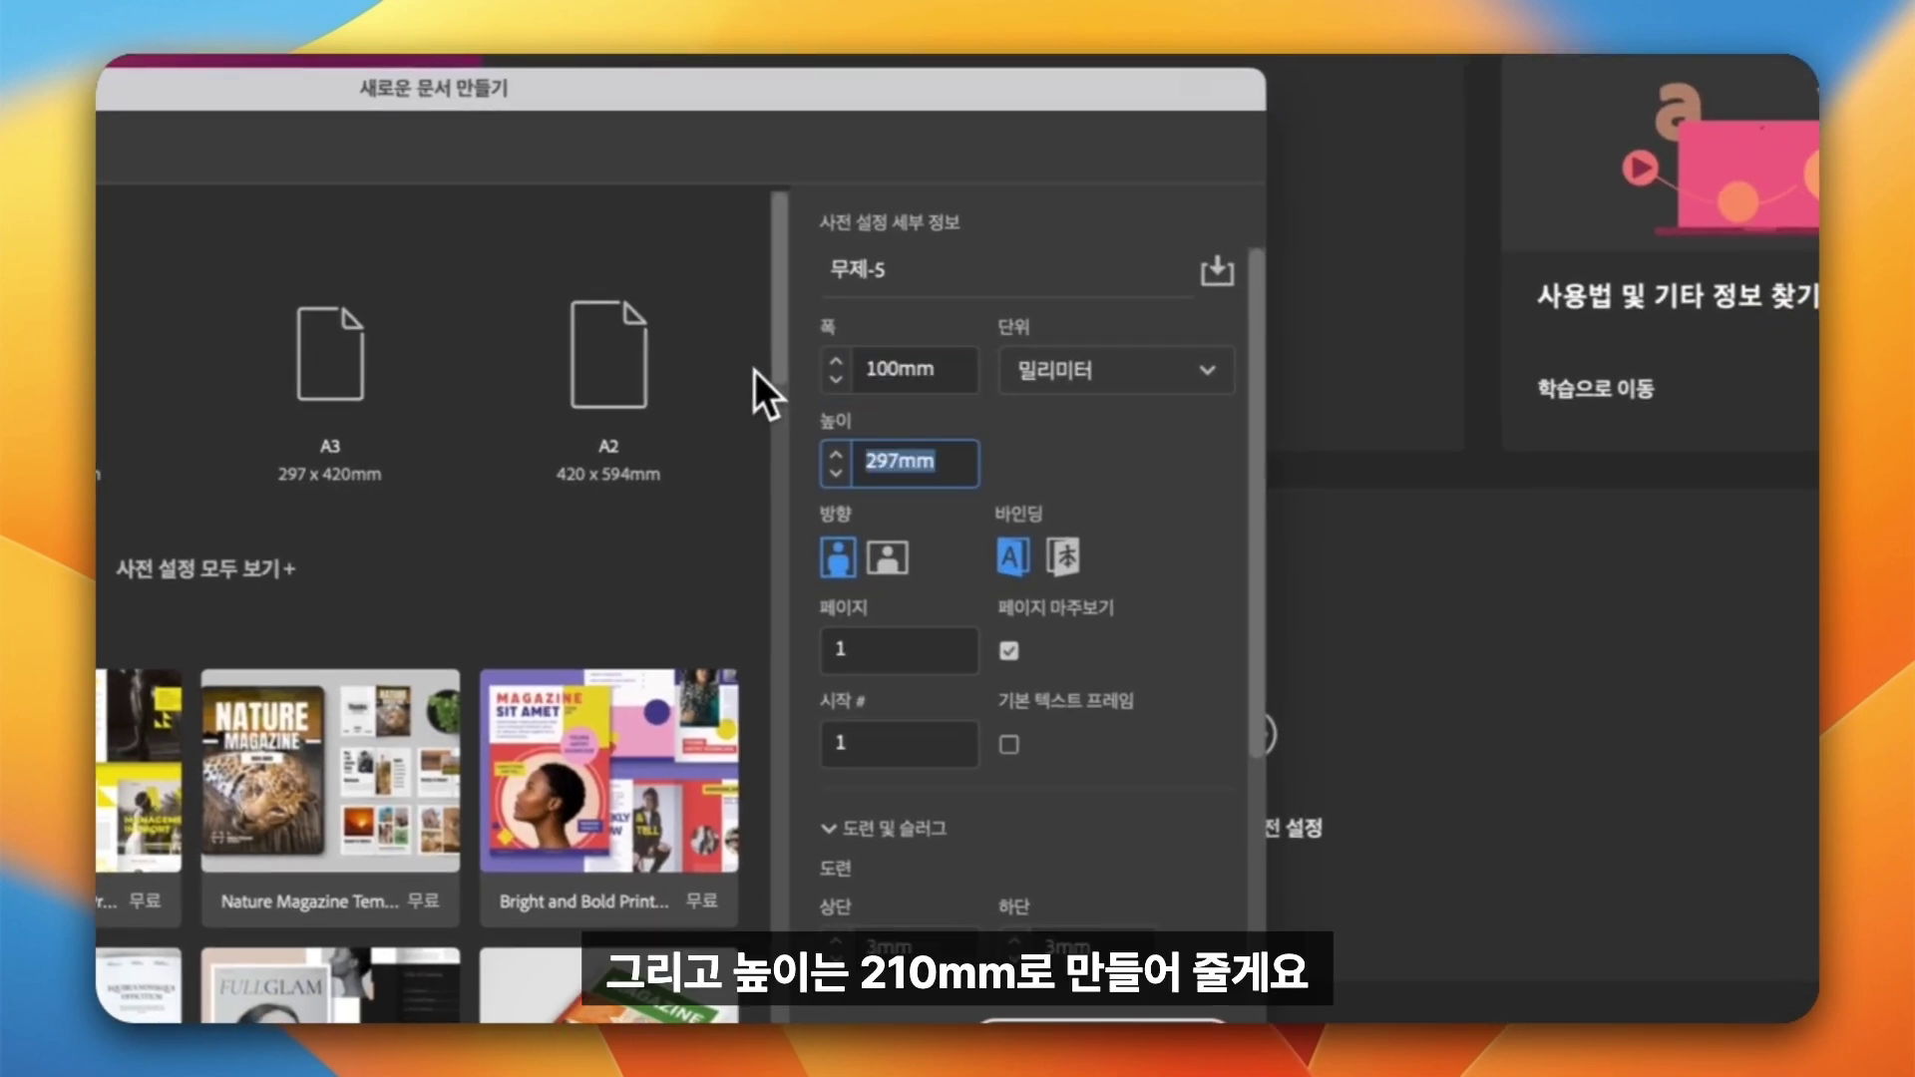
text(210)
key(Tab)
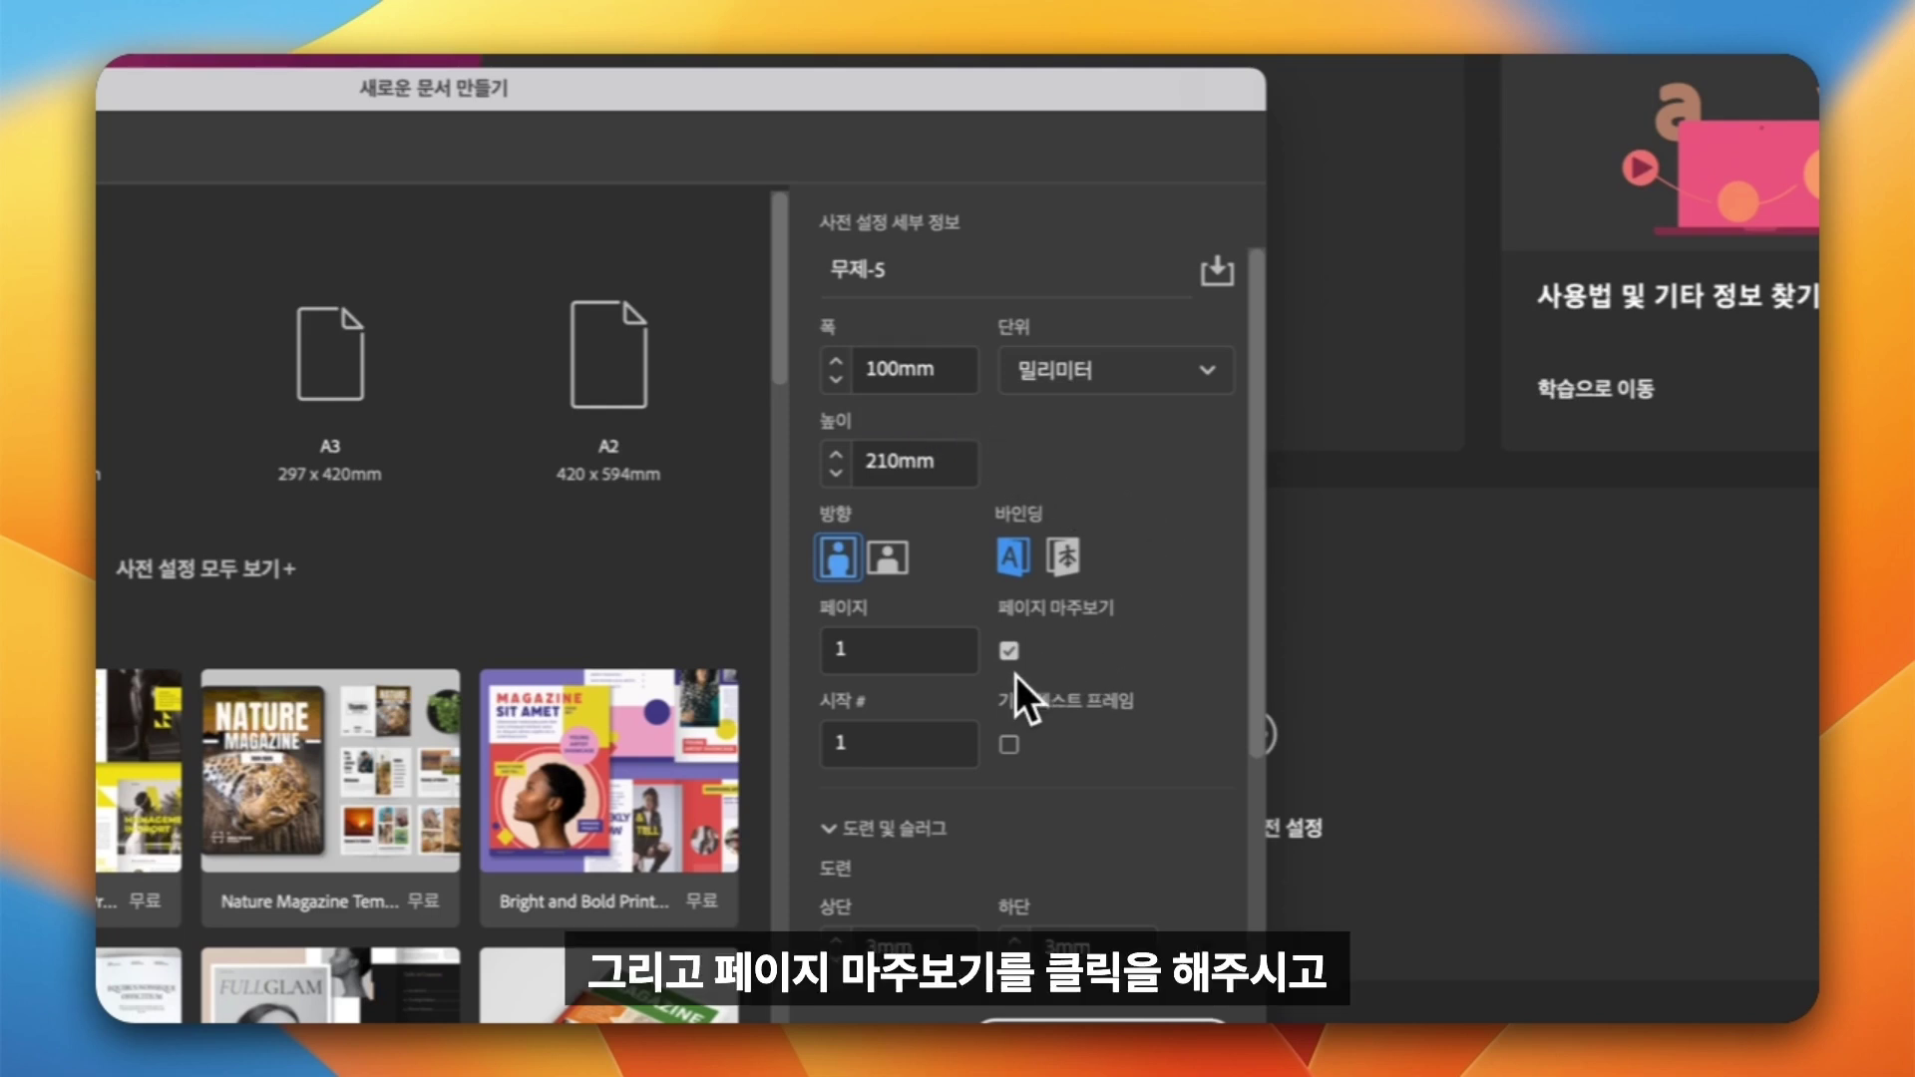
Keep a 3 mm bleed on all four sides and proceed to the margin and column settings.
scroll(1099, 678, down, 3)
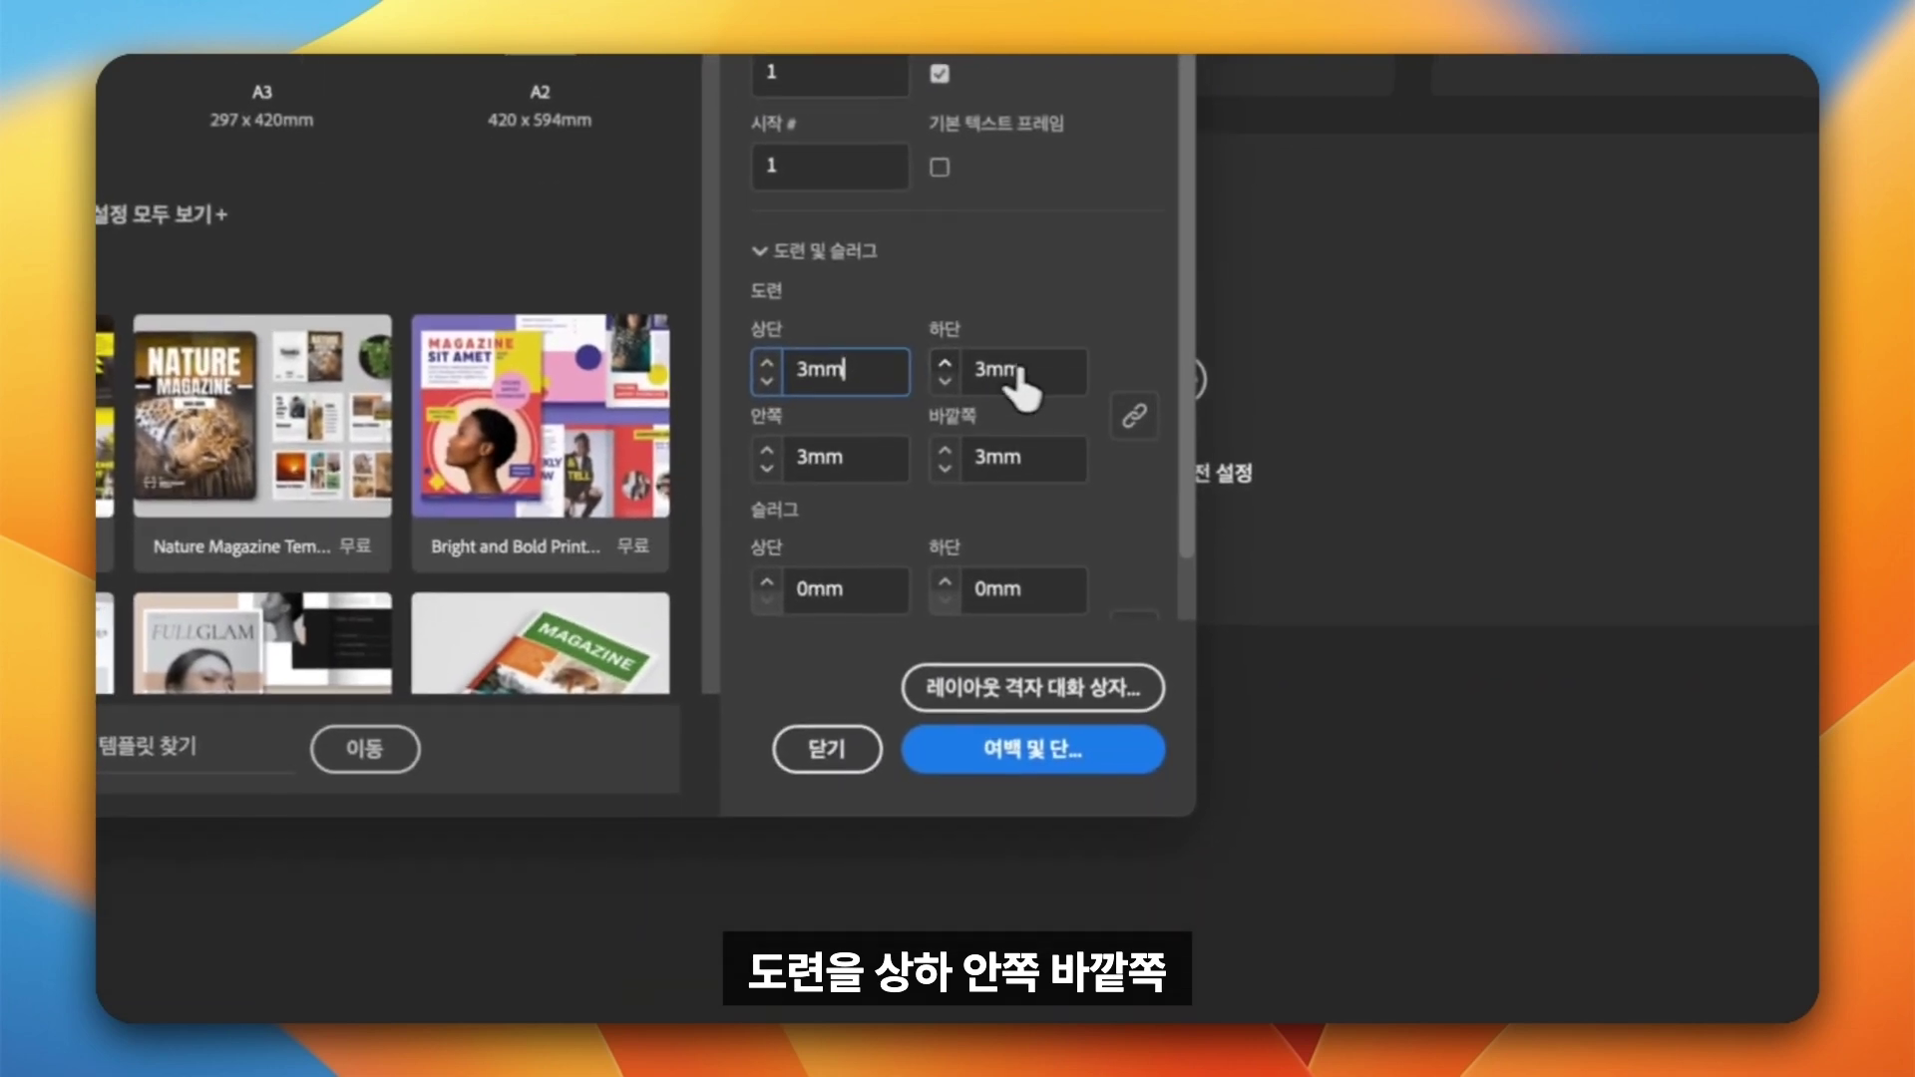
click(1082, 731)
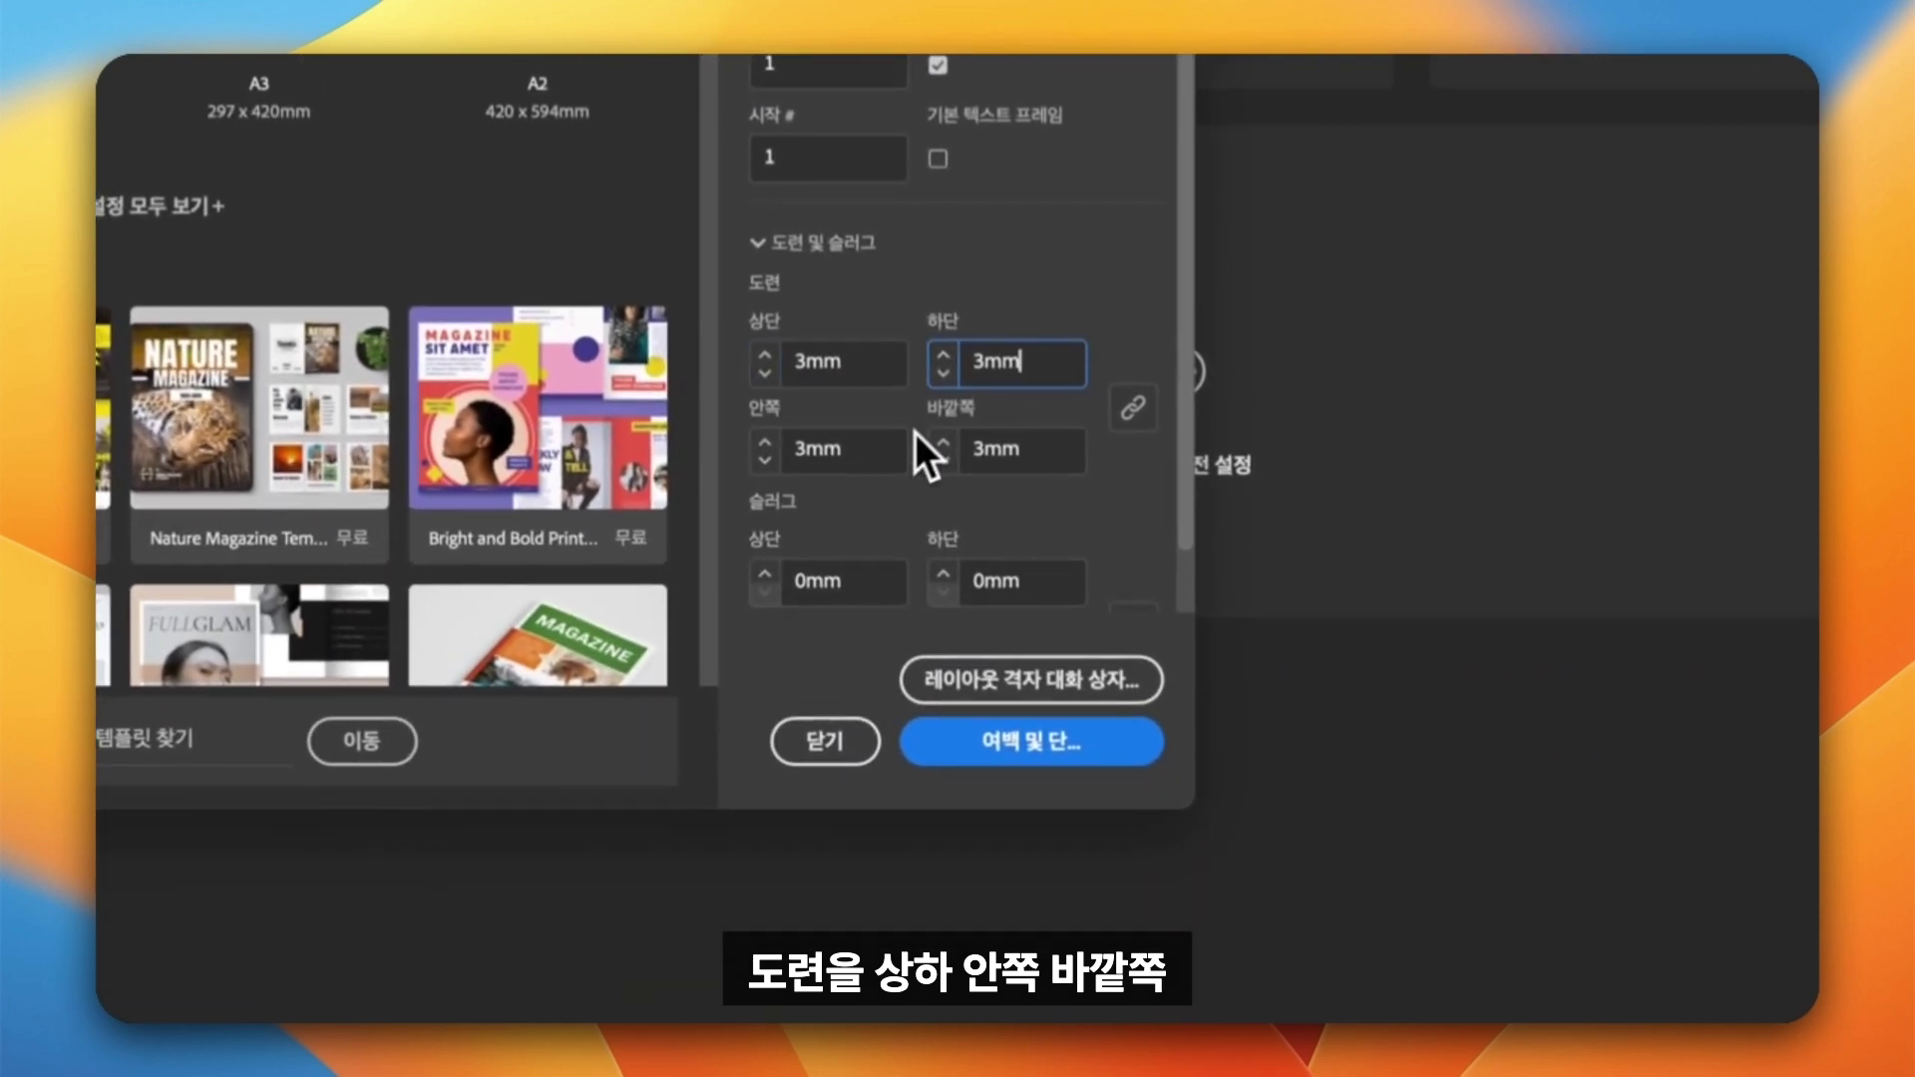
click(842, 455)
double_click(1046, 448)
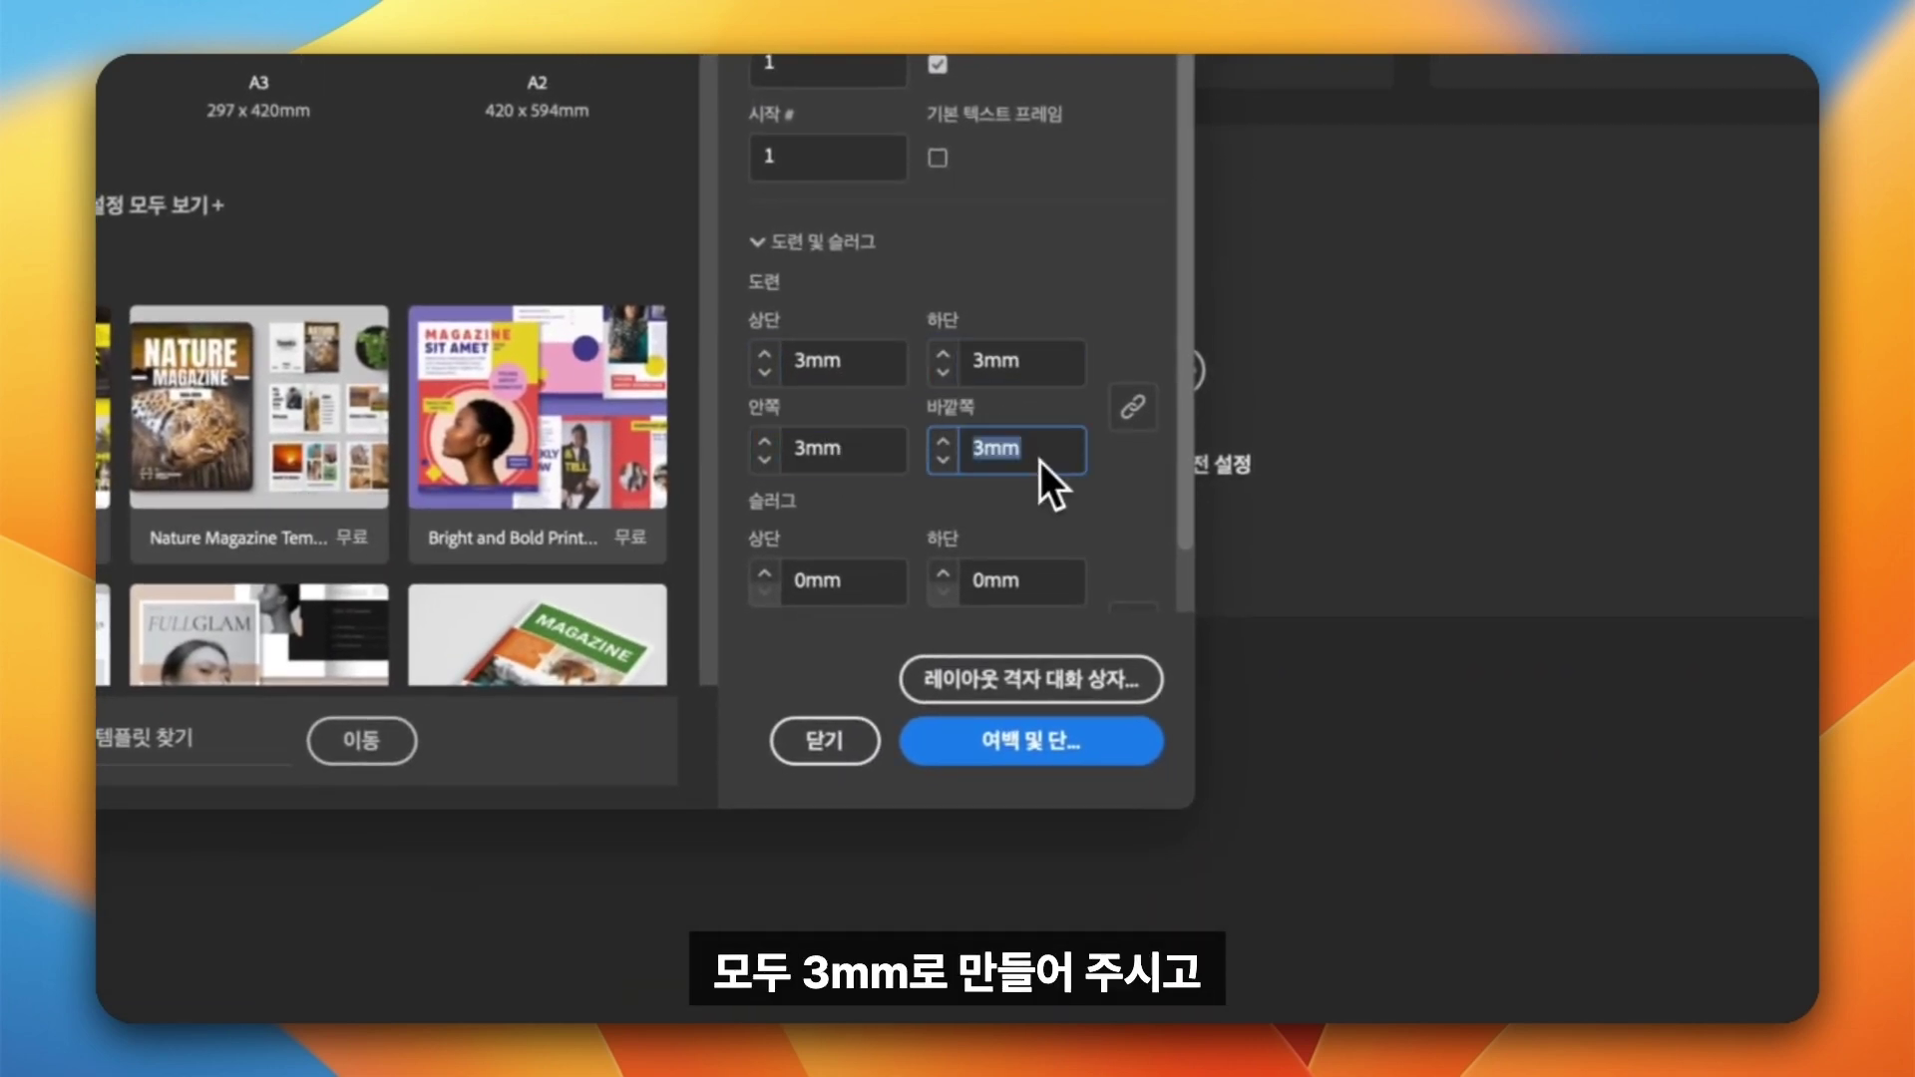
scroll(1097, 489, down, 2)
click(1031, 740)
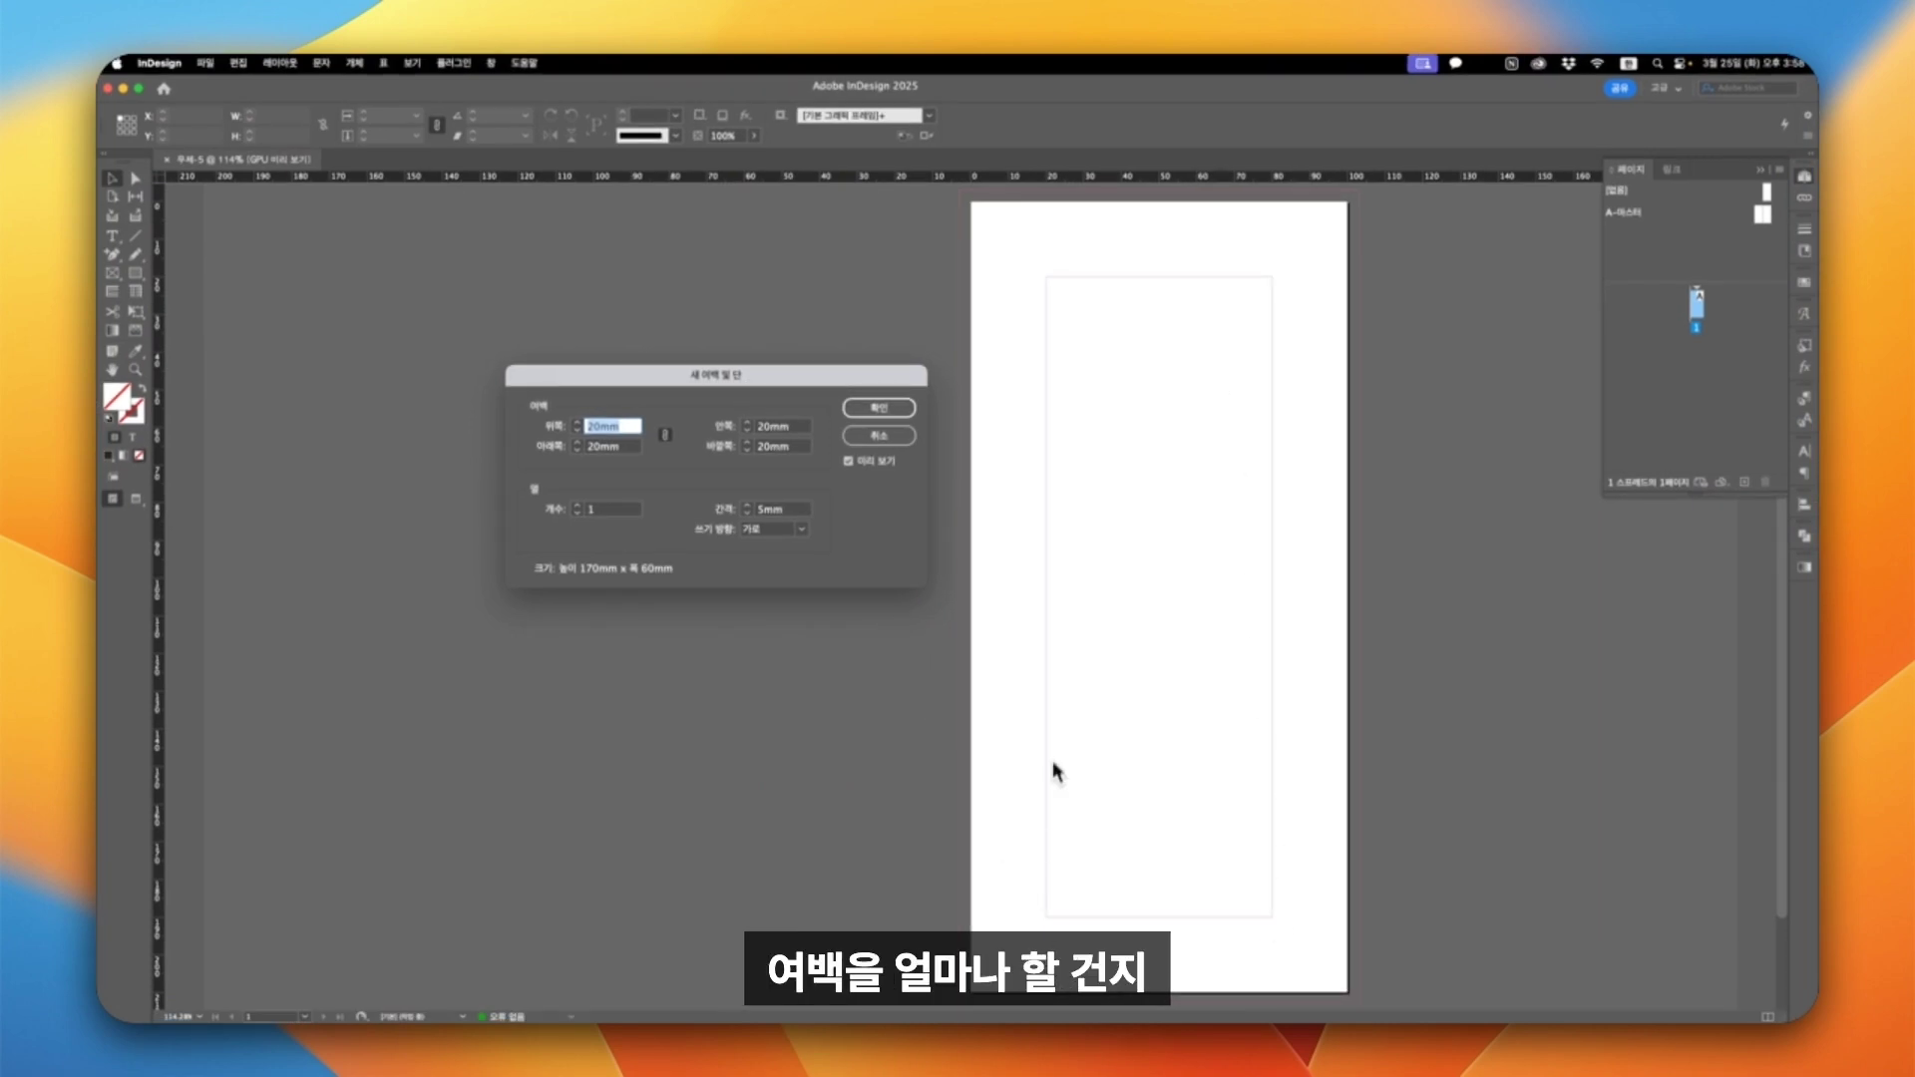
Set all four page margins to 8 mm and create the document.
drag(868, 375, 1184, 375)
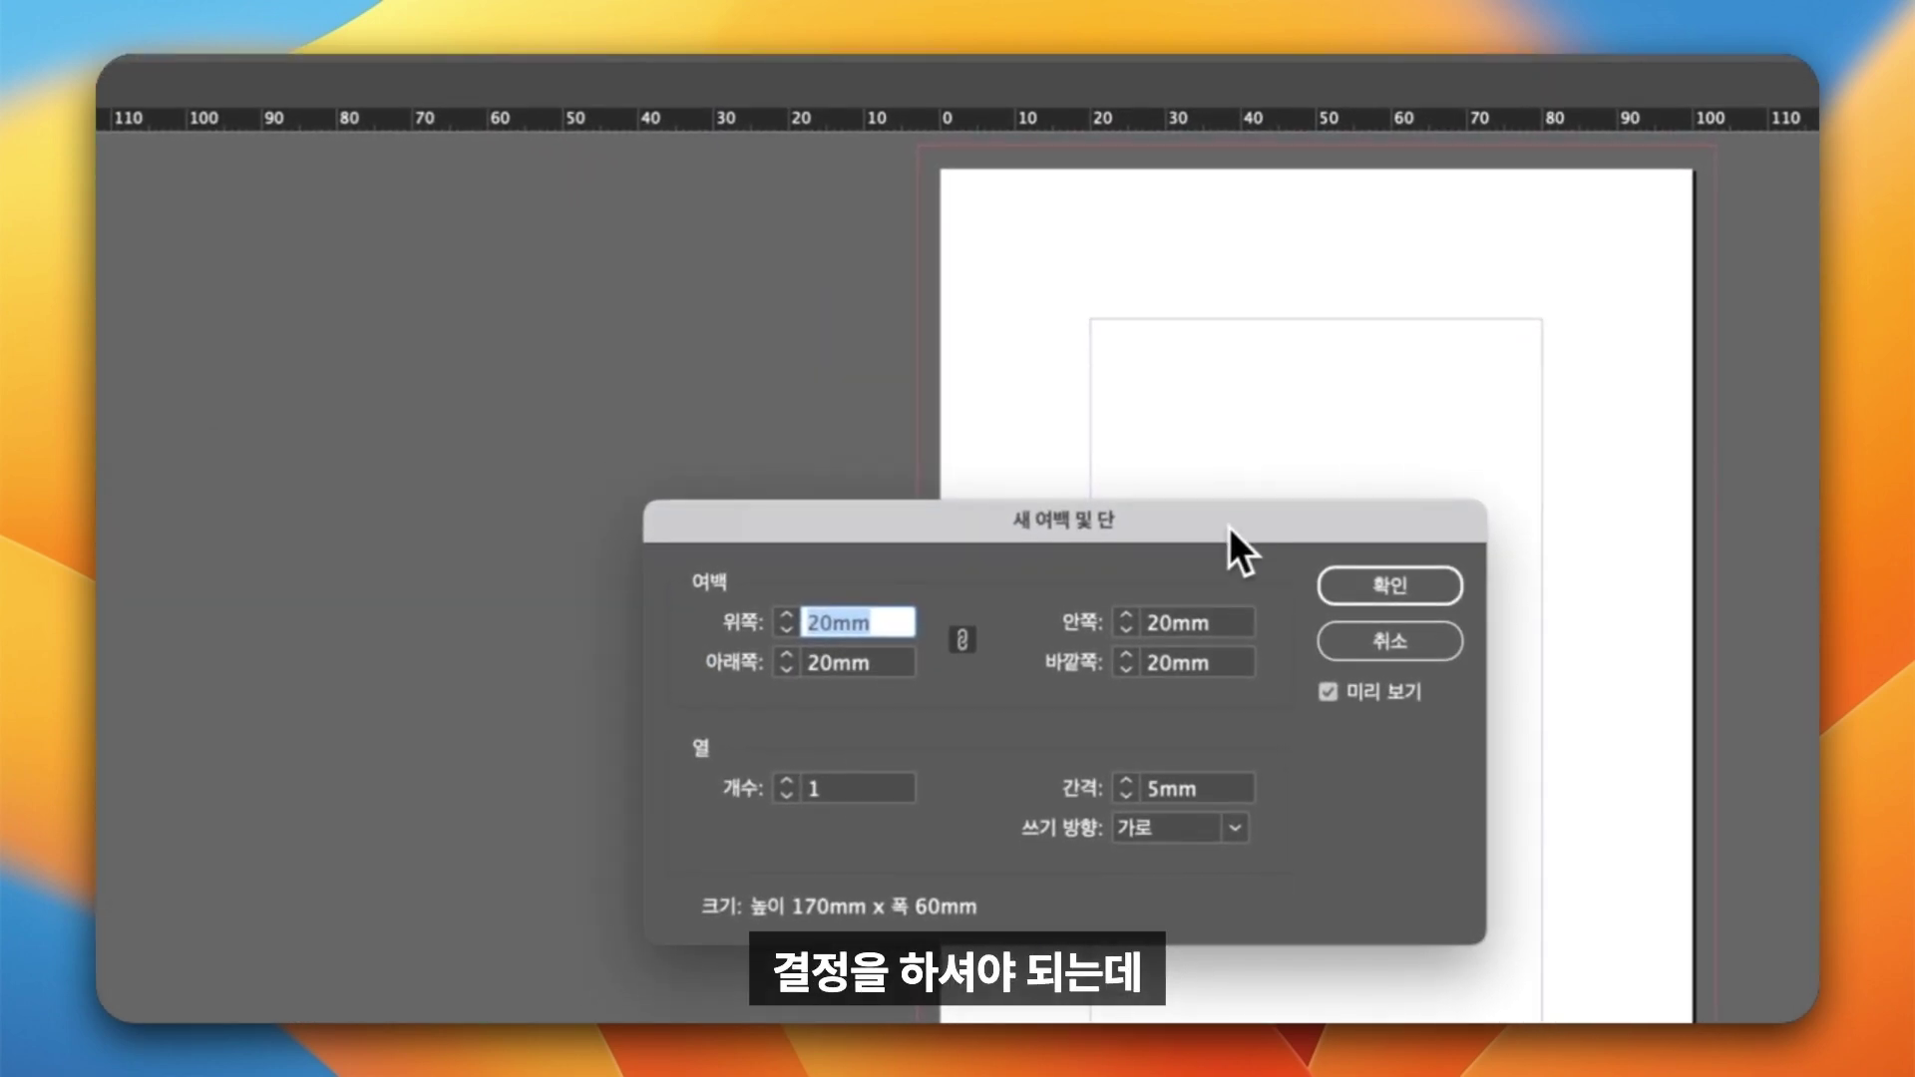
text(8)
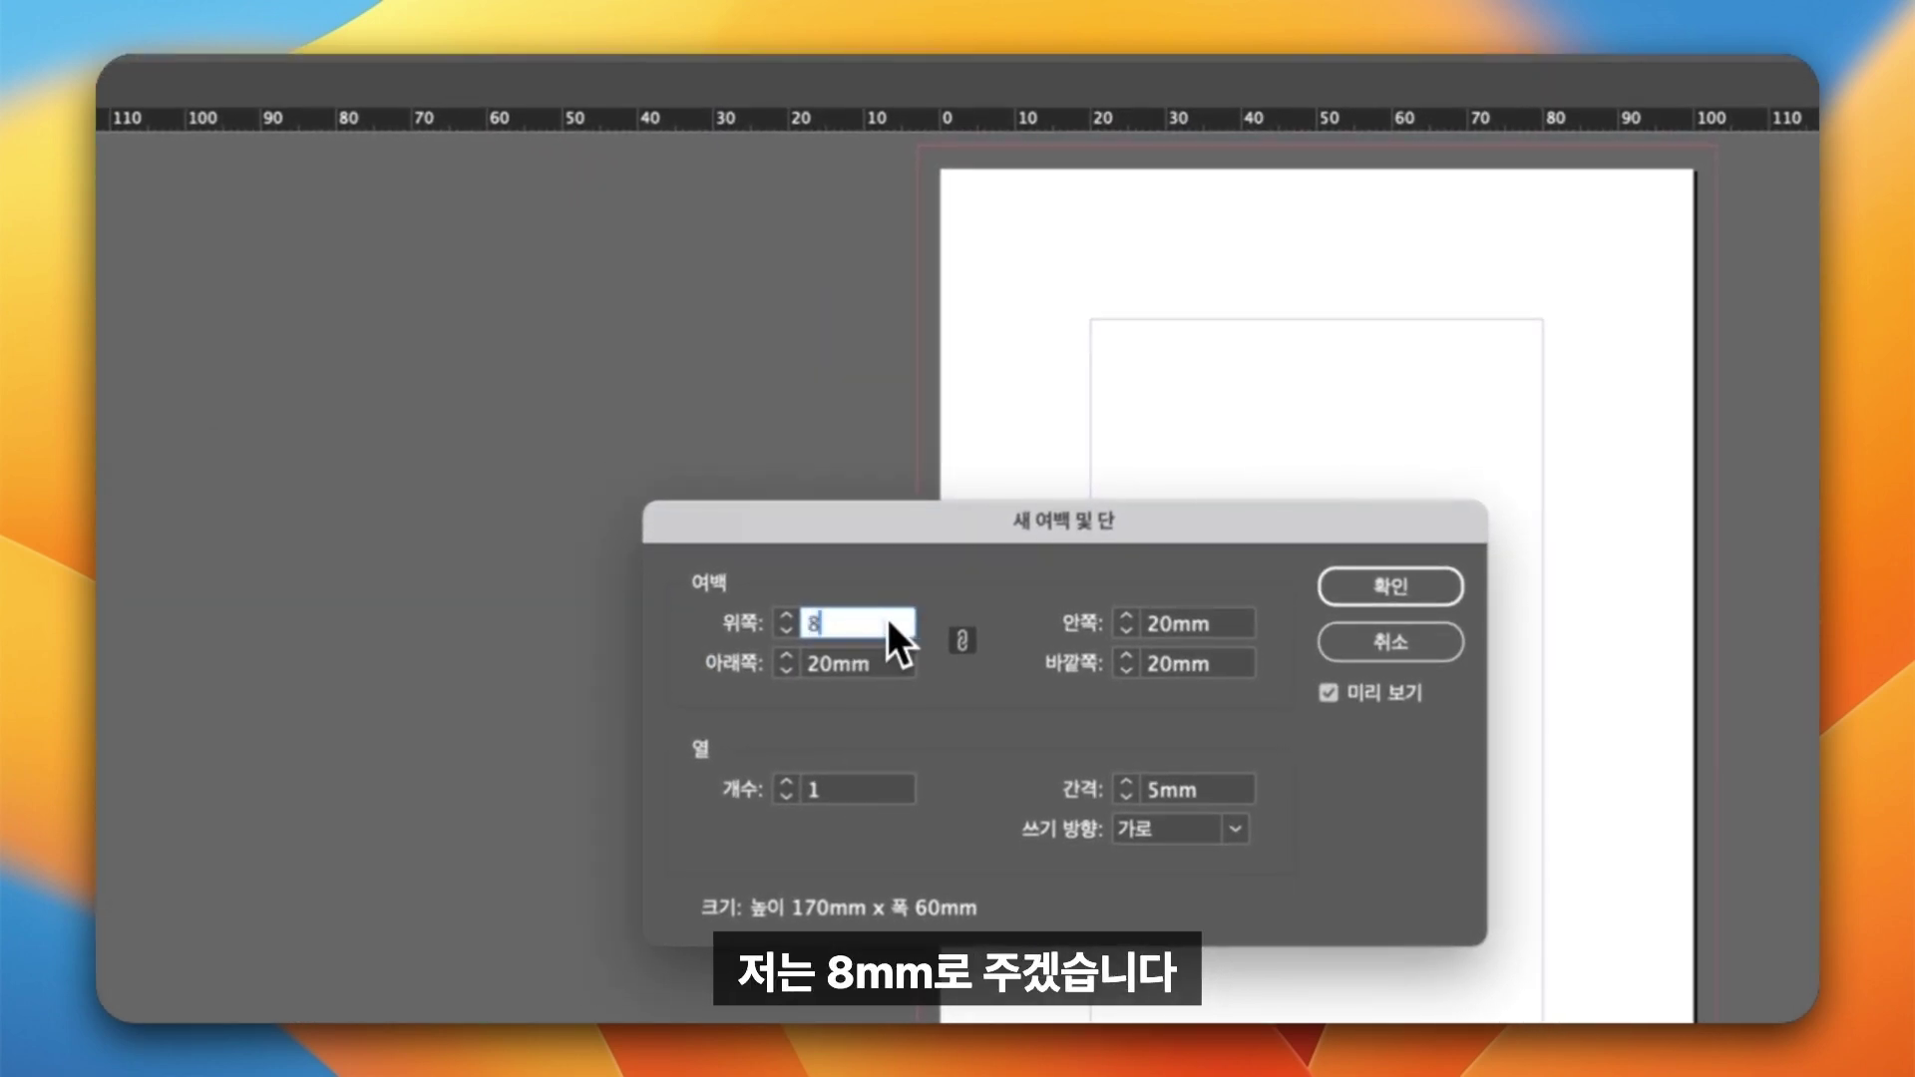
key(Tab)
drag(958, 533, 362, 534)
drag(505, 473, 754, 475)
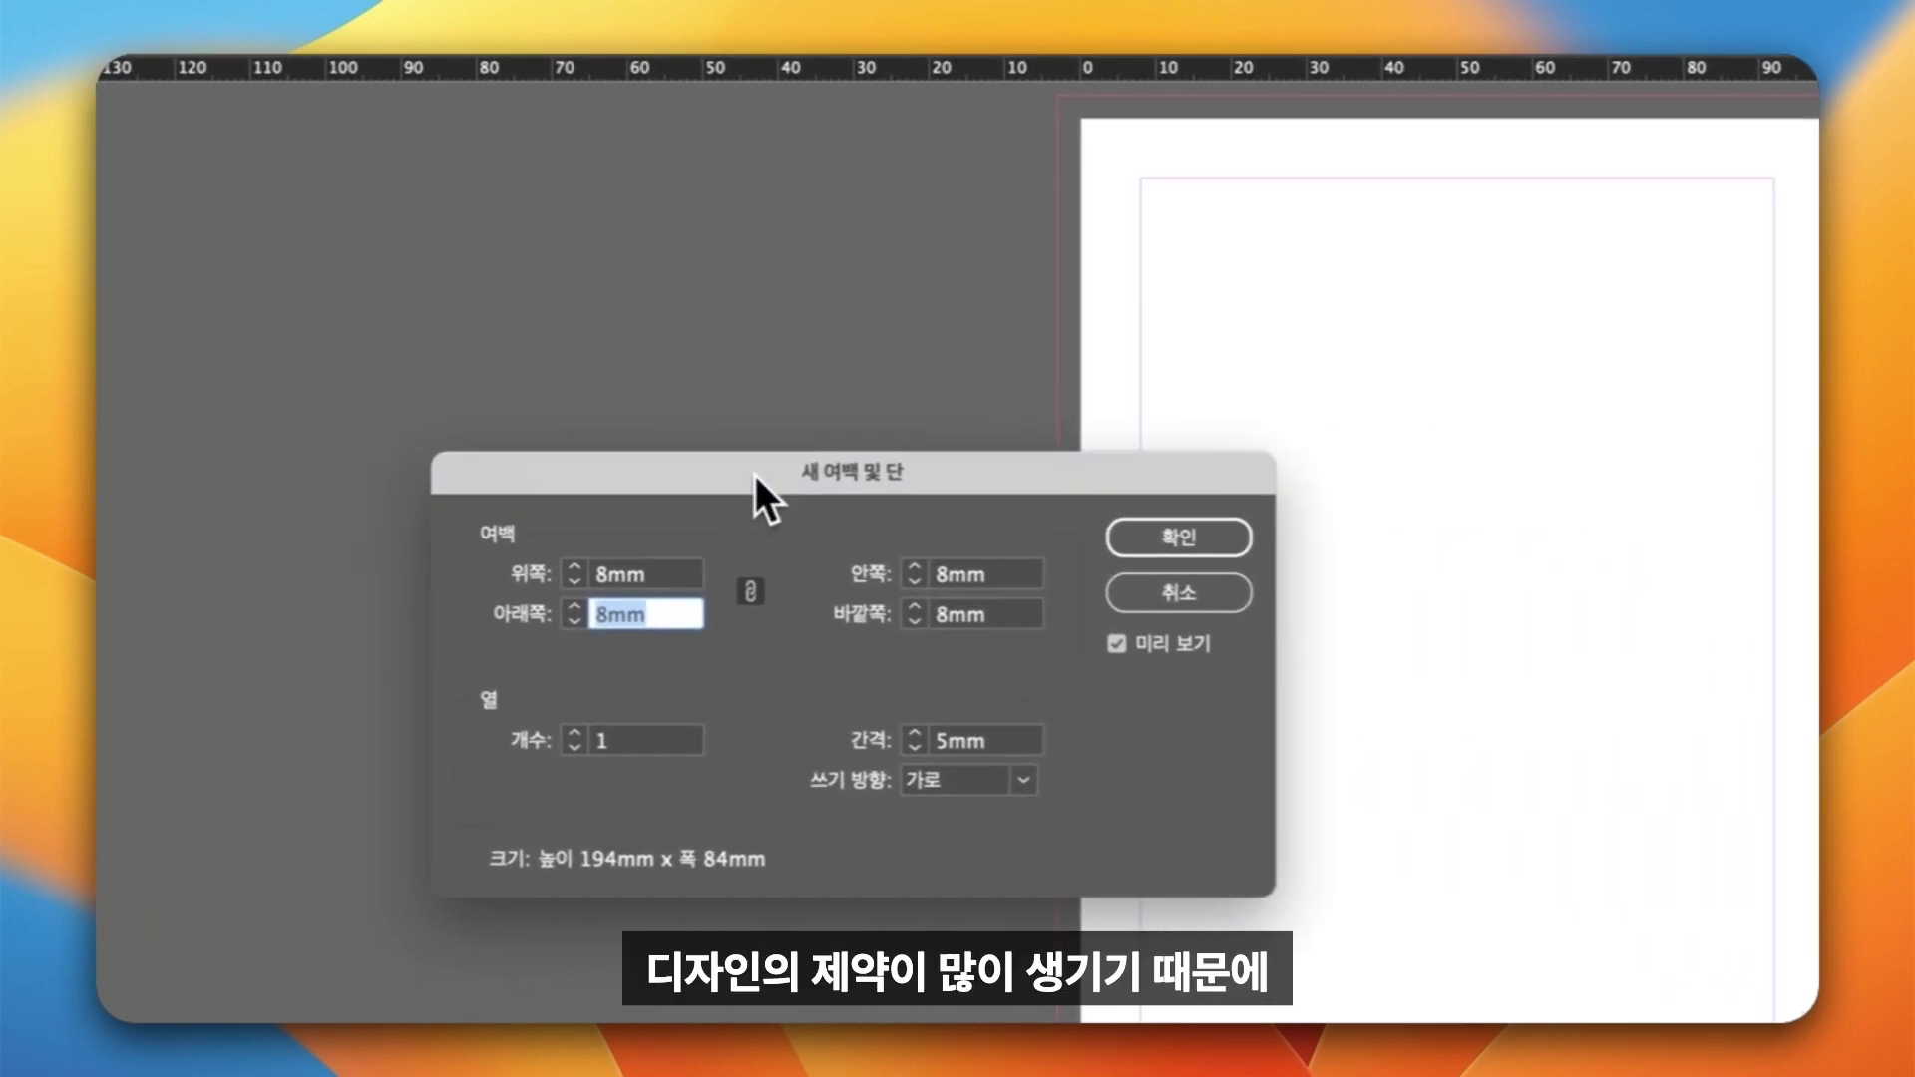
click(663, 575)
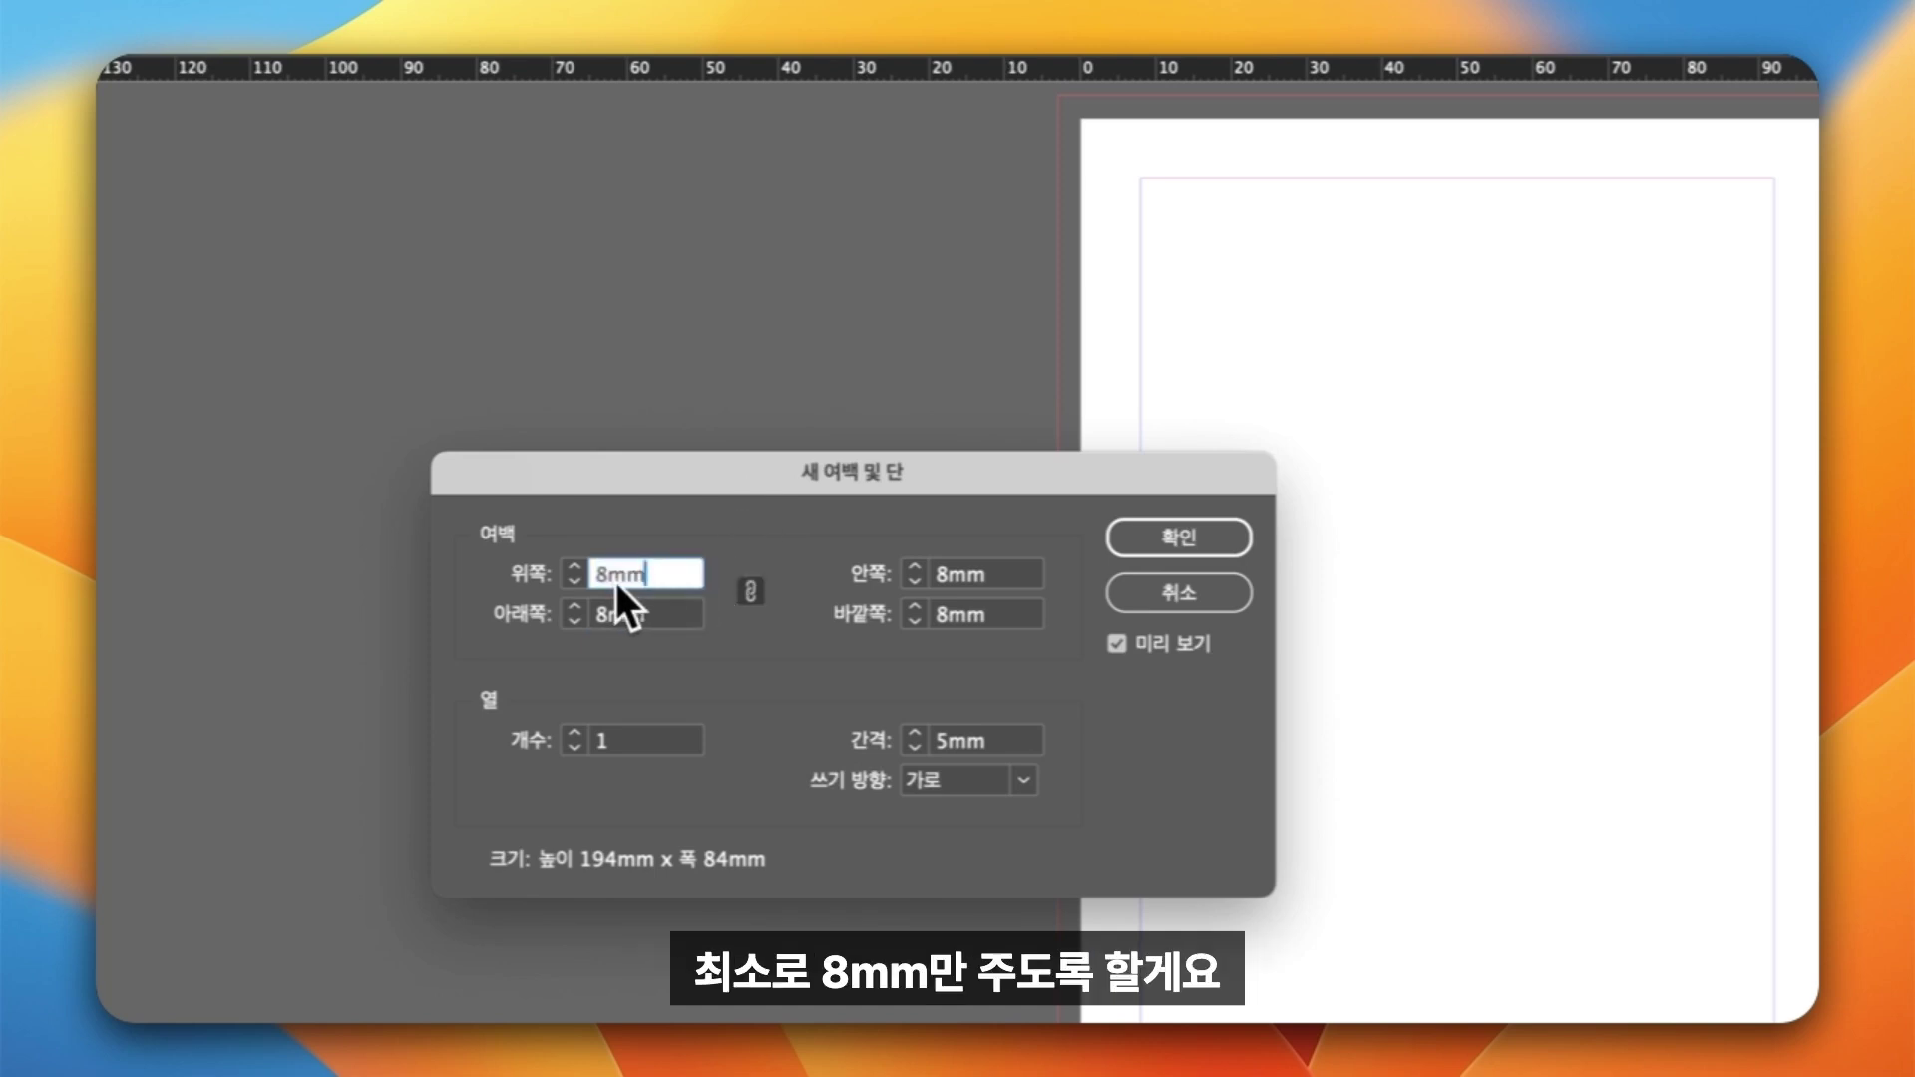
click(1187, 534)
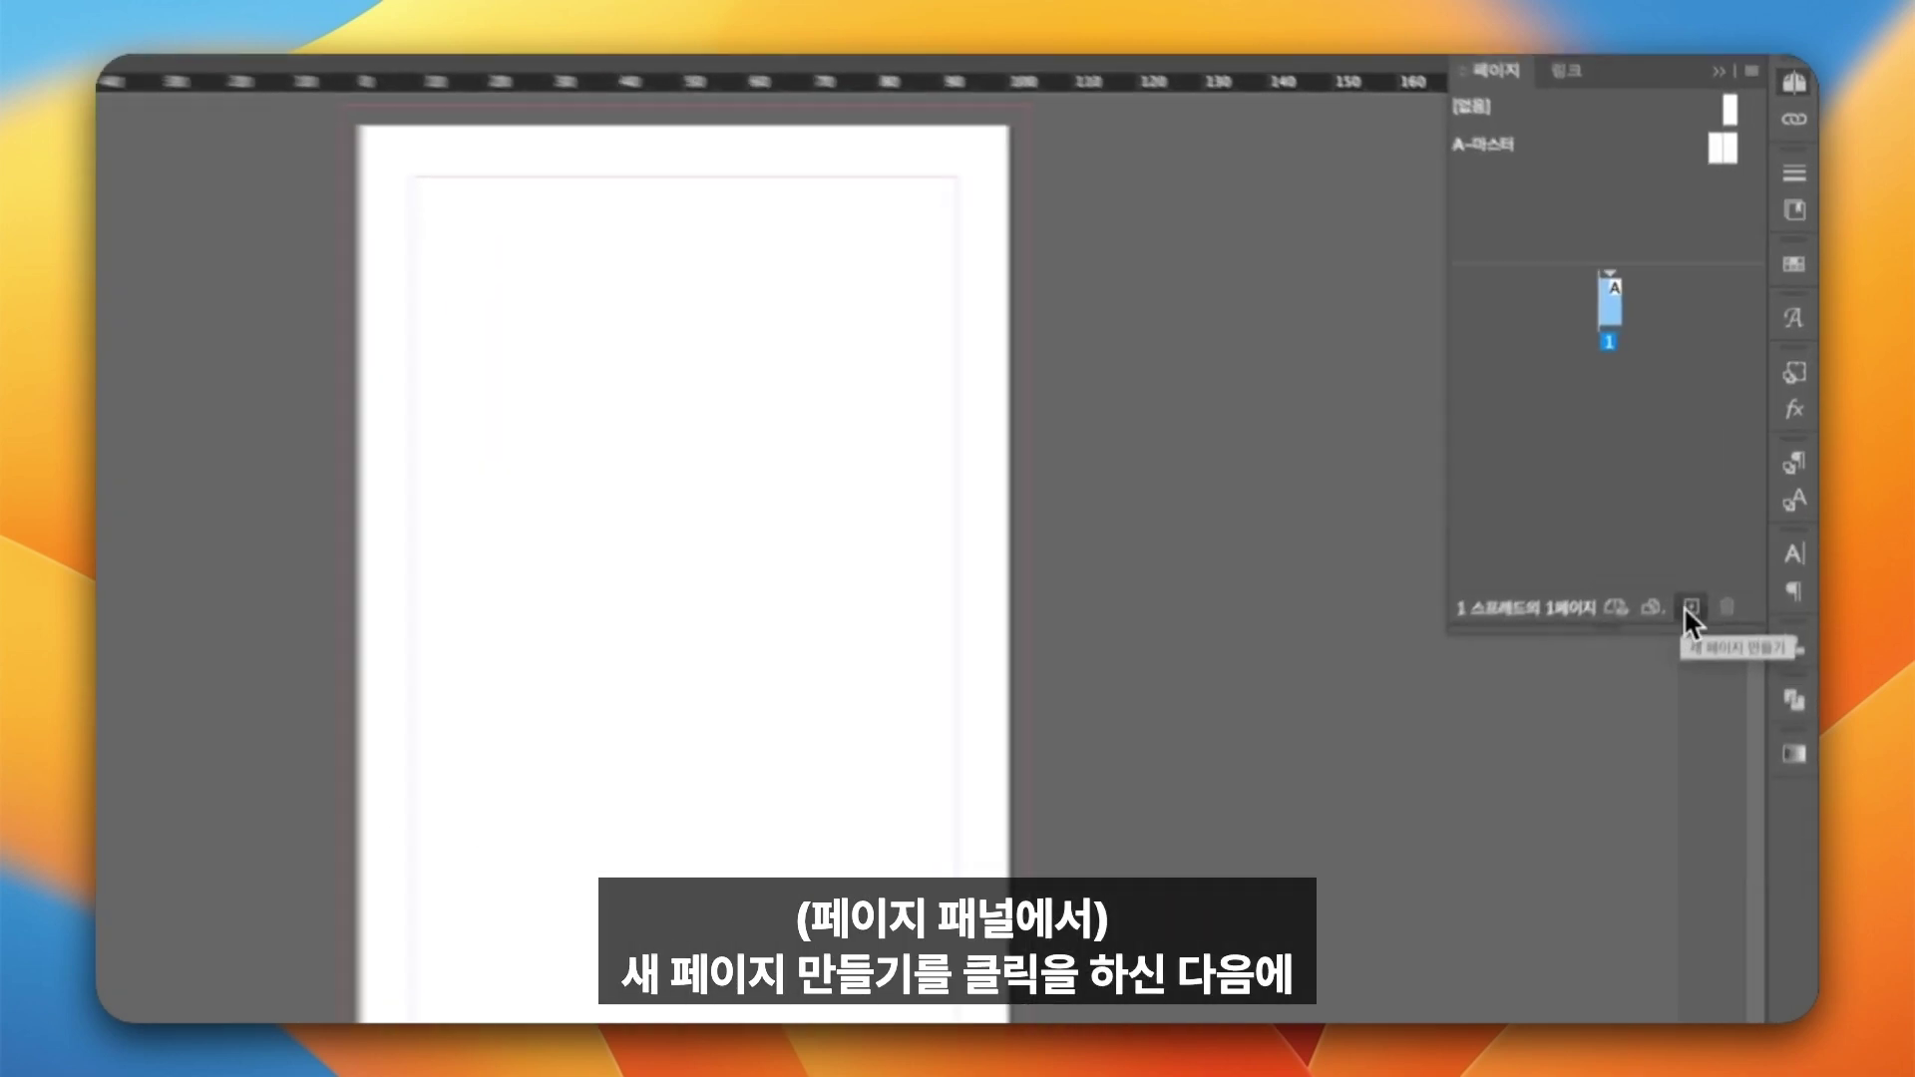
Add two pages, then disallow shuffling of the selected spreads for all three pages.
click(1743, 482)
click(1671, 653)
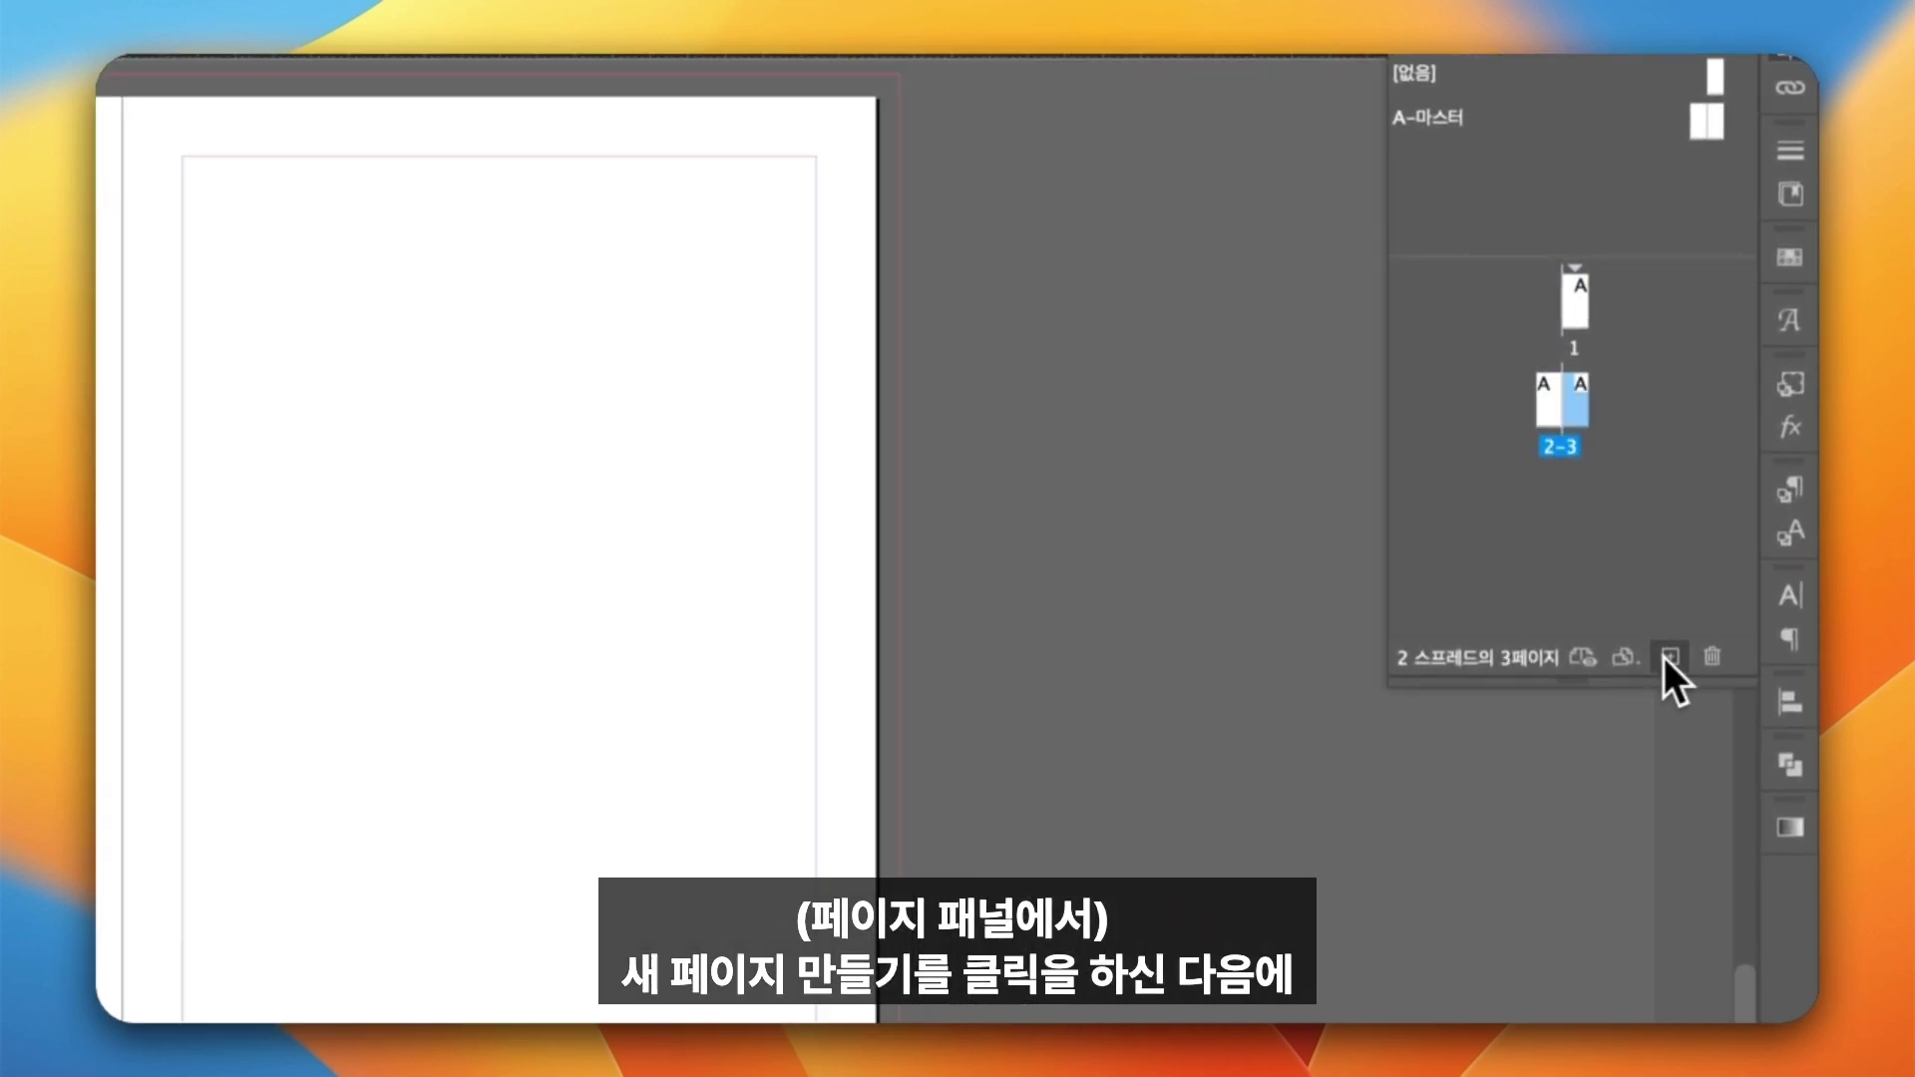
click(1580, 329)
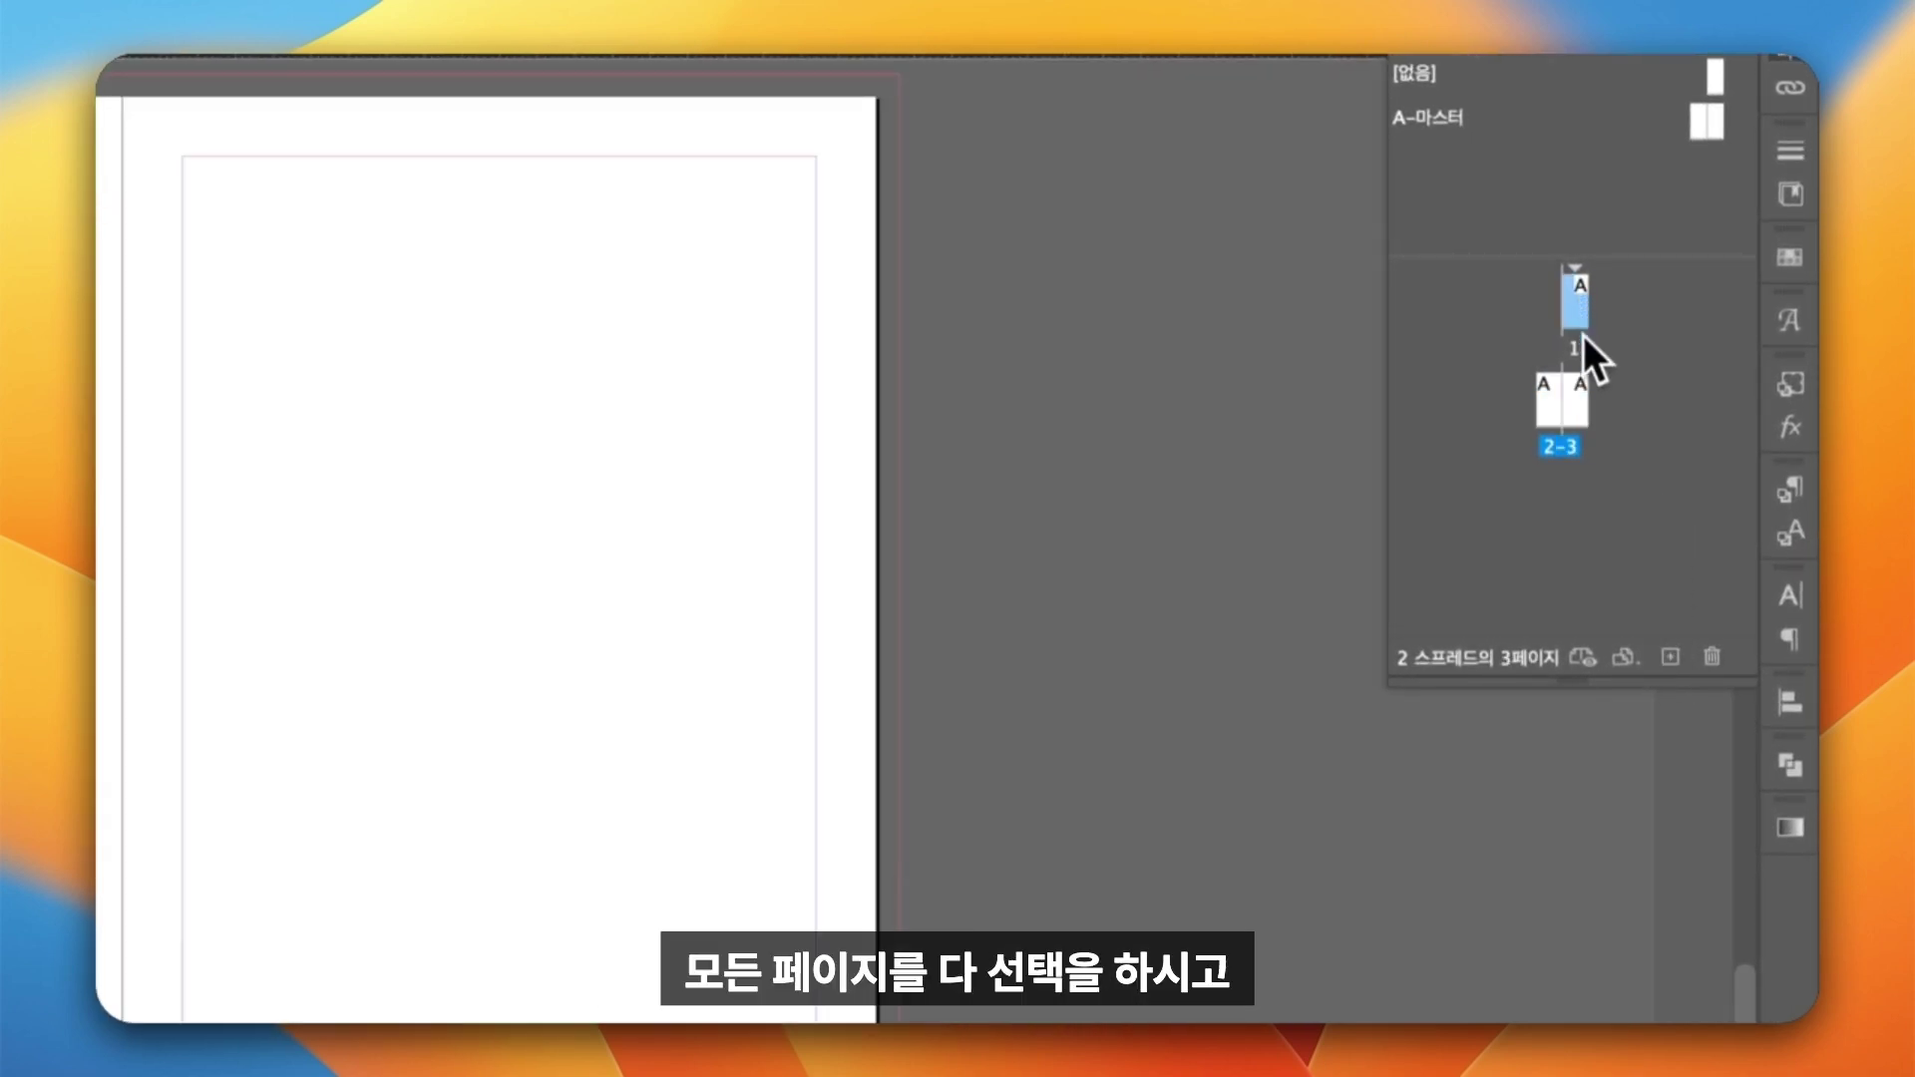
shift+click(1579, 405)
right_click(1574, 404)
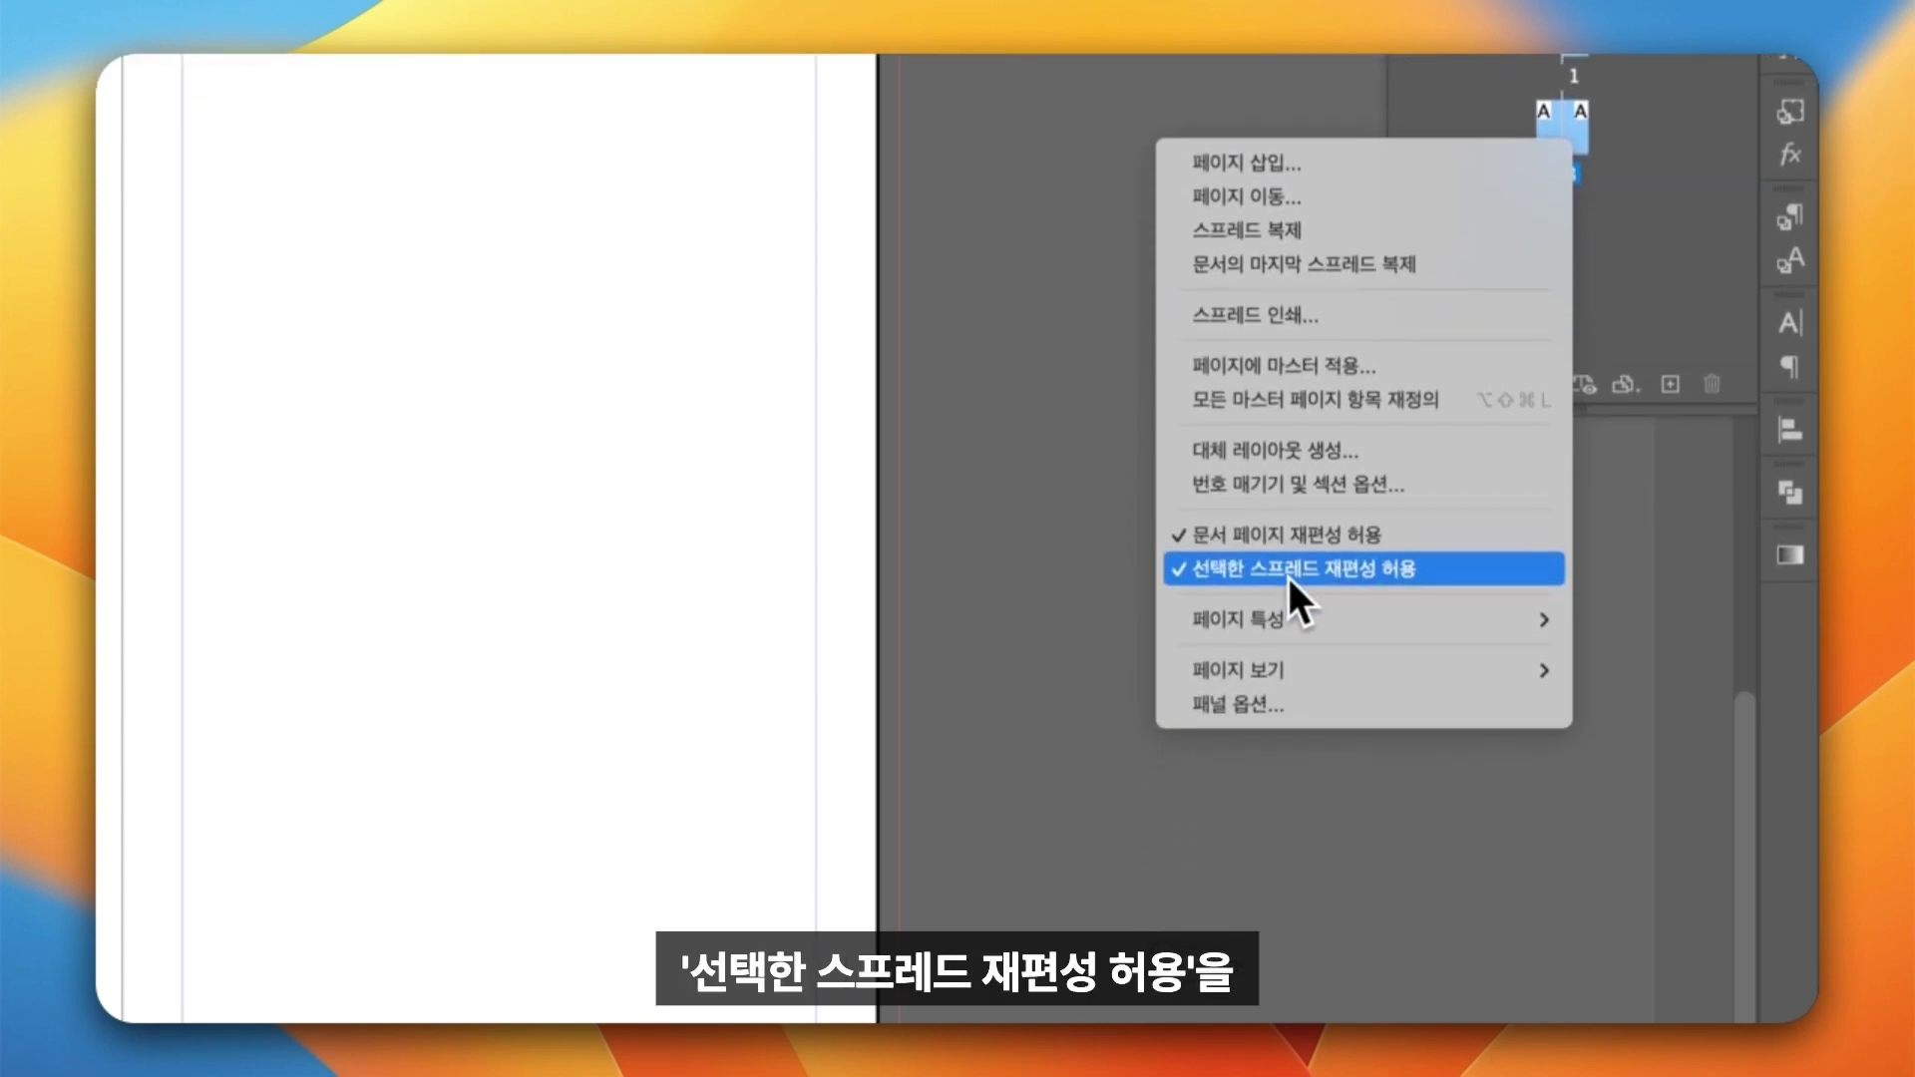
click(1179, 566)
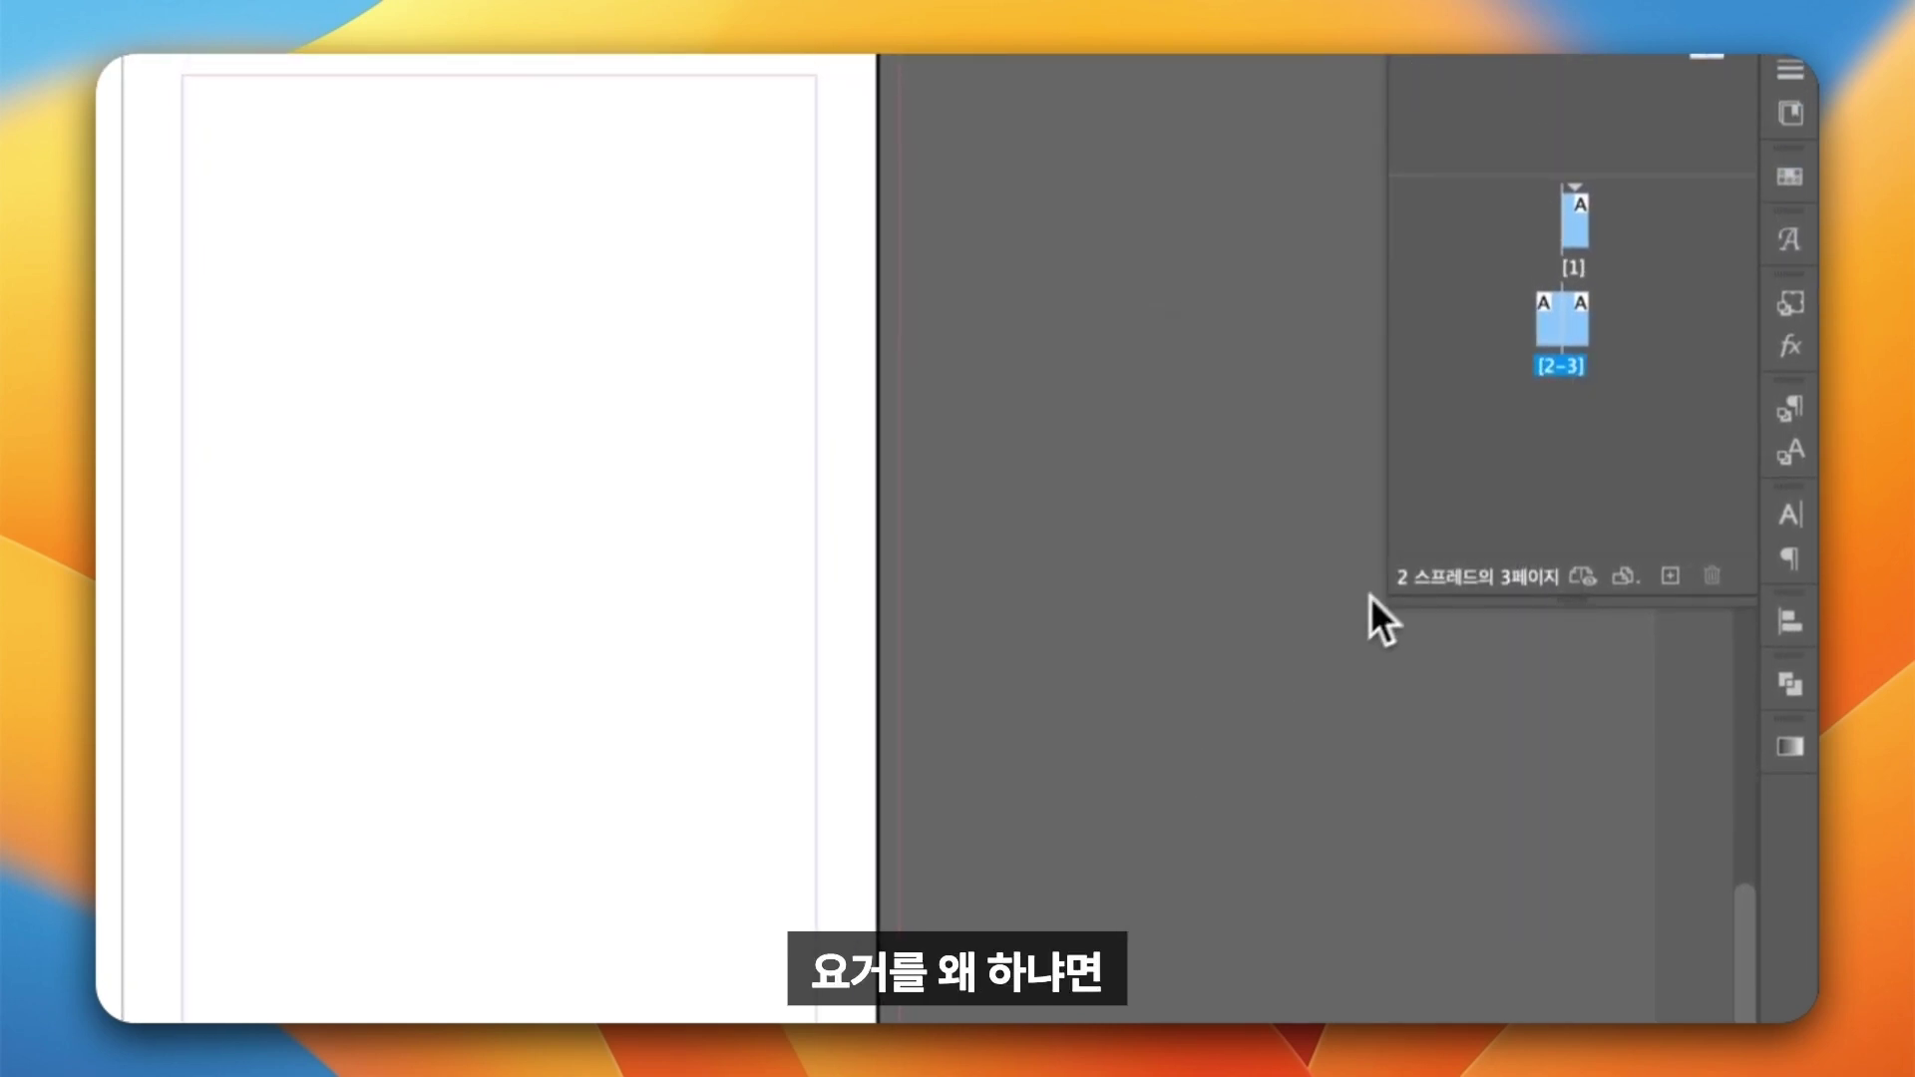
Move the separate pages up beside the first page to form one three-page spread.
click(1510, 478)
drag(1546, 323, 1558, 223)
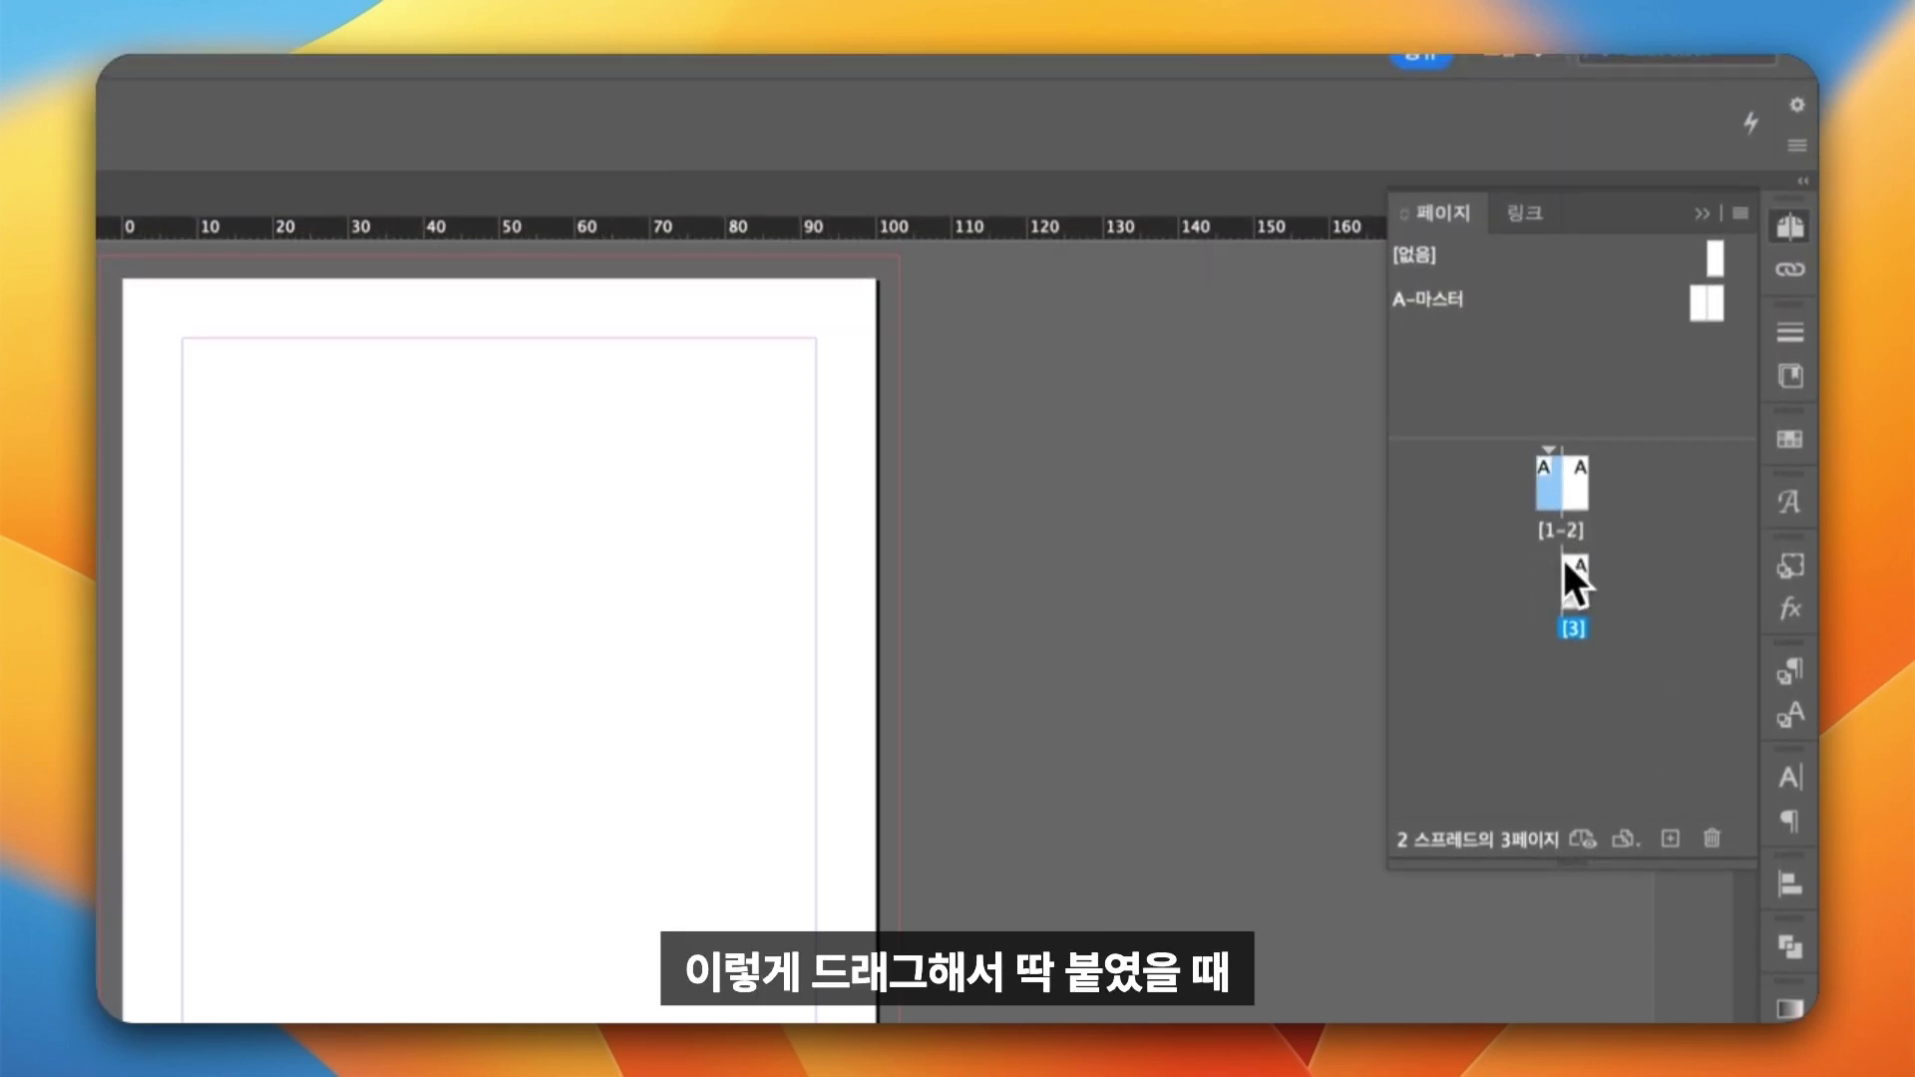
drag(1580, 588, 1582, 489)
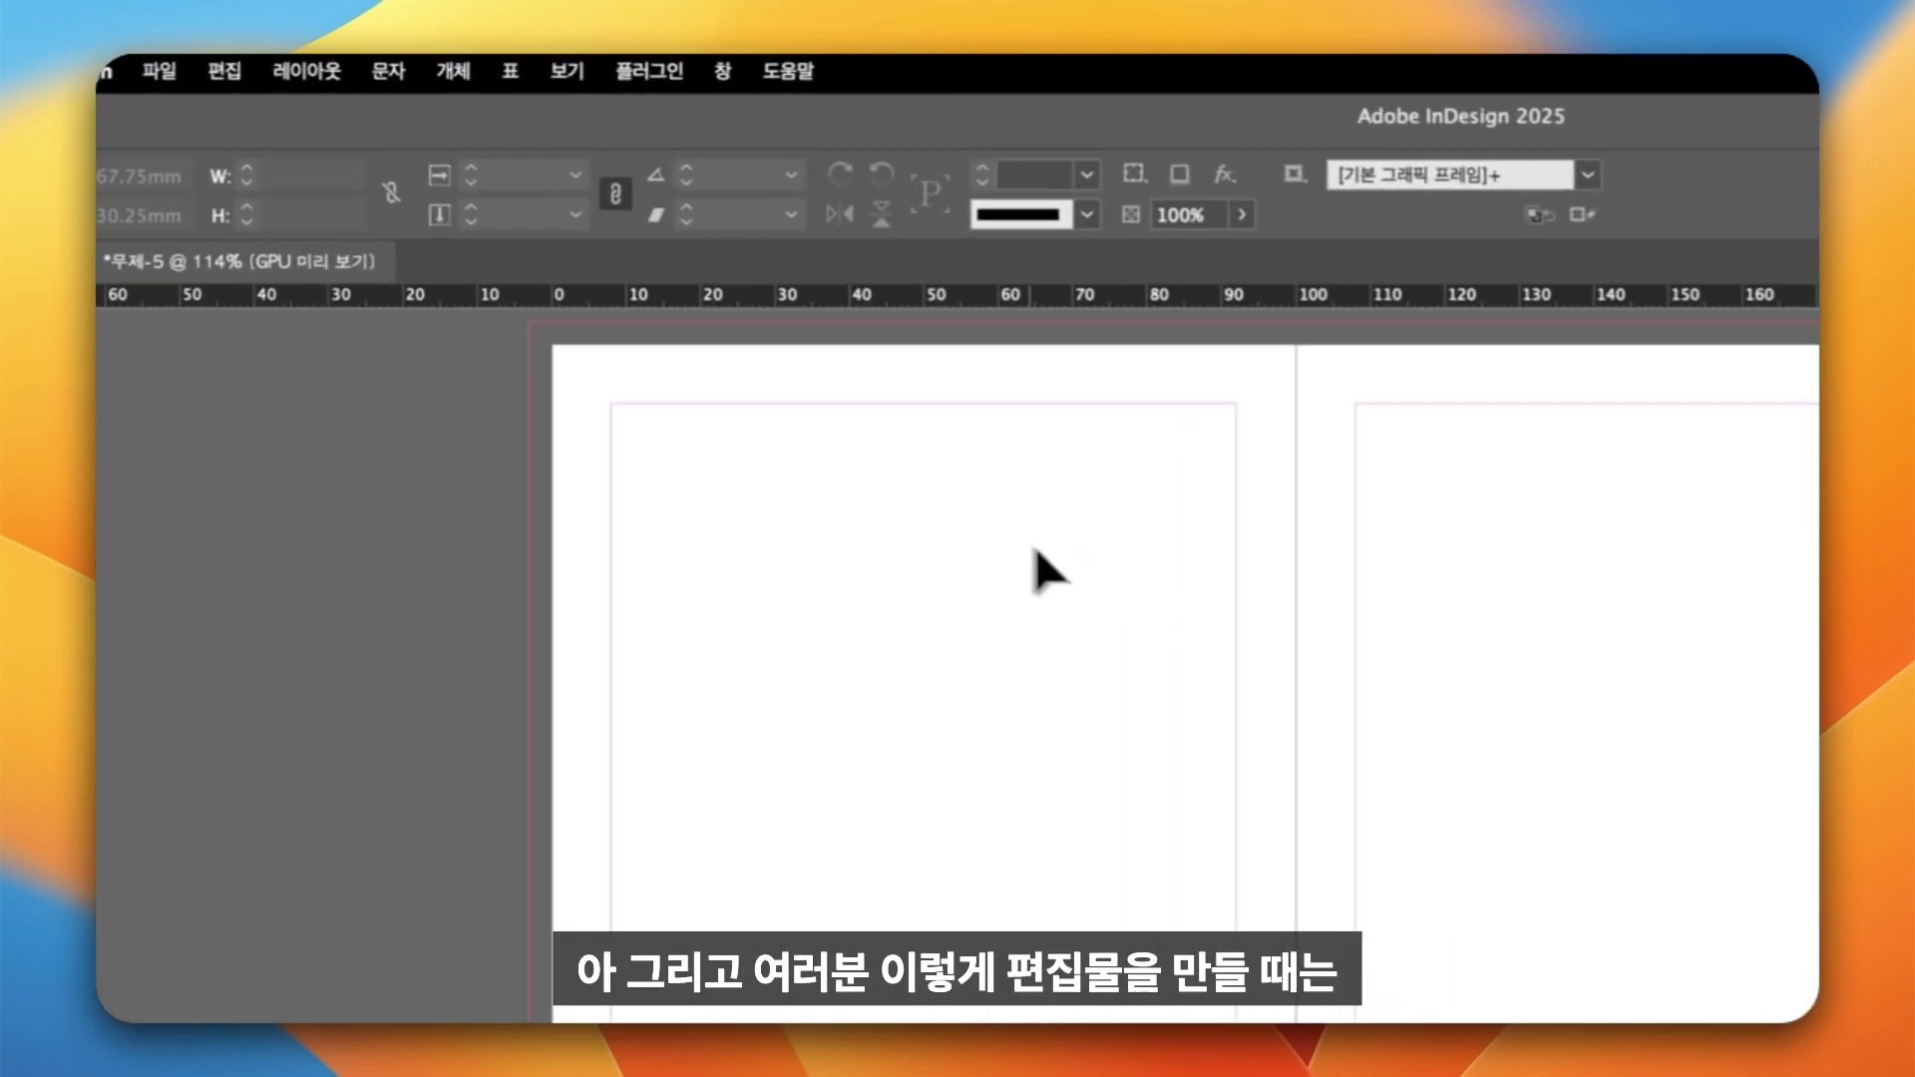
Look up the workspace options.
click(725, 72)
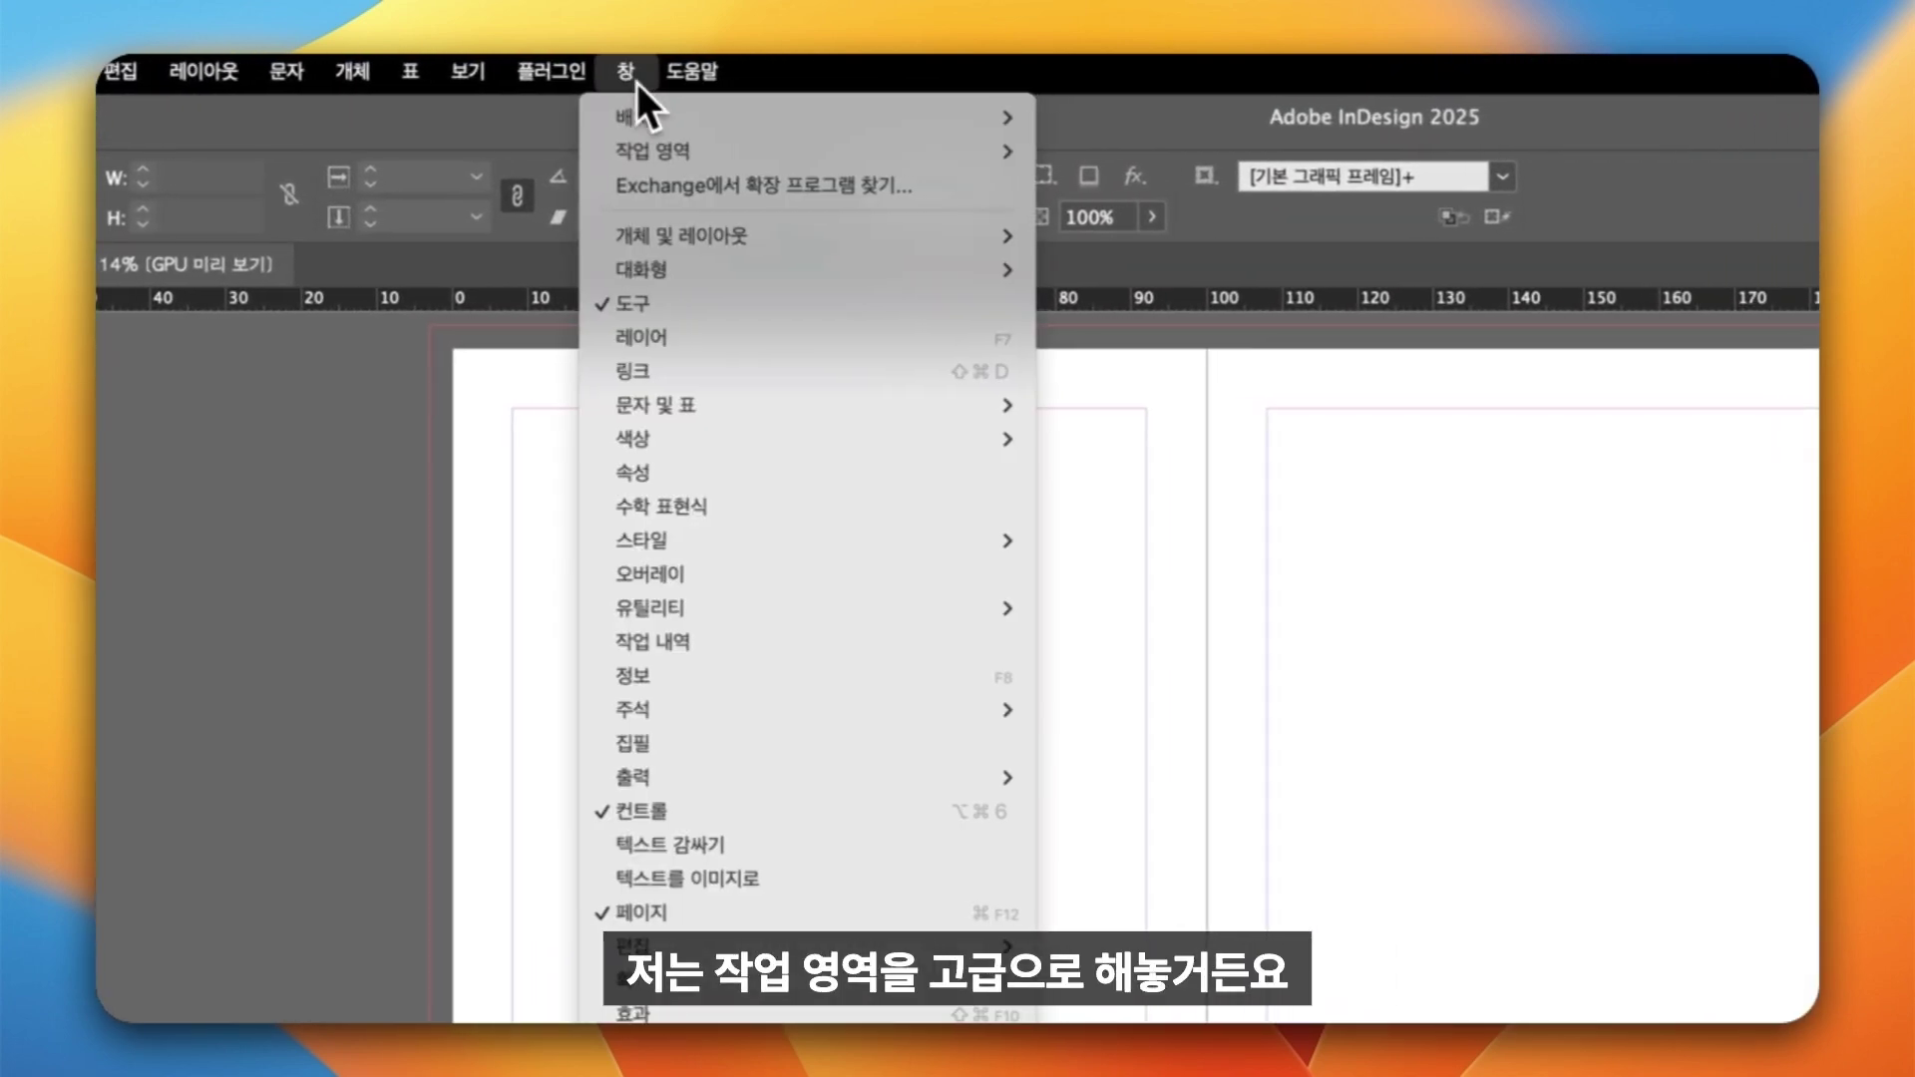
mouse_move(638, 150)
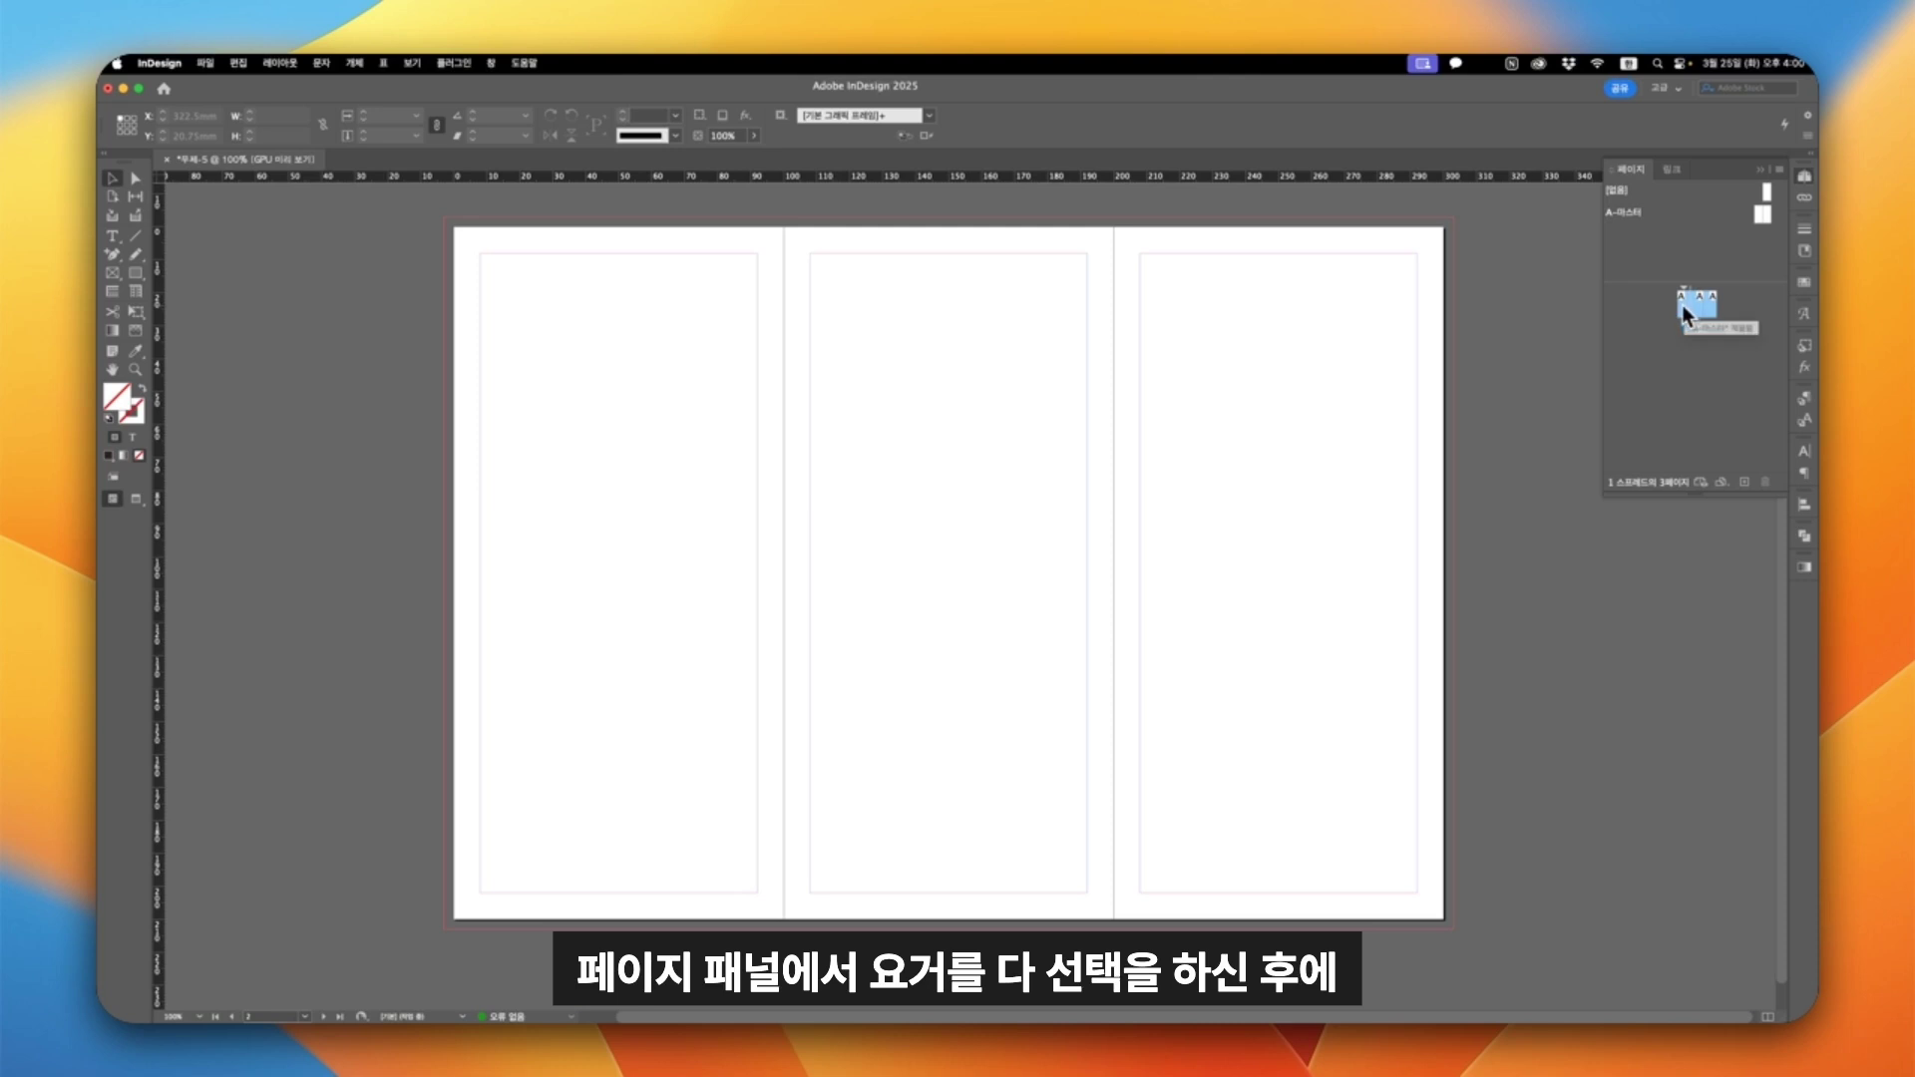
Duplicate the whole three-page spread to make a second spread for the leaflet's inner side.
drag(1685, 303, 1743, 480)
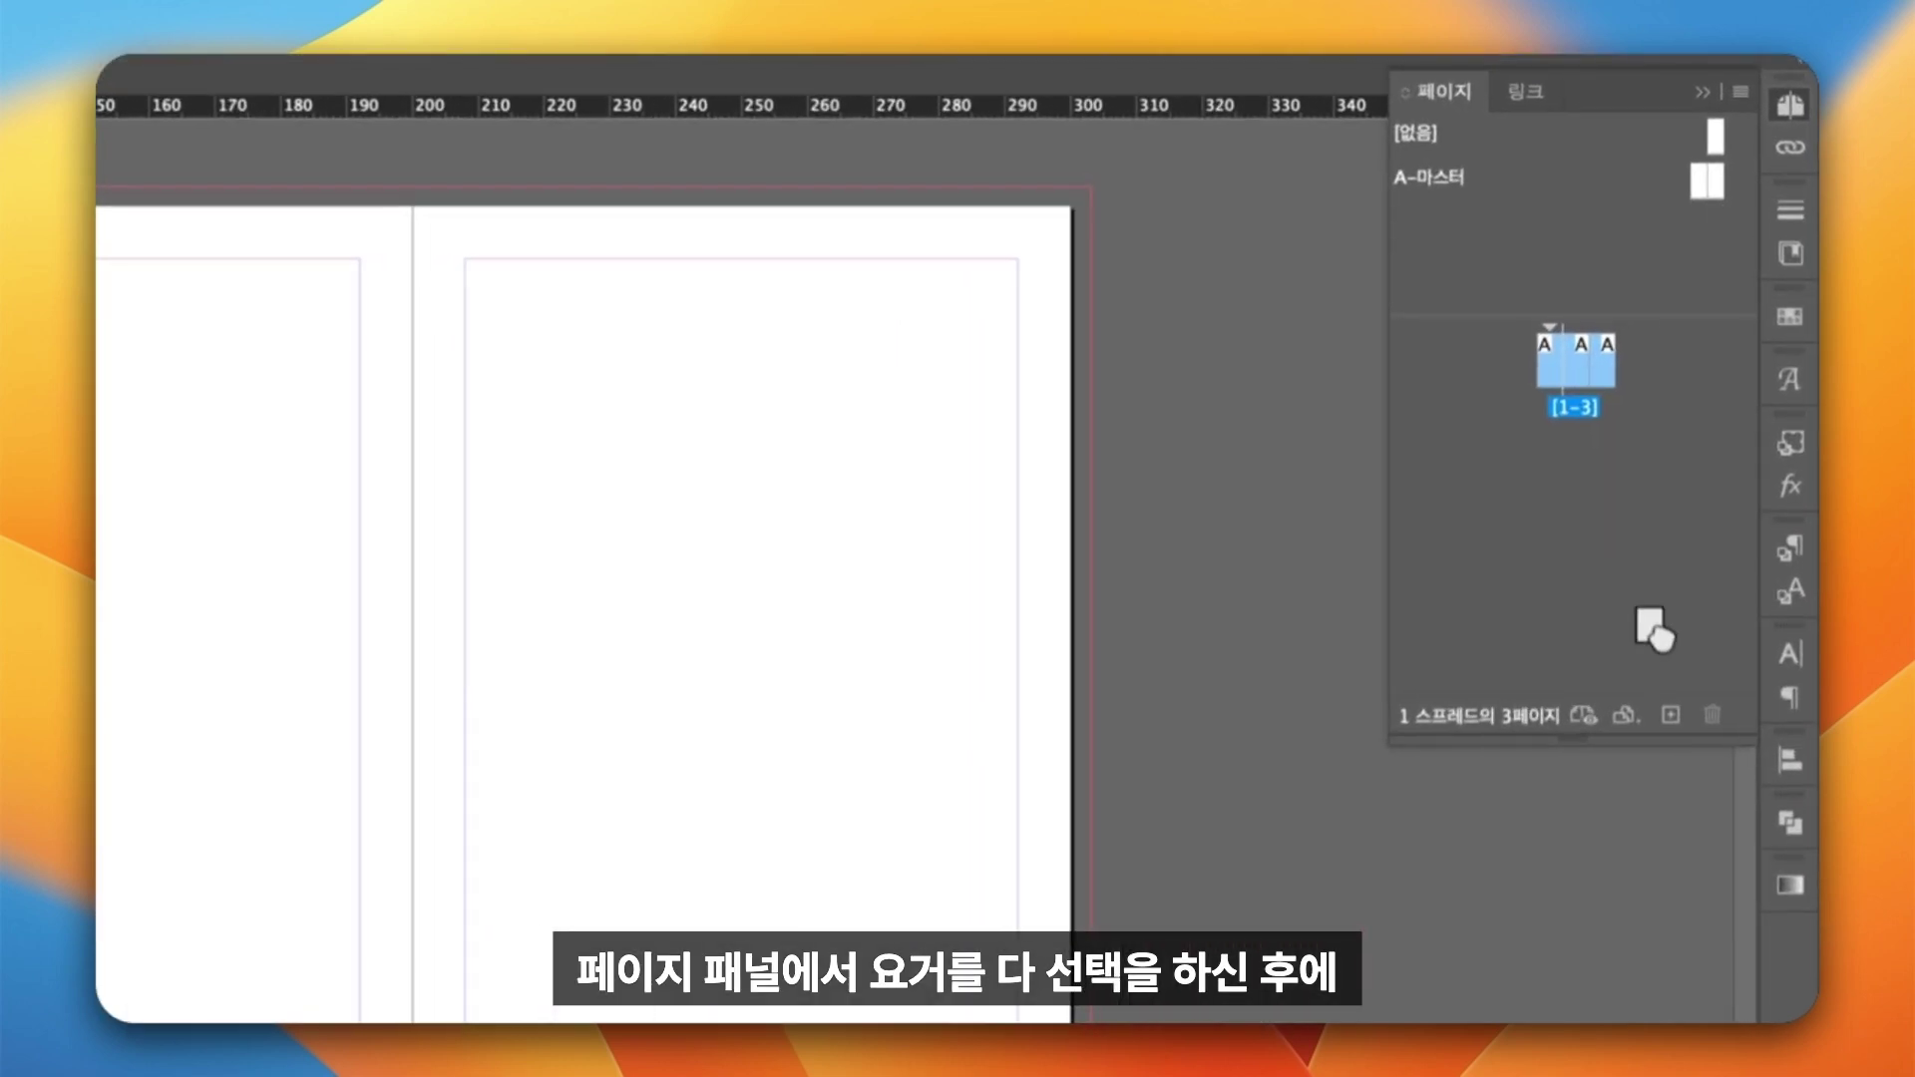
drag(1665, 711, 1667, 721)
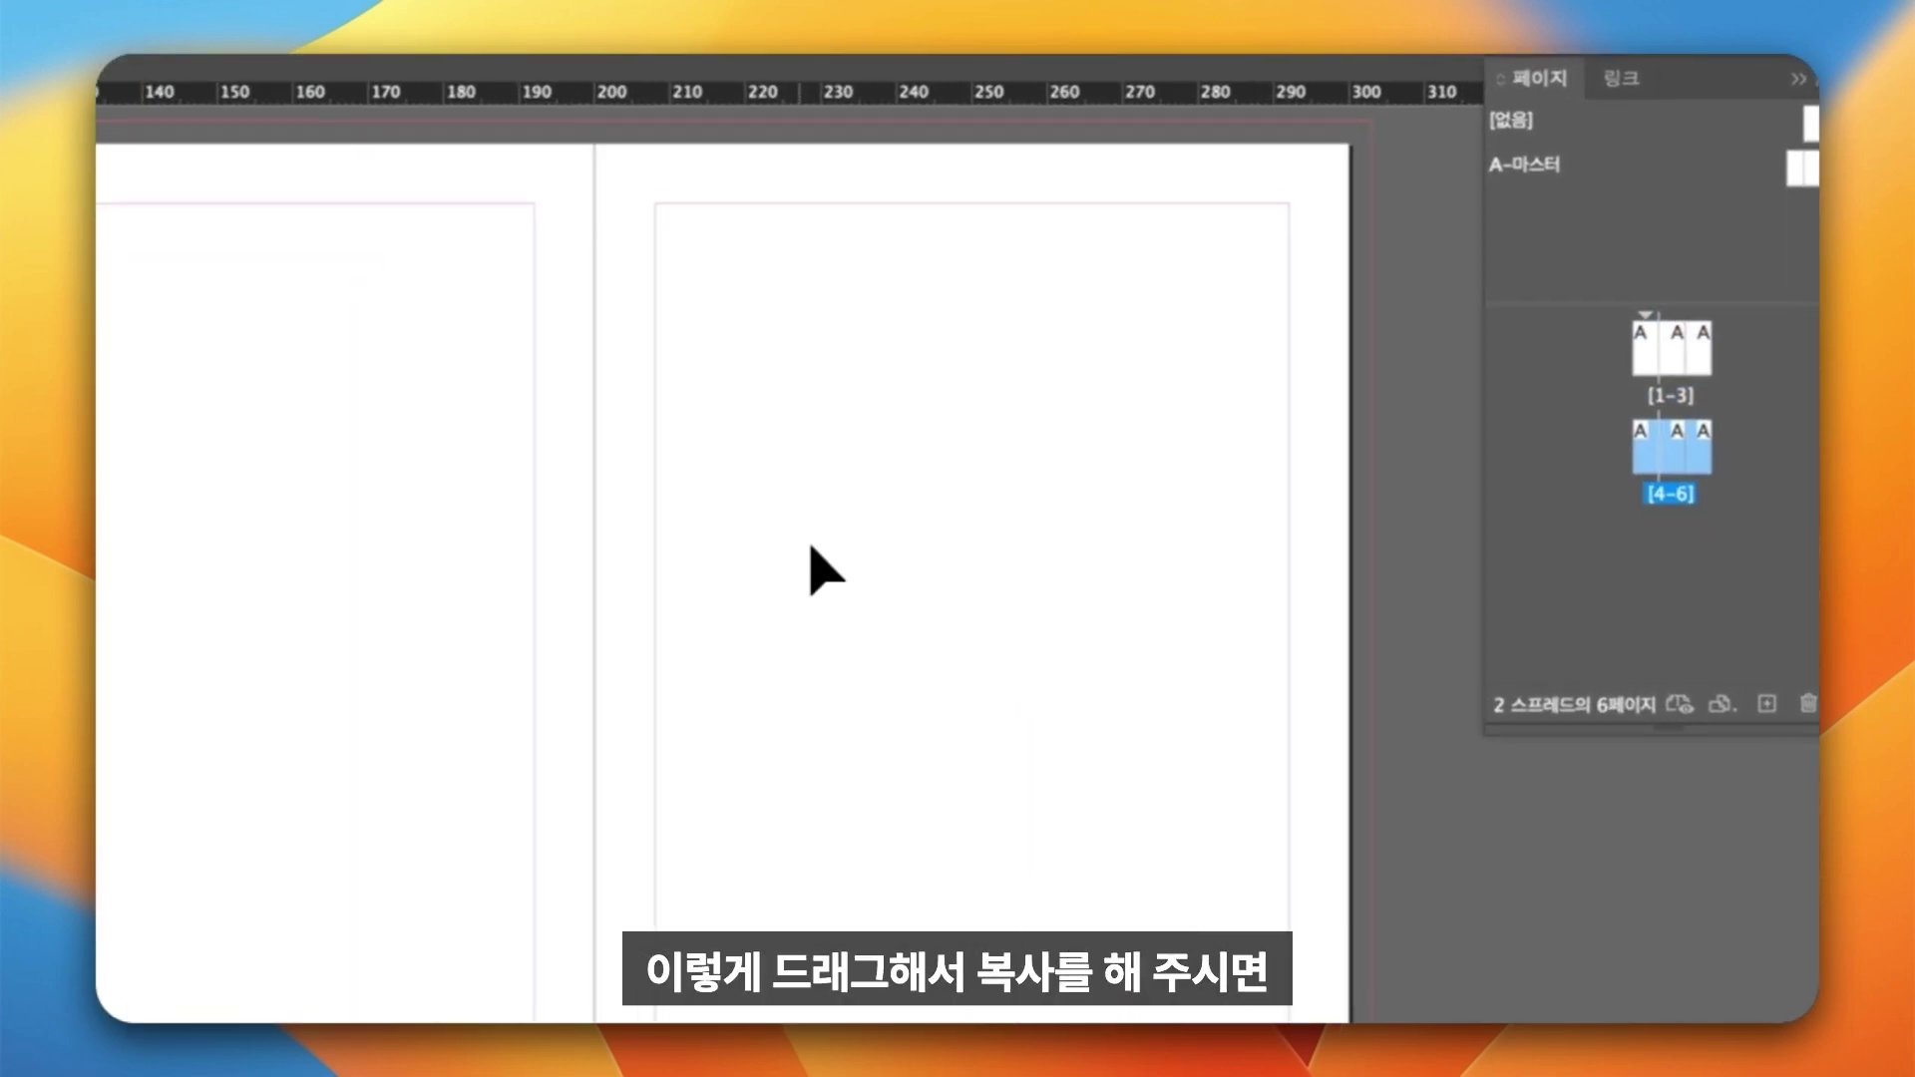
scroll(931, 452, down, 5)
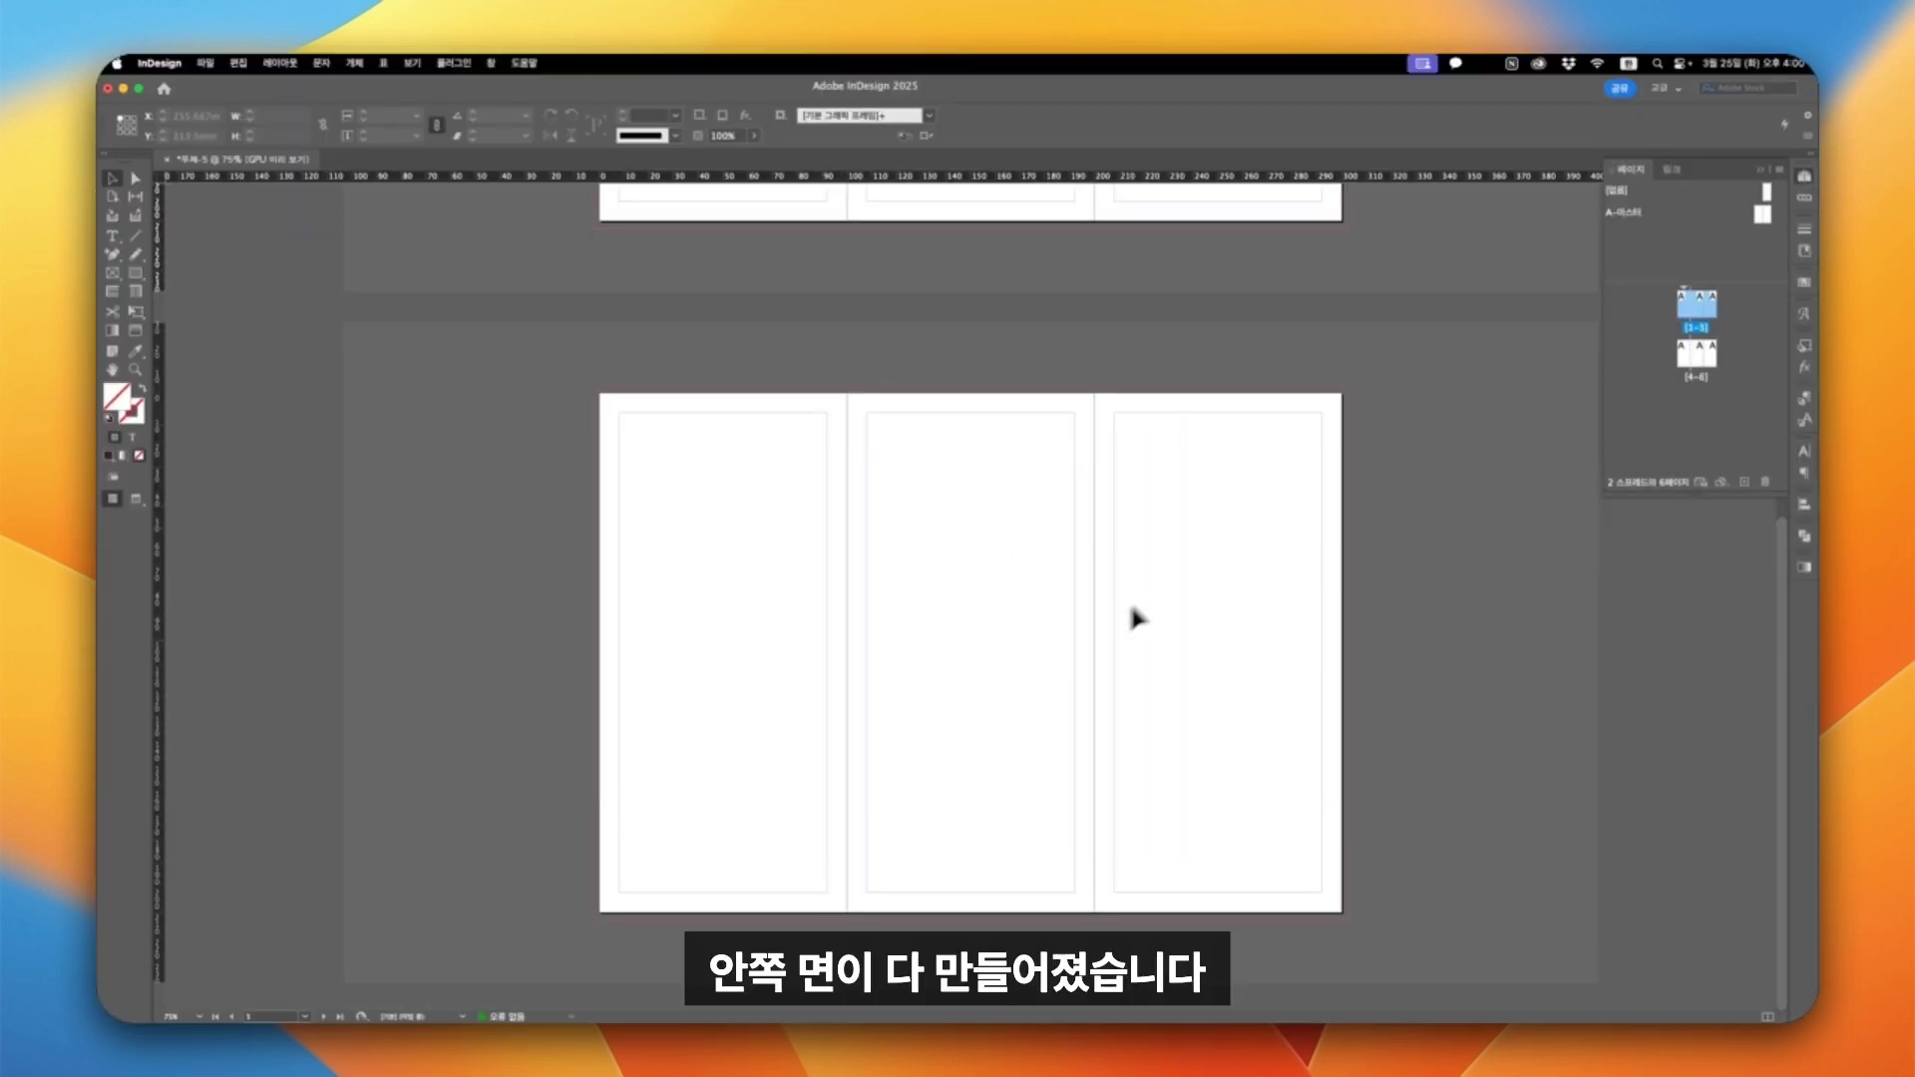
scroll(1257, 602, up, 5)
With the Page tool, reduce the width of the first spread's left page by 3 mm to 97 mm.
key(shift+p)
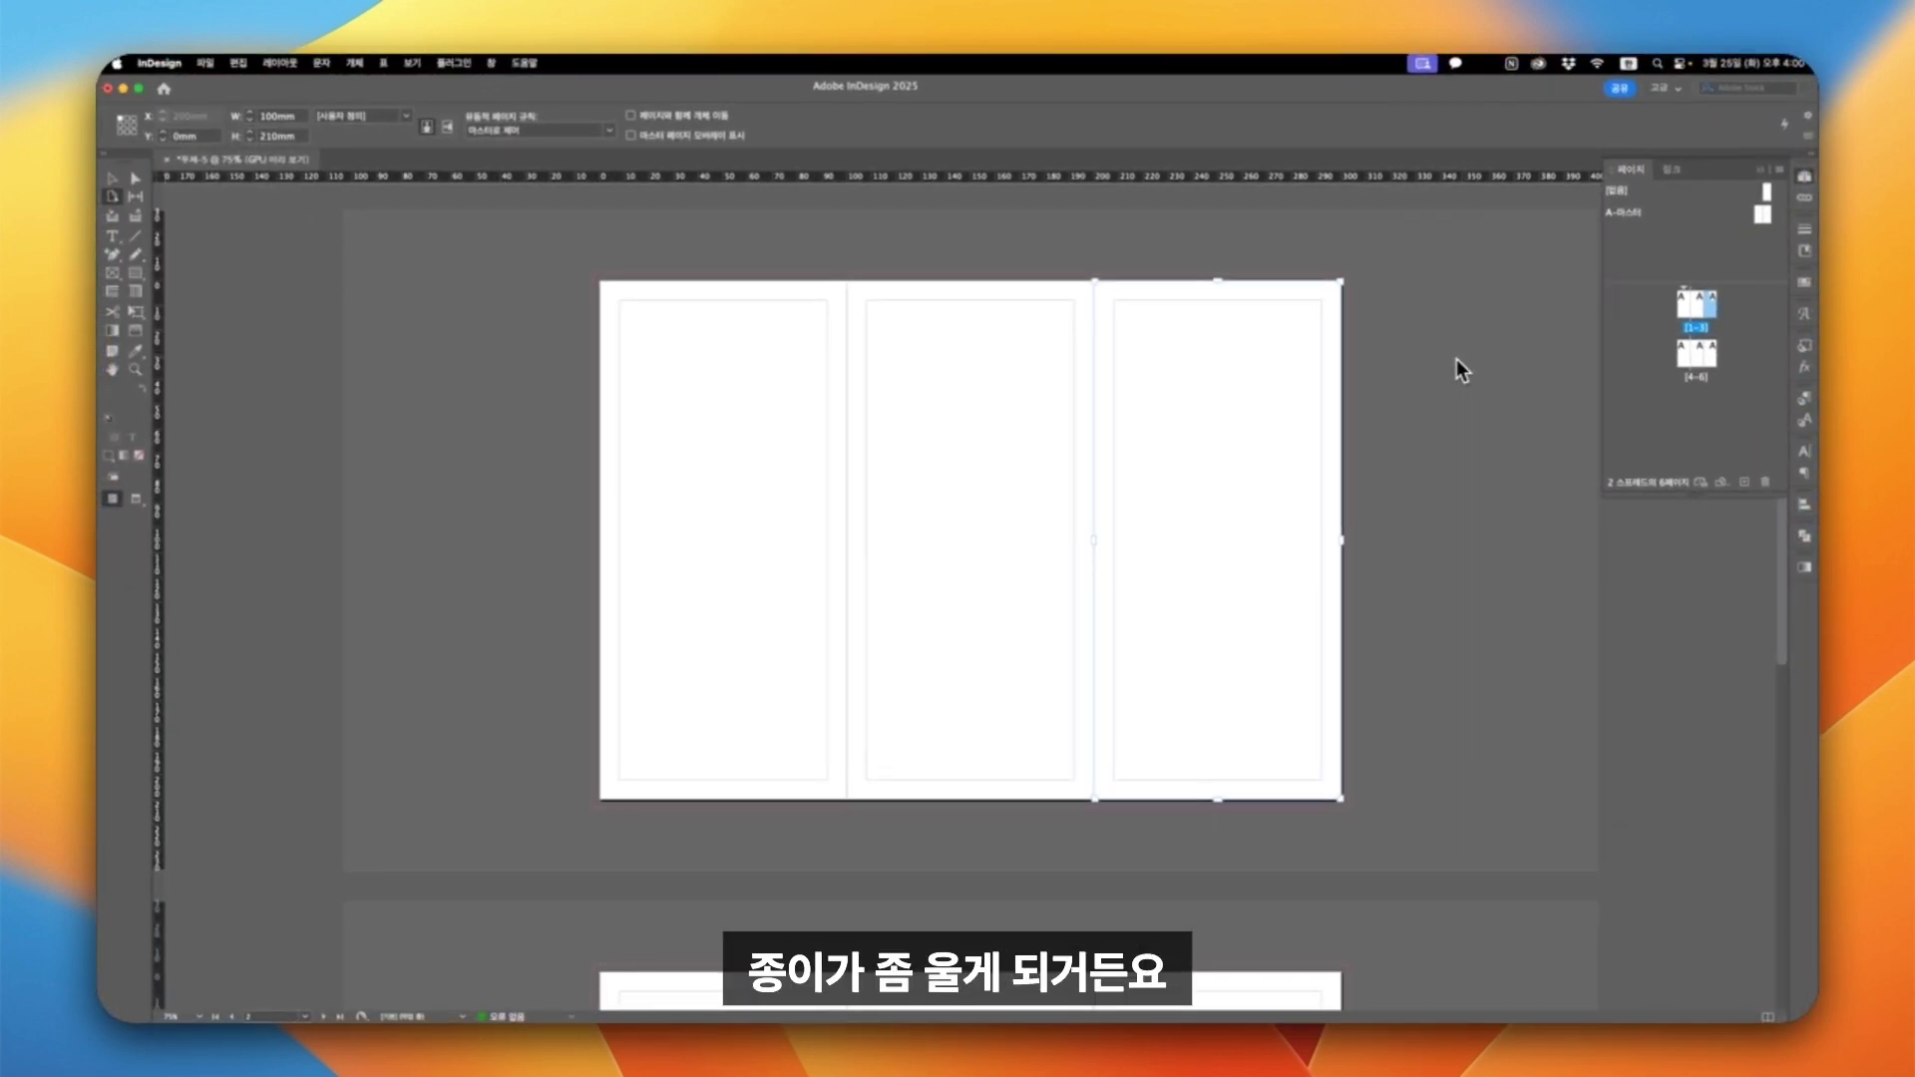
click(824, 324)
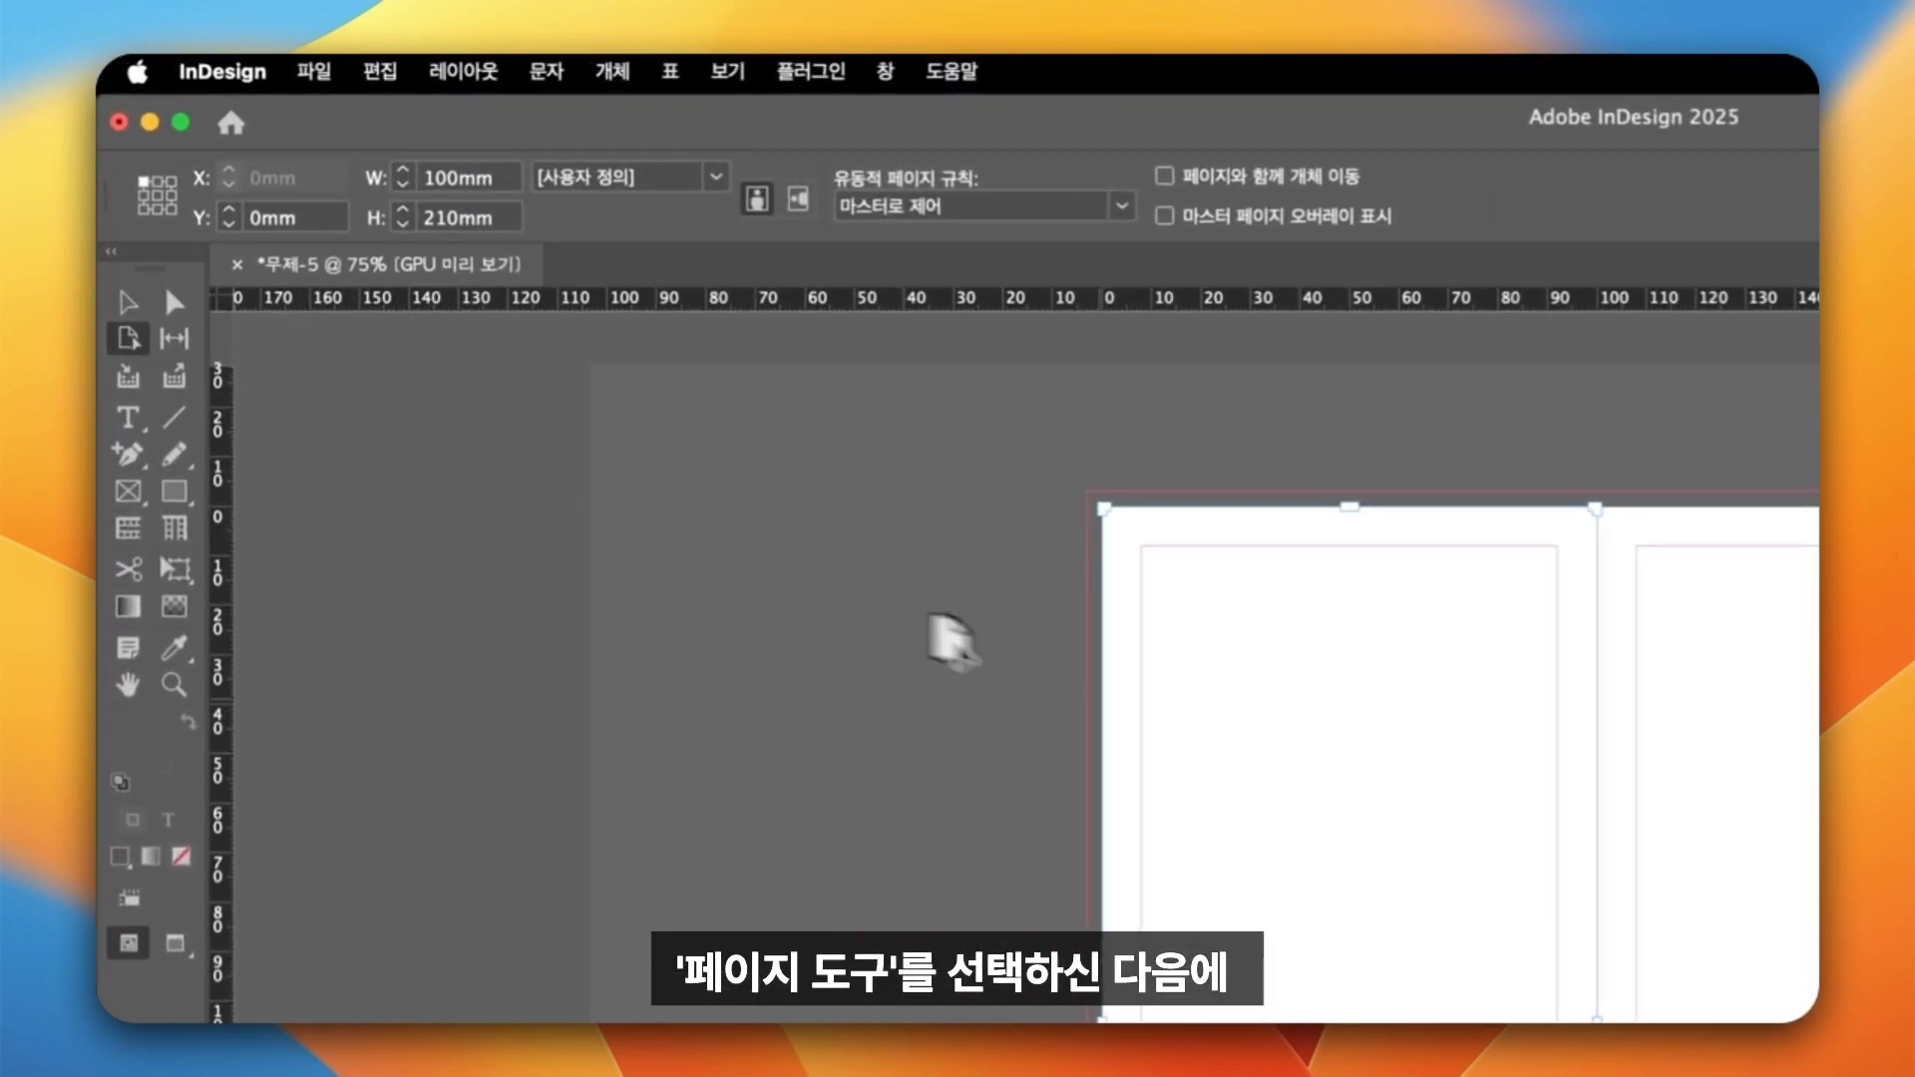
click(1317, 656)
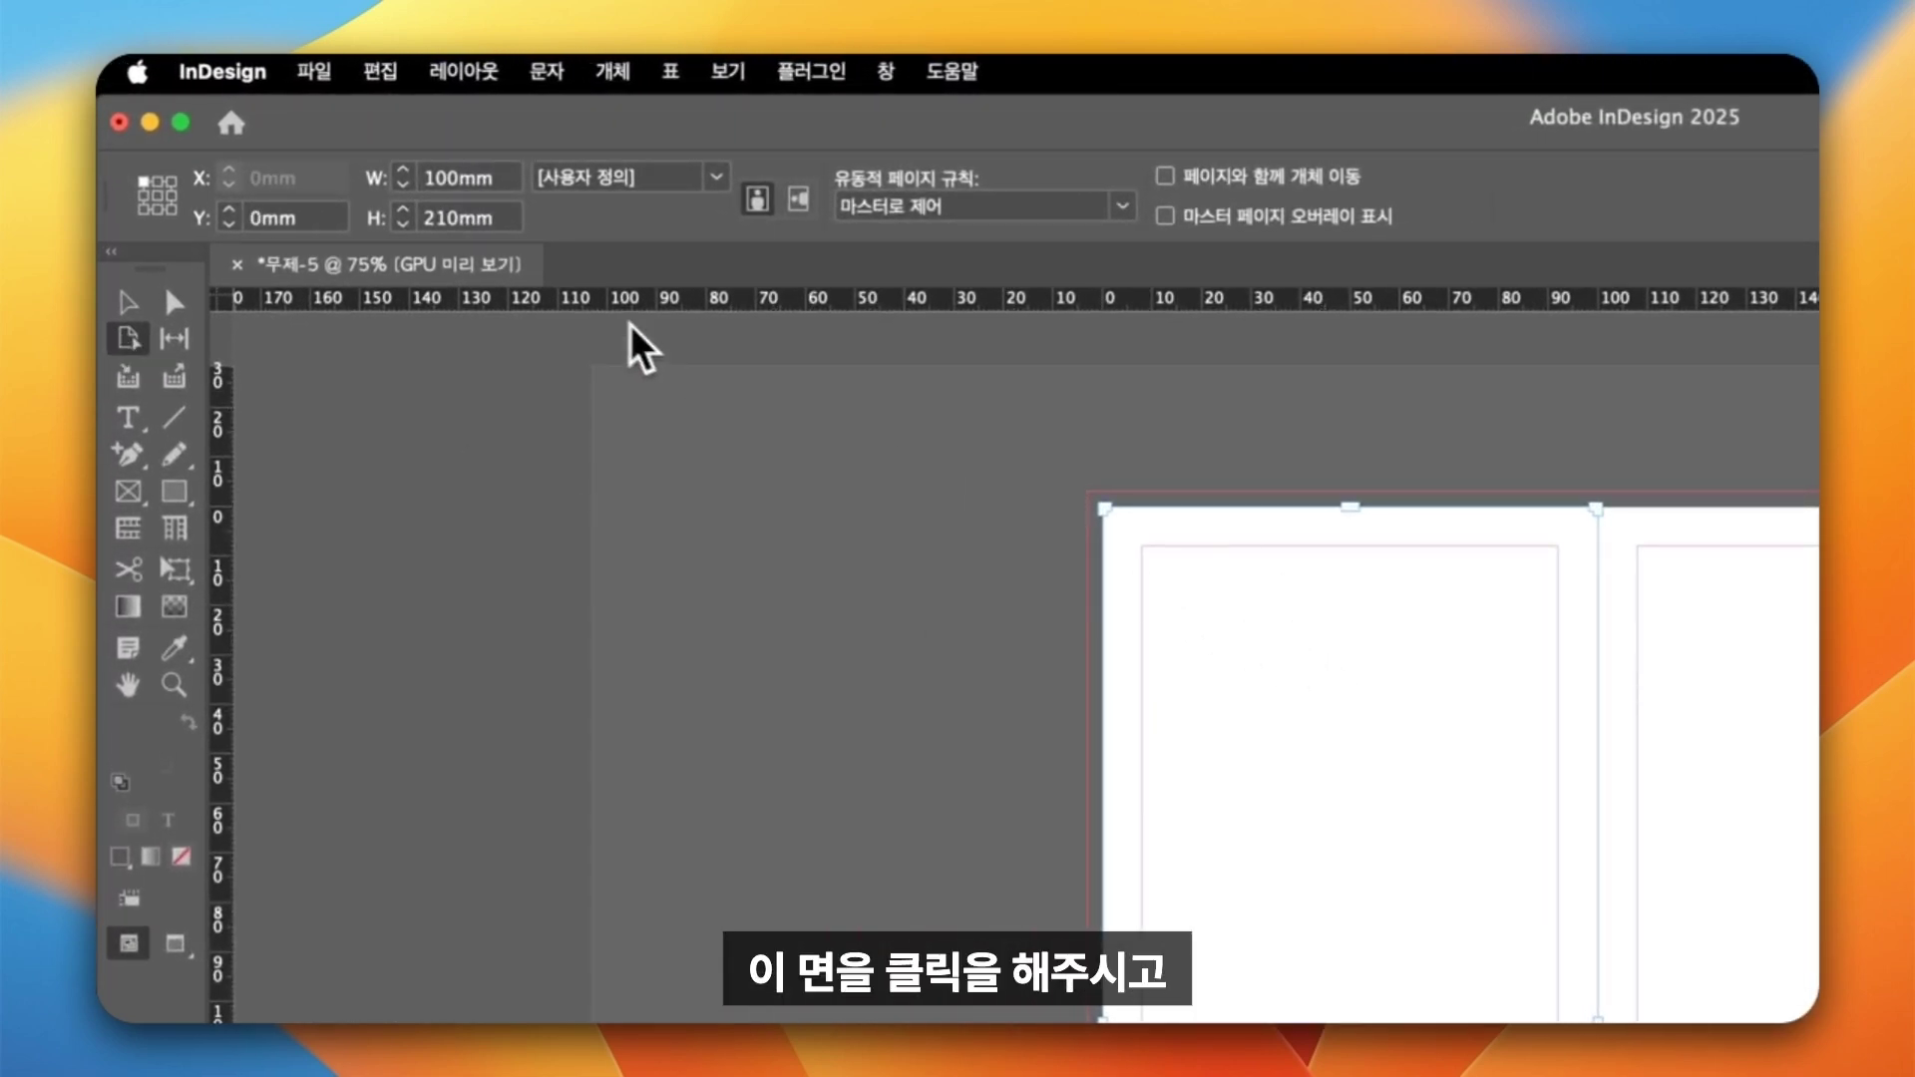
click(504, 177)
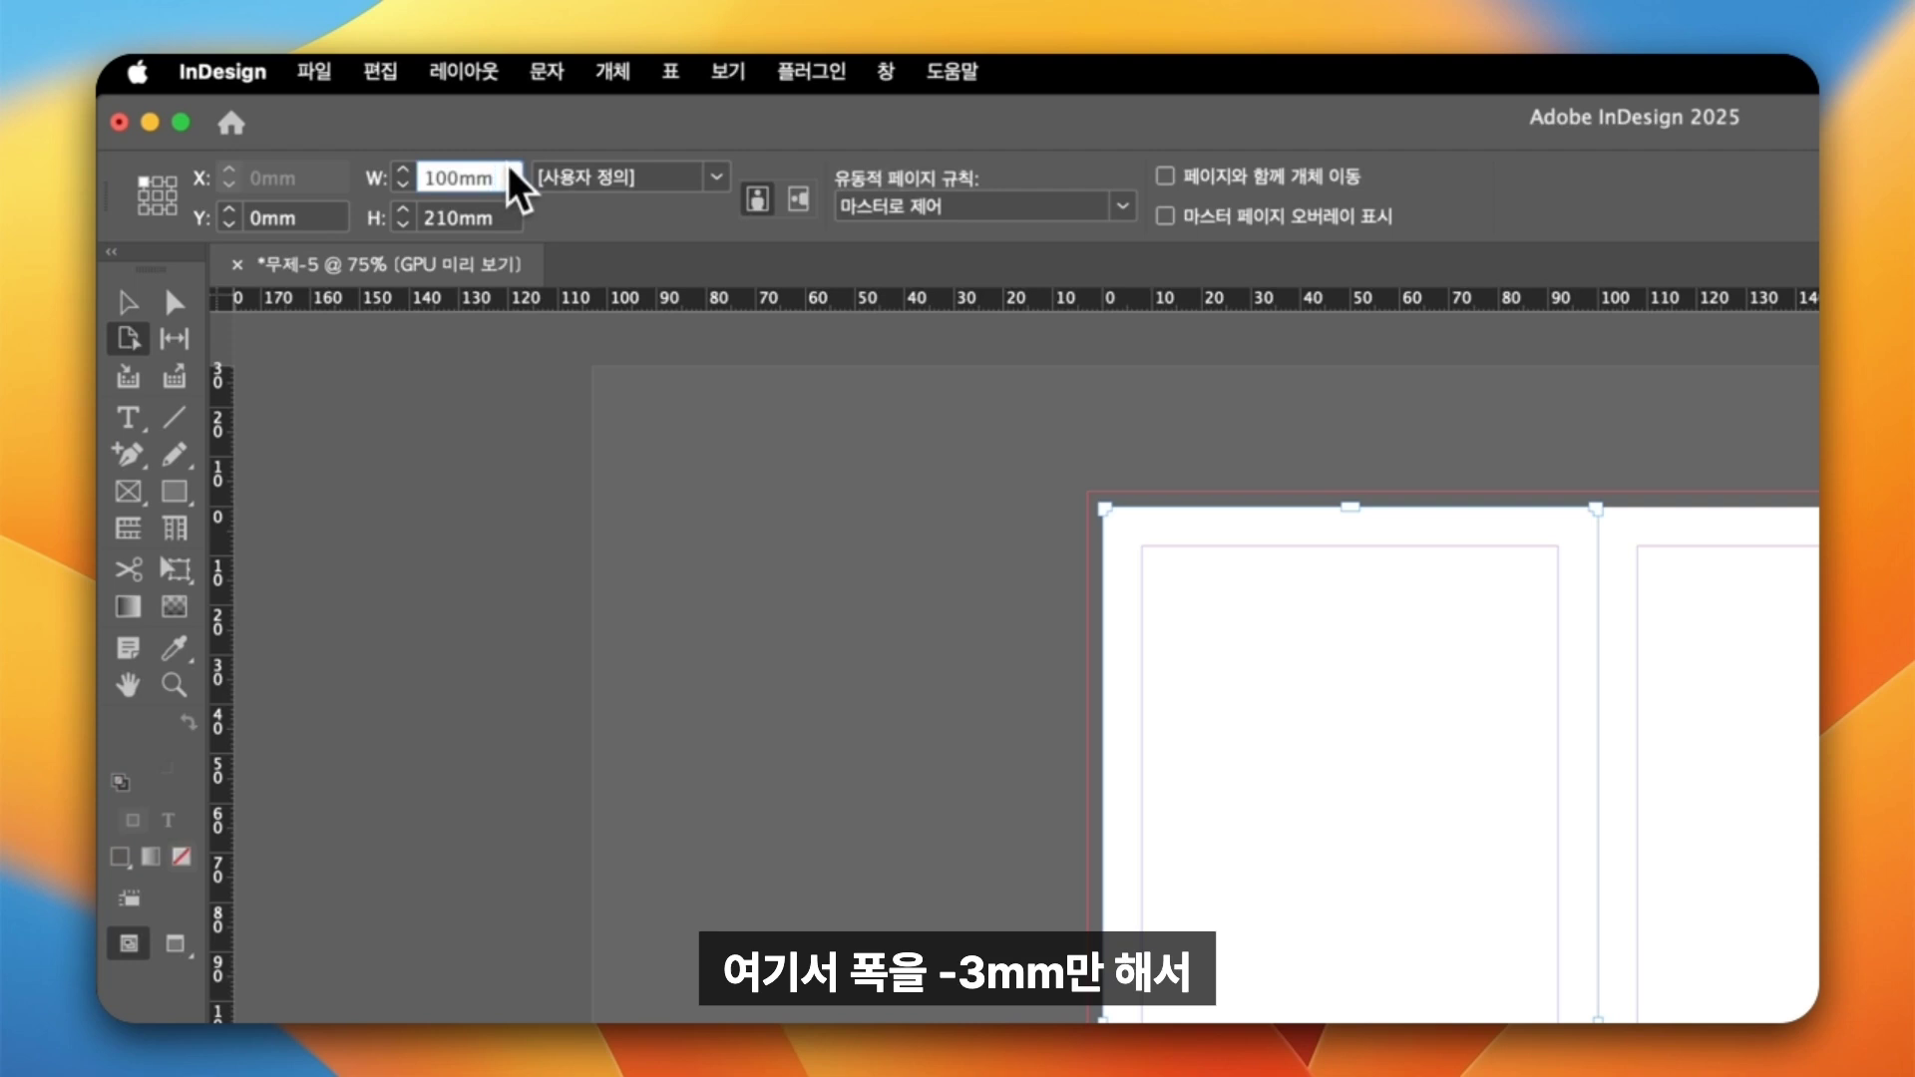
text(-3)
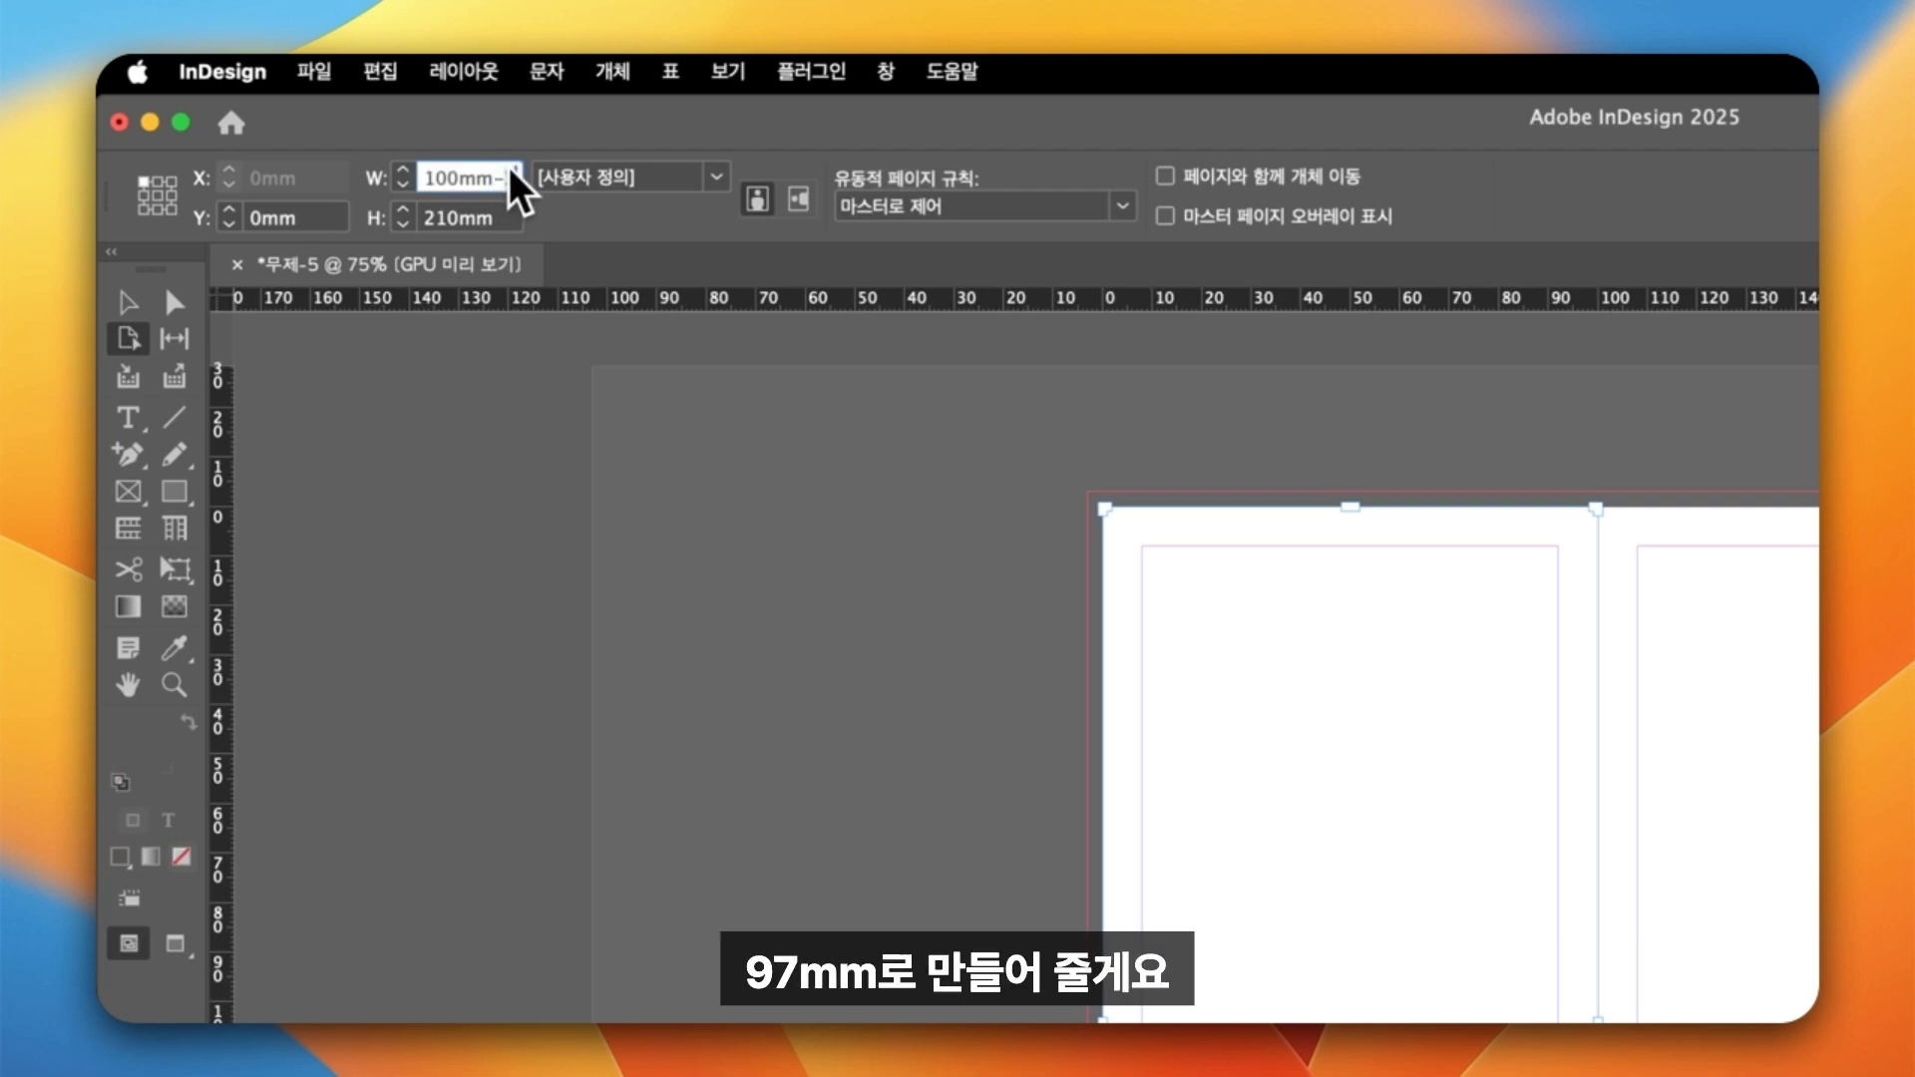
key(Return)
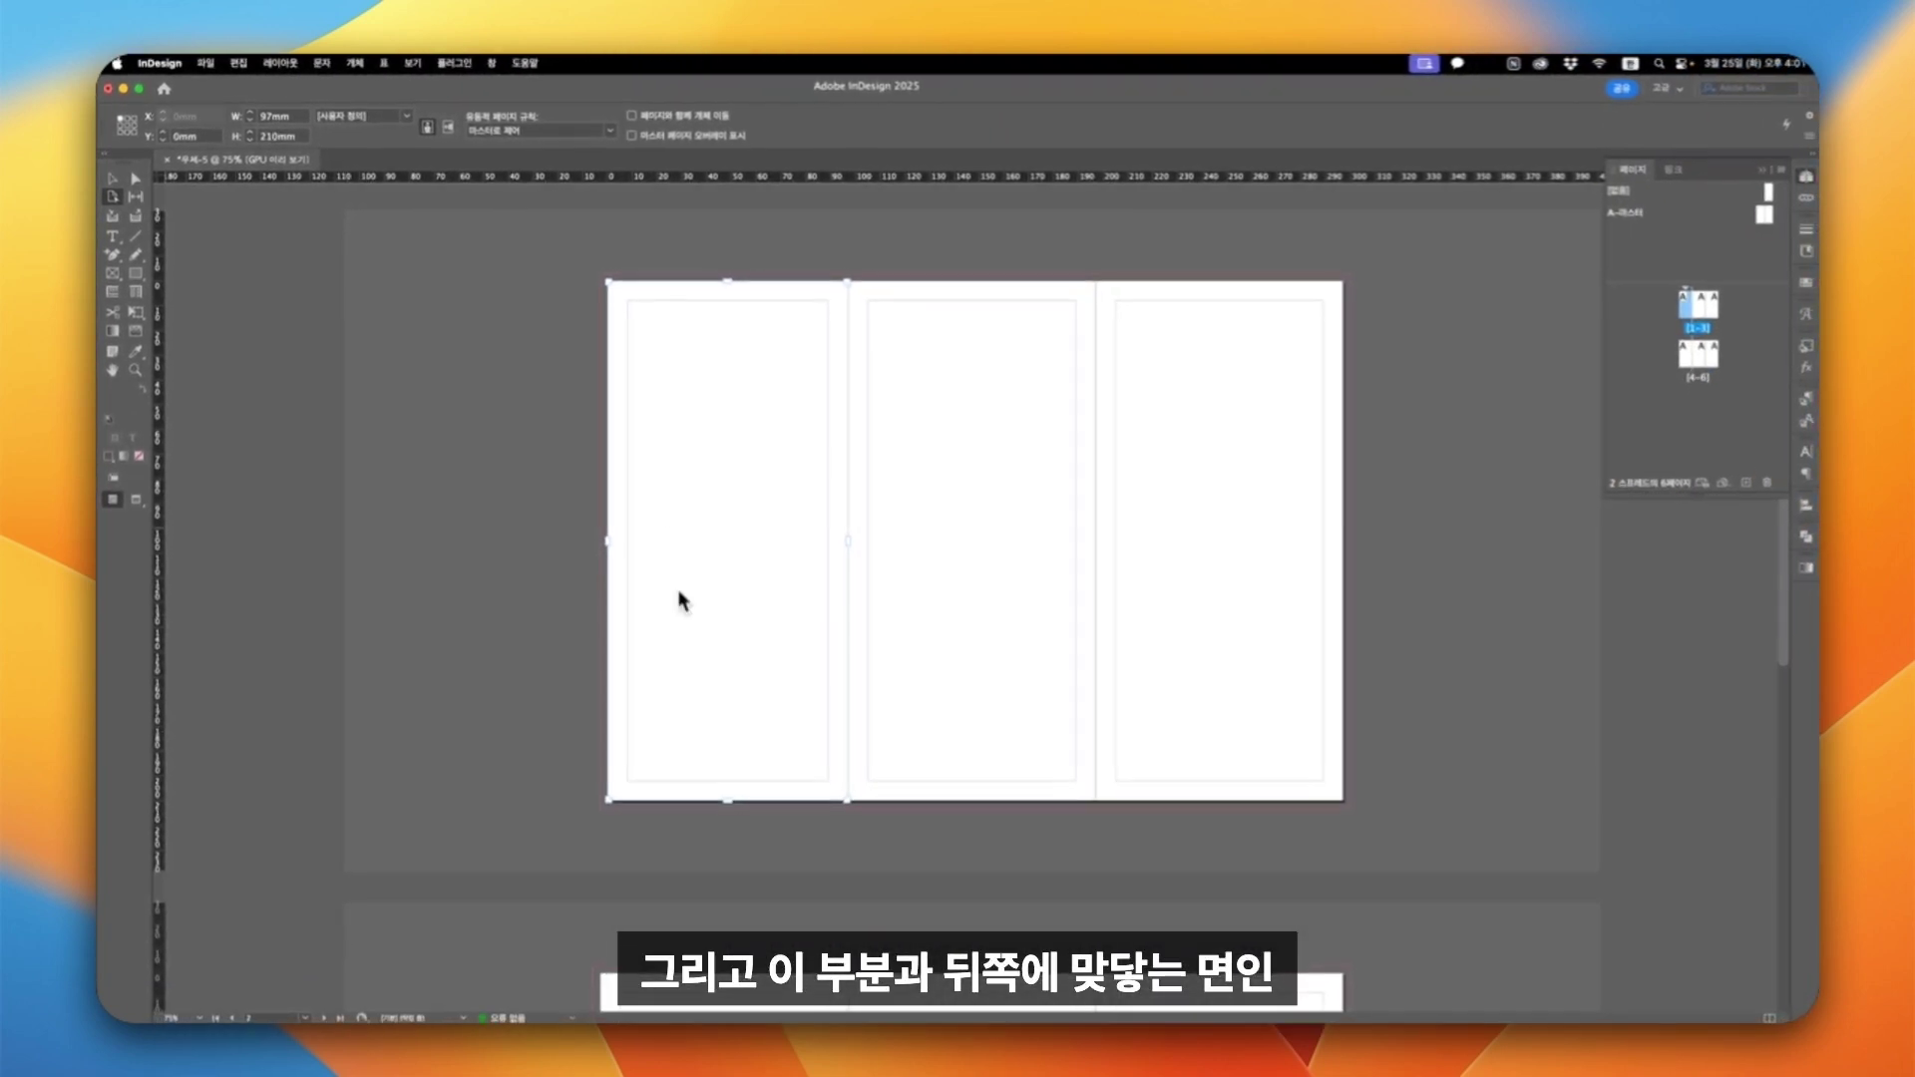
Reduce the width of the second spread's right page by 3 mm to 97 mm and return to the Selection tool.
scroll(667, 371, down, 5)
click(1234, 520)
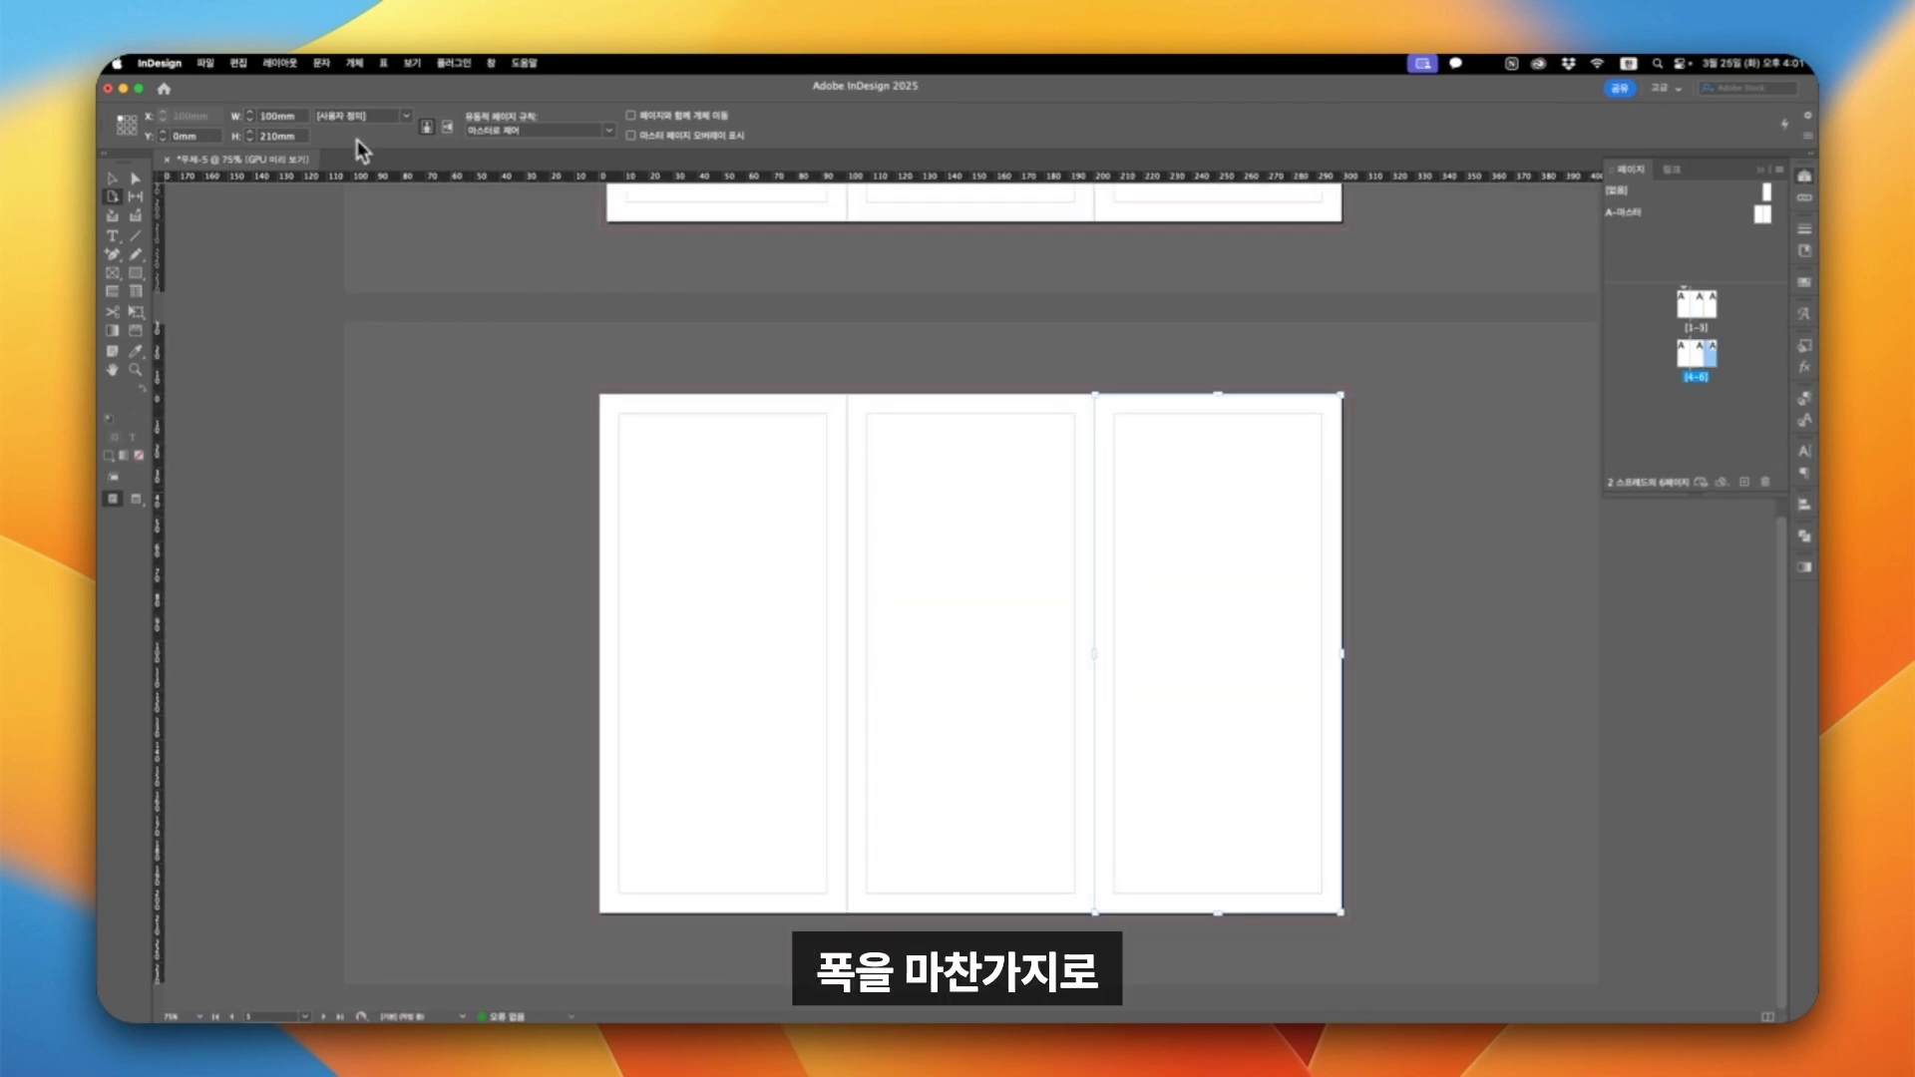
click(299, 116)
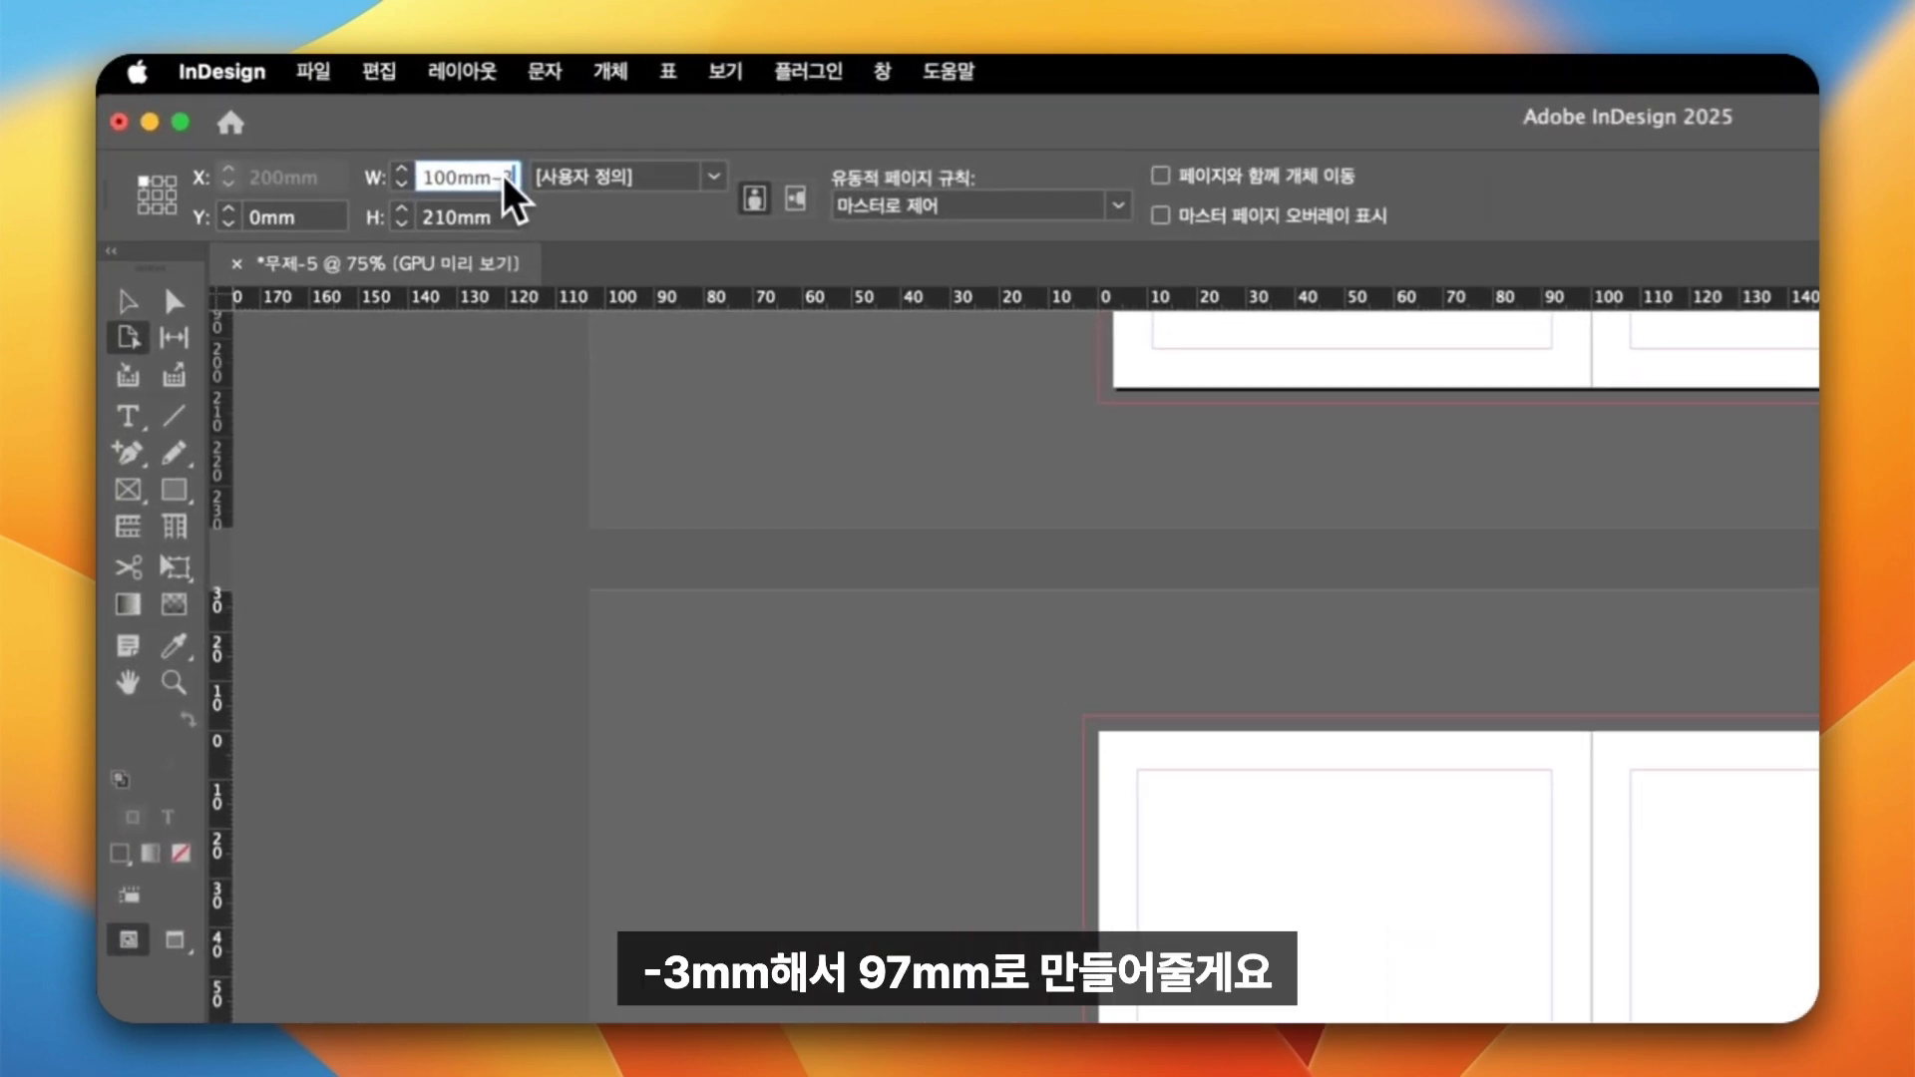
text(-3)
key(Return)
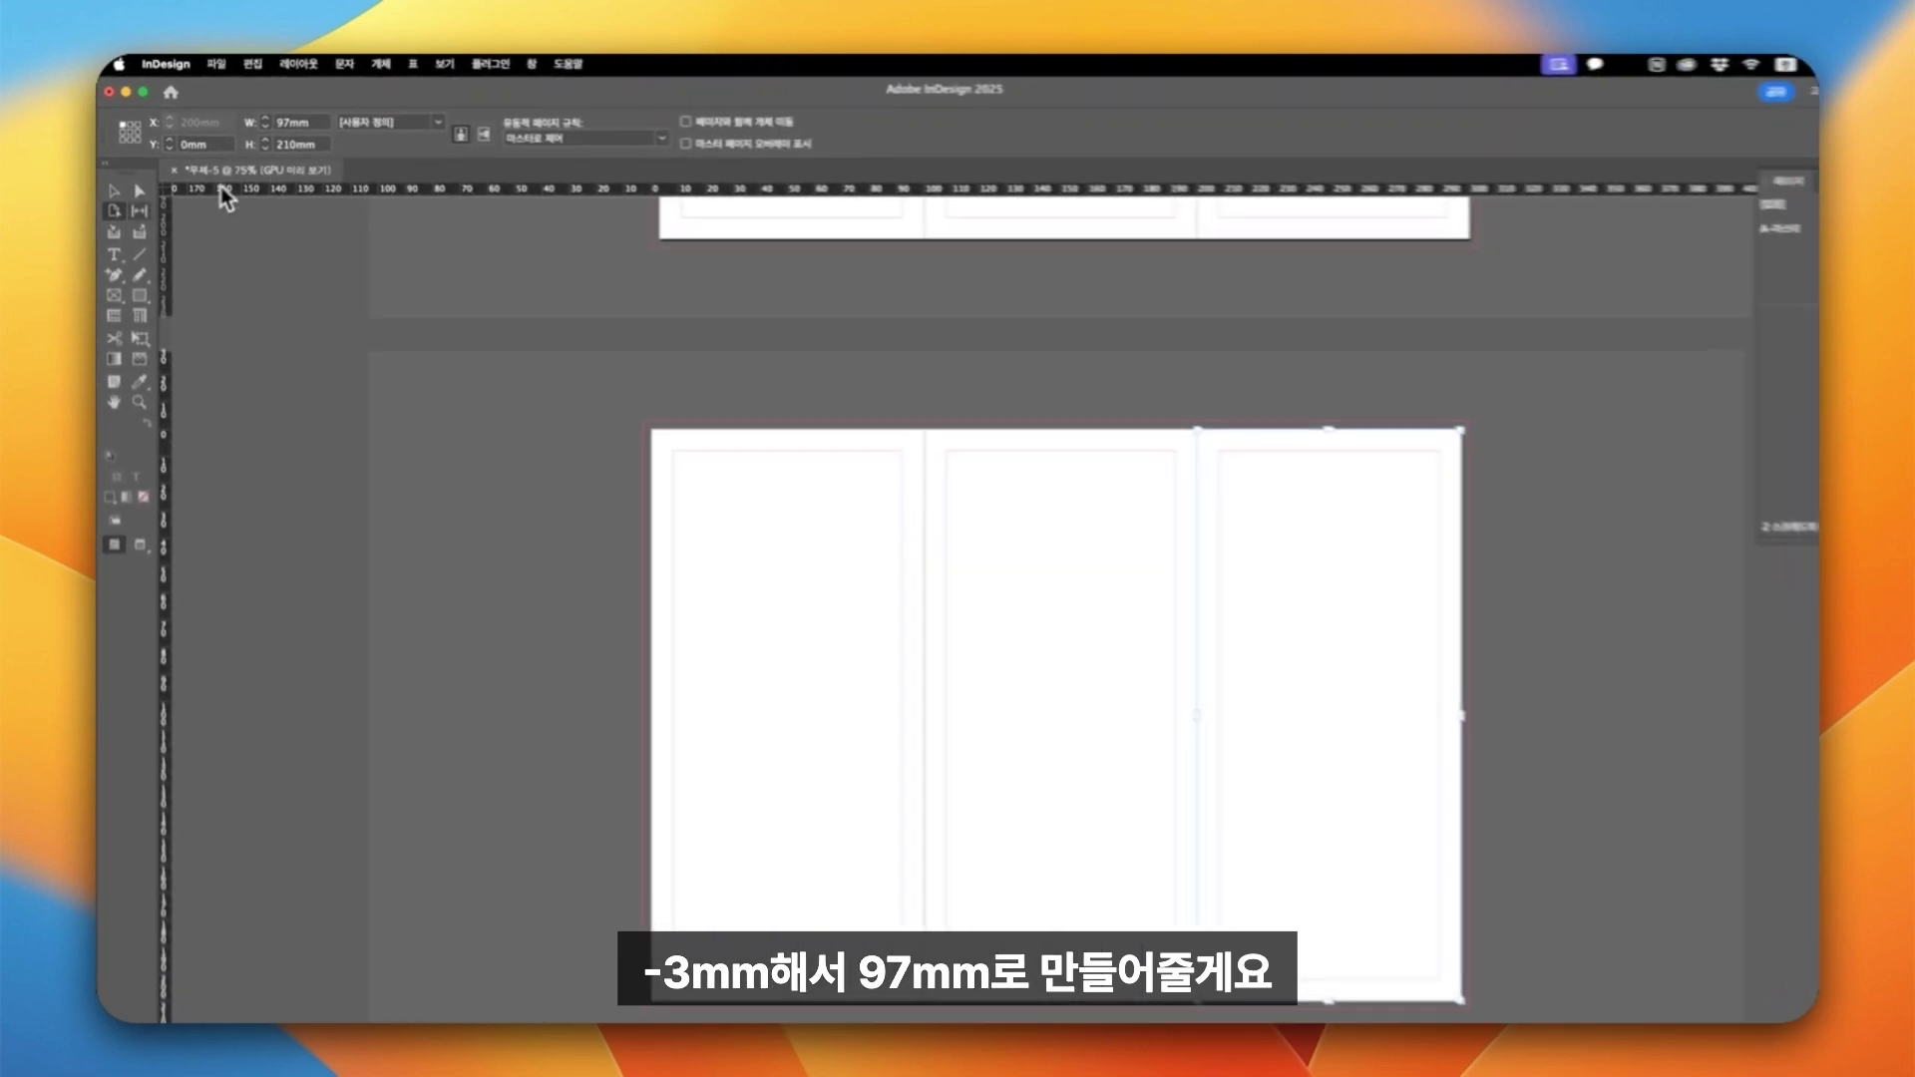
key(v)
scroll(650, 329, up, 3)
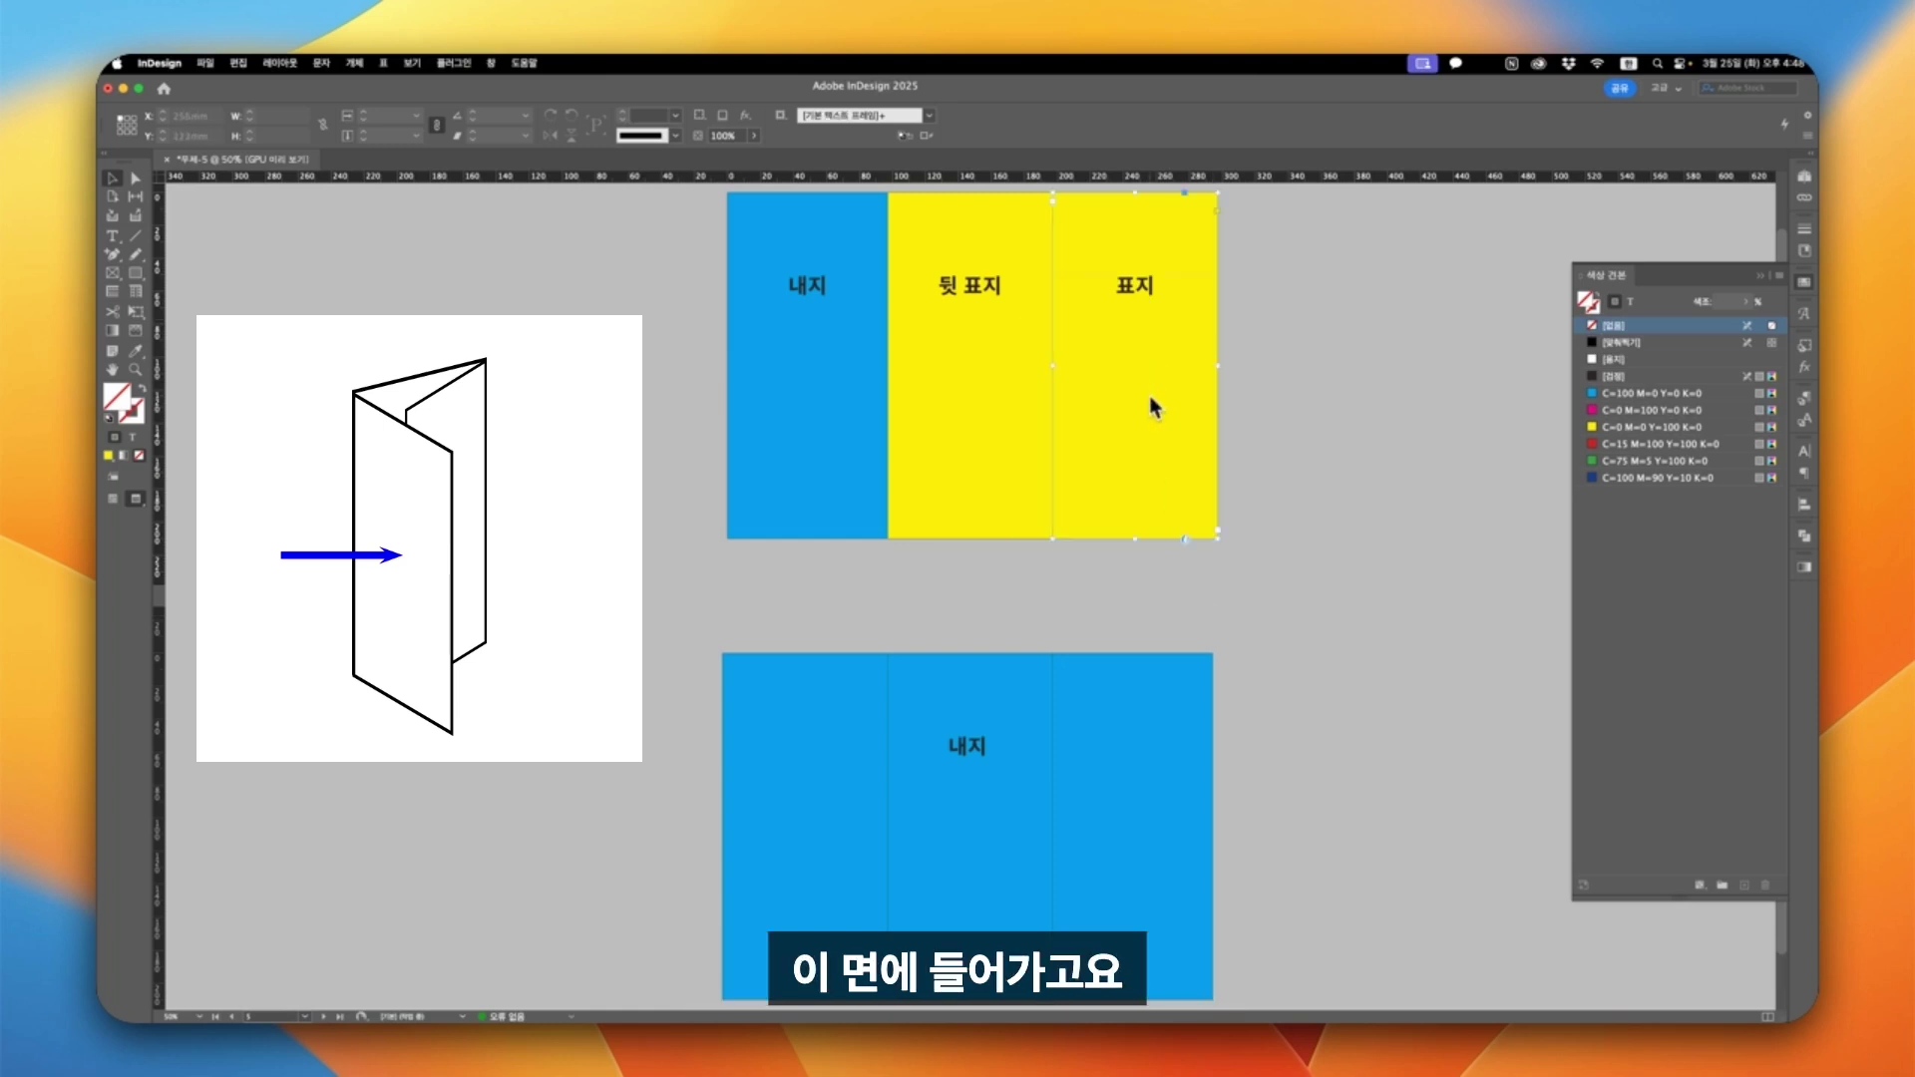
click(1319, 397)
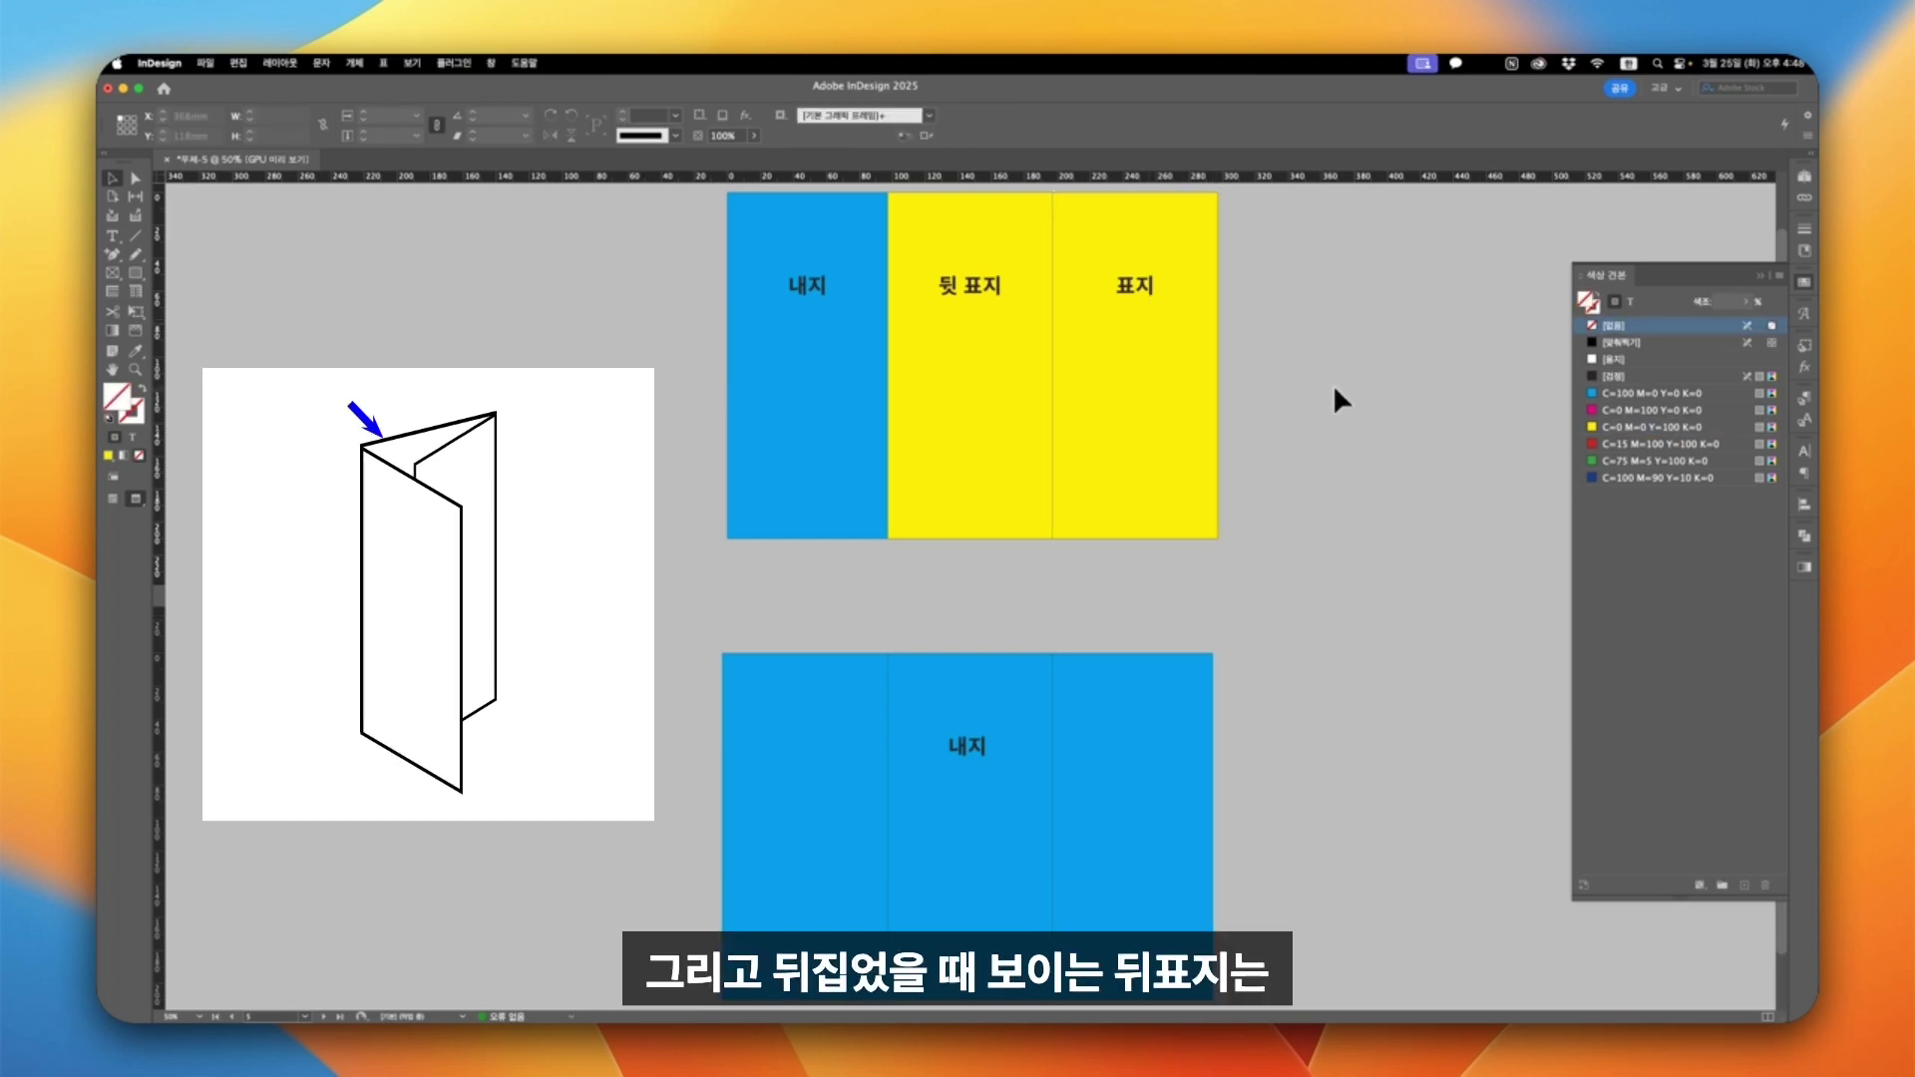
click(973, 337)
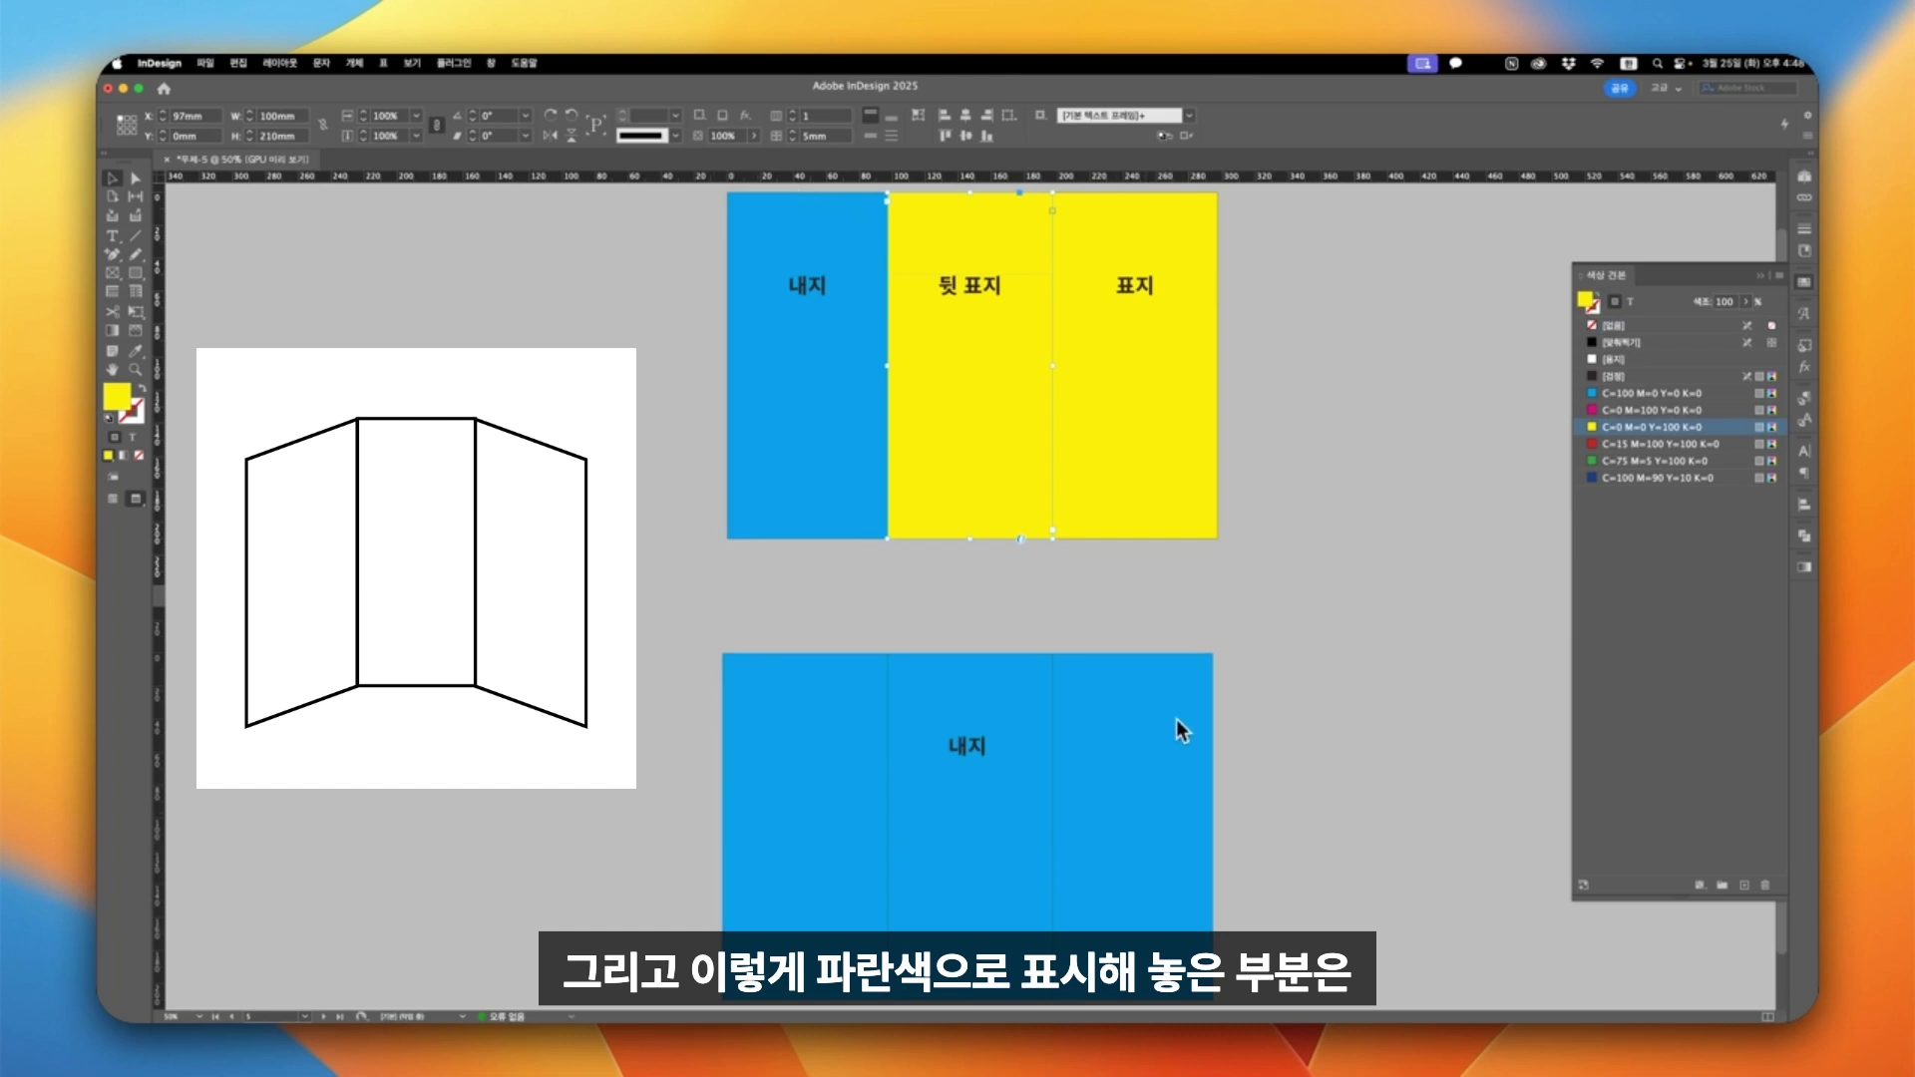
click(858, 607)
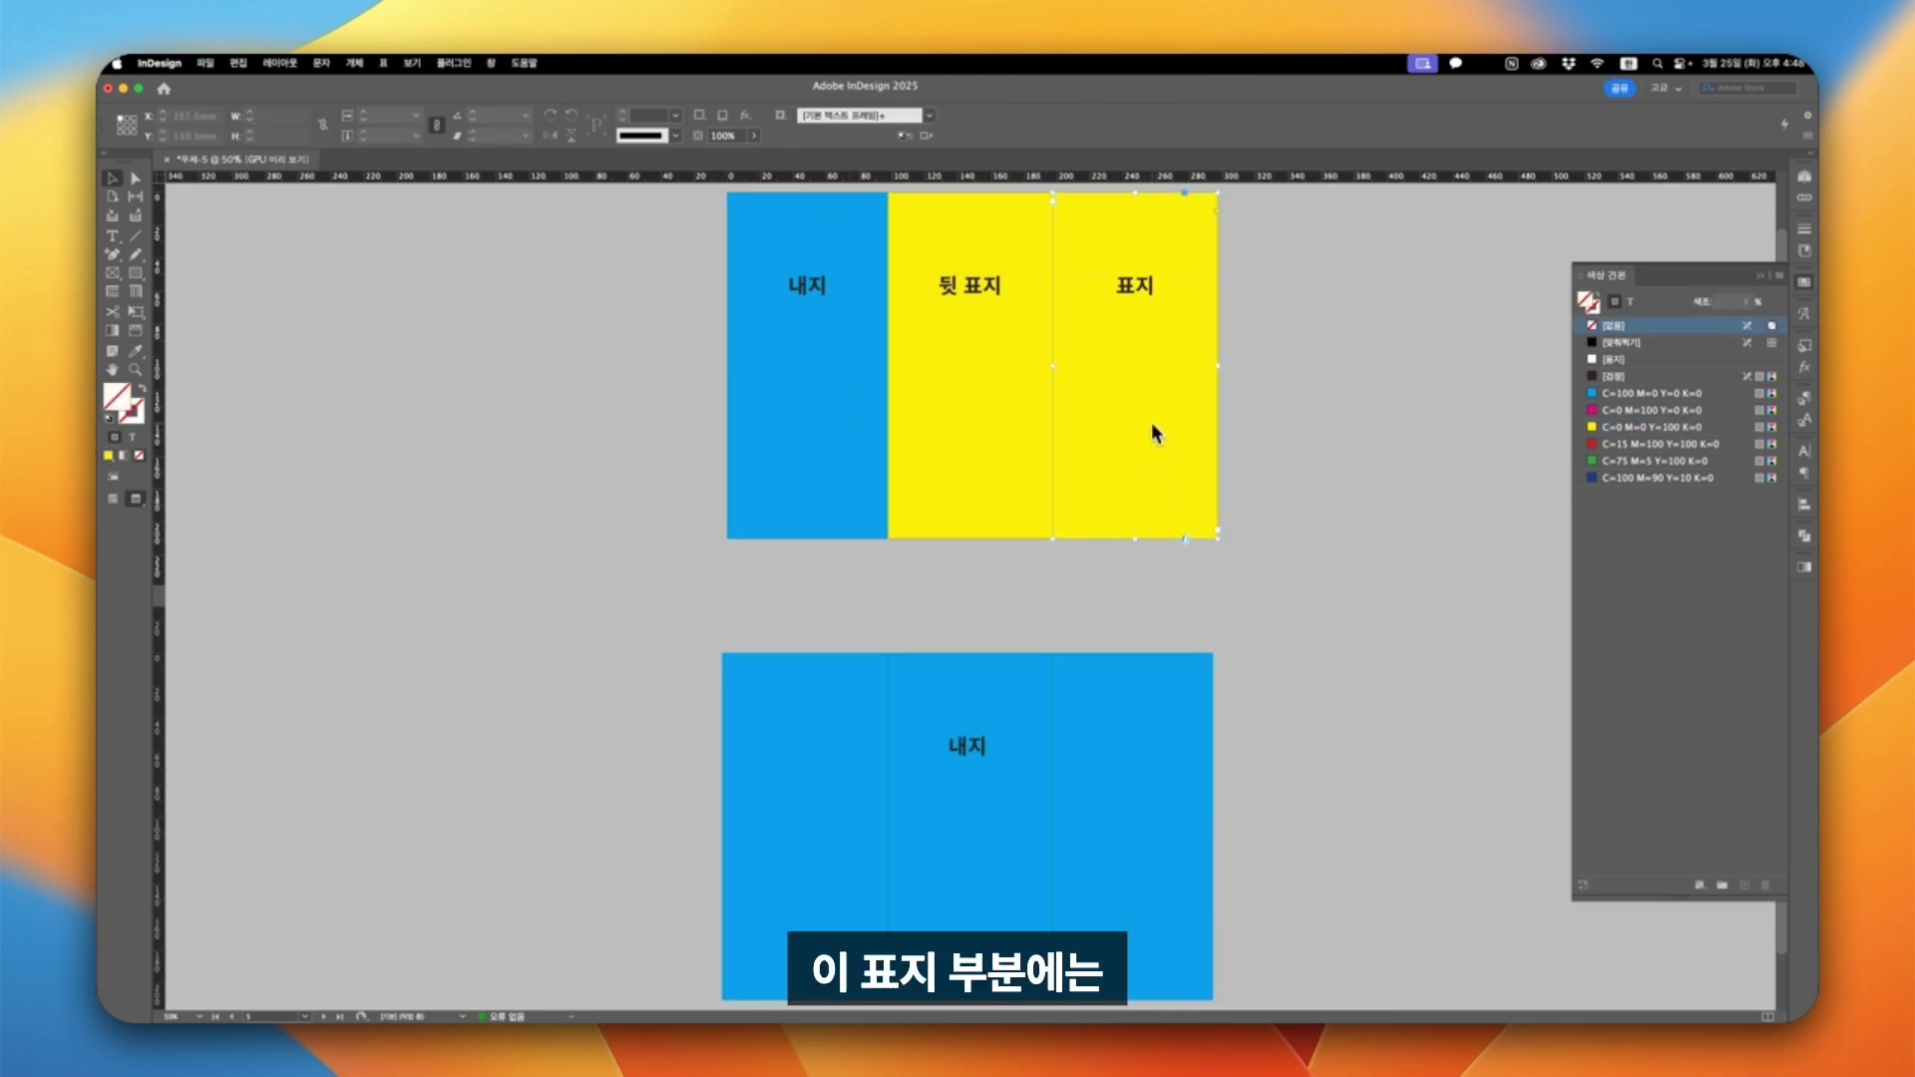
click(1159, 429)
click(1294, 445)
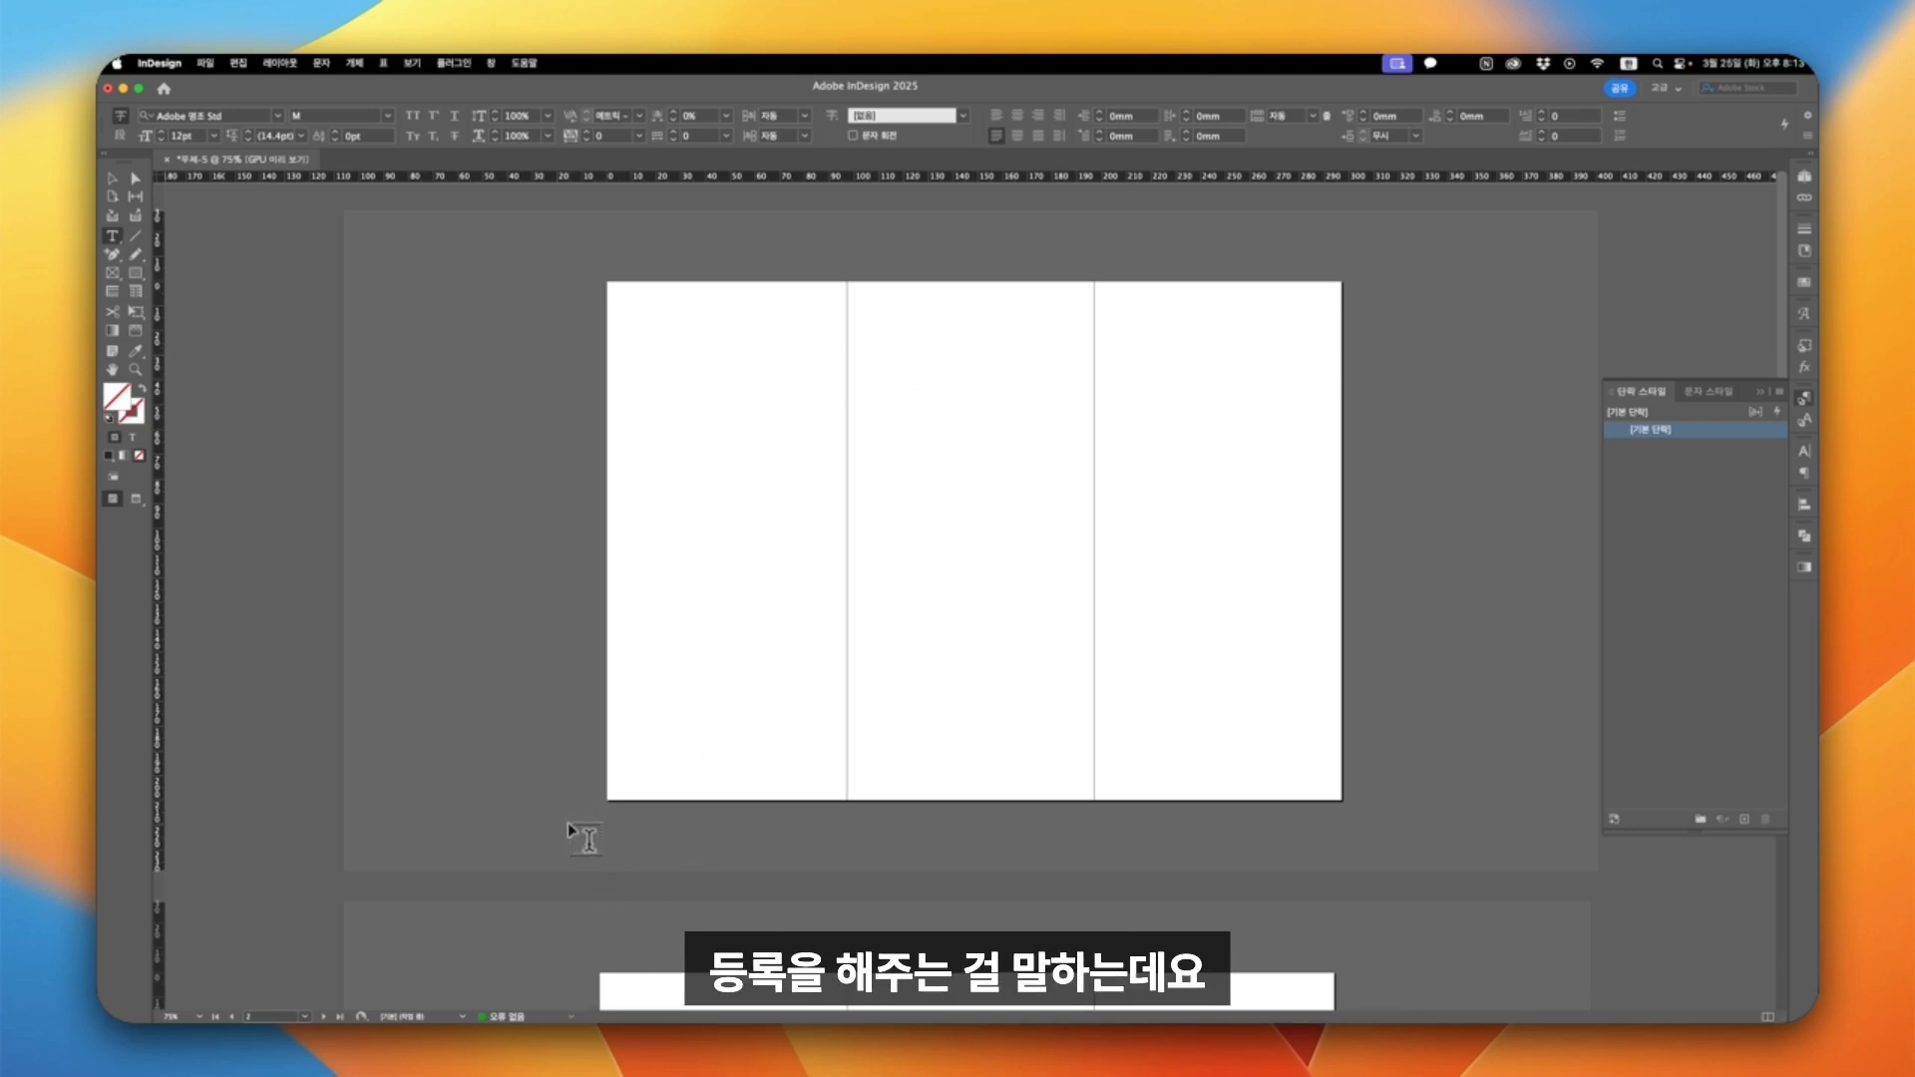
Switch to Finder, open 텍스트.txt from the 이미지 folder and copy the subheading with its dummy paragraph.
mouse_move(551, 1020)
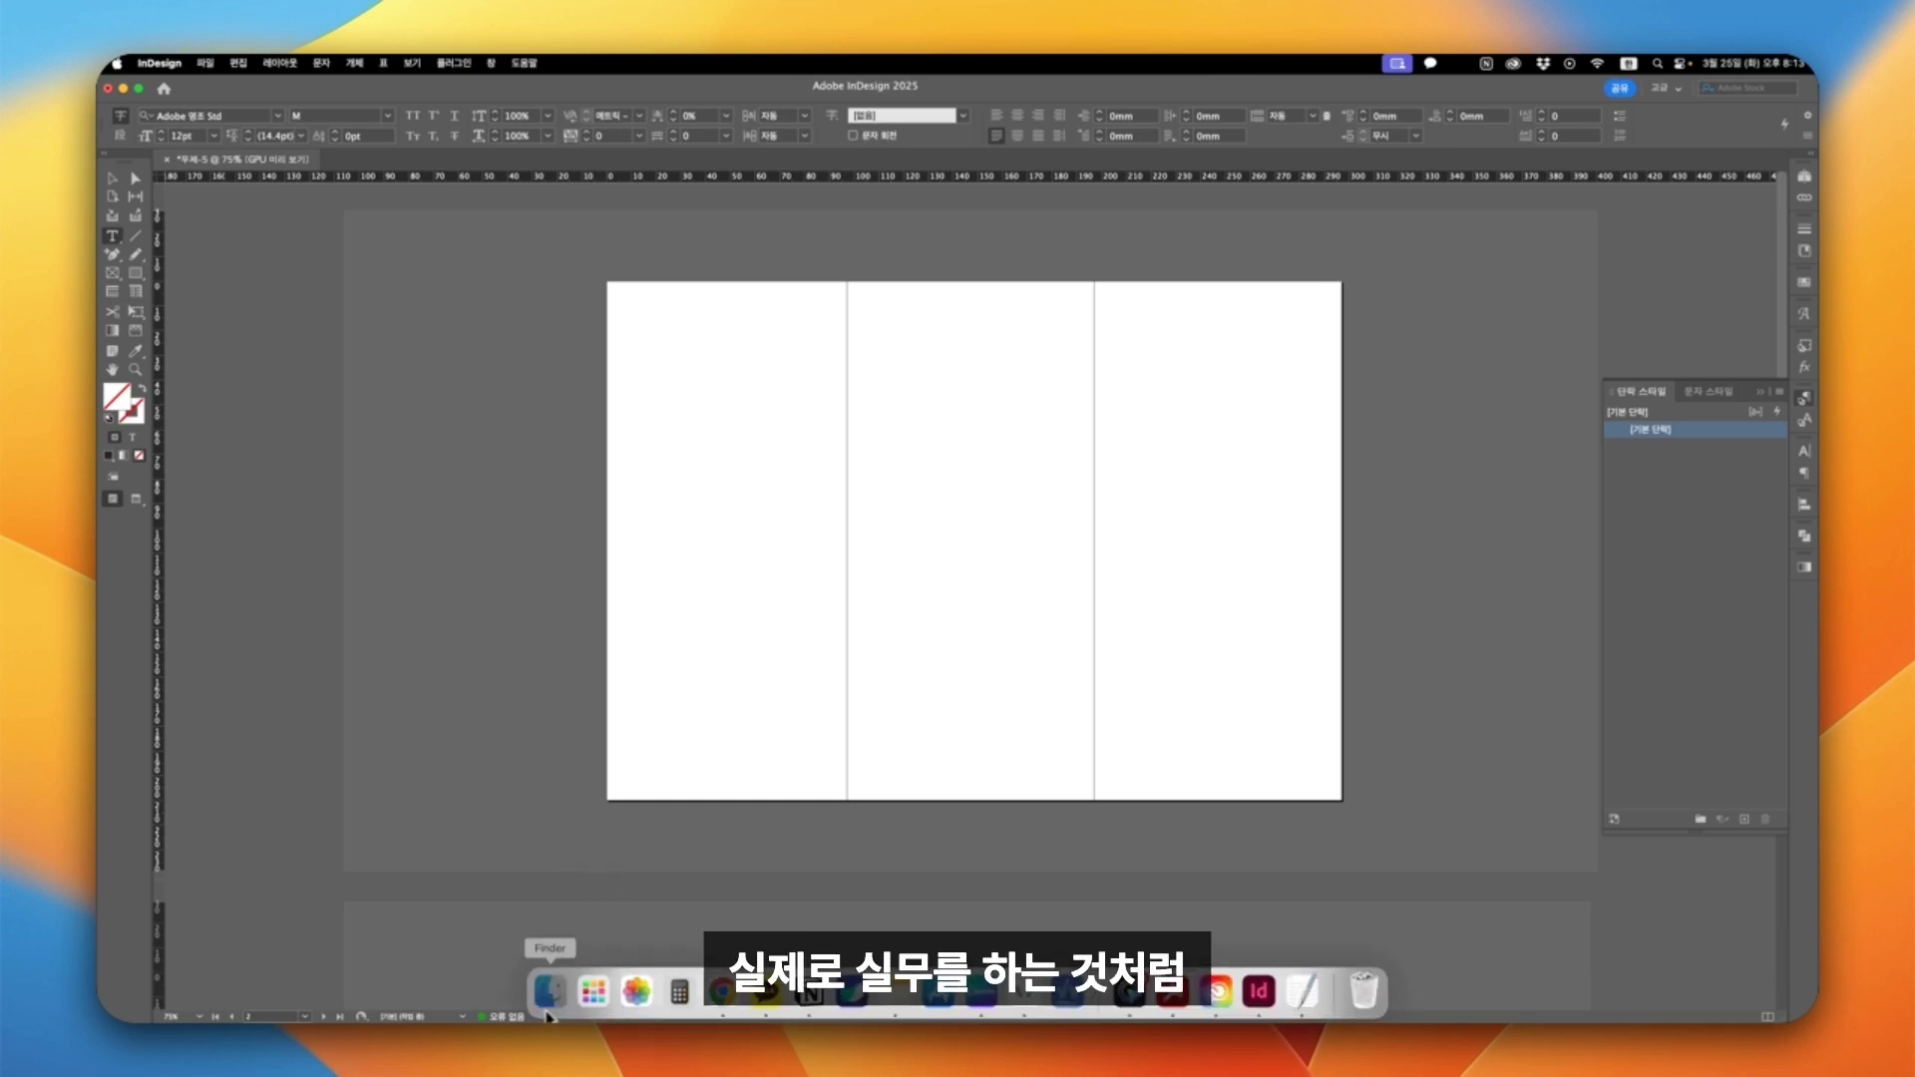
click(548, 1015)
drag(605, 272, 1446, 871)
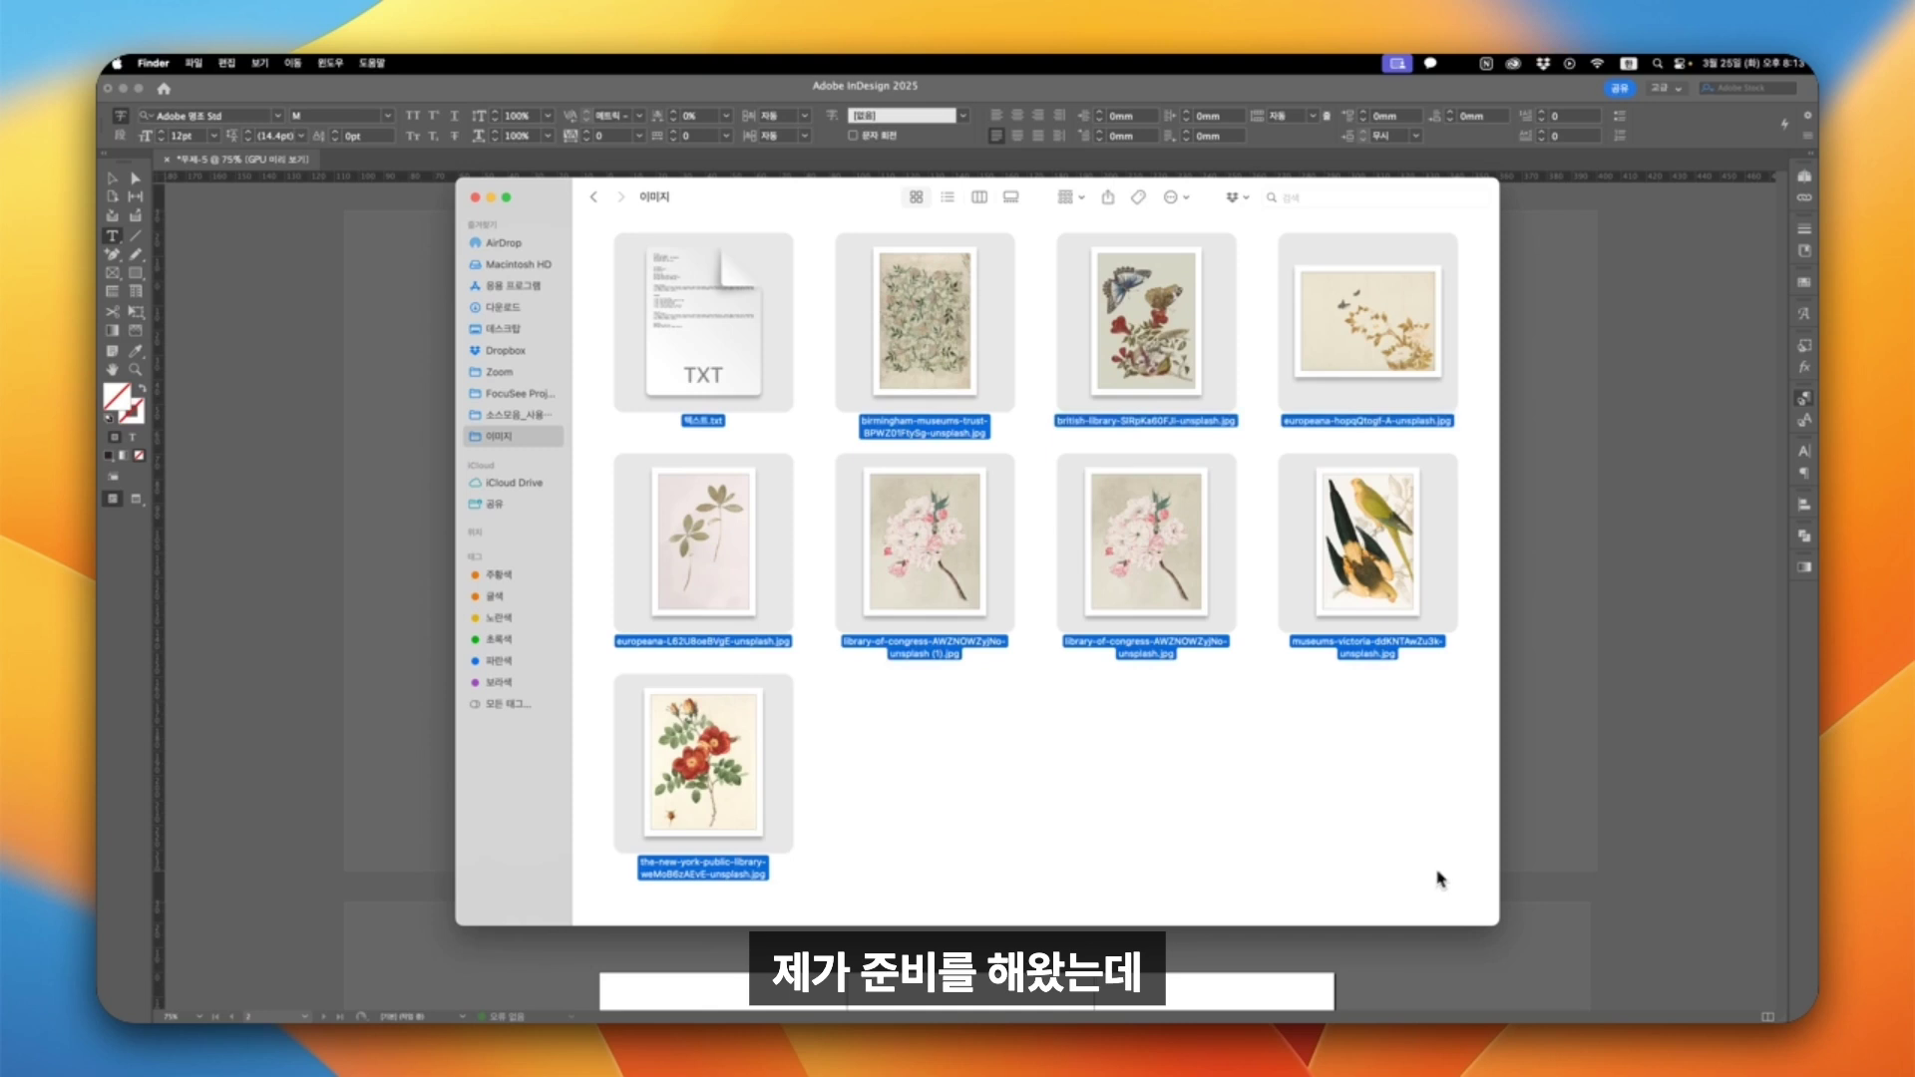
click(1437, 877)
double_click(696, 331)
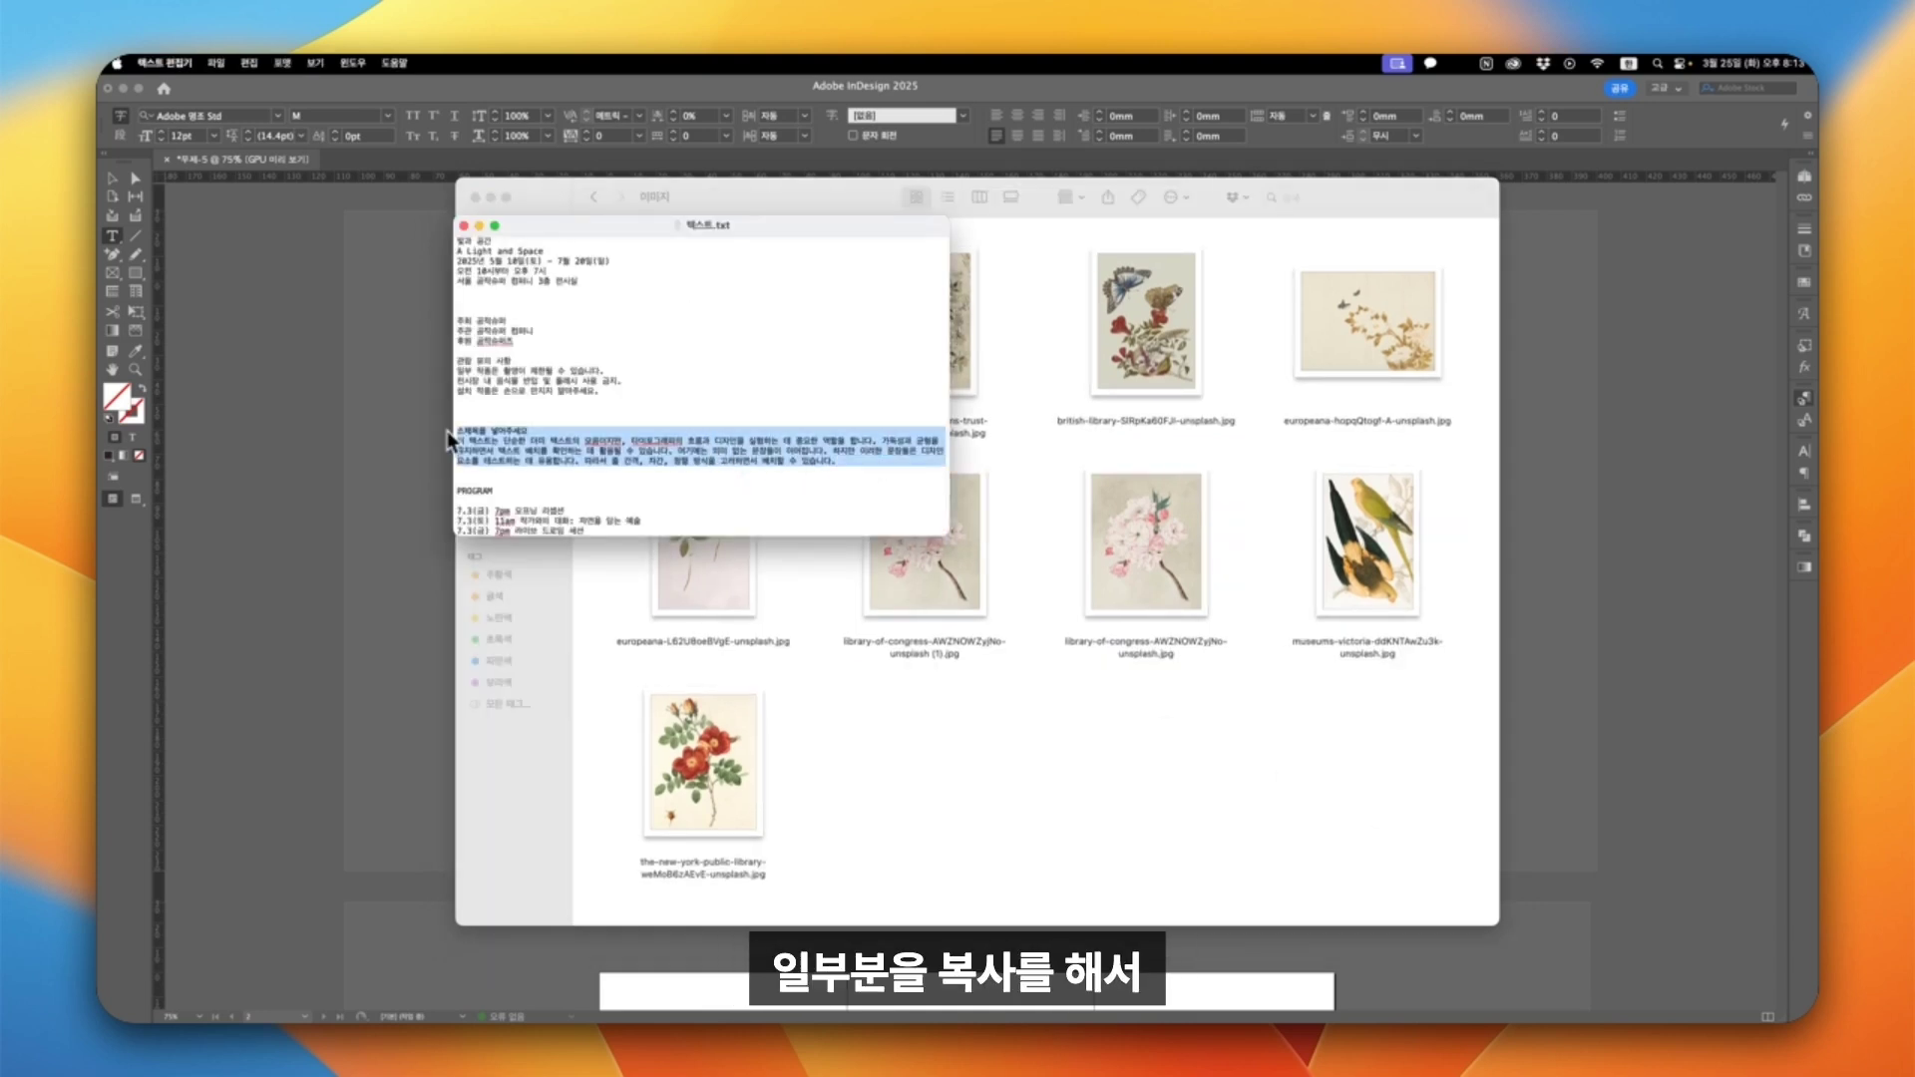
key(super+c)
click(373, 315)
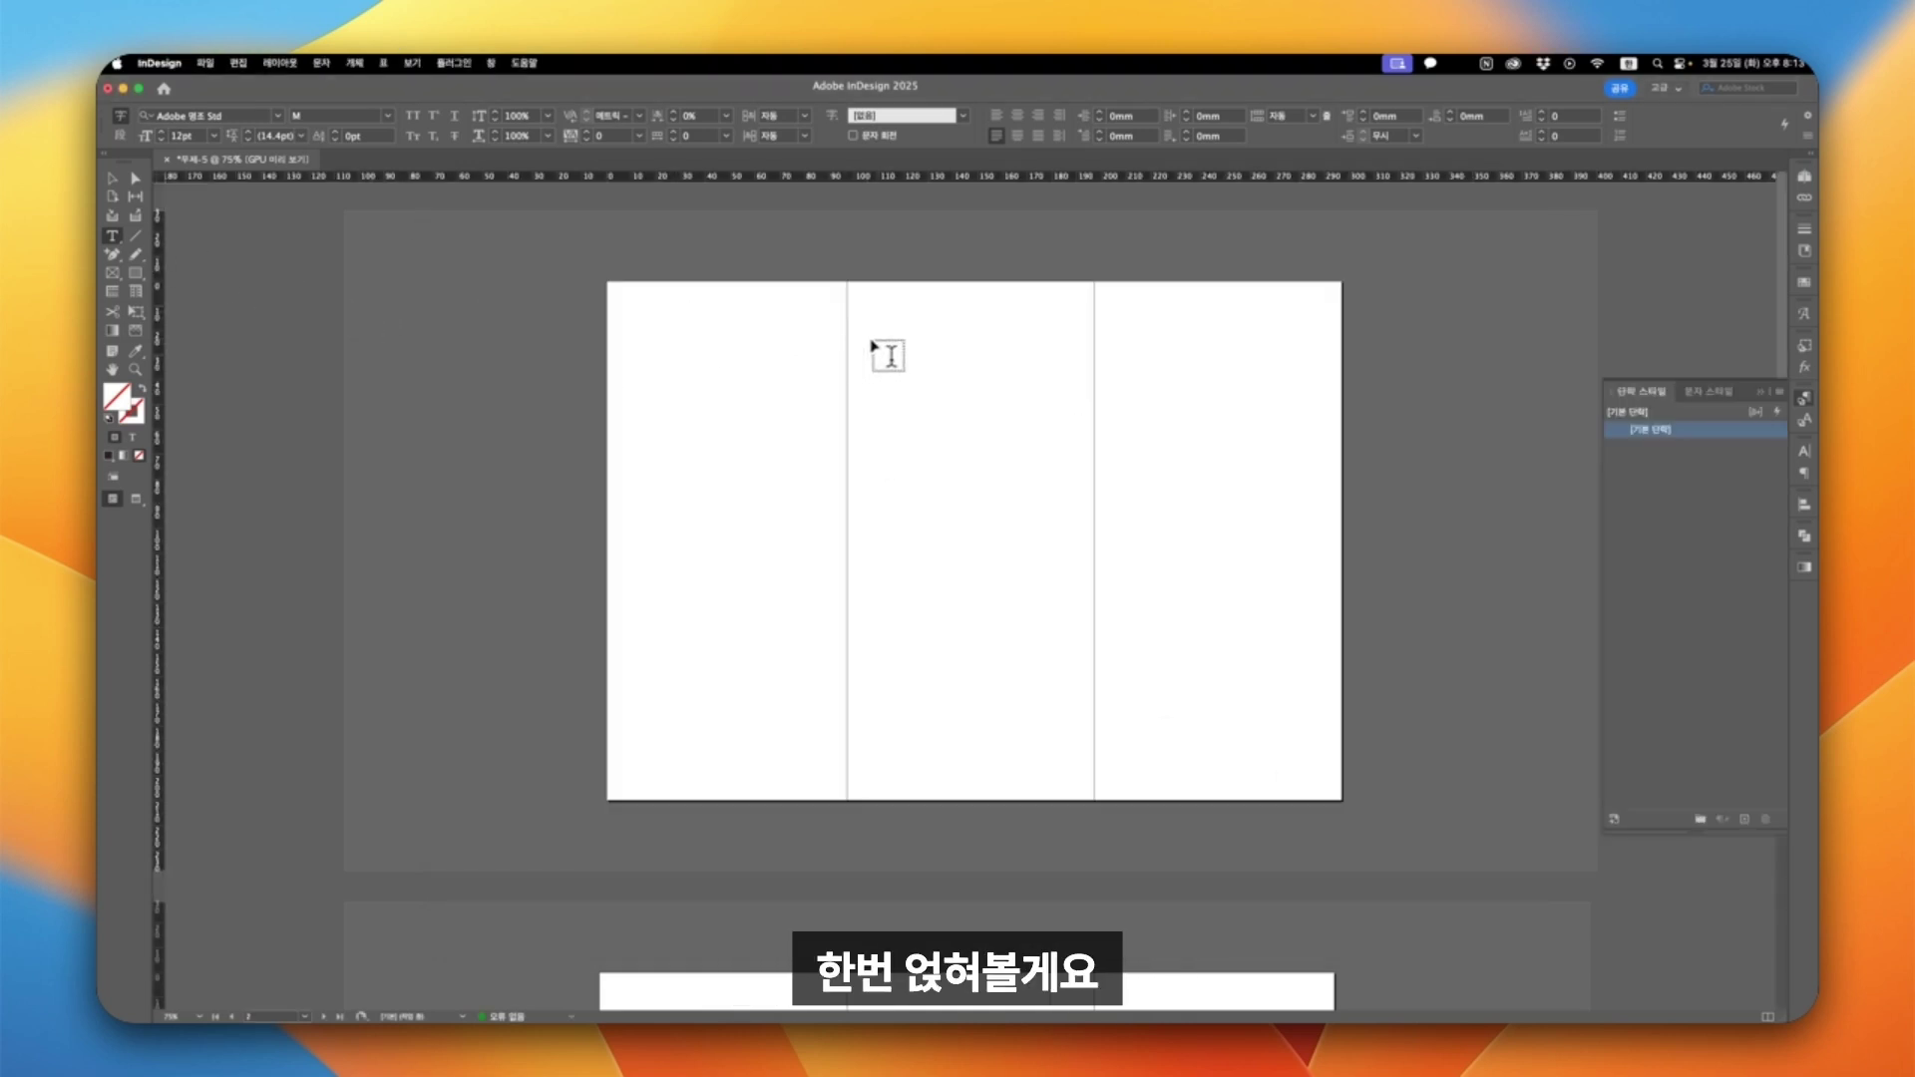
Draw a text frame about 68 × 134 mm on the first spread's middle page and paste the copied text.
drag(876, 333, 1060, 556)
key(super+v)
key(super+equal)
key(super+equal)
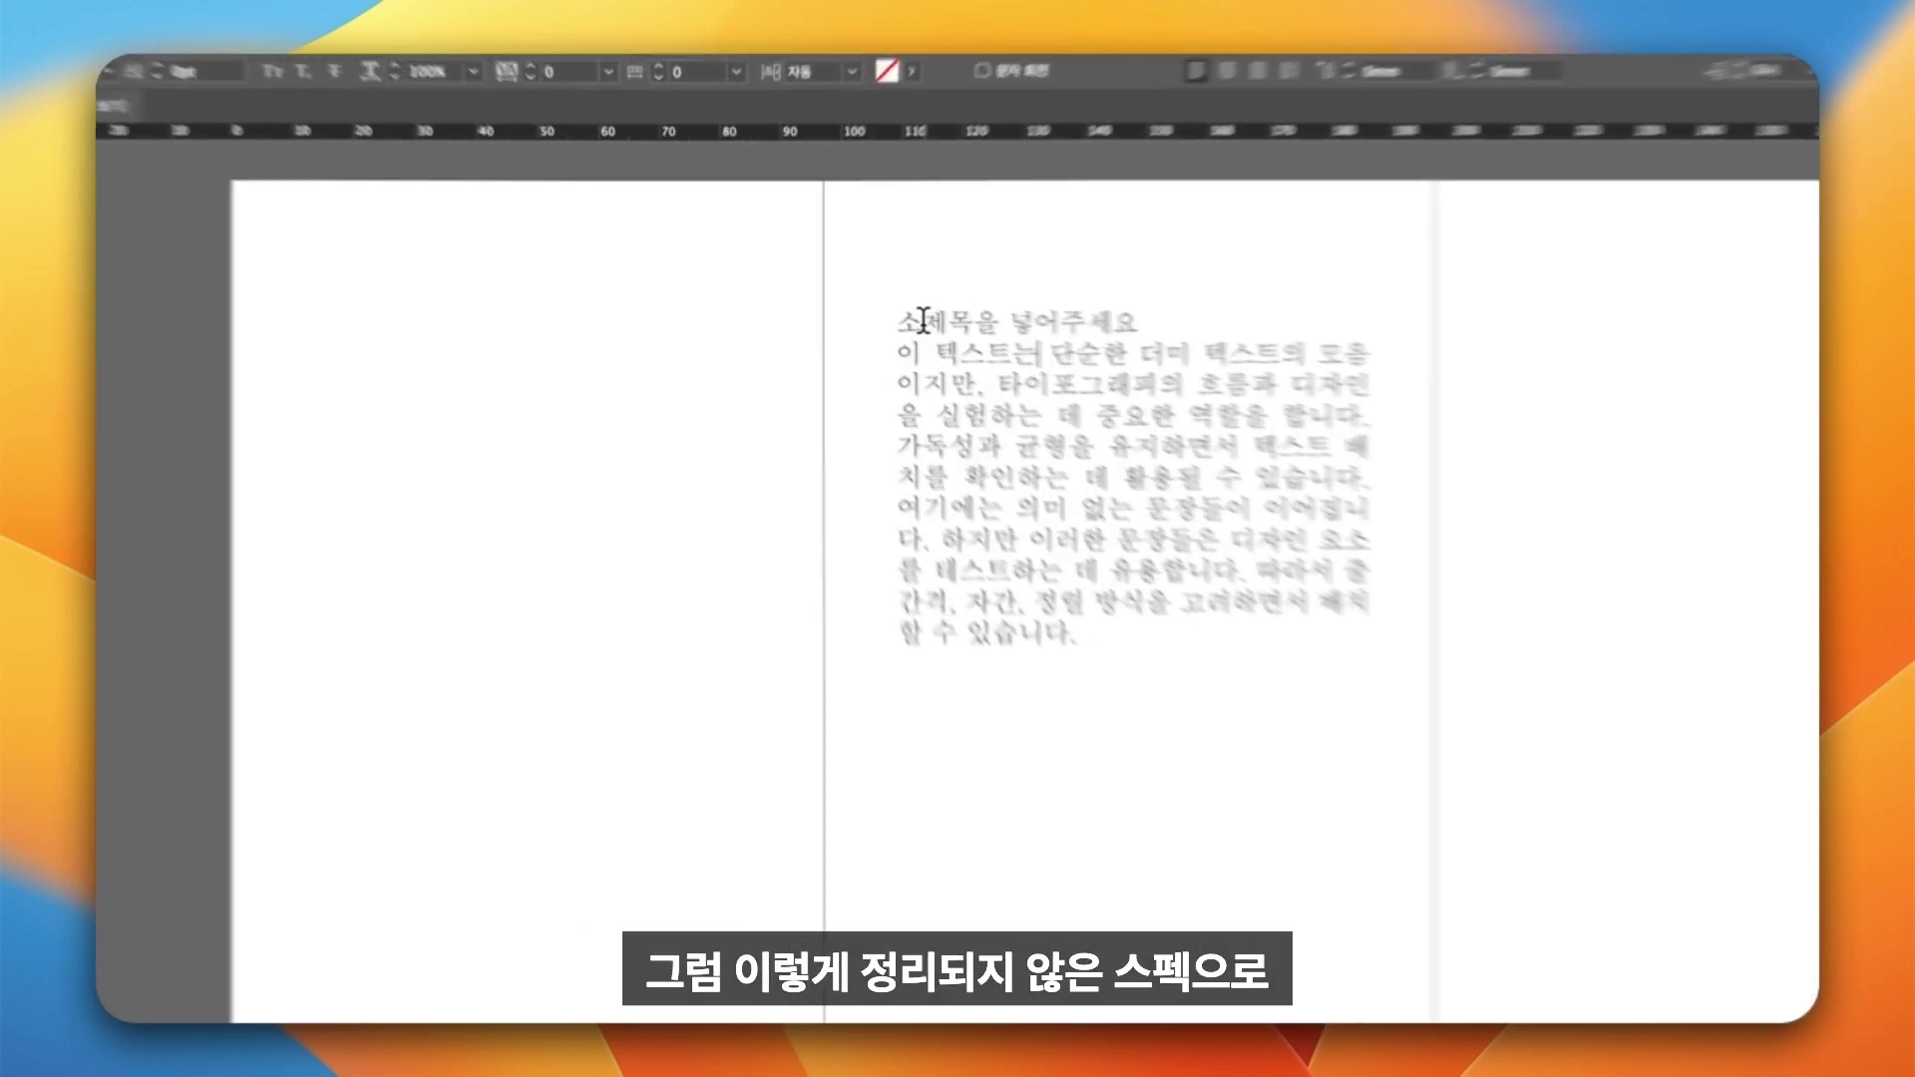
drag(855, 313, 954, 368)
click(1030, 429)
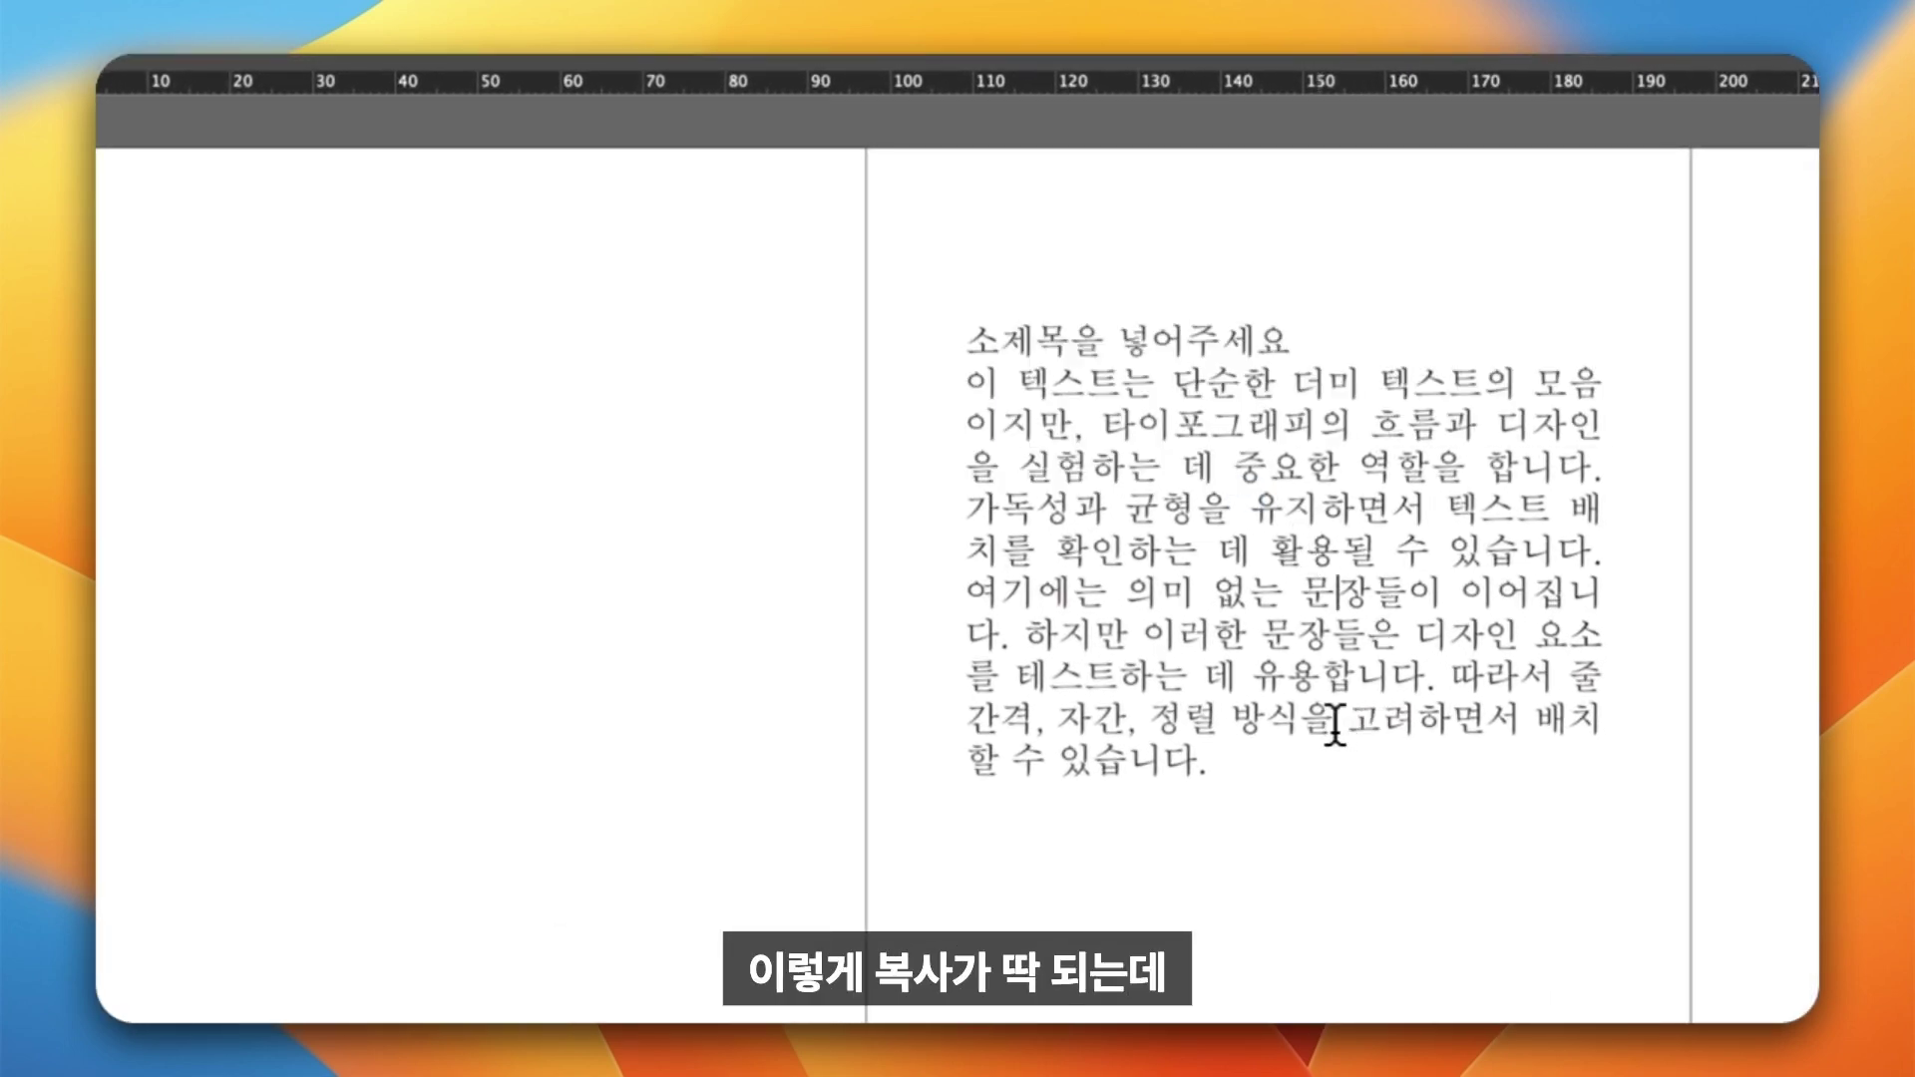
key(Escape)
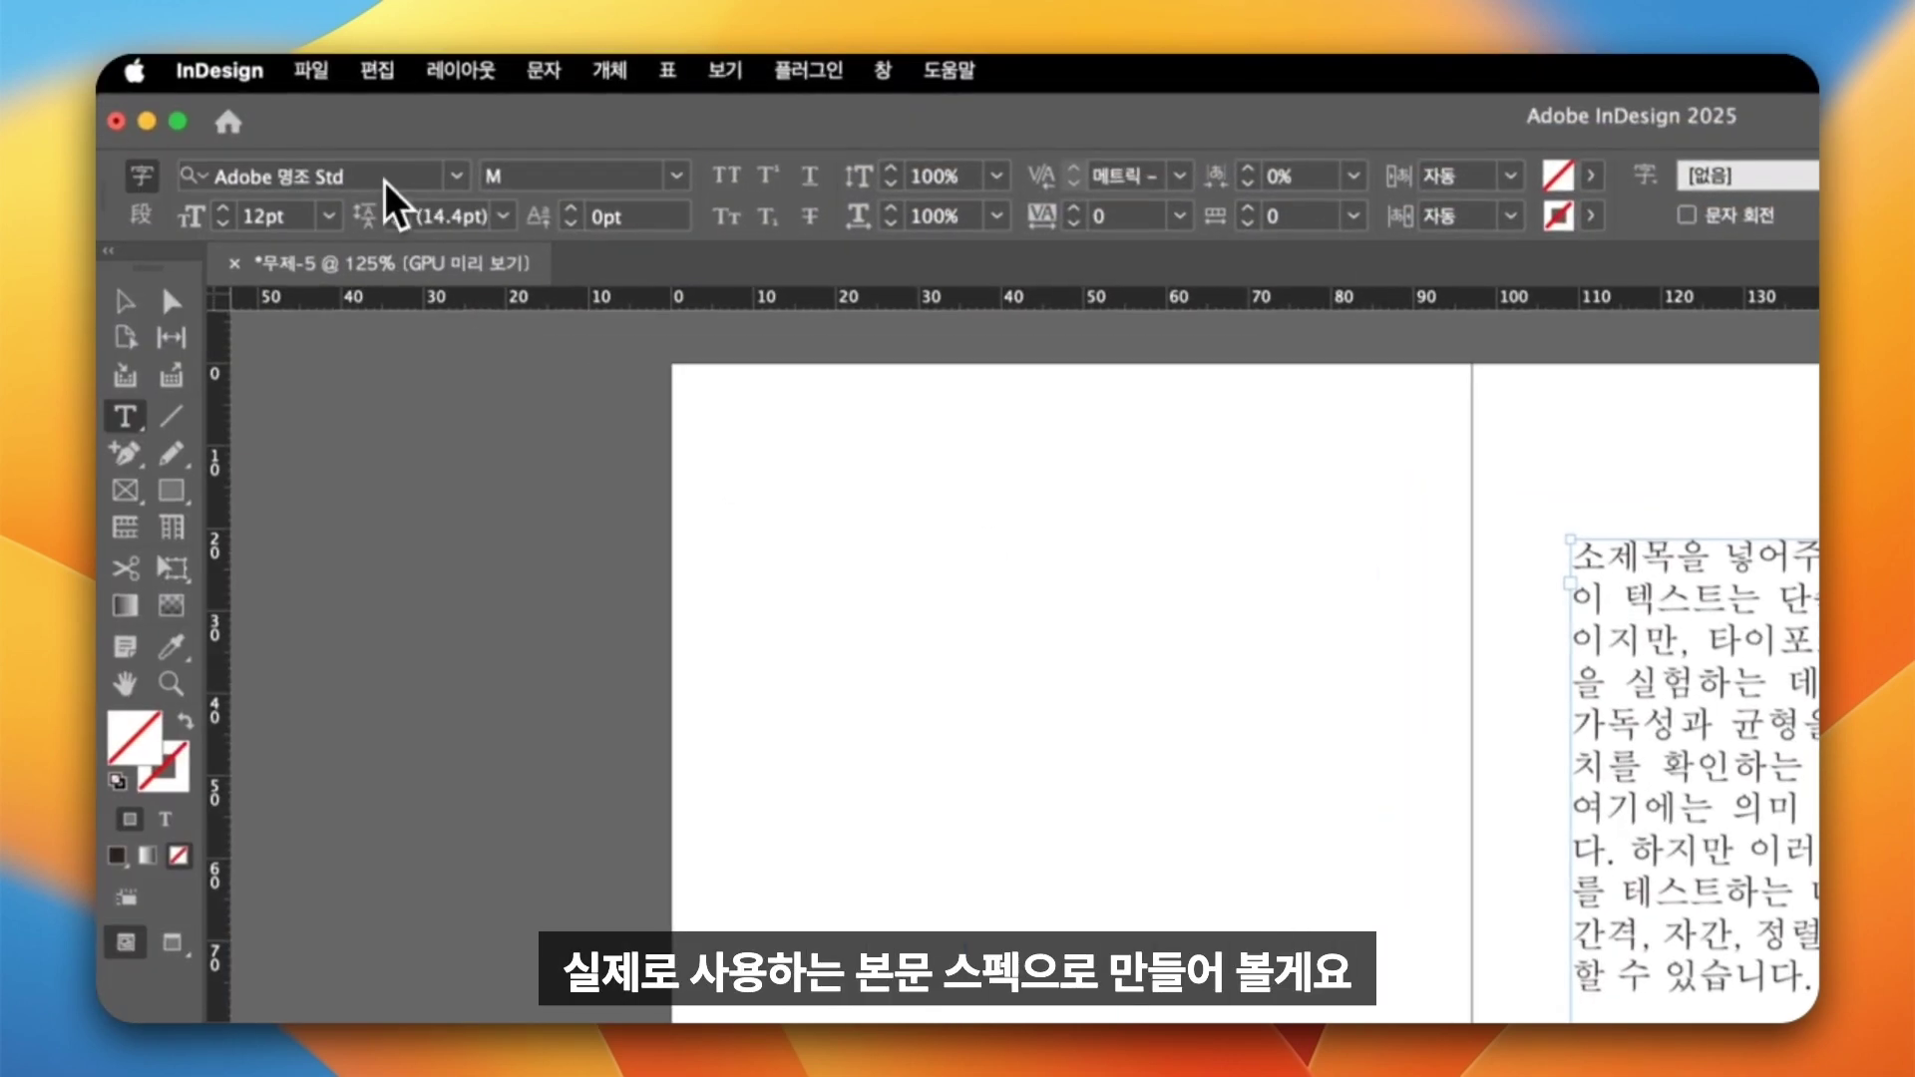
Set the pasted text's font to 본고딕 with the Regular weight.
click(396, 190)
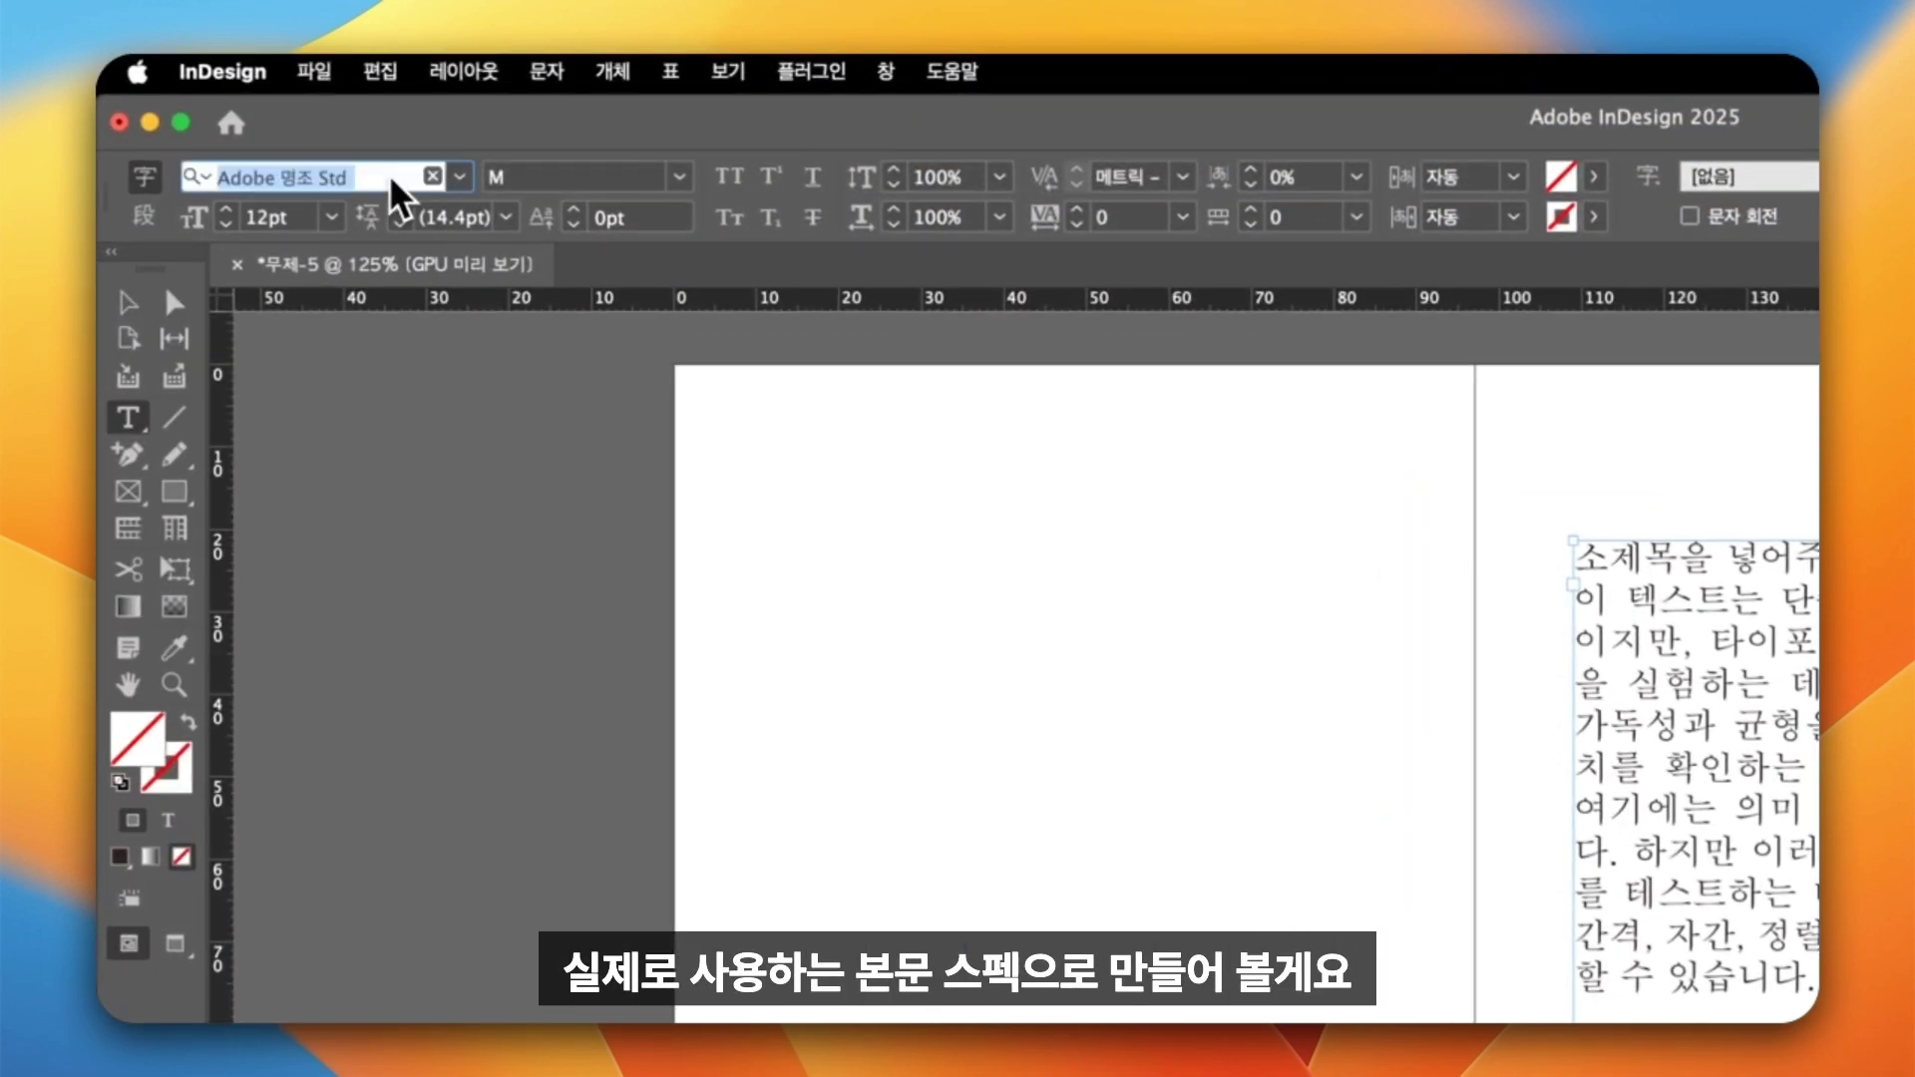
text(본고딕)
key(Return)
click(679, 177)
click(614, 308)
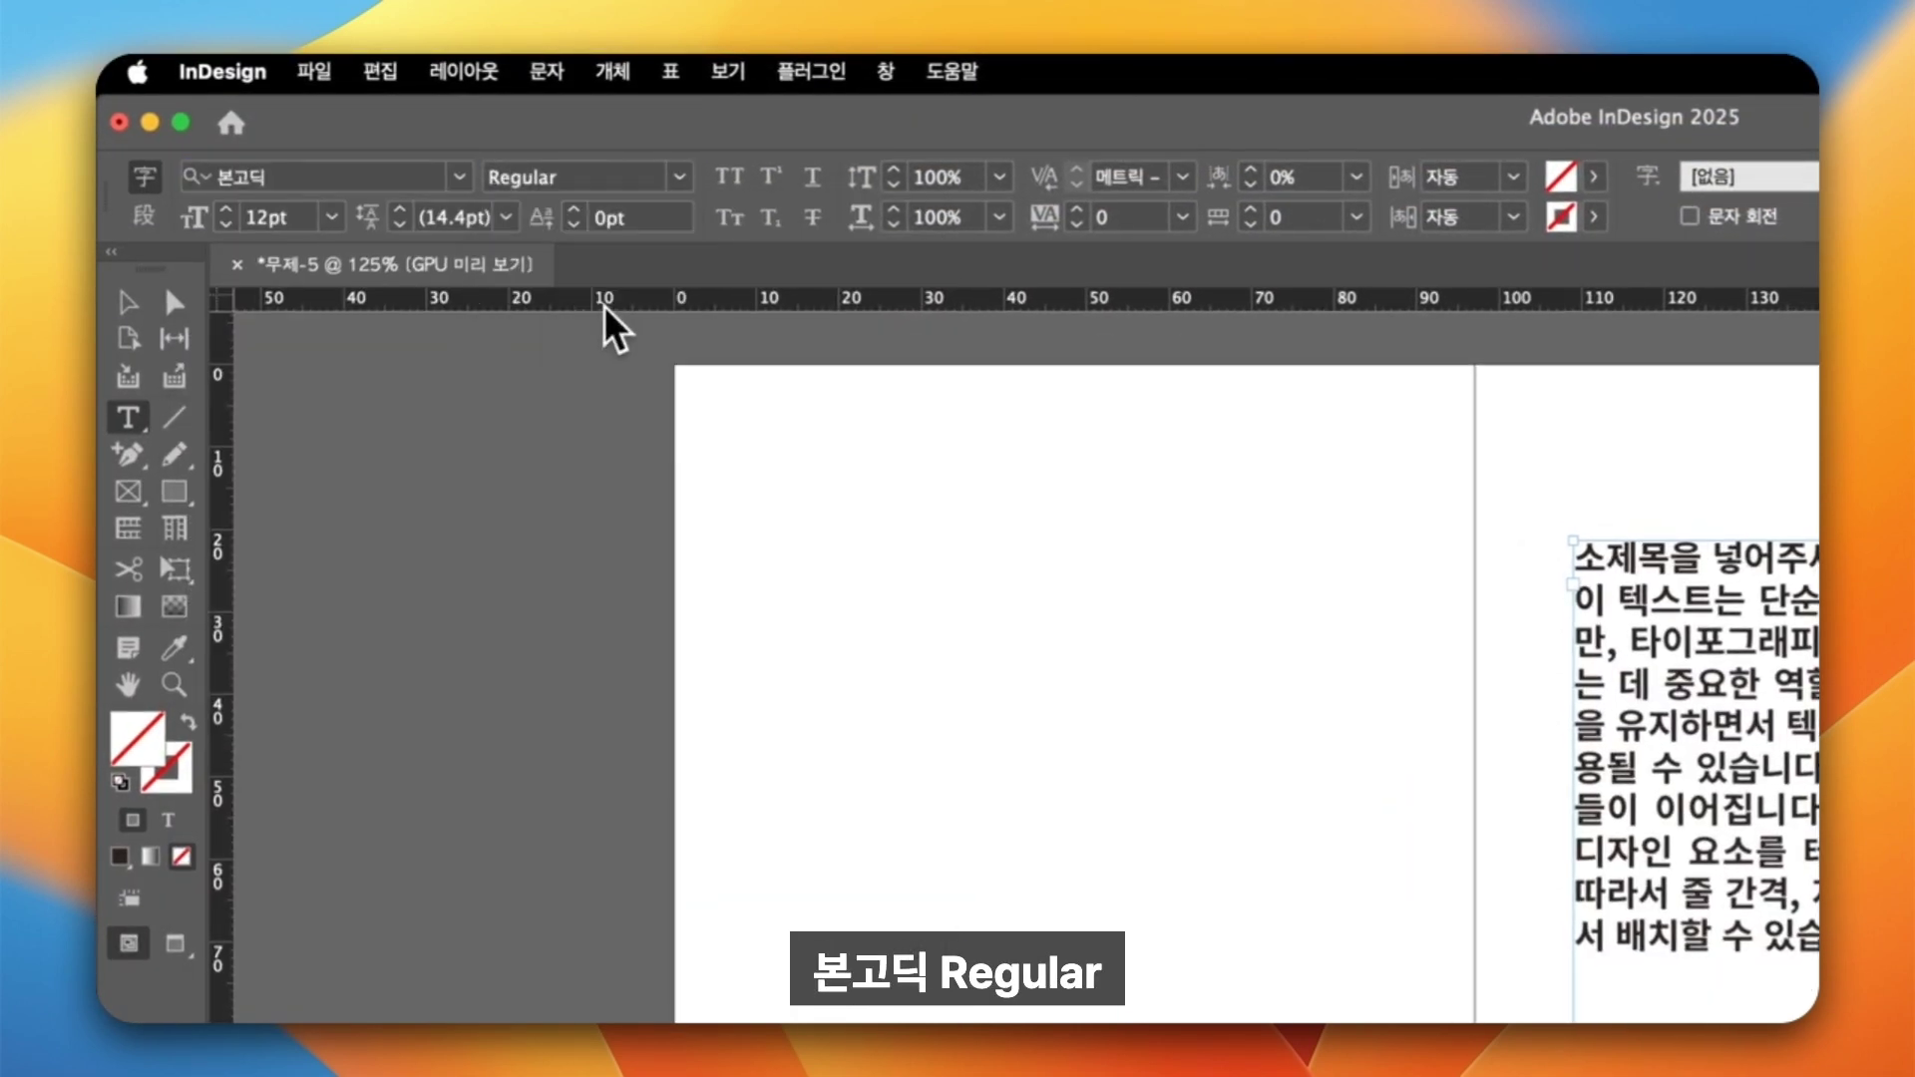
Set the sample text to 8 pt size, 12 pt leading and -25 tracking, then deselect the frame.
click(278, 226)
text(8)
key(Tab)
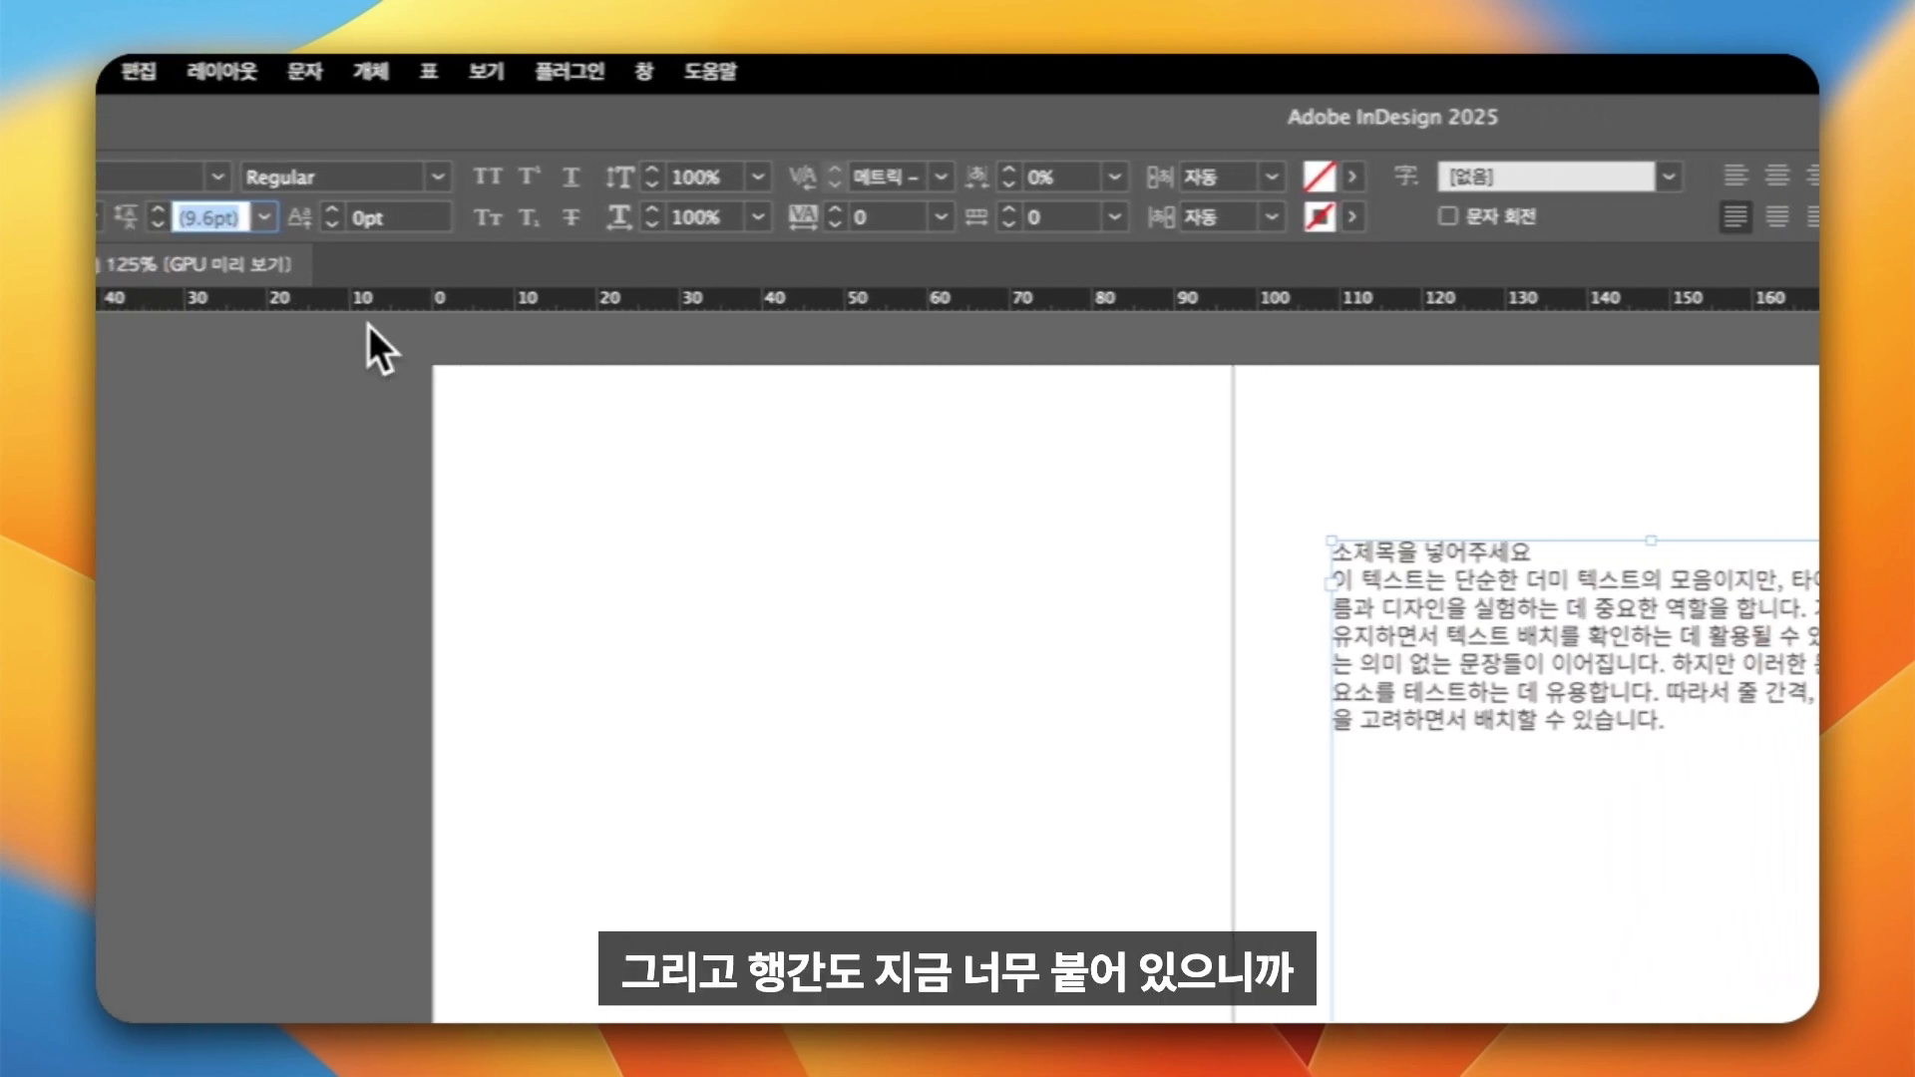
text(12)
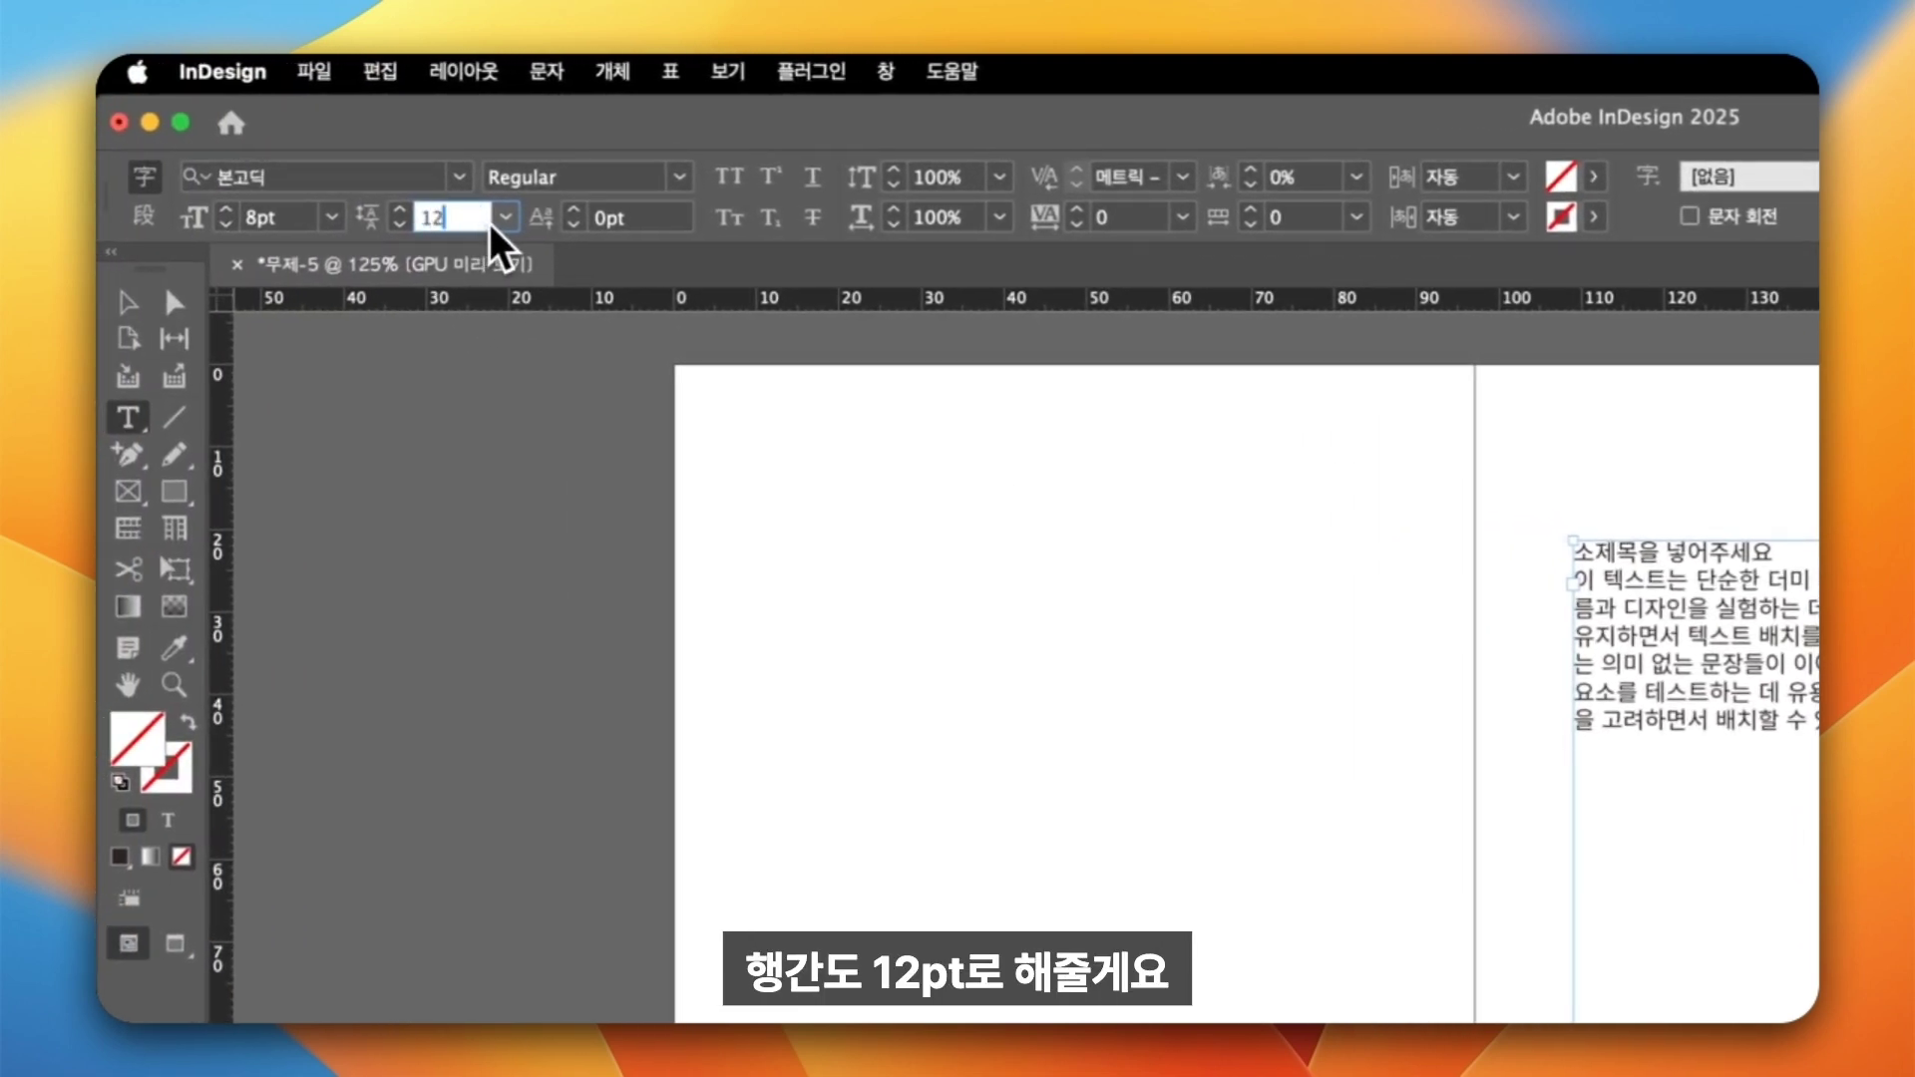
key(Tab)
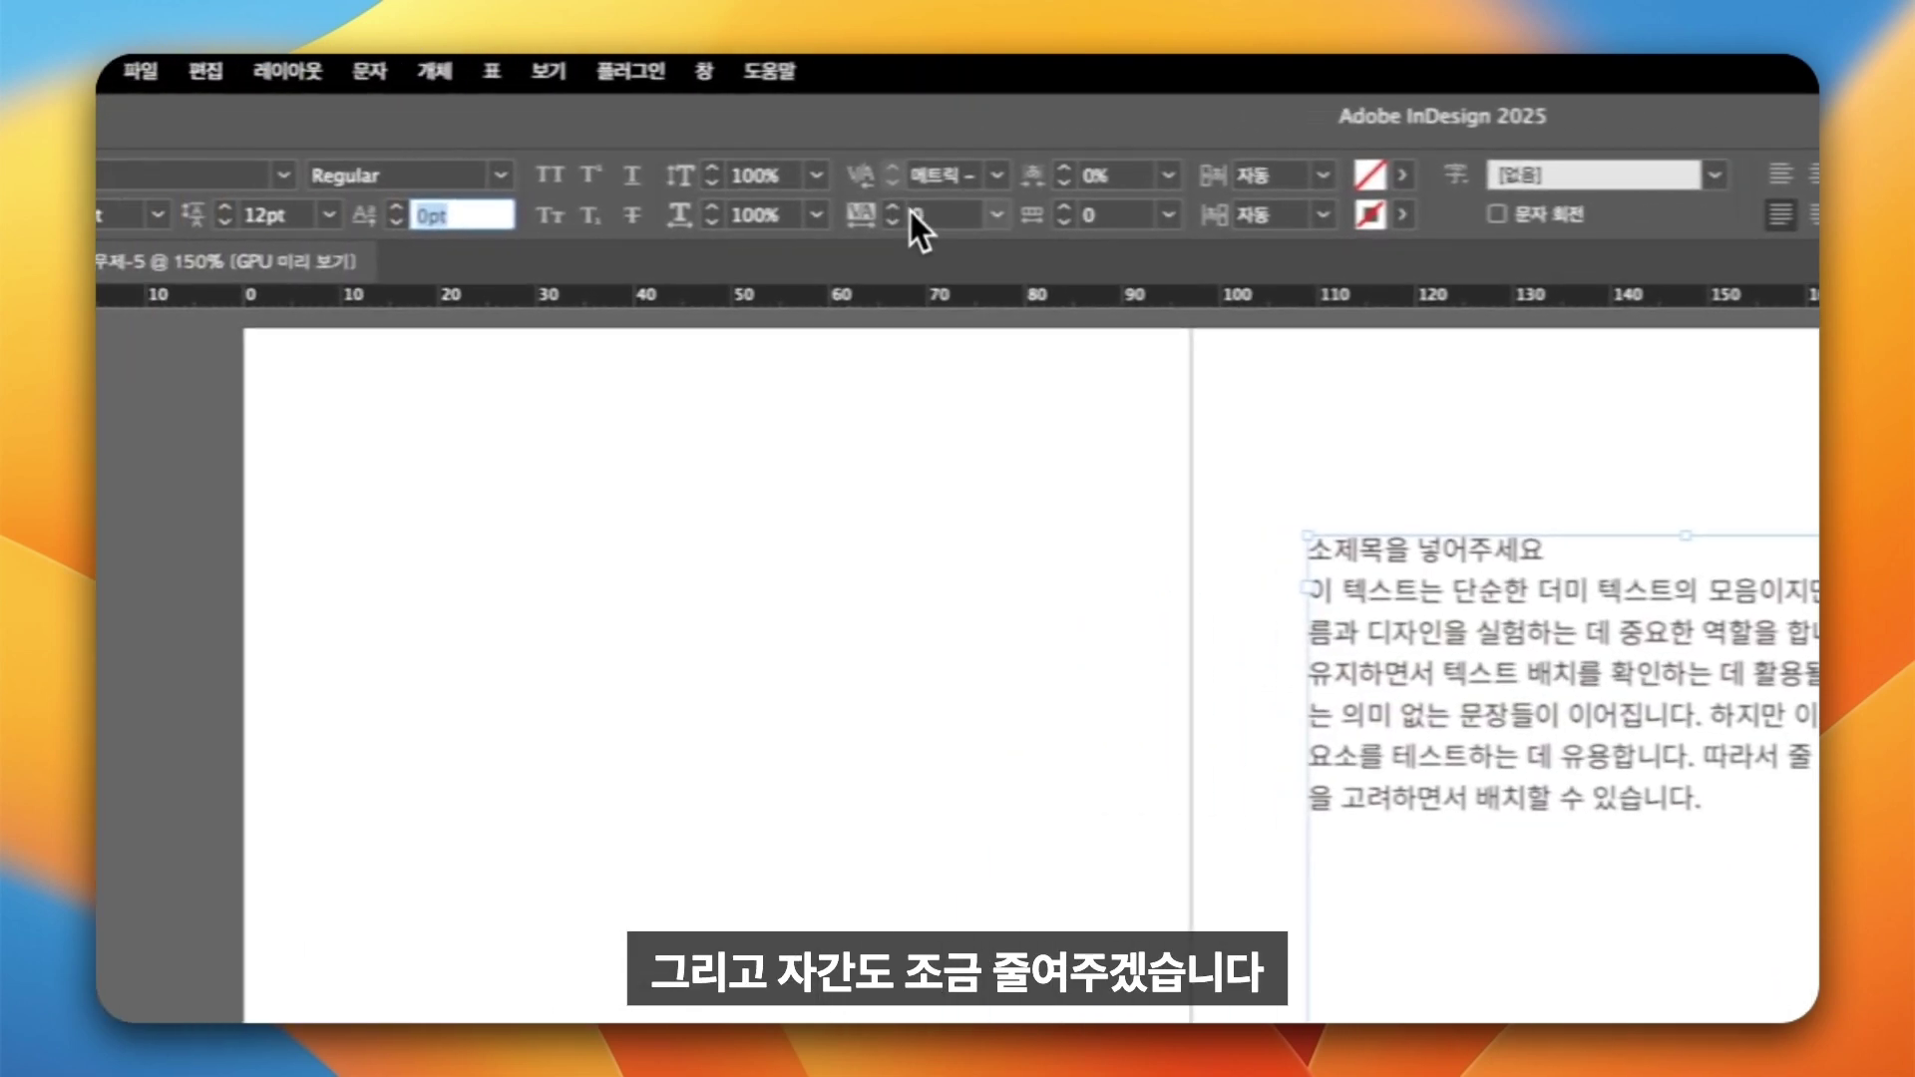
click(912, 211)
text(-25)
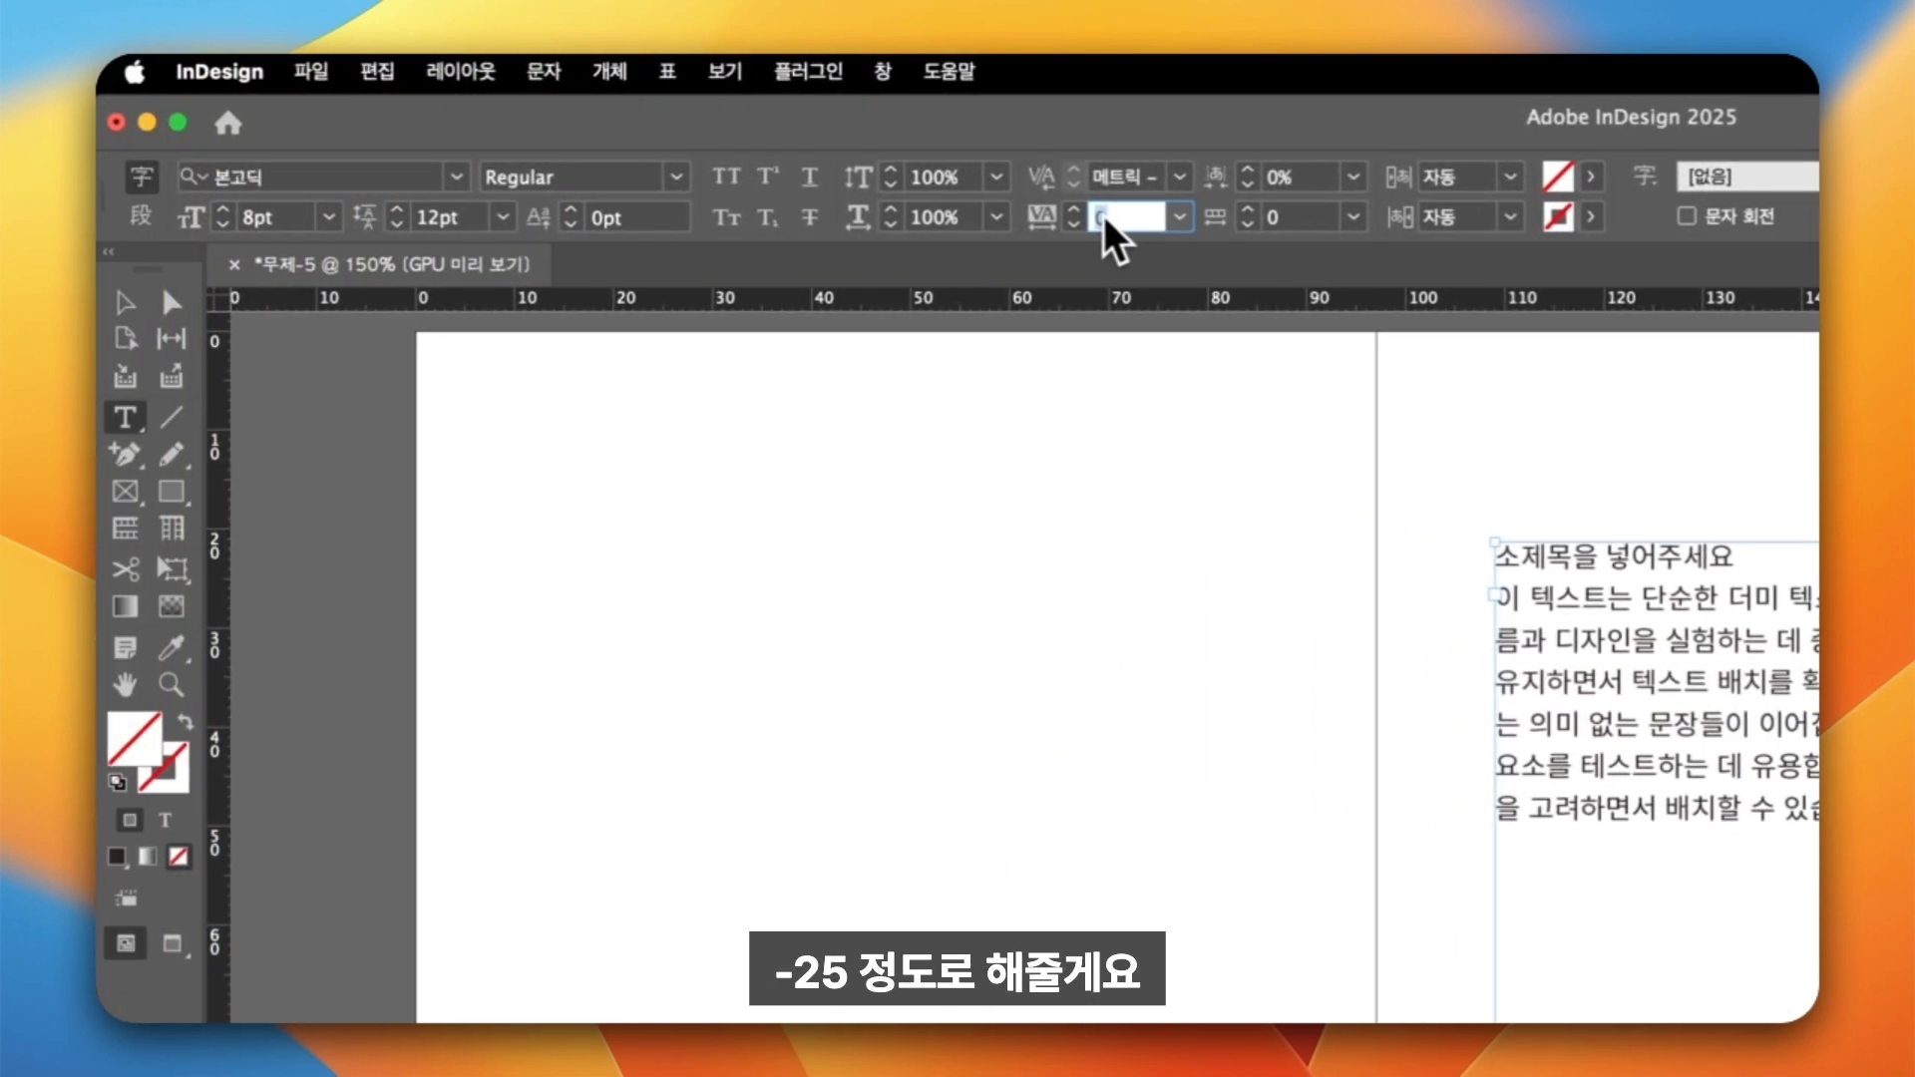
key(Tab)
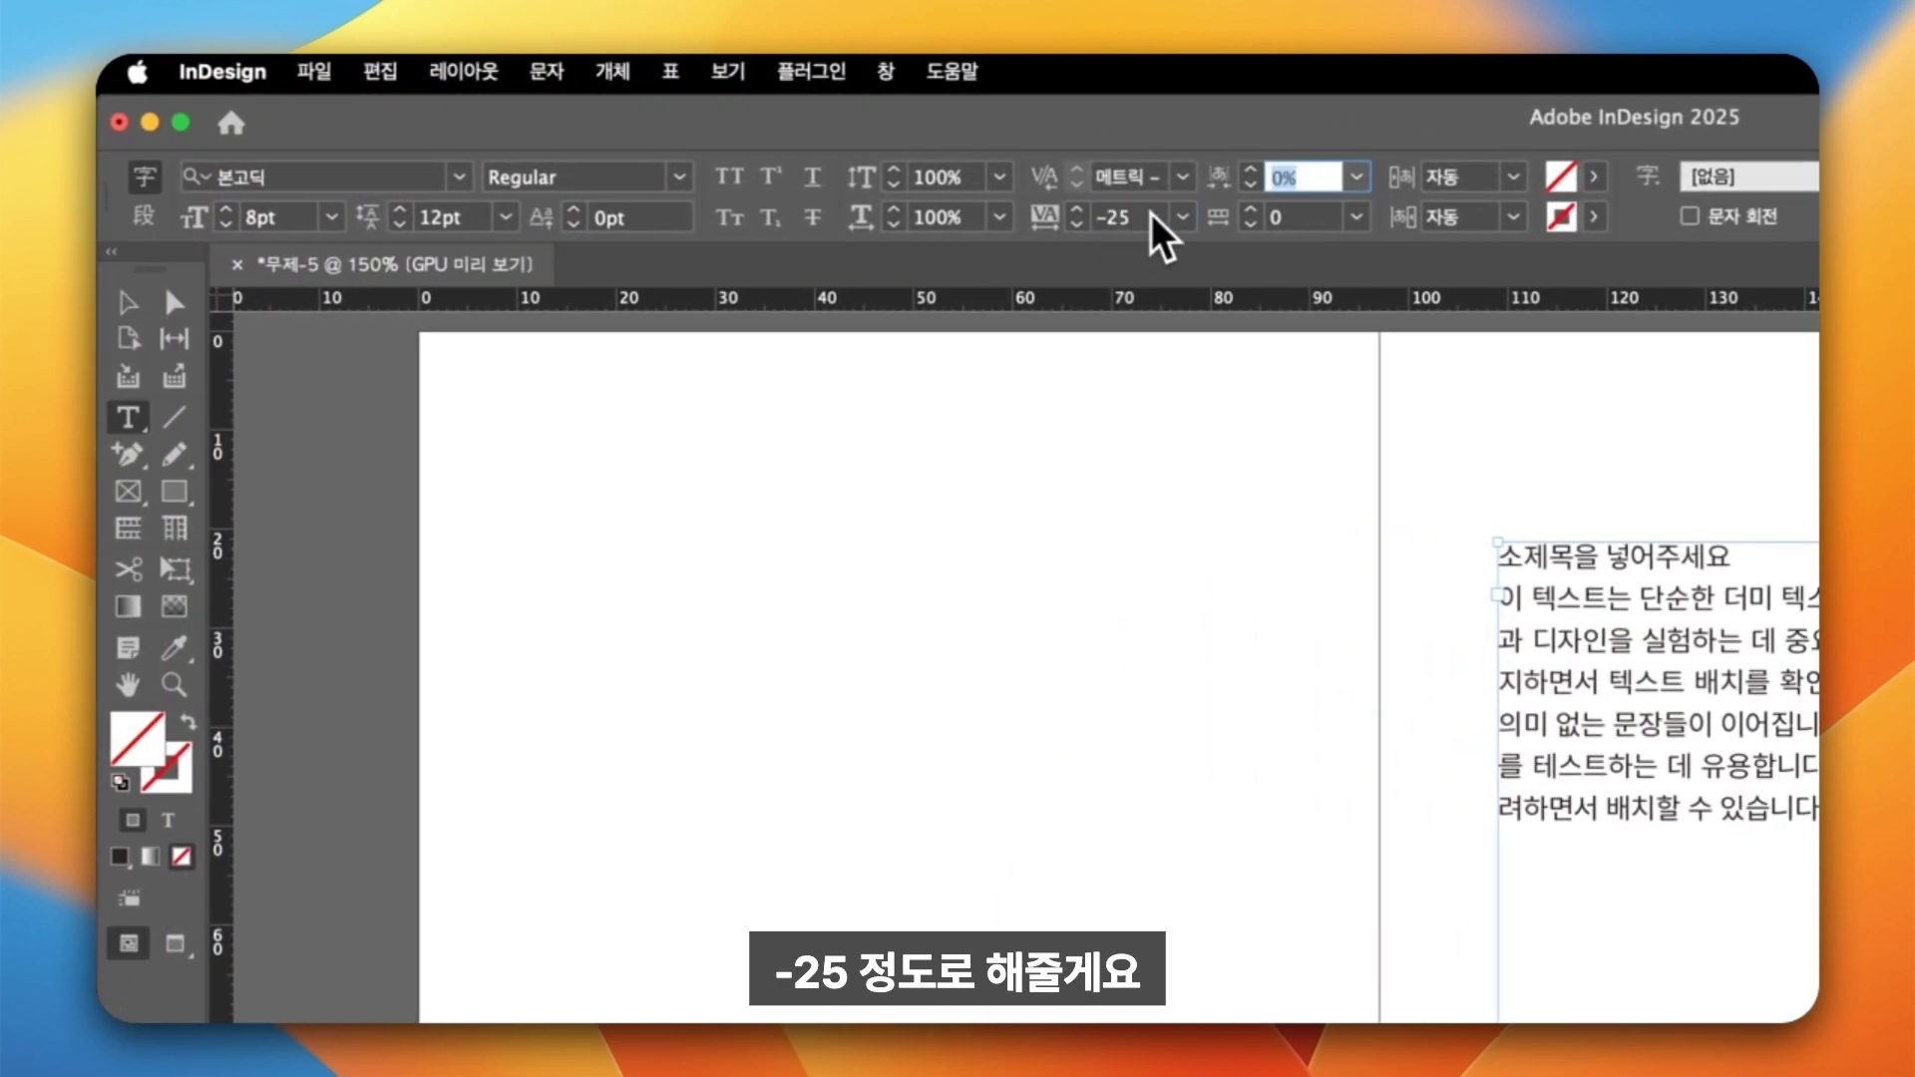
click(124, 298)
click(1296, 564)
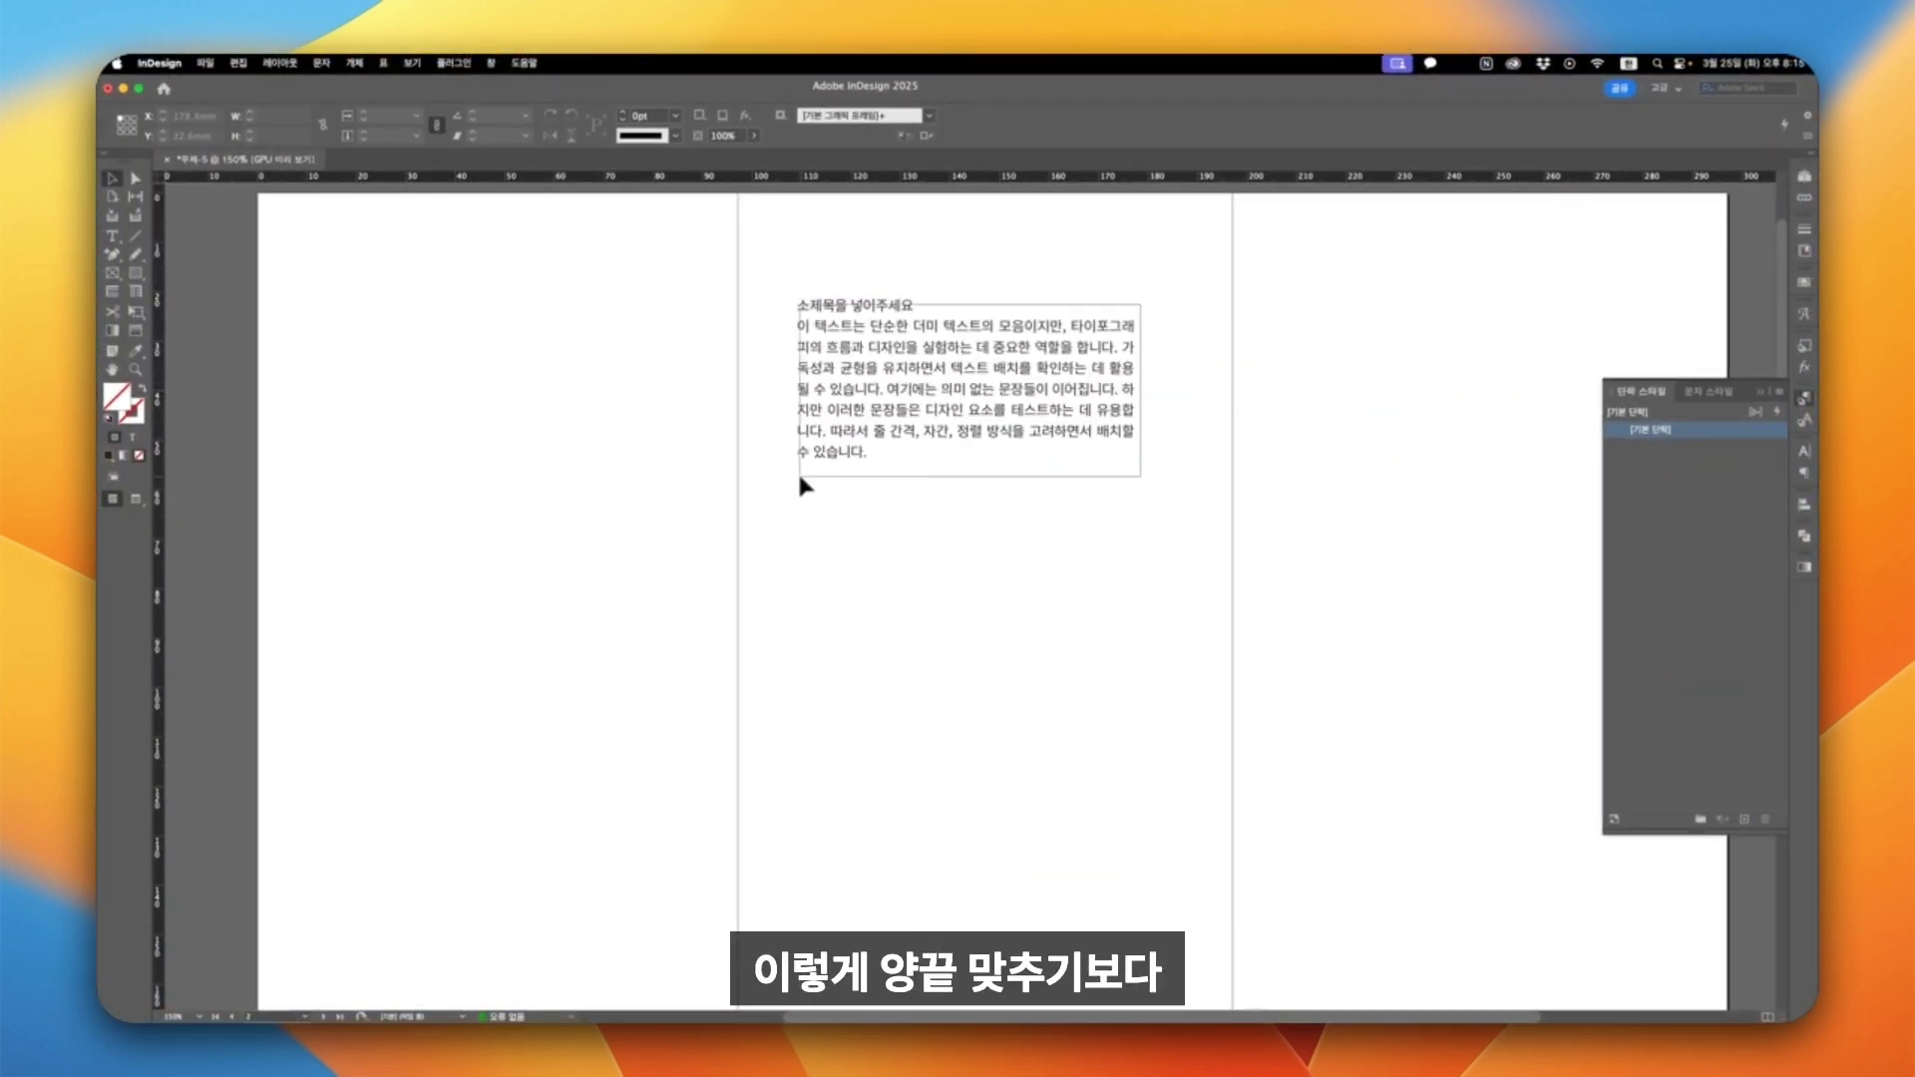
Left-align the sample text's paragraphs and turn off hyphenation (하이픈 넣기).
click(1050, 446)
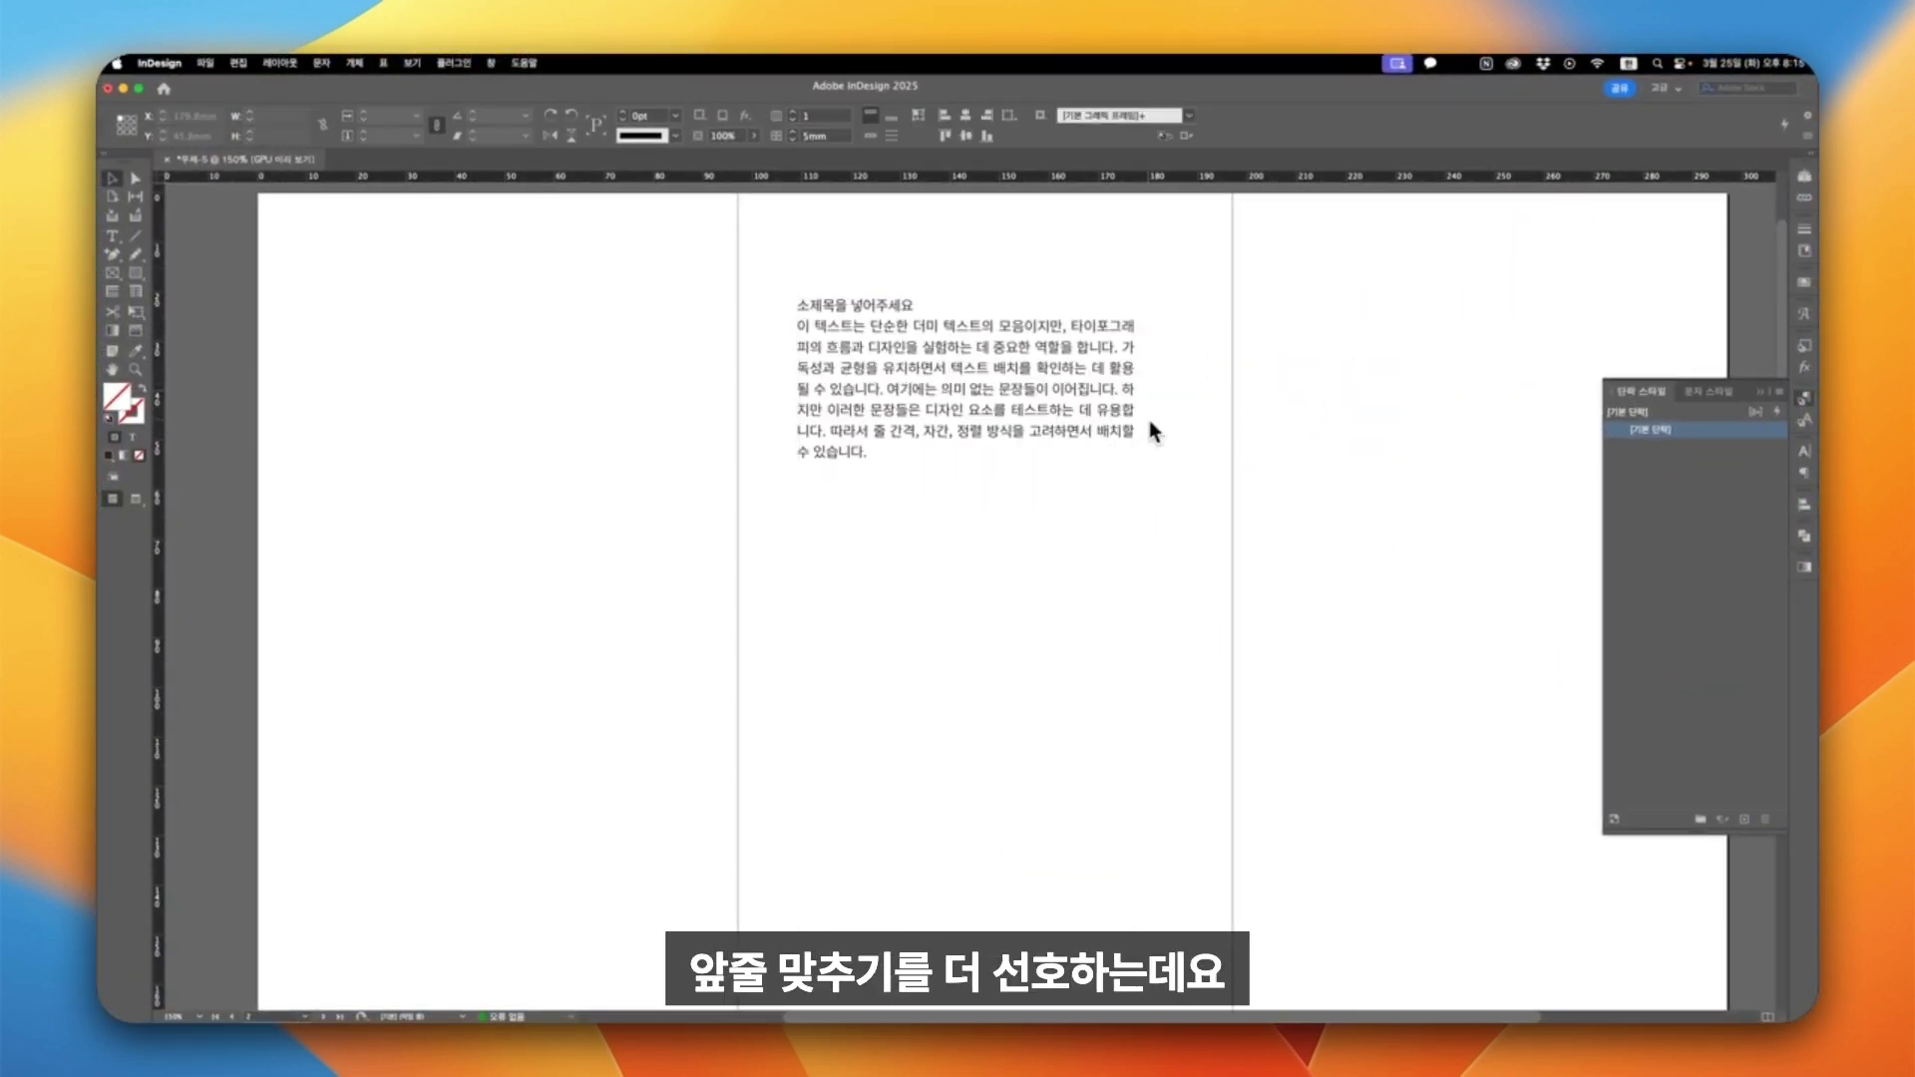
click(1149, 421)
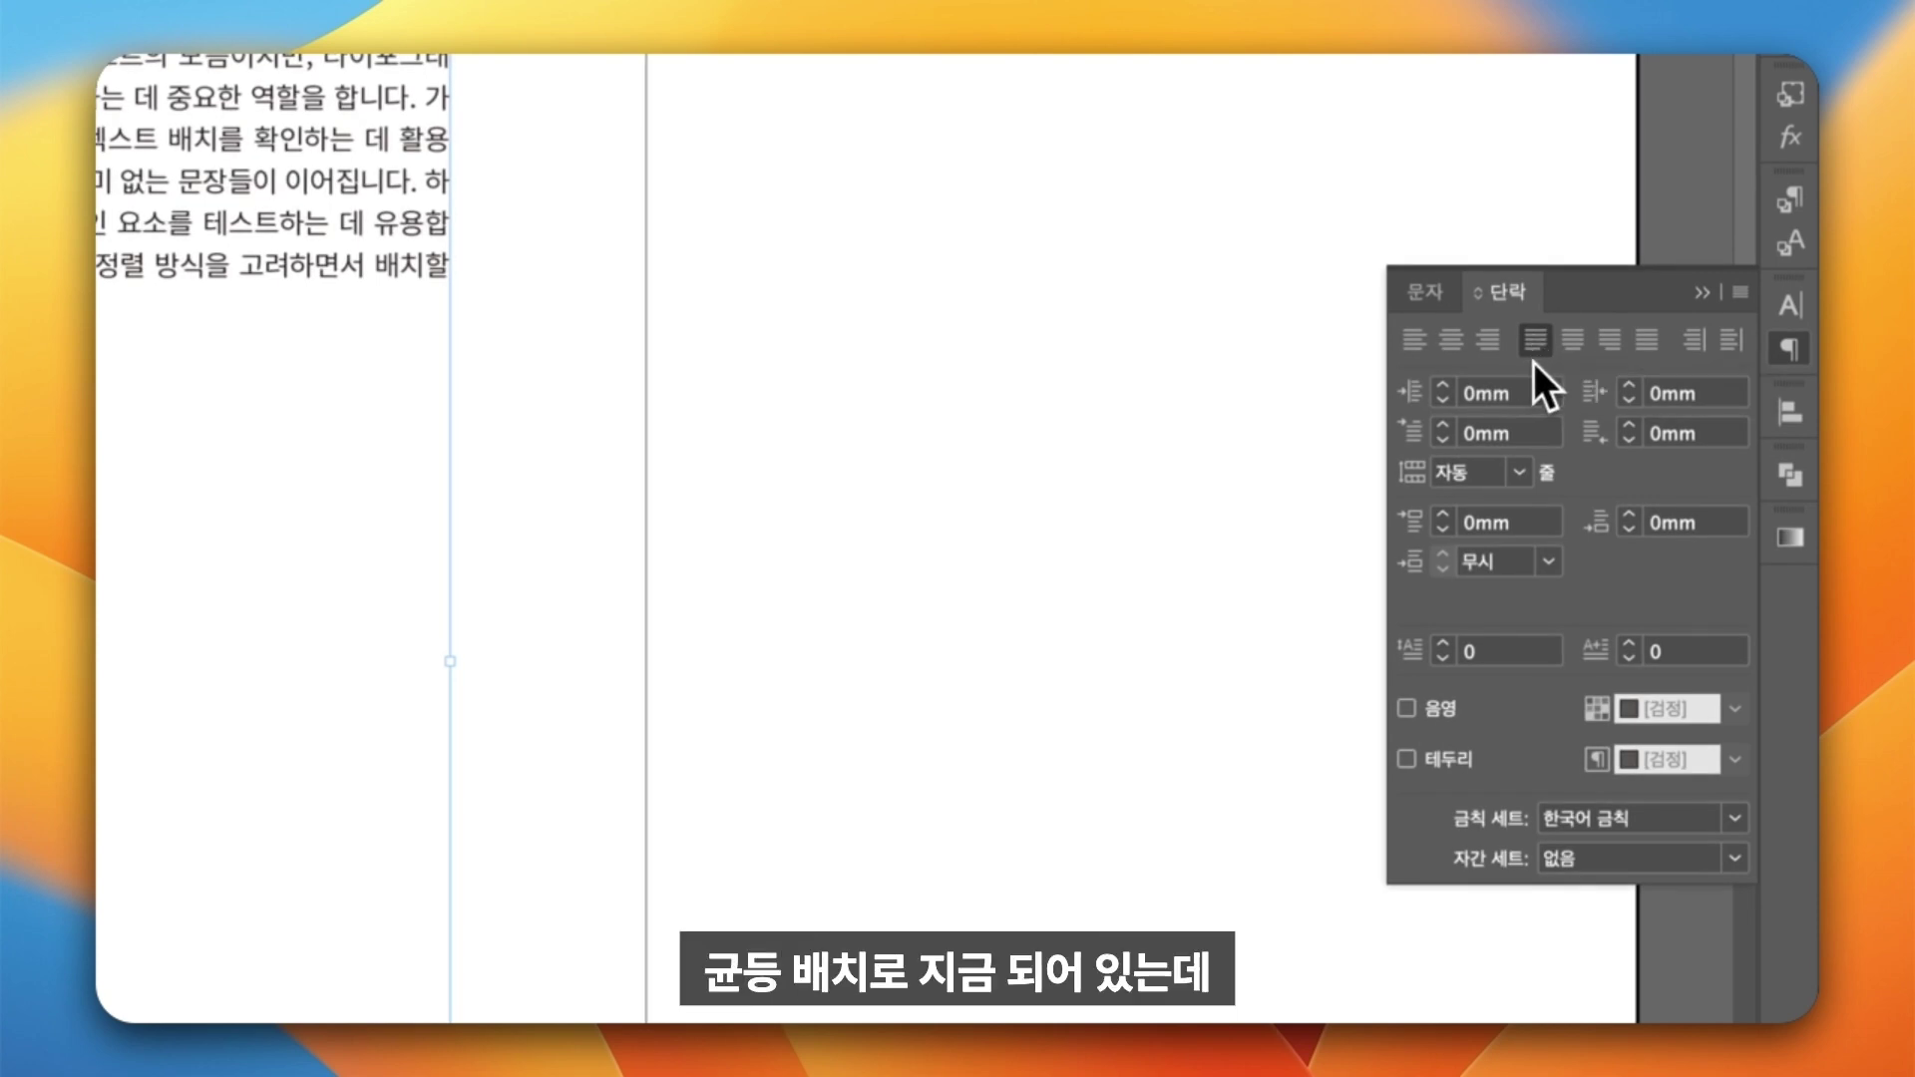
click(1414, 341)
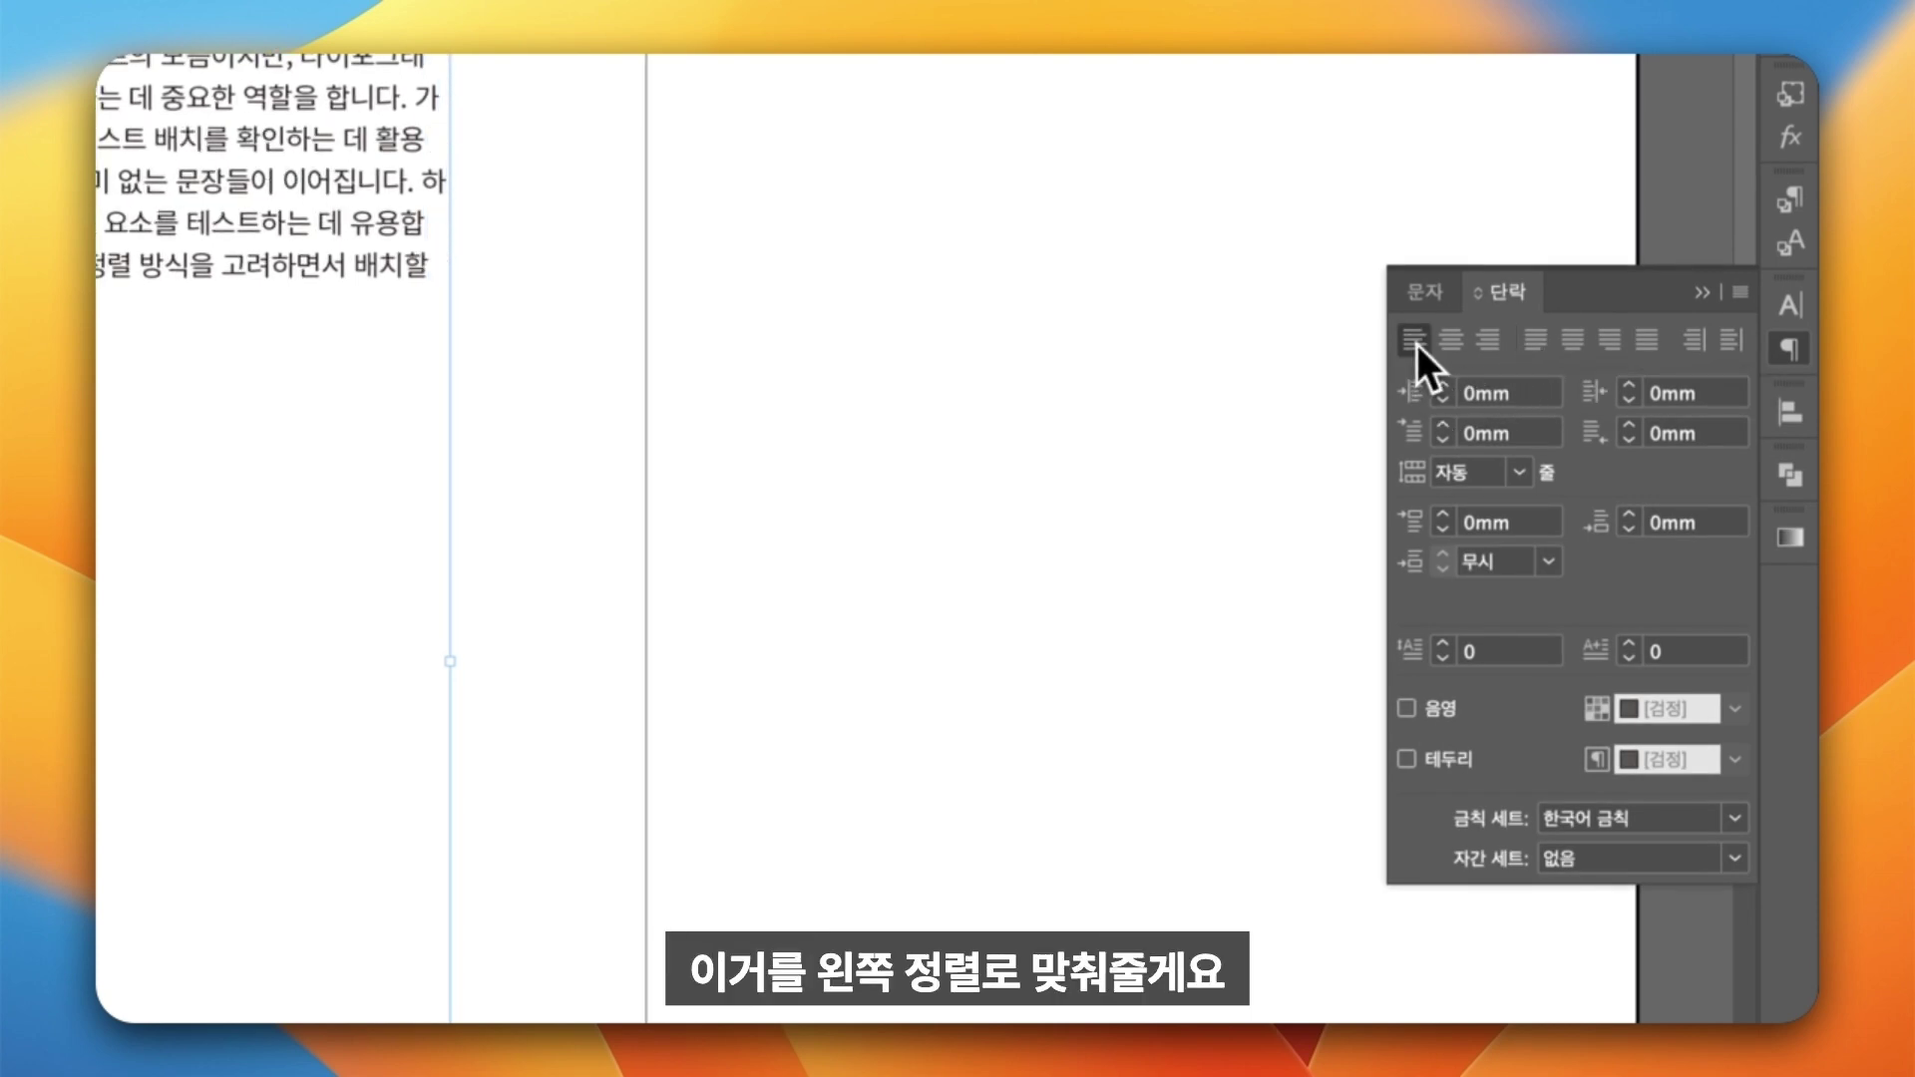
click(1740, 292)
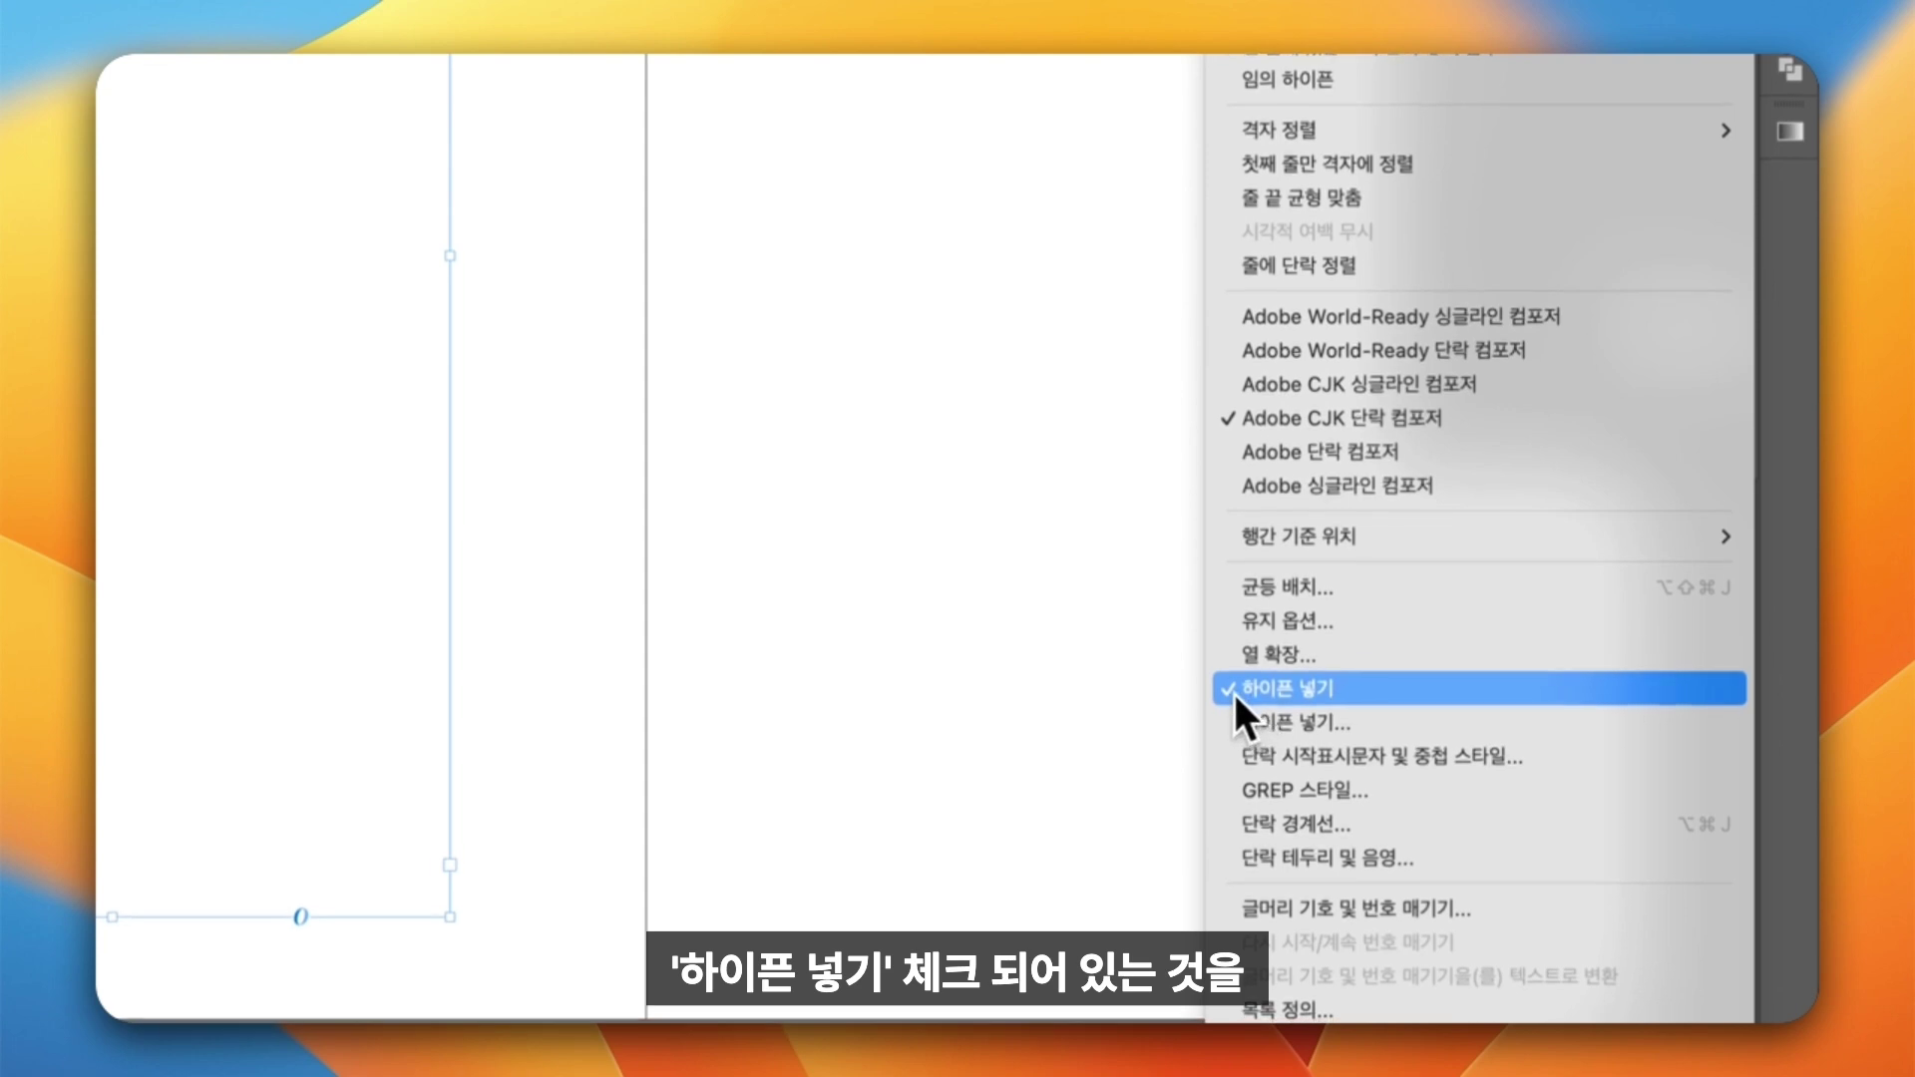
click(1233, 690)
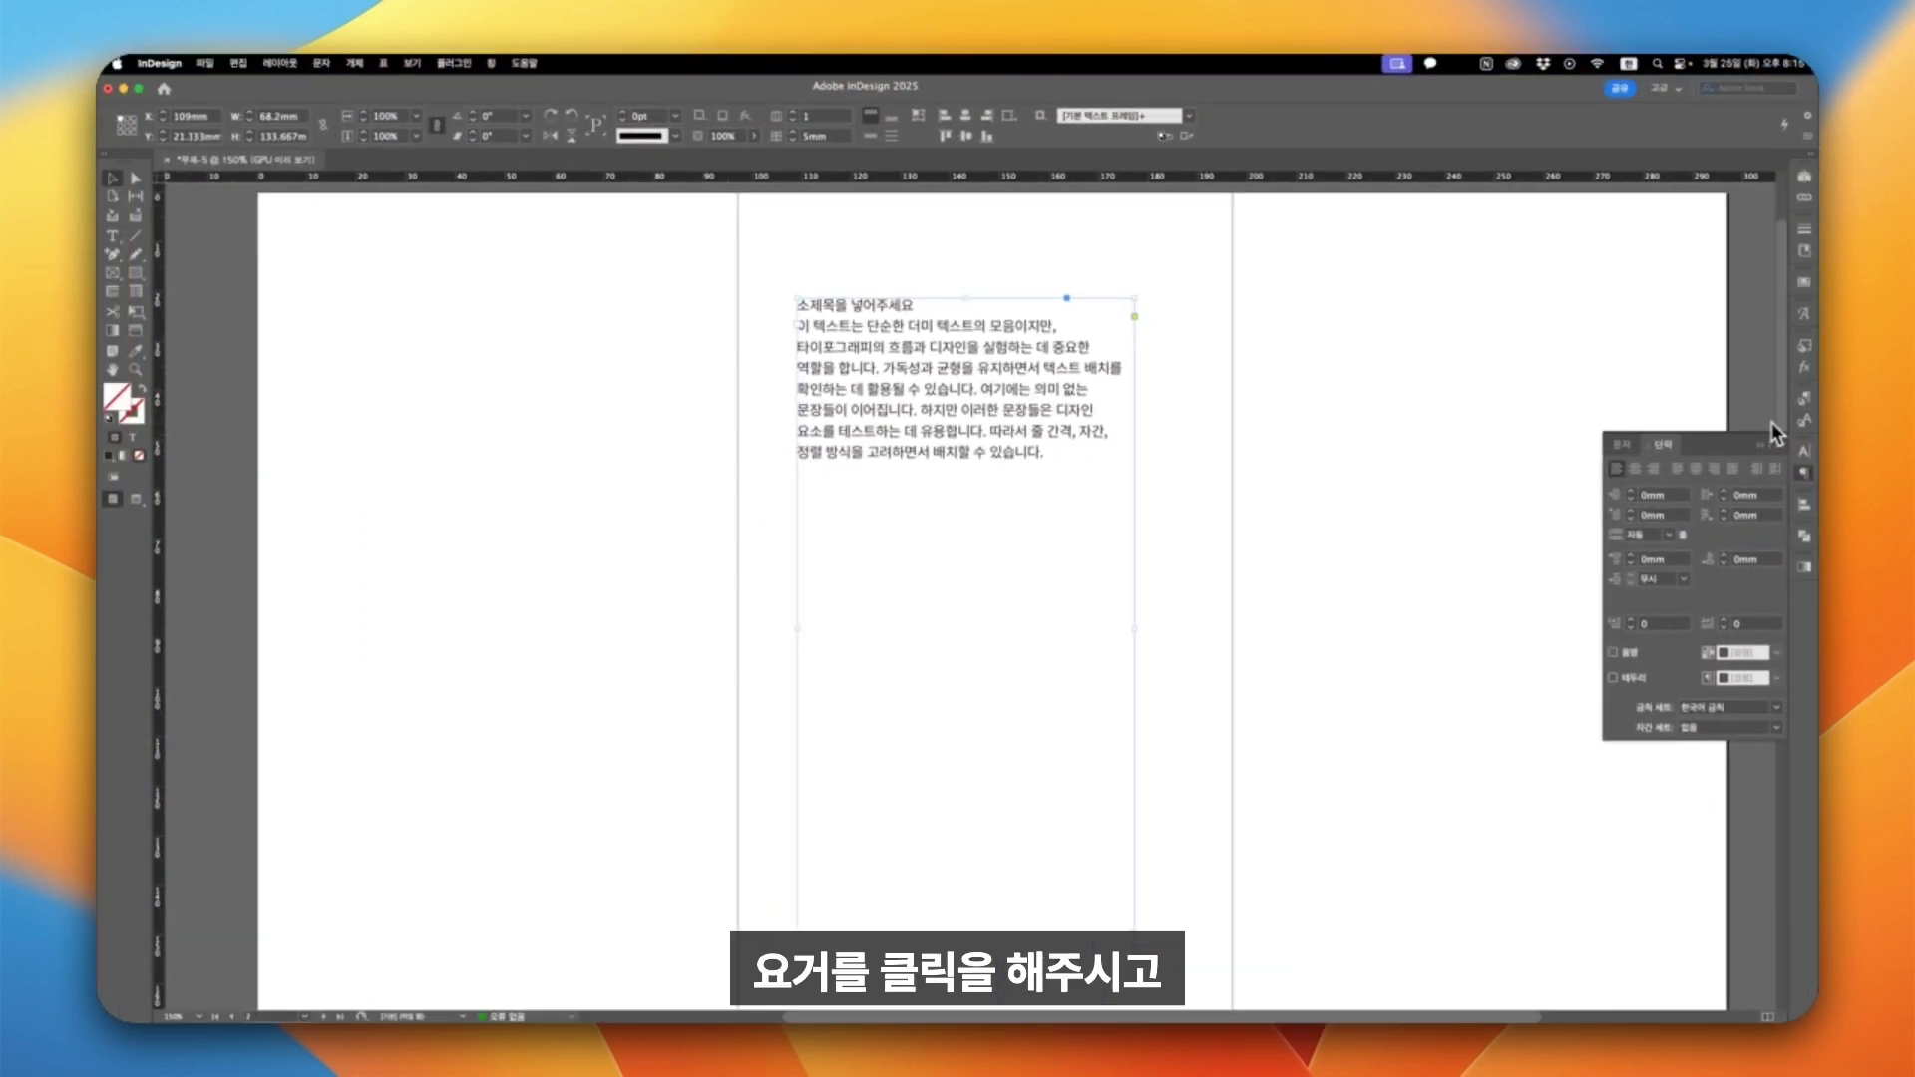
Create a new paragraph style from the formatted sample text and name it 본문.
click(1804, 417)
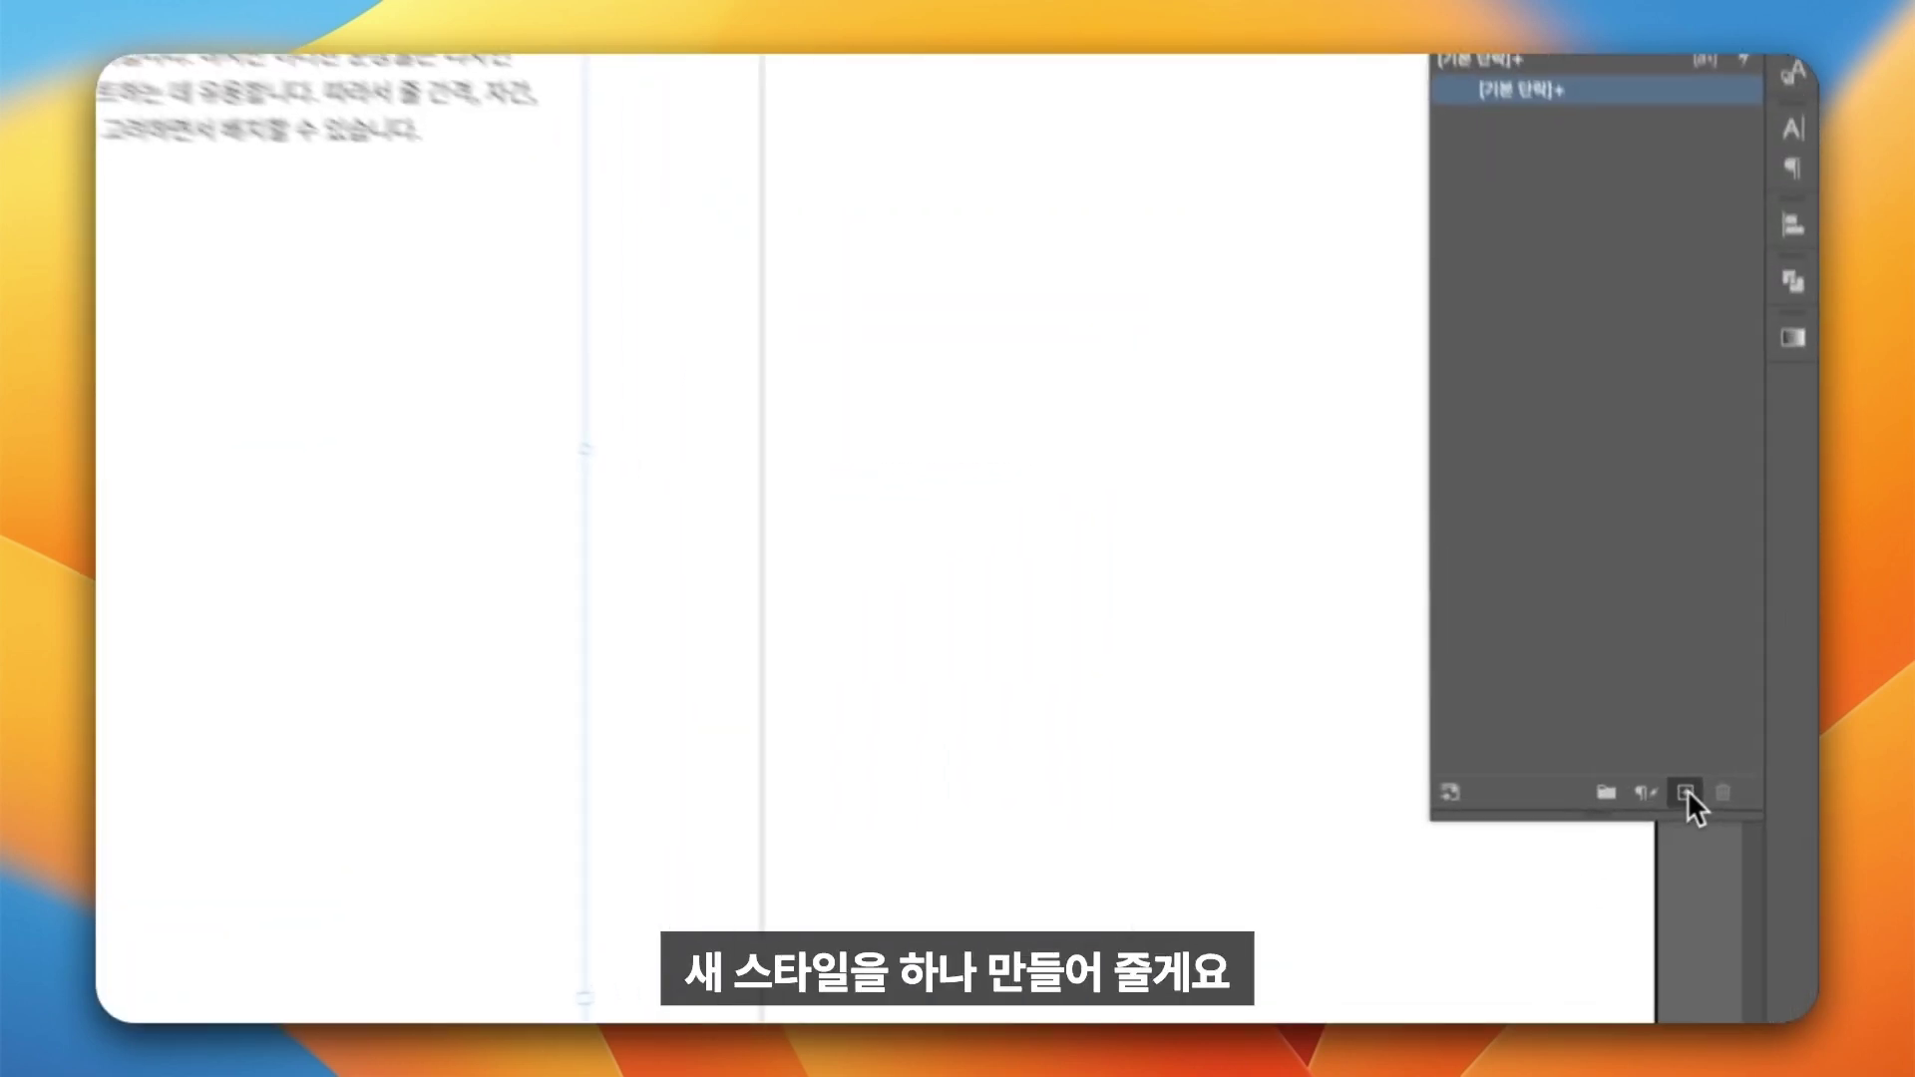
click(1686, 793)
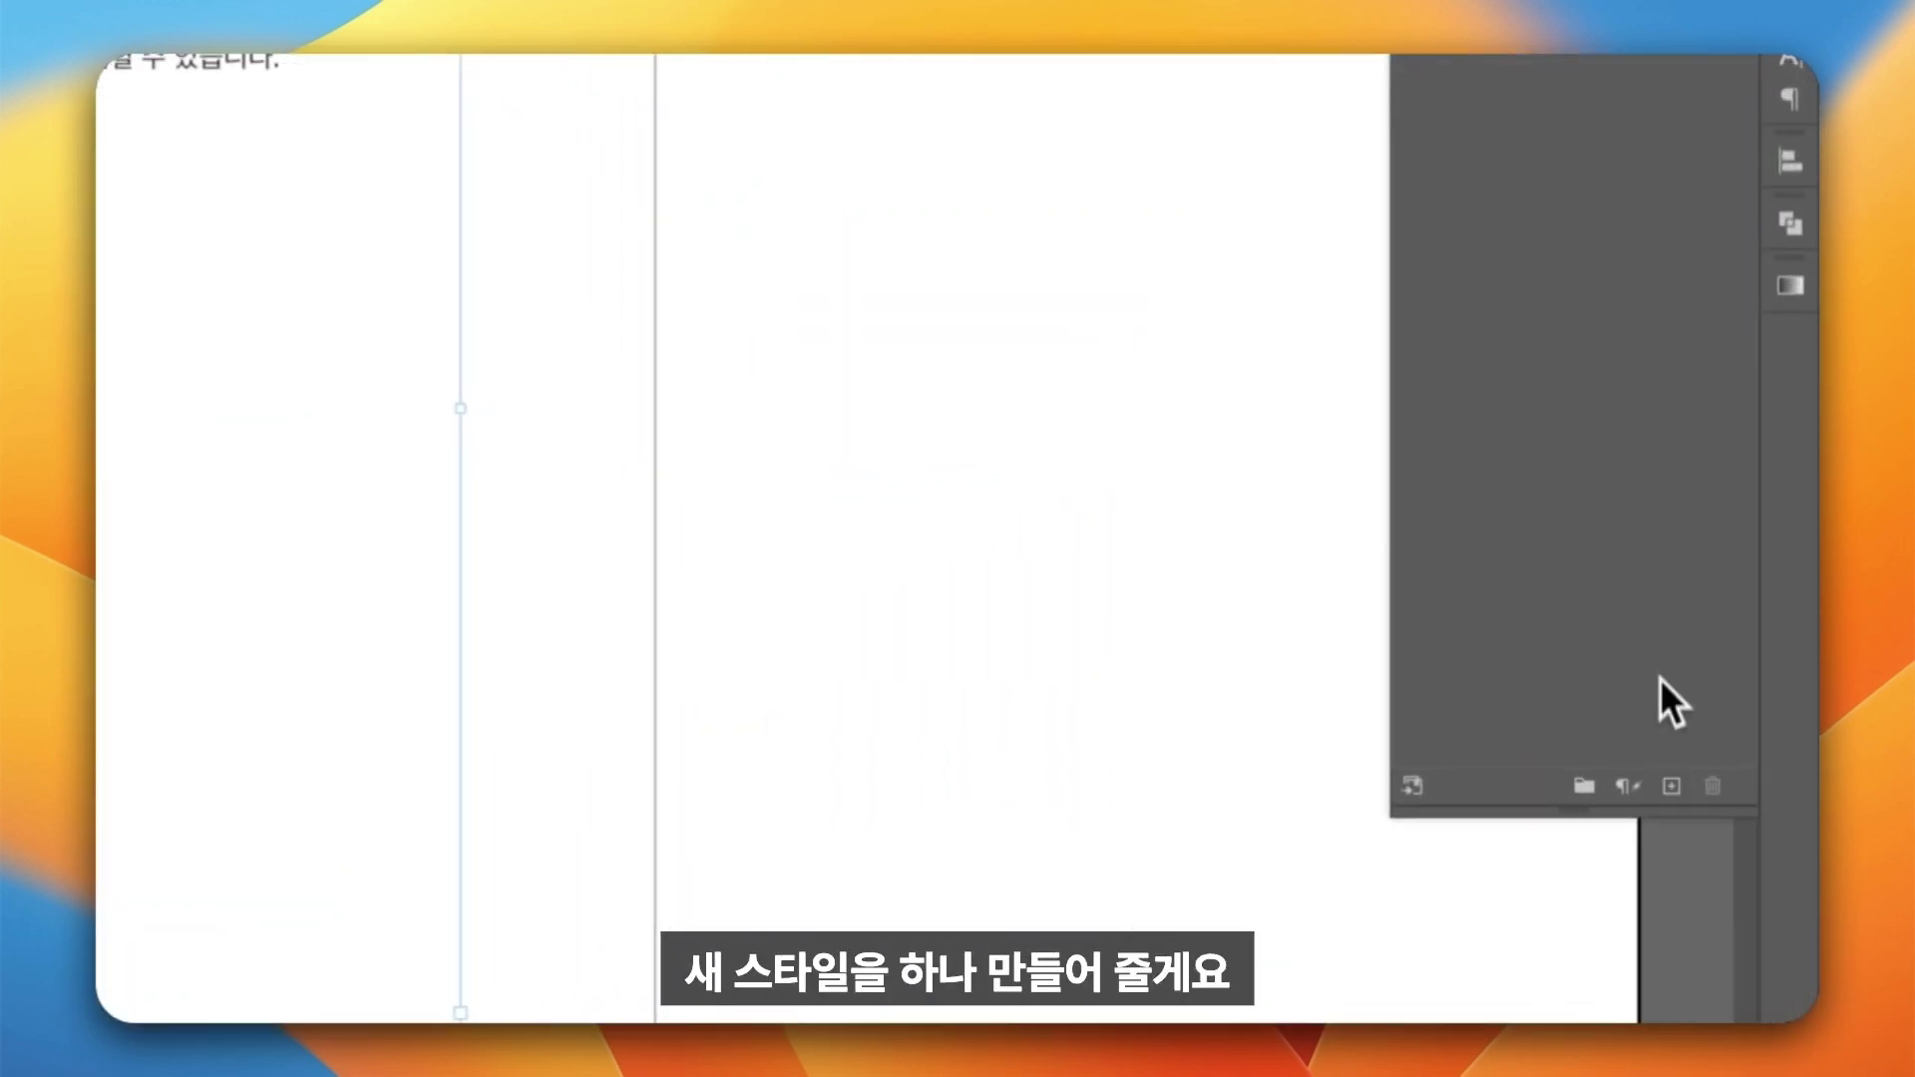
double_click(1659, 445)
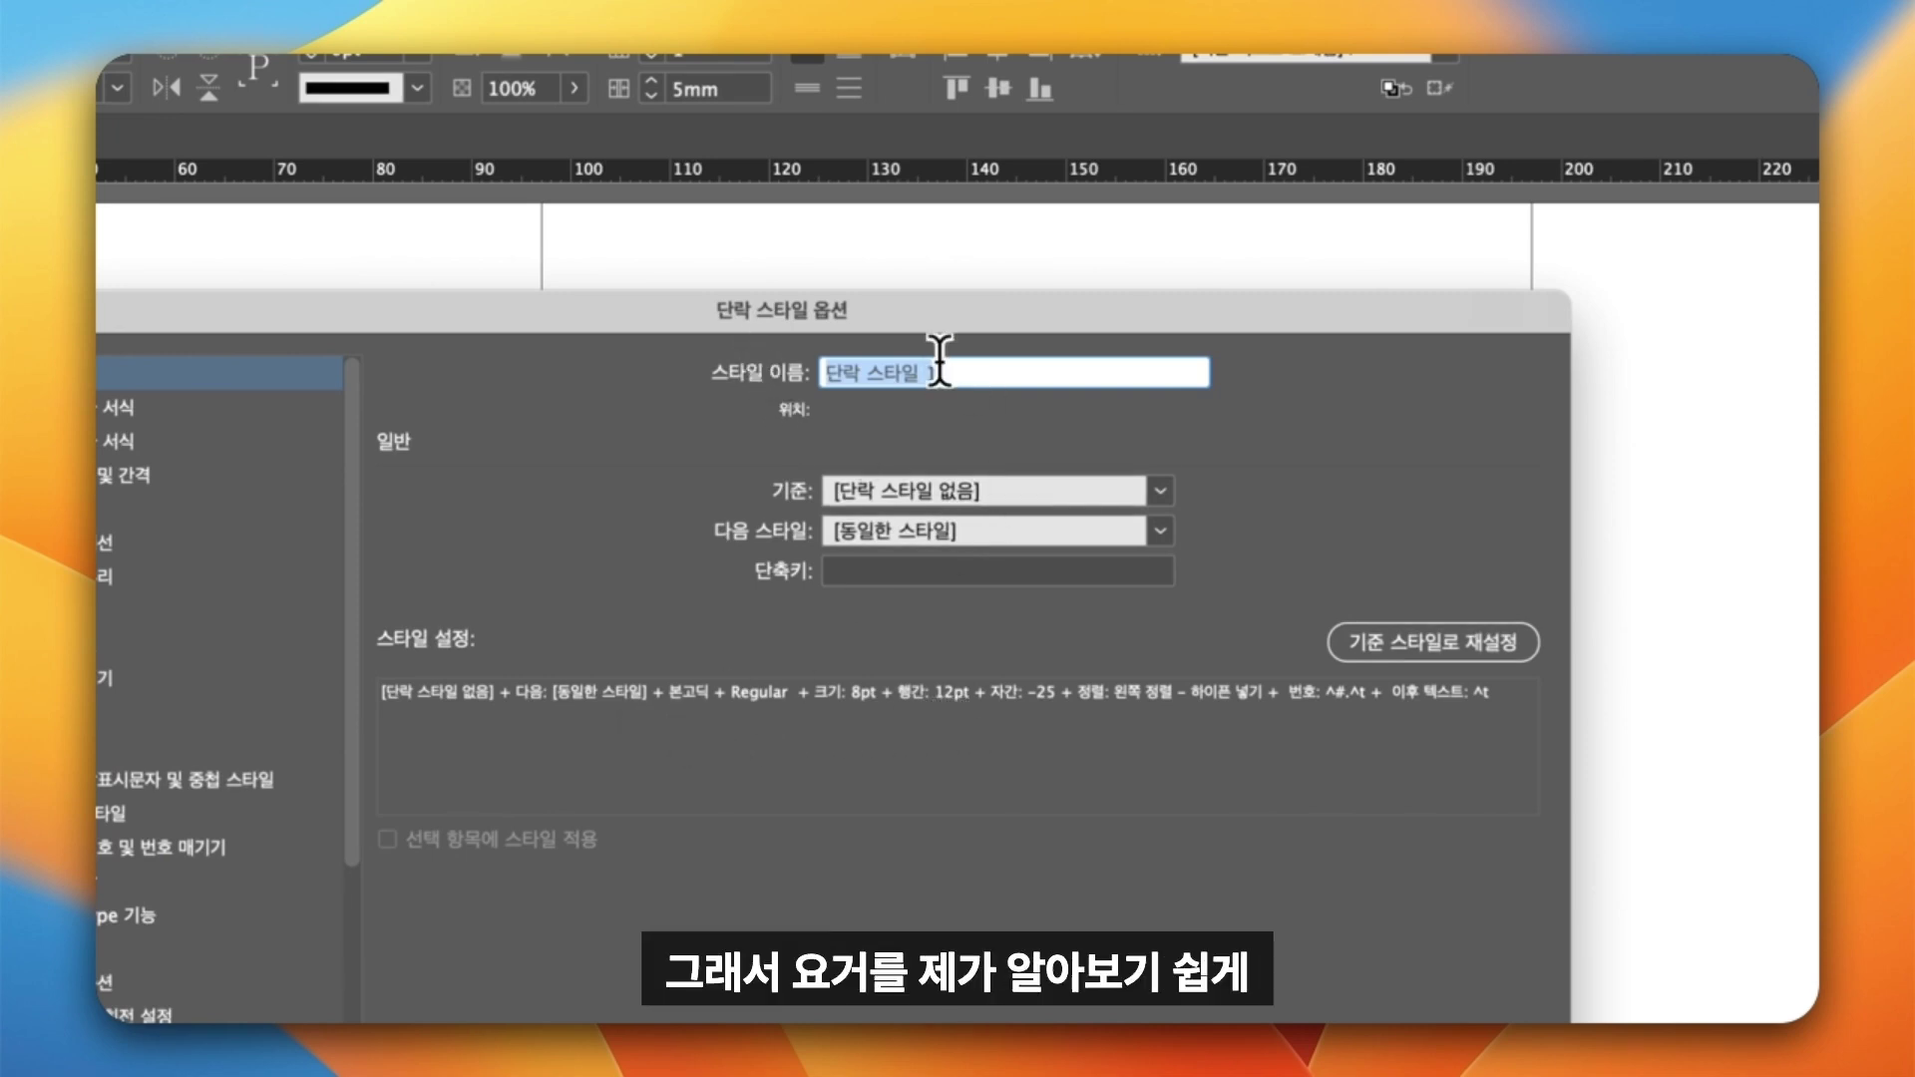
text(본문)
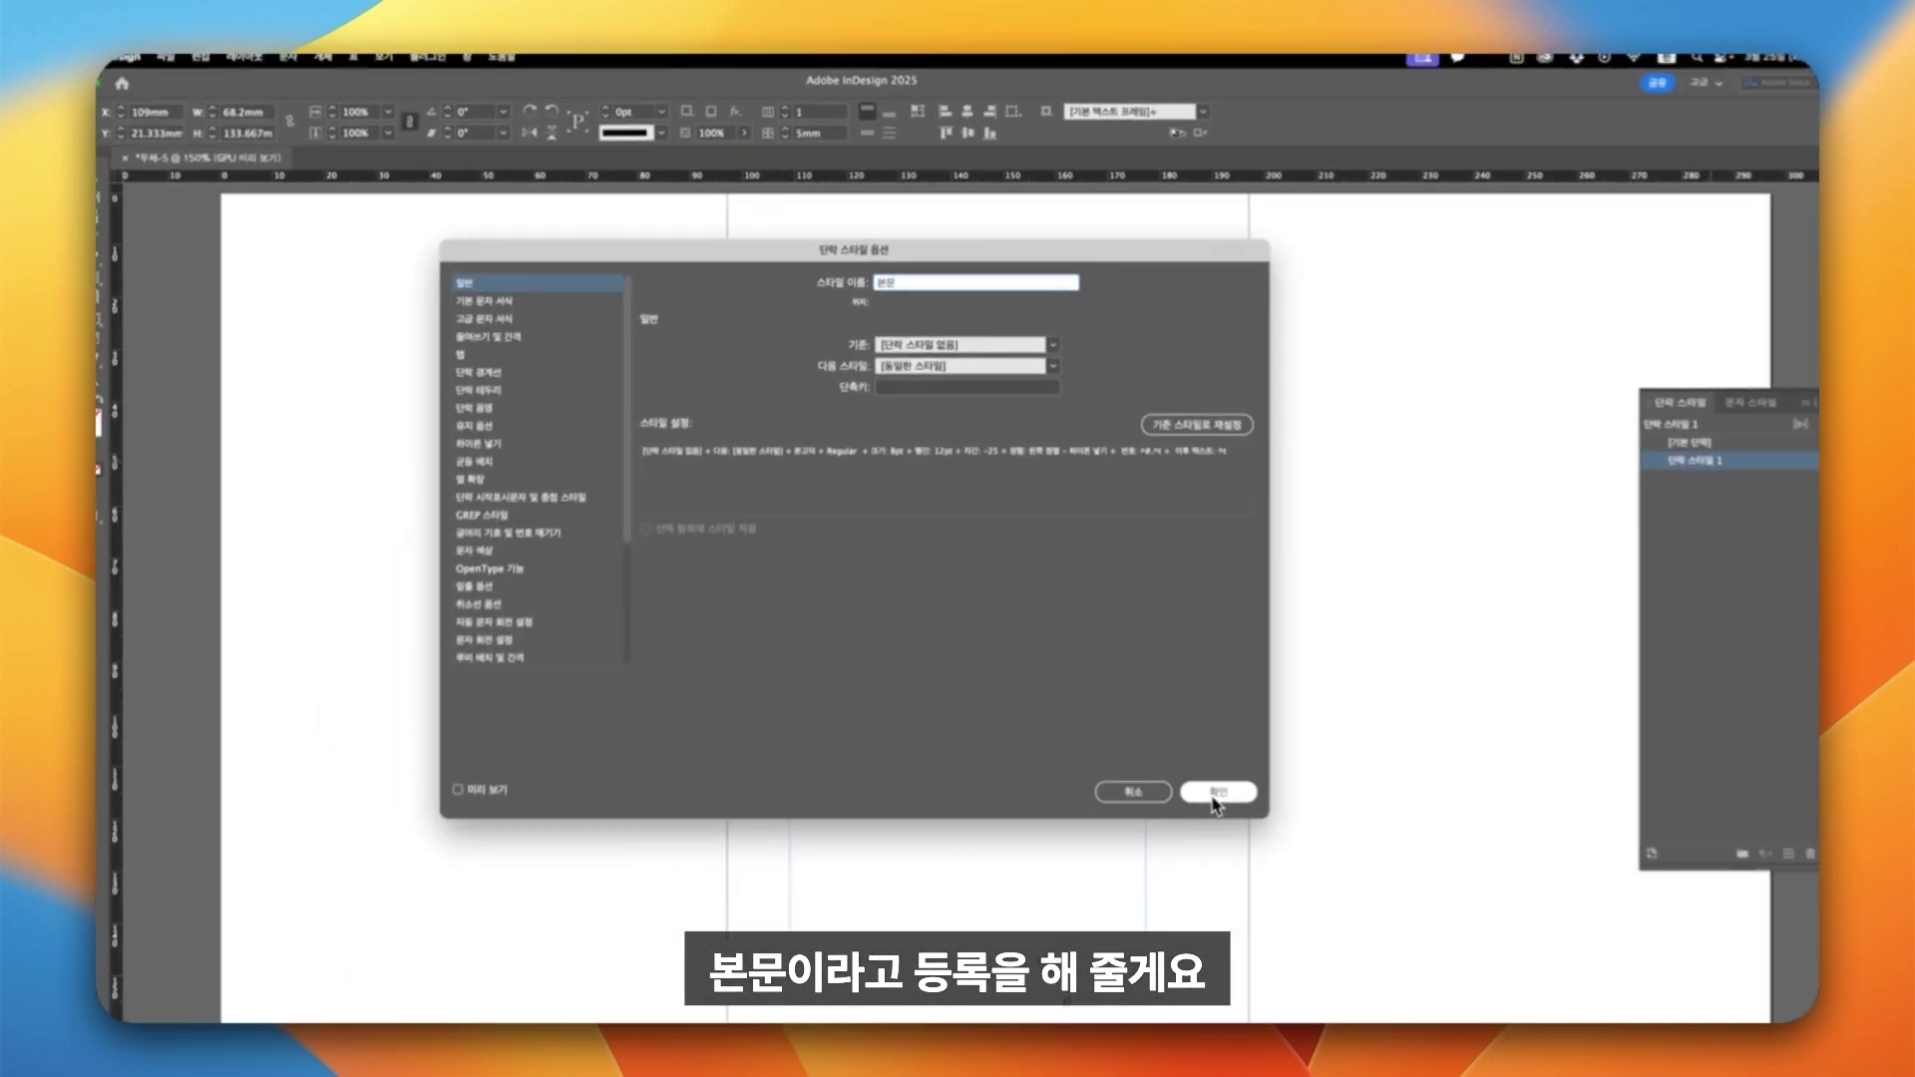
click(1216, 793)
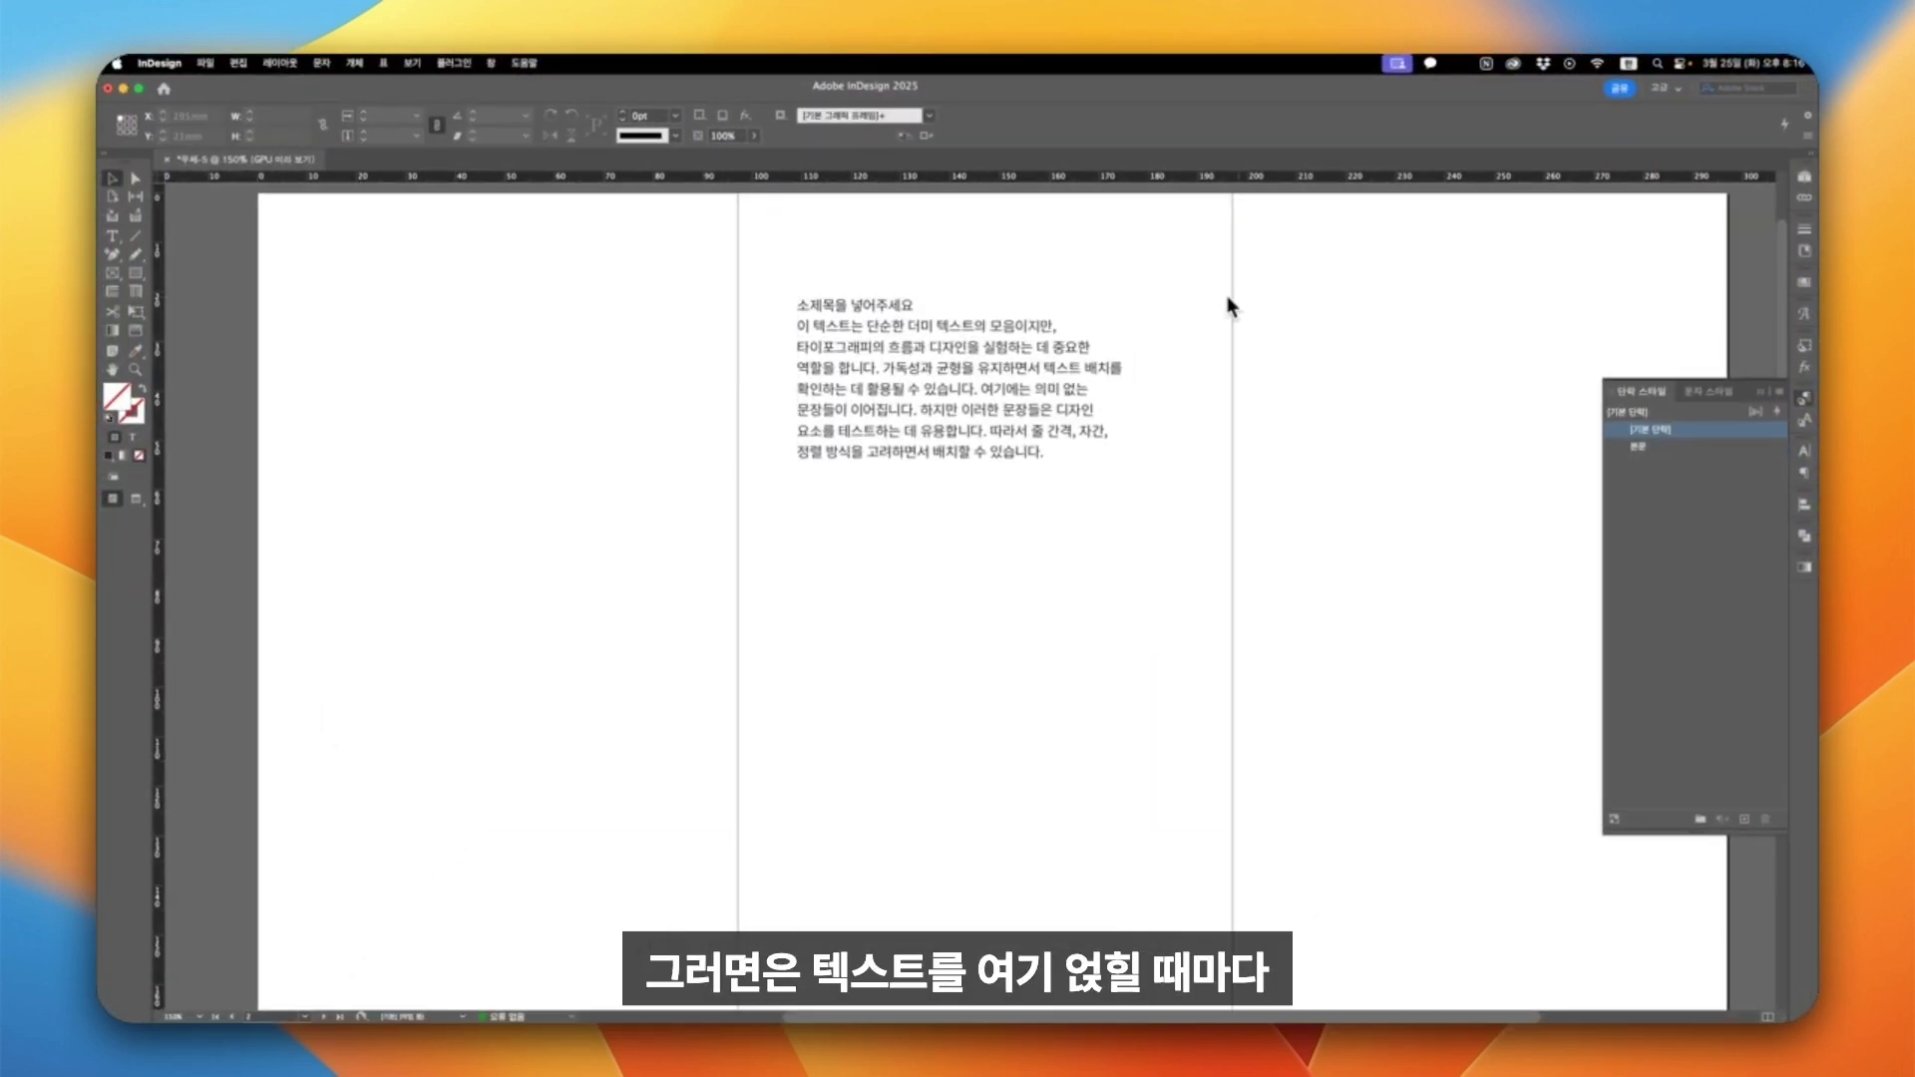
Apply the 본문 paragraph style to the sample text frame and bring up the paragraph style commands.
click(1639, 447)
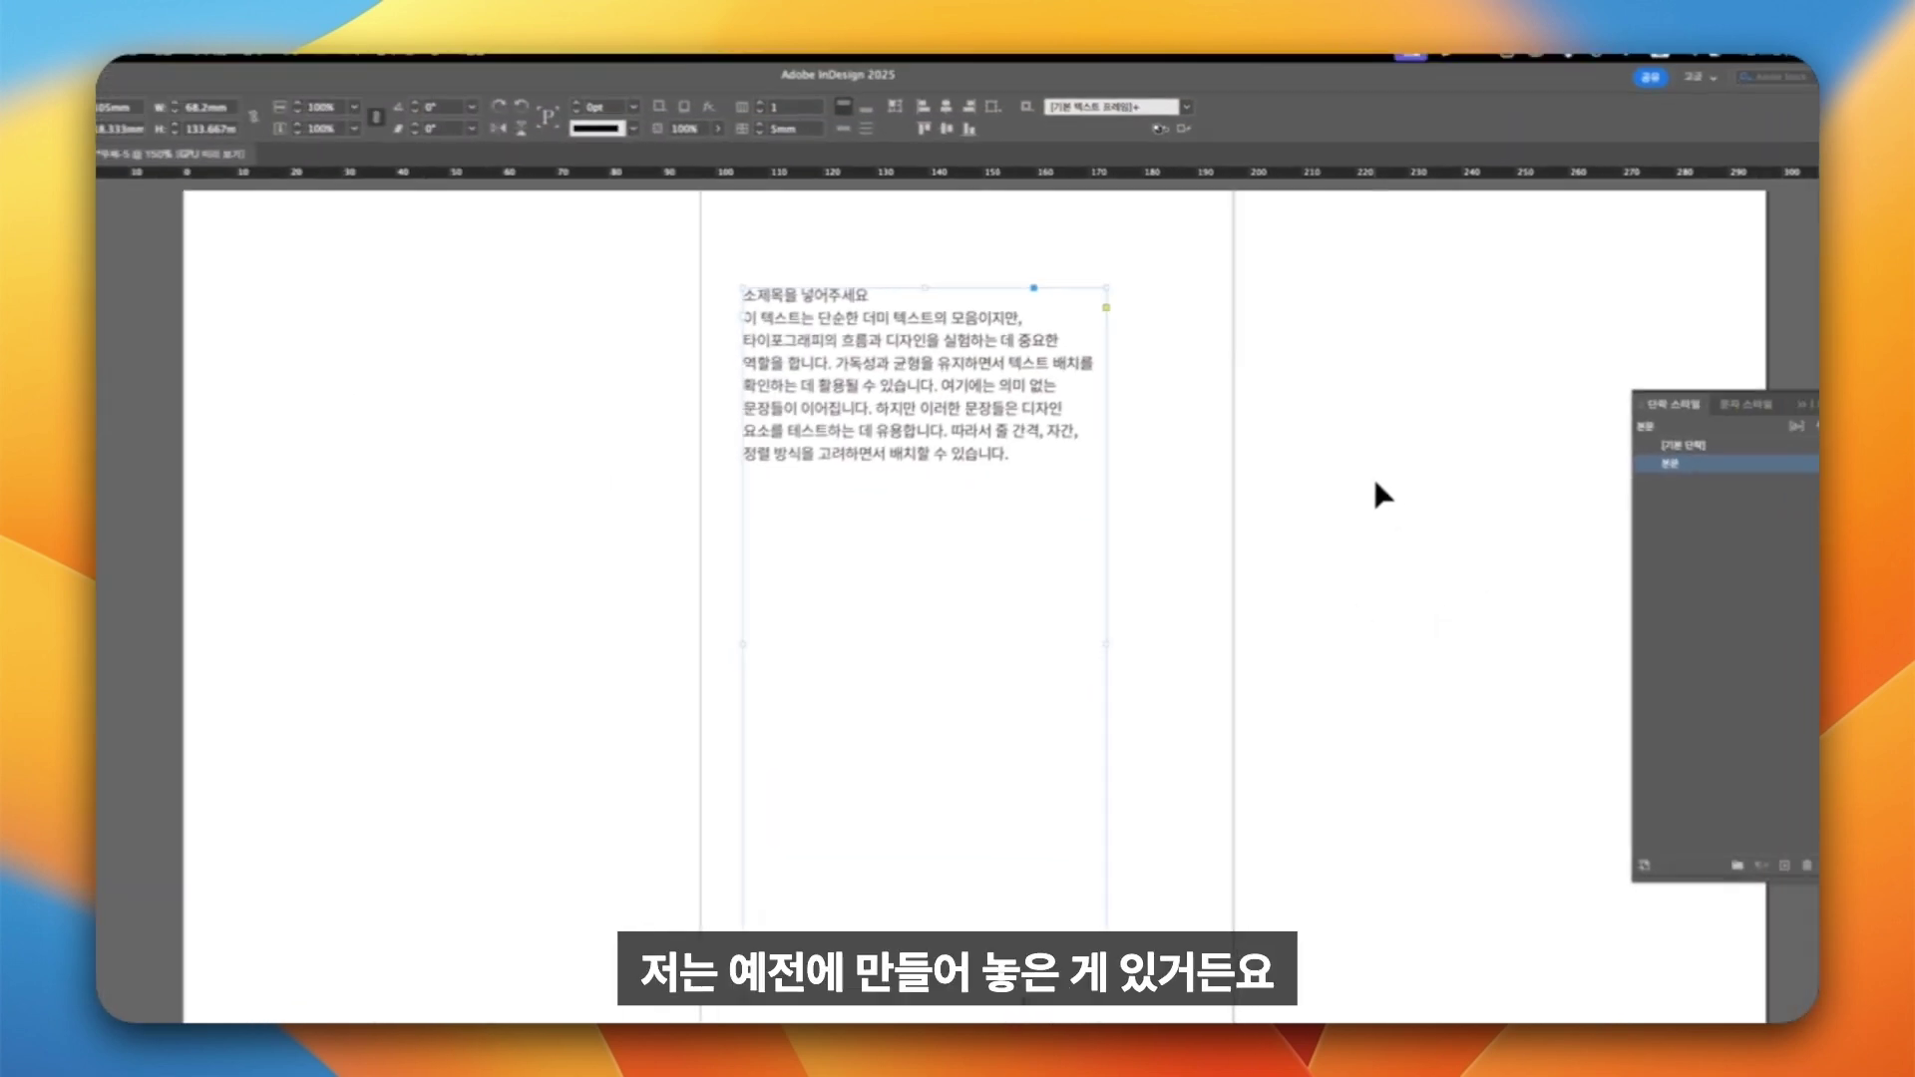
click(1349, 427)
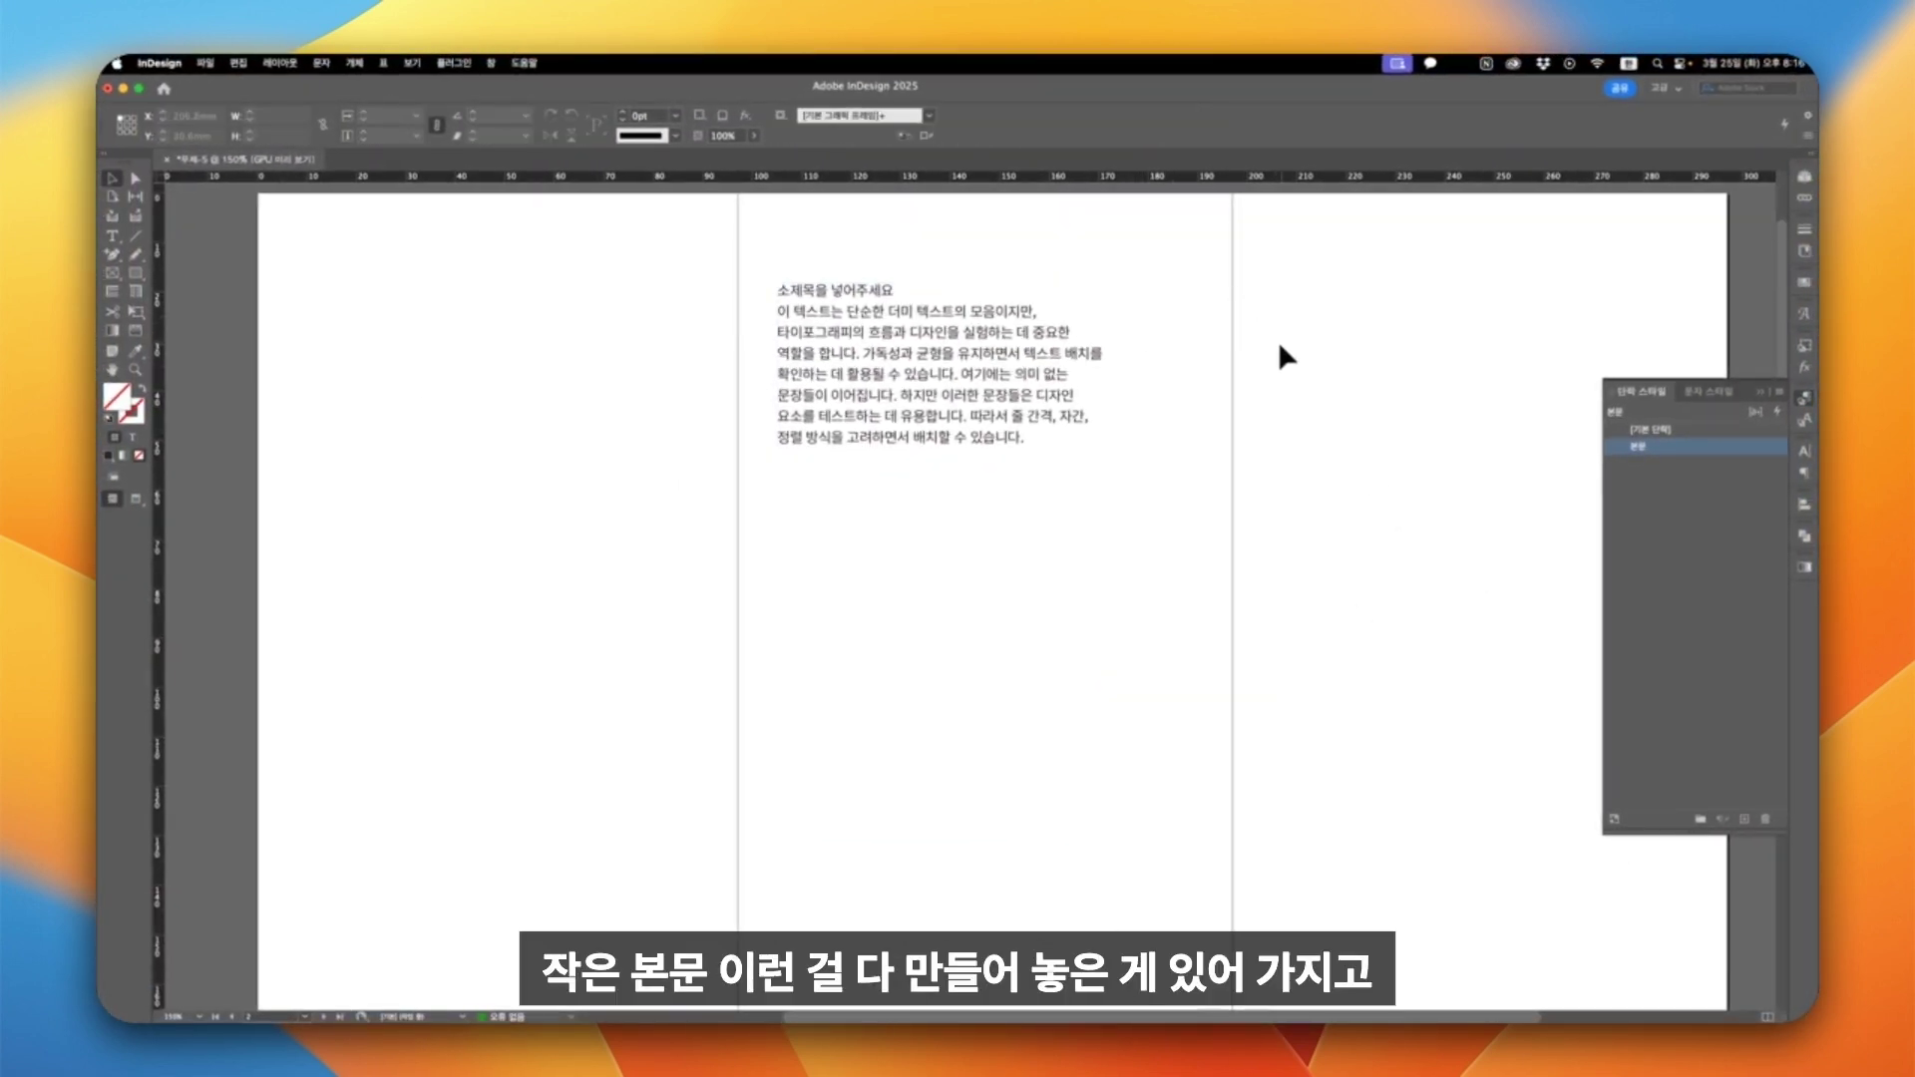
click(1781, 391)
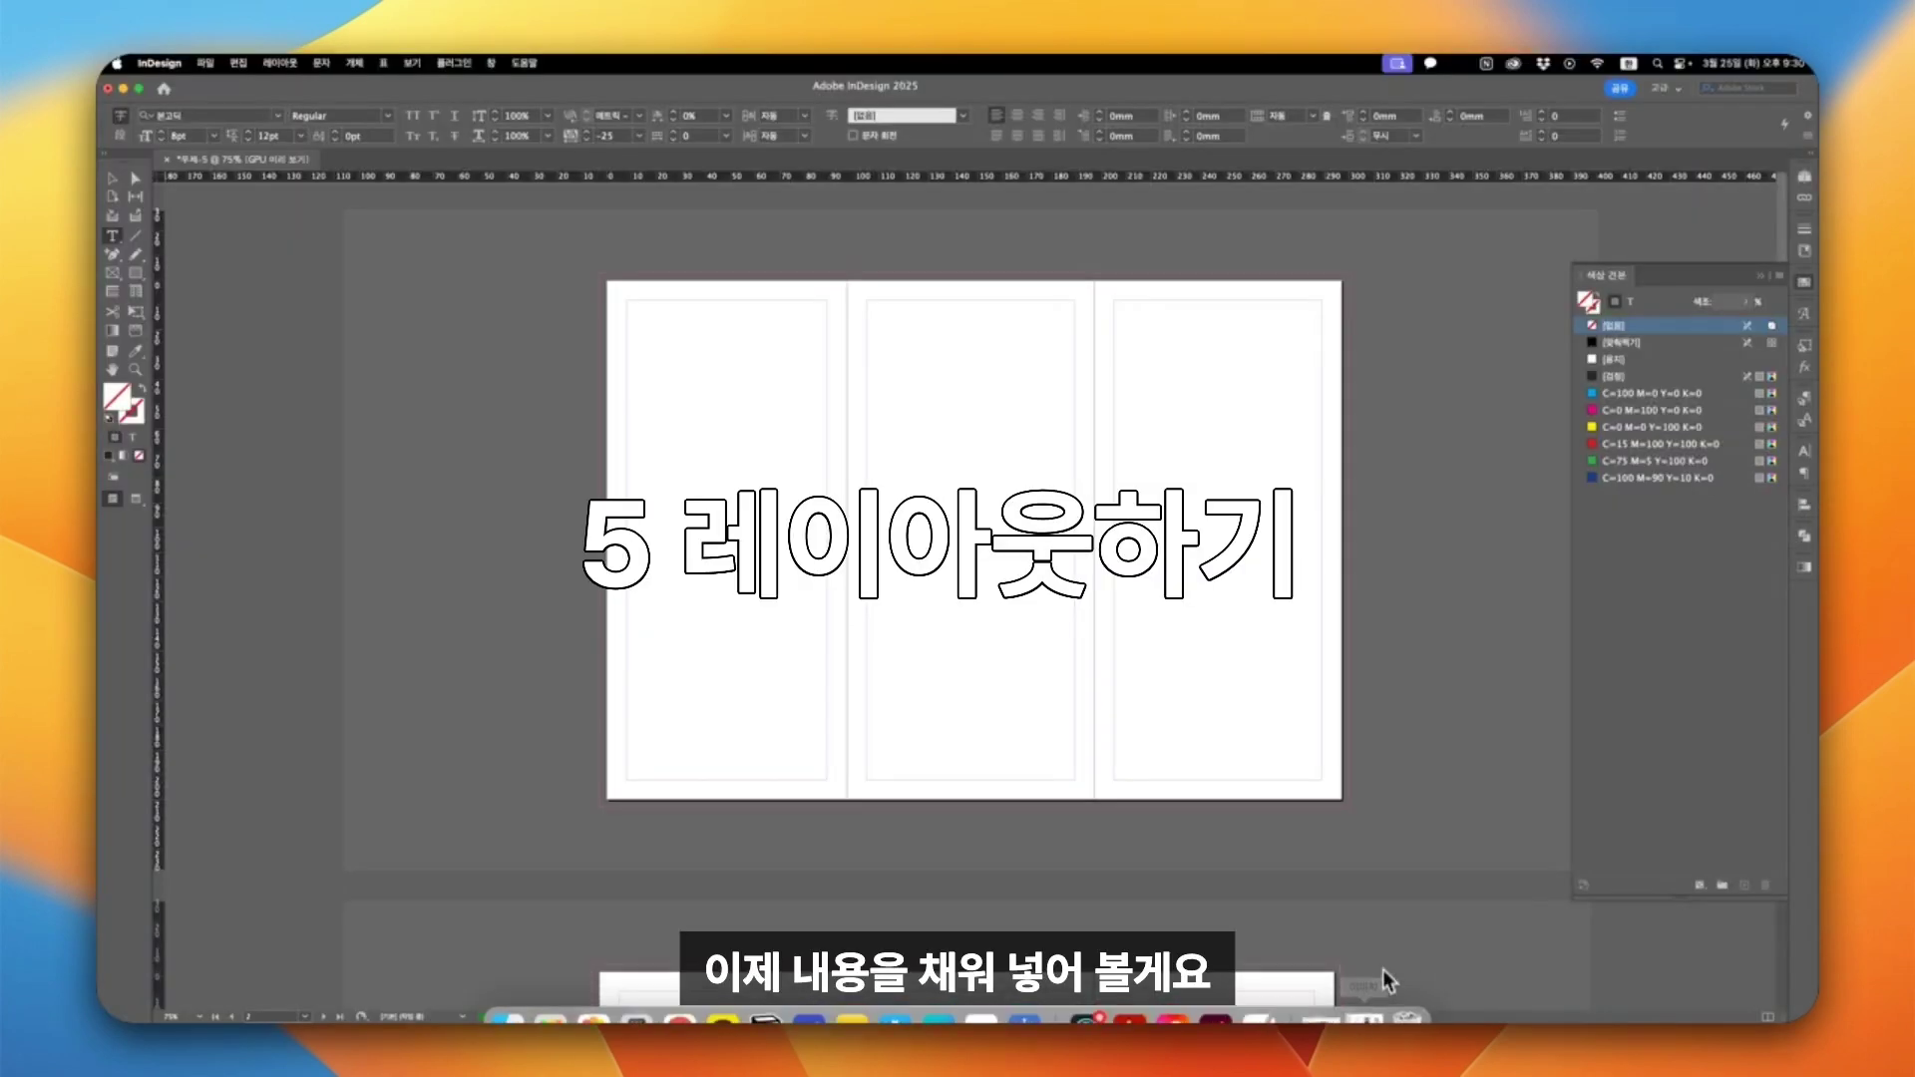
Copy the exhibition title, dates and venue from 텍스트.txt and paste them into a new margin-wide text frame atop the first spread's cover page.
click(1377, 1012)
click(491, 411)
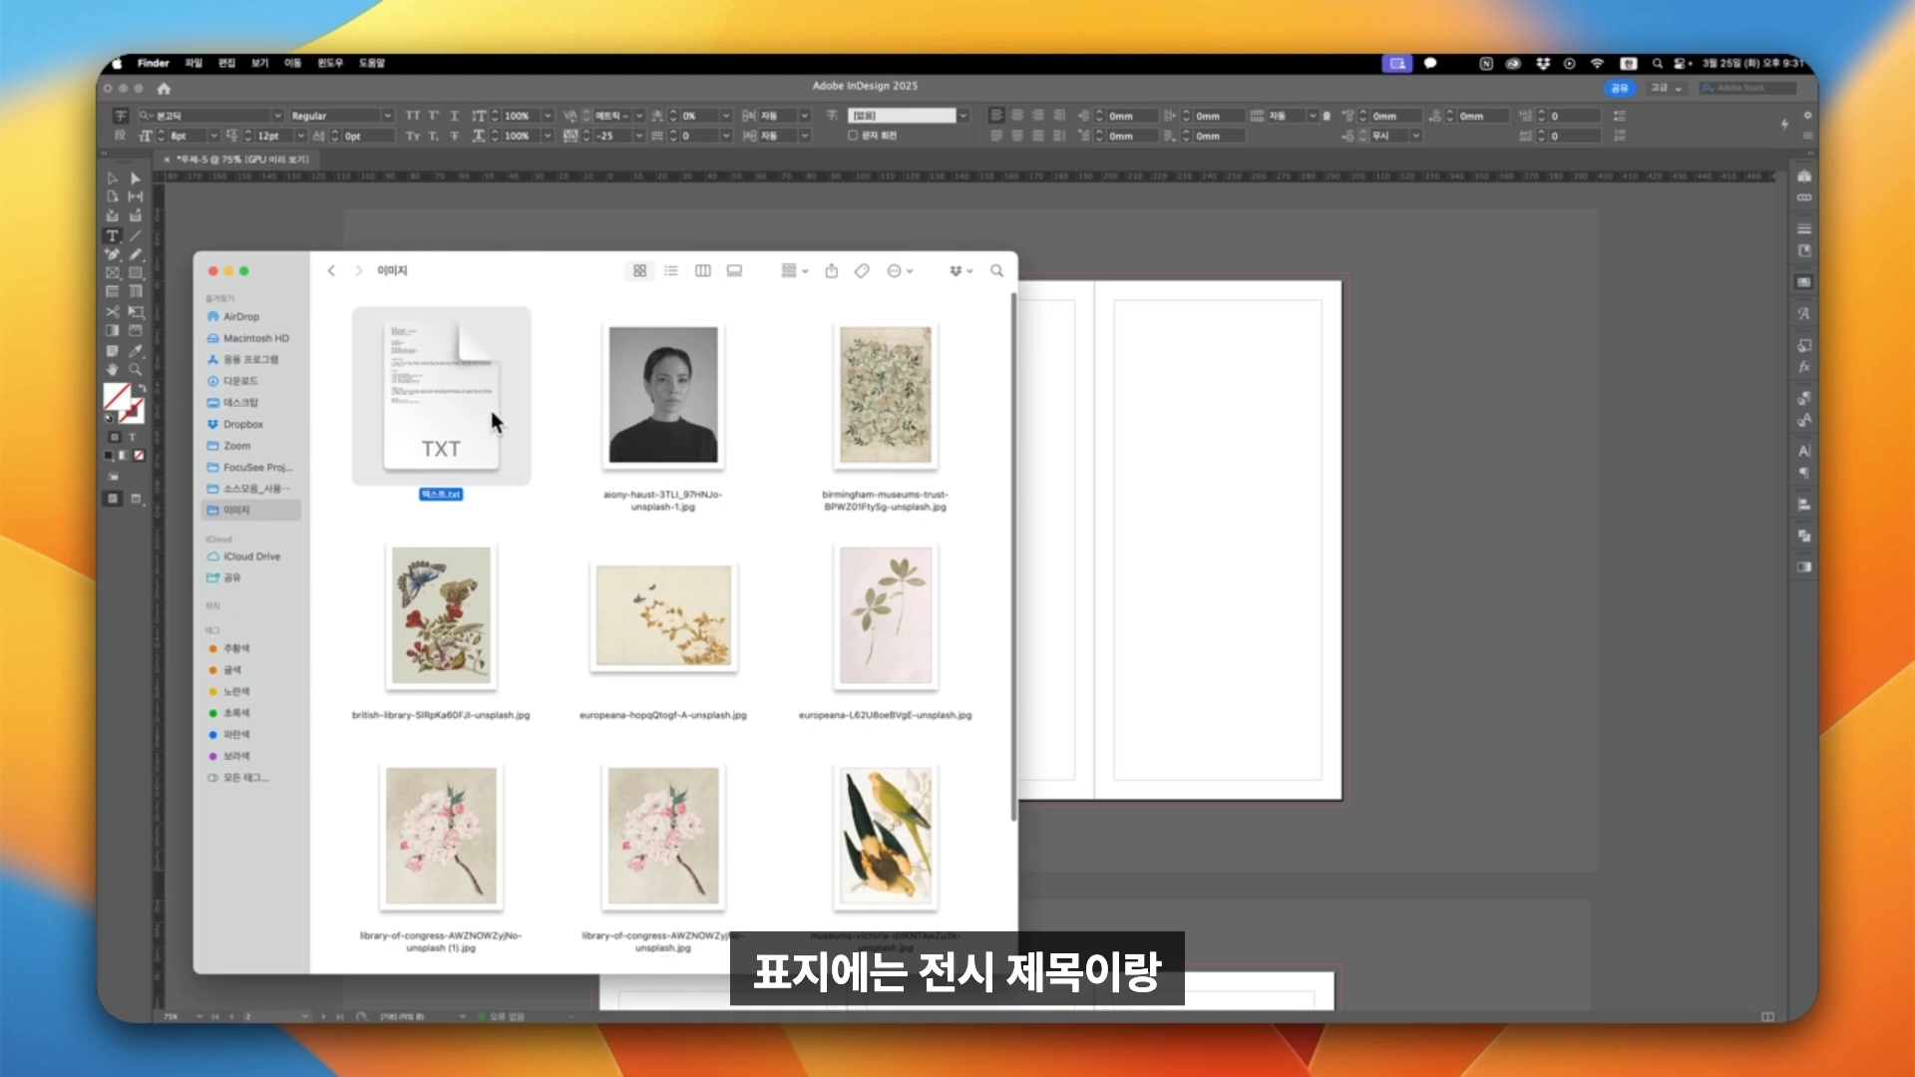
double_click(490, 411)
drag(457, 500, 270, 452)
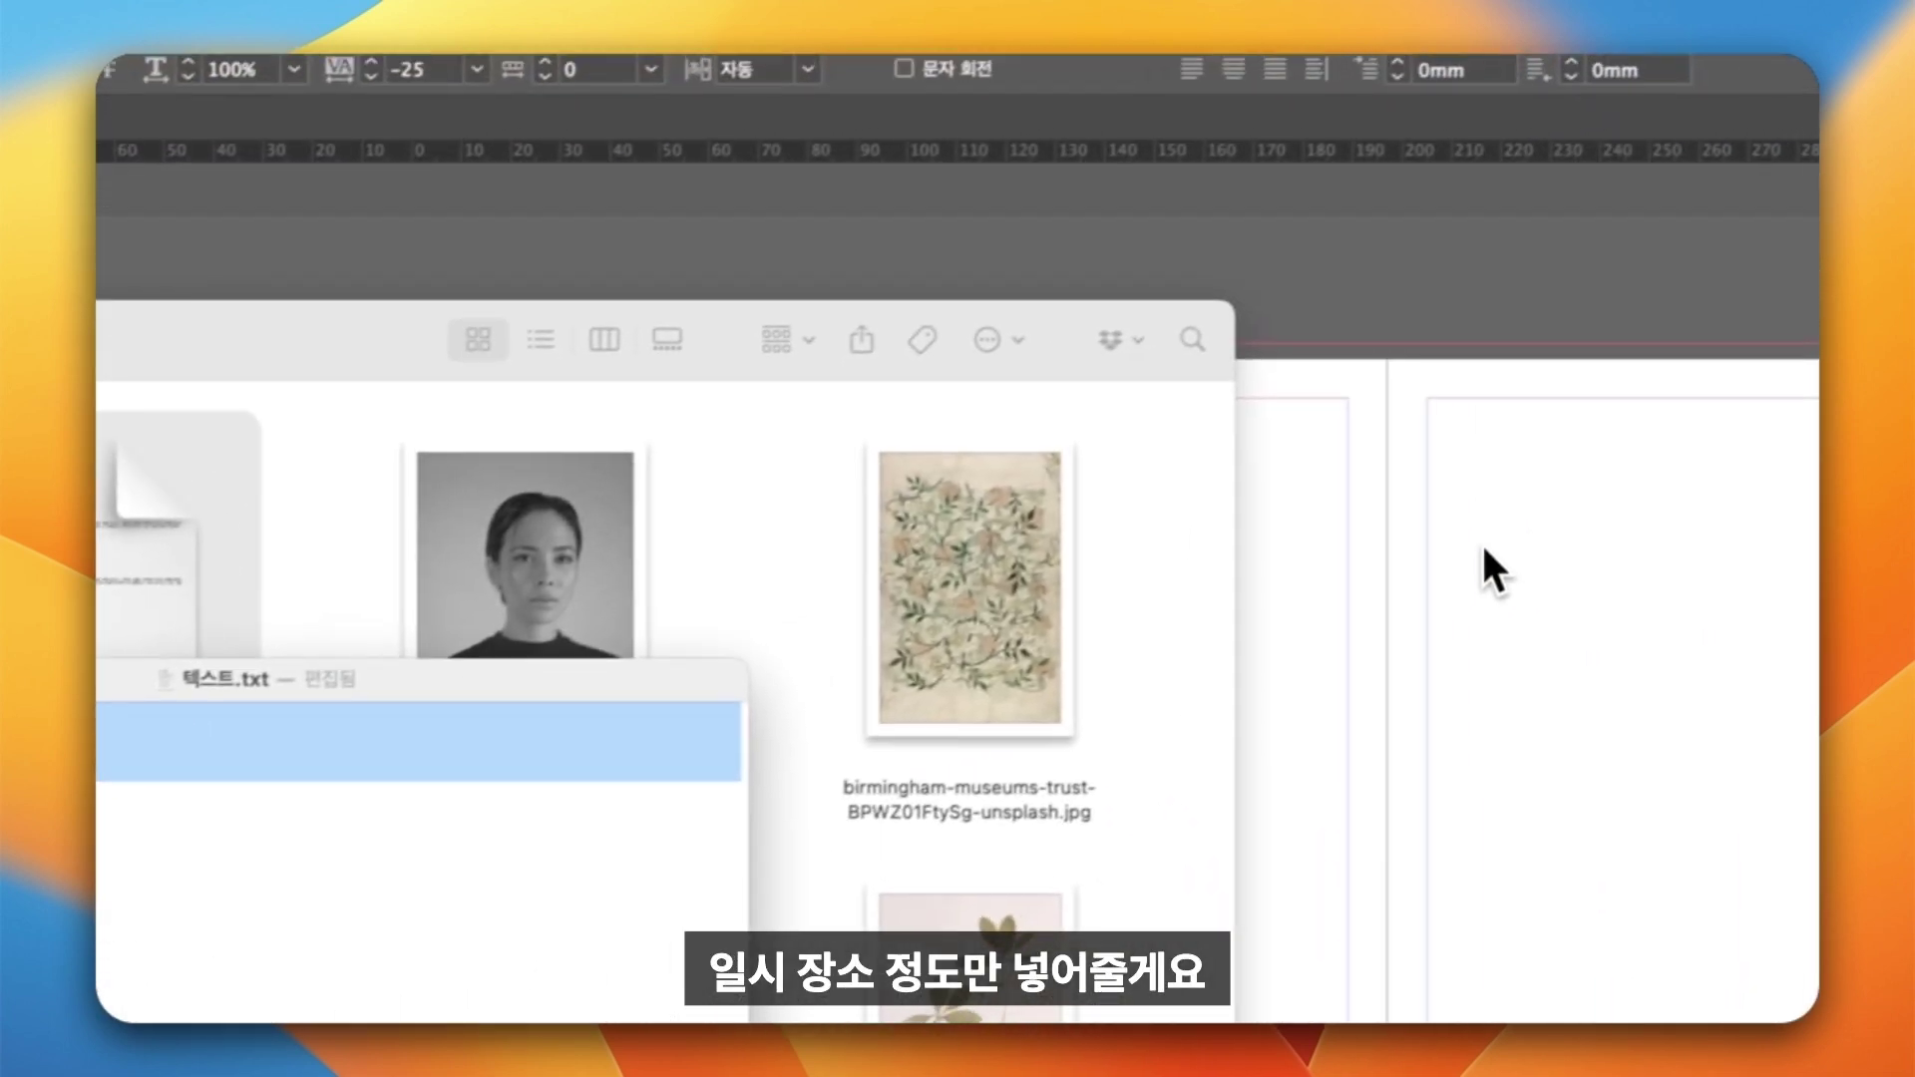
click(1482, 544)
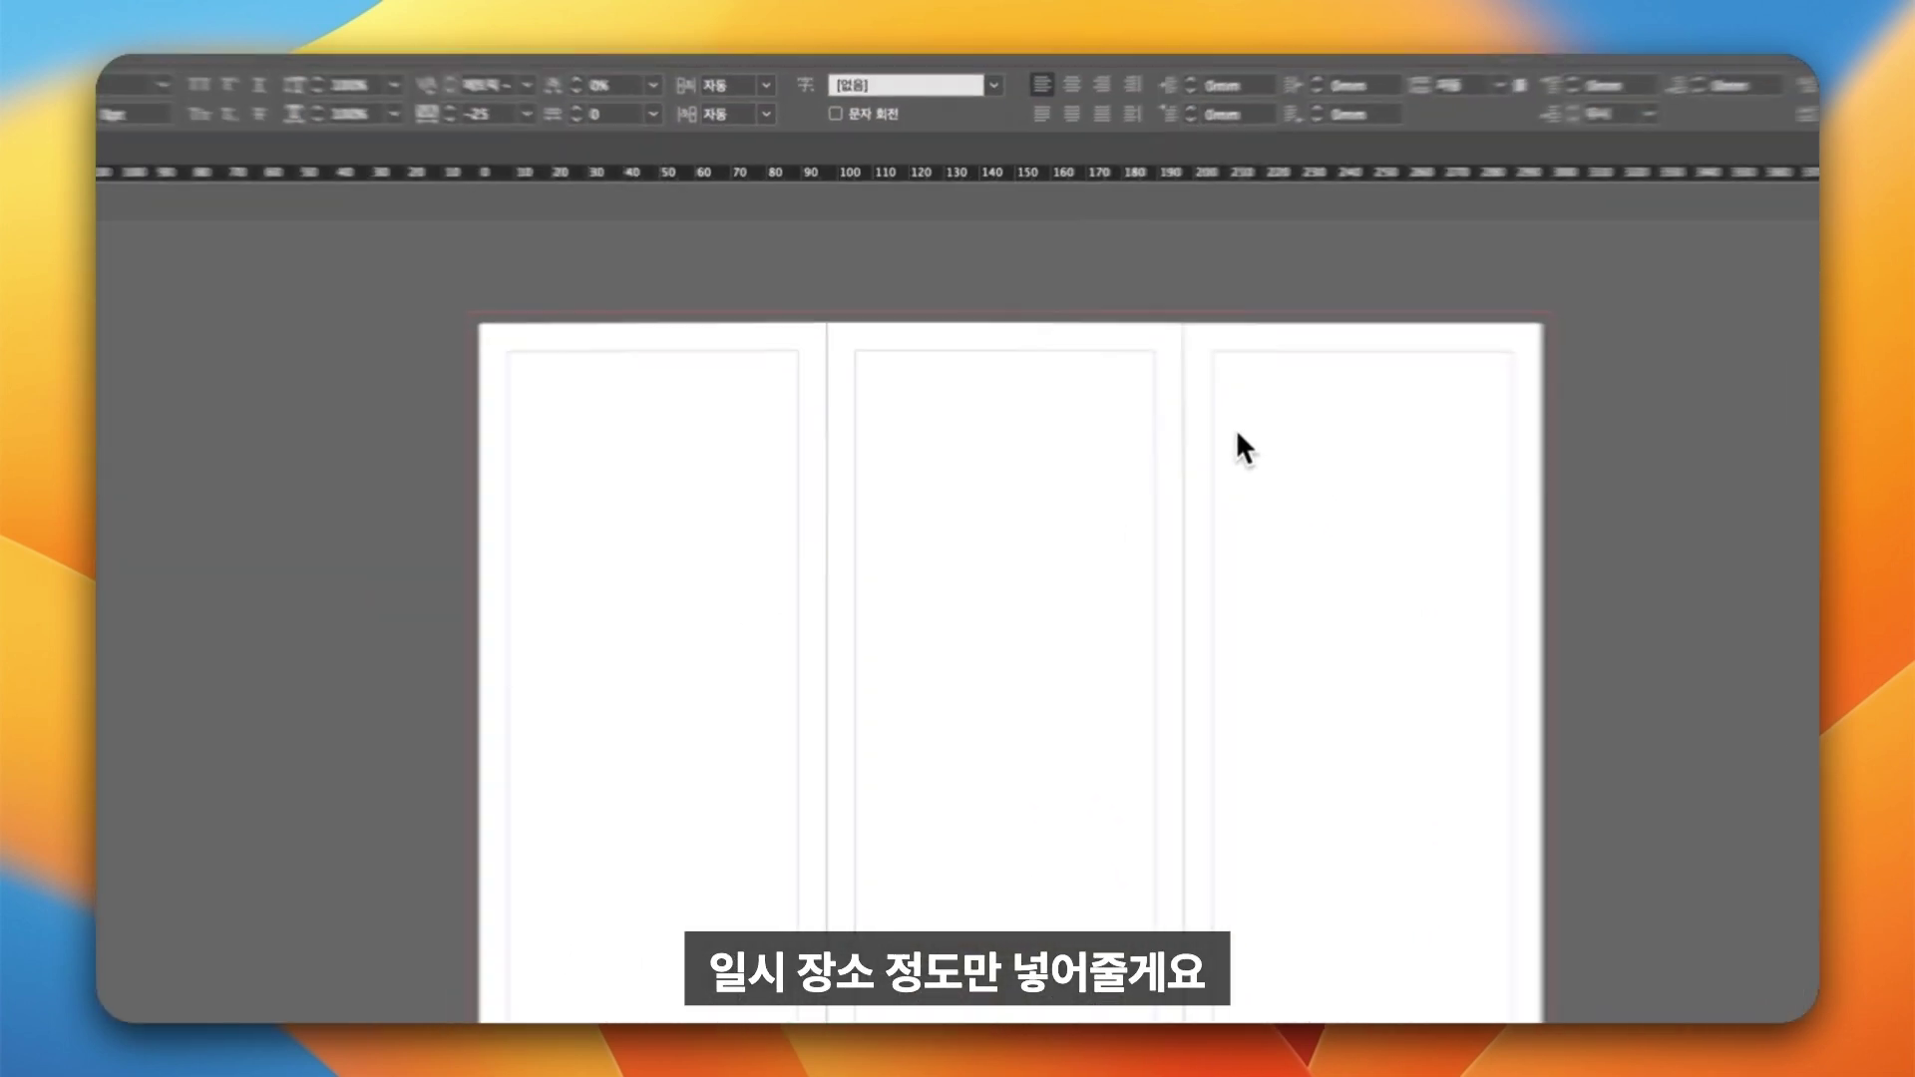
drag(1114, 301, 1325, 438)
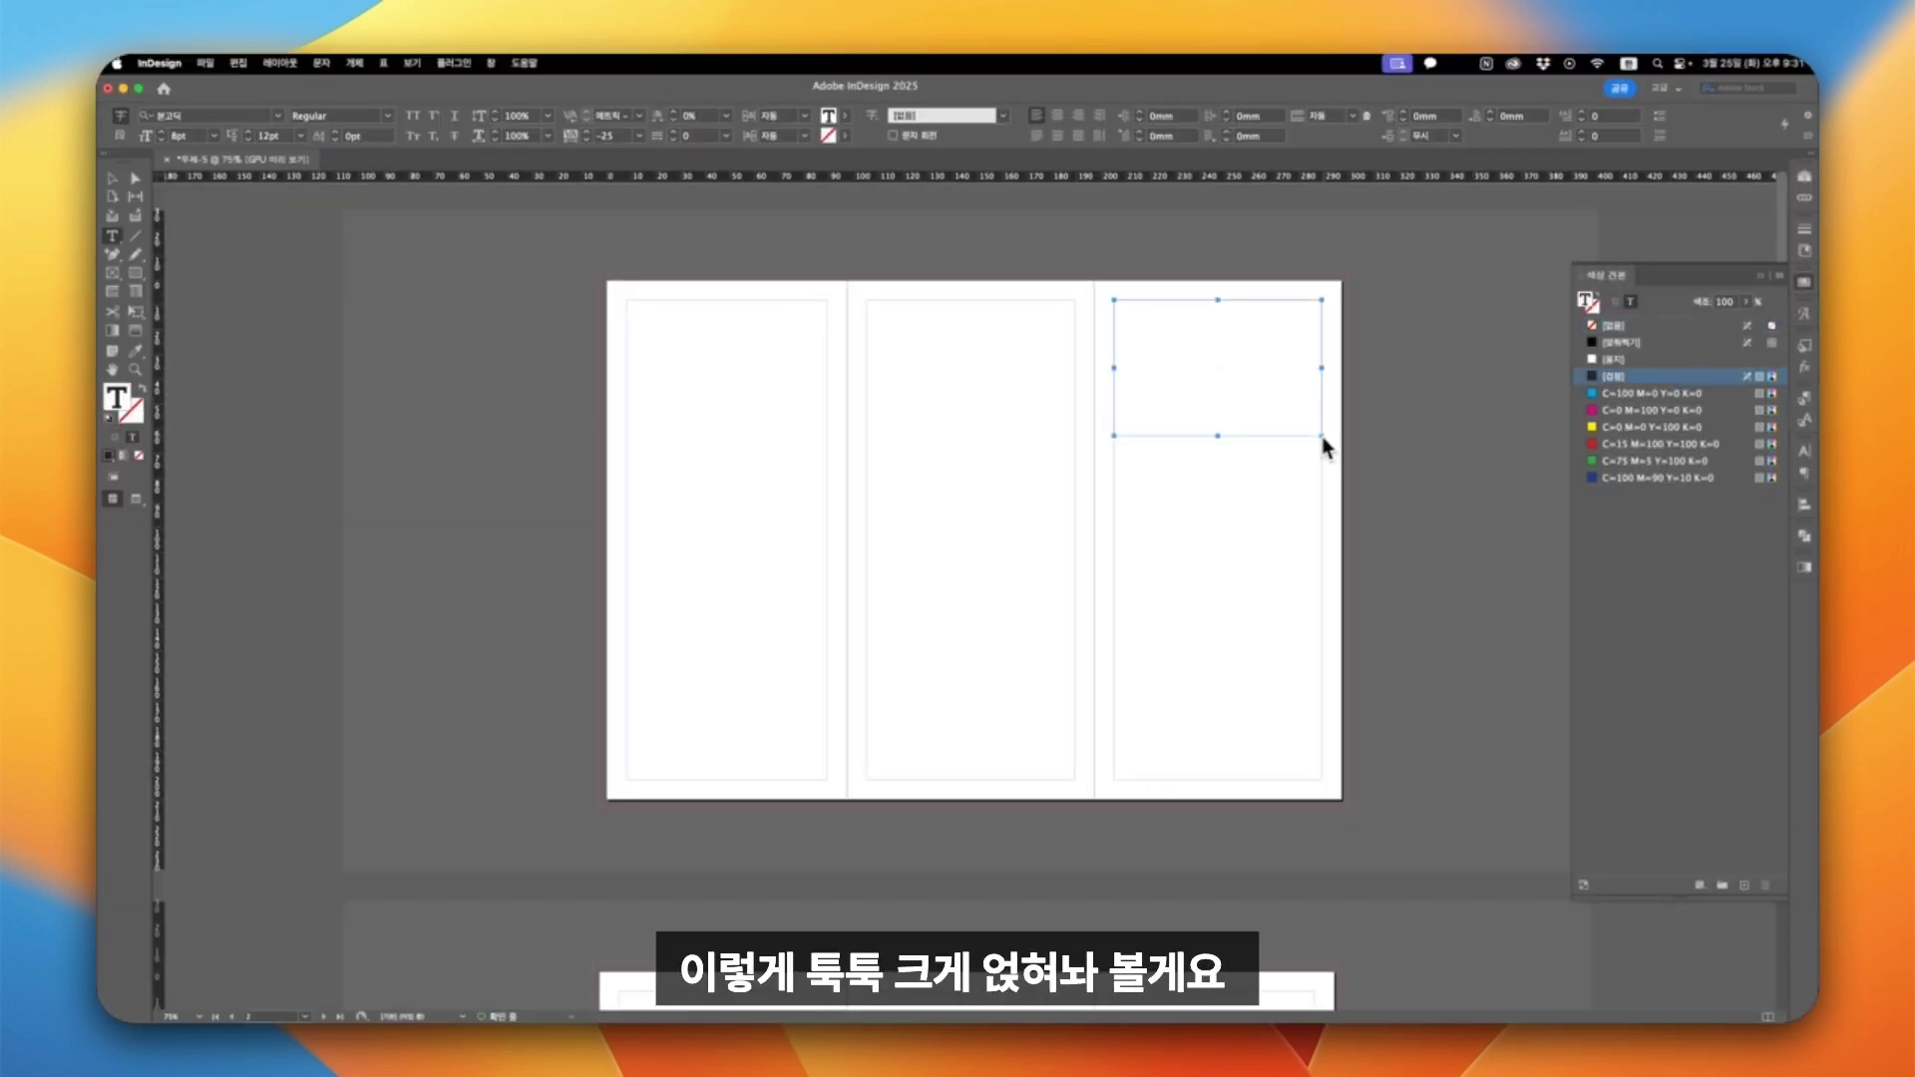
key(super+v)
Place the pink blossom image from the 이미지 folder below the cover text, about 72 × 88 mm.
key(super+Tab)
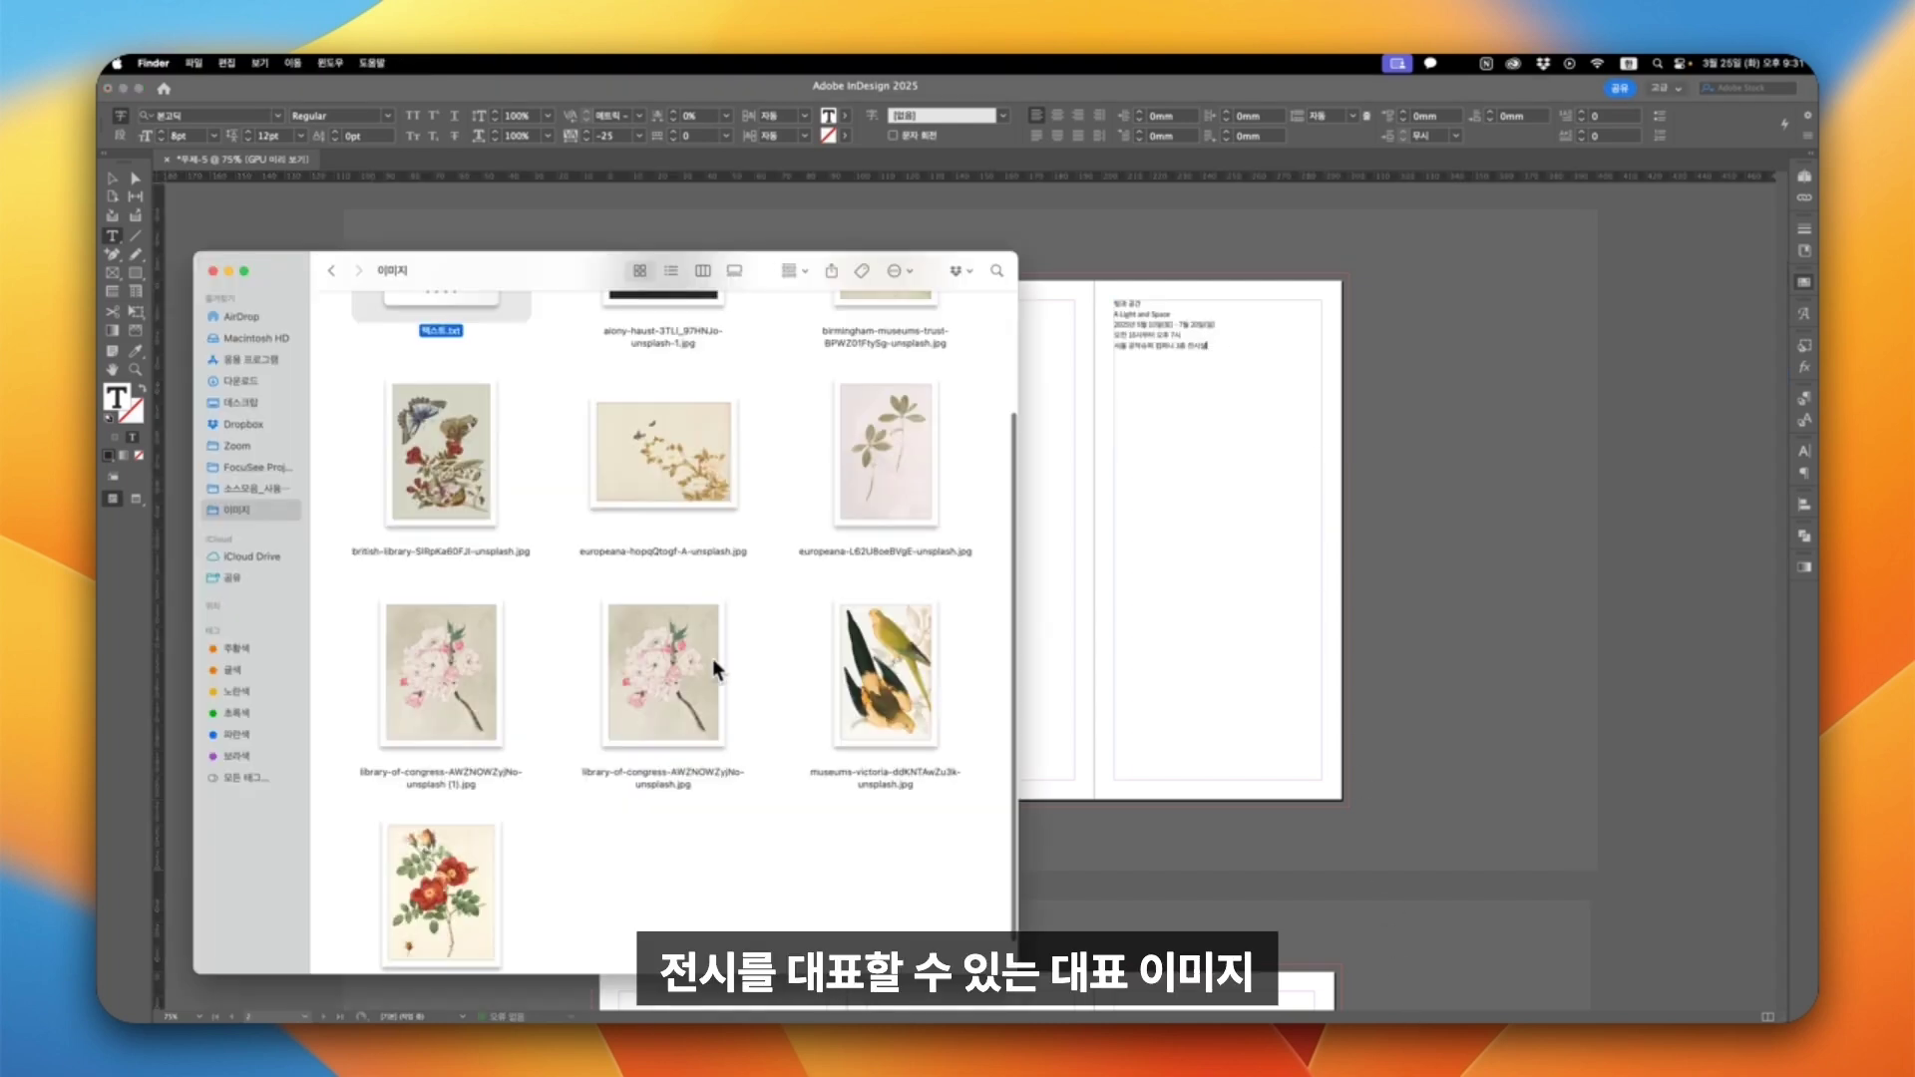
mouse_move(668, 693)
mouse_down()
mouse_move(1122, 498)
mouse_move(1115, 448)
mouse_move(1300, 651)
mouse_up()
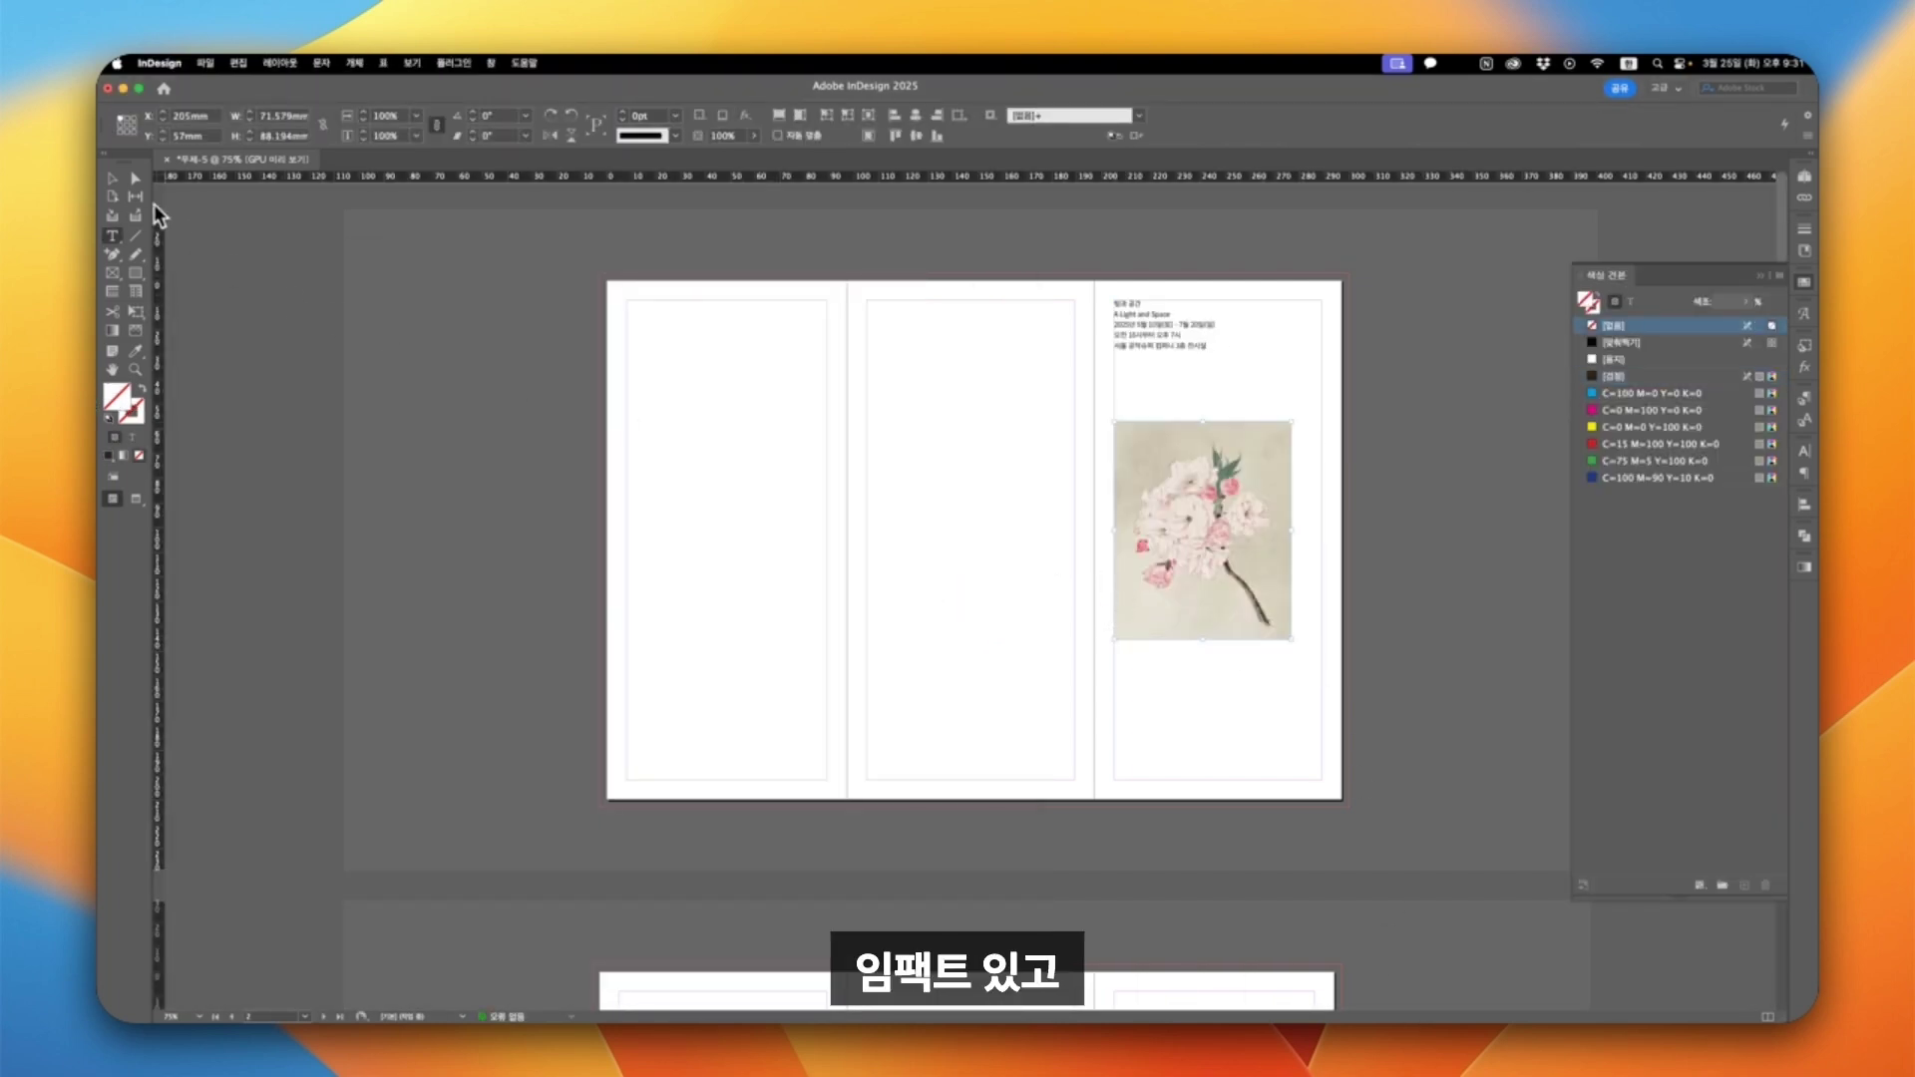
Enlarge the cover's blossom image proportionally to about 92 × 113 mm, extending it to the page's outer edge.
drag(1293, 643, 1342, 666)
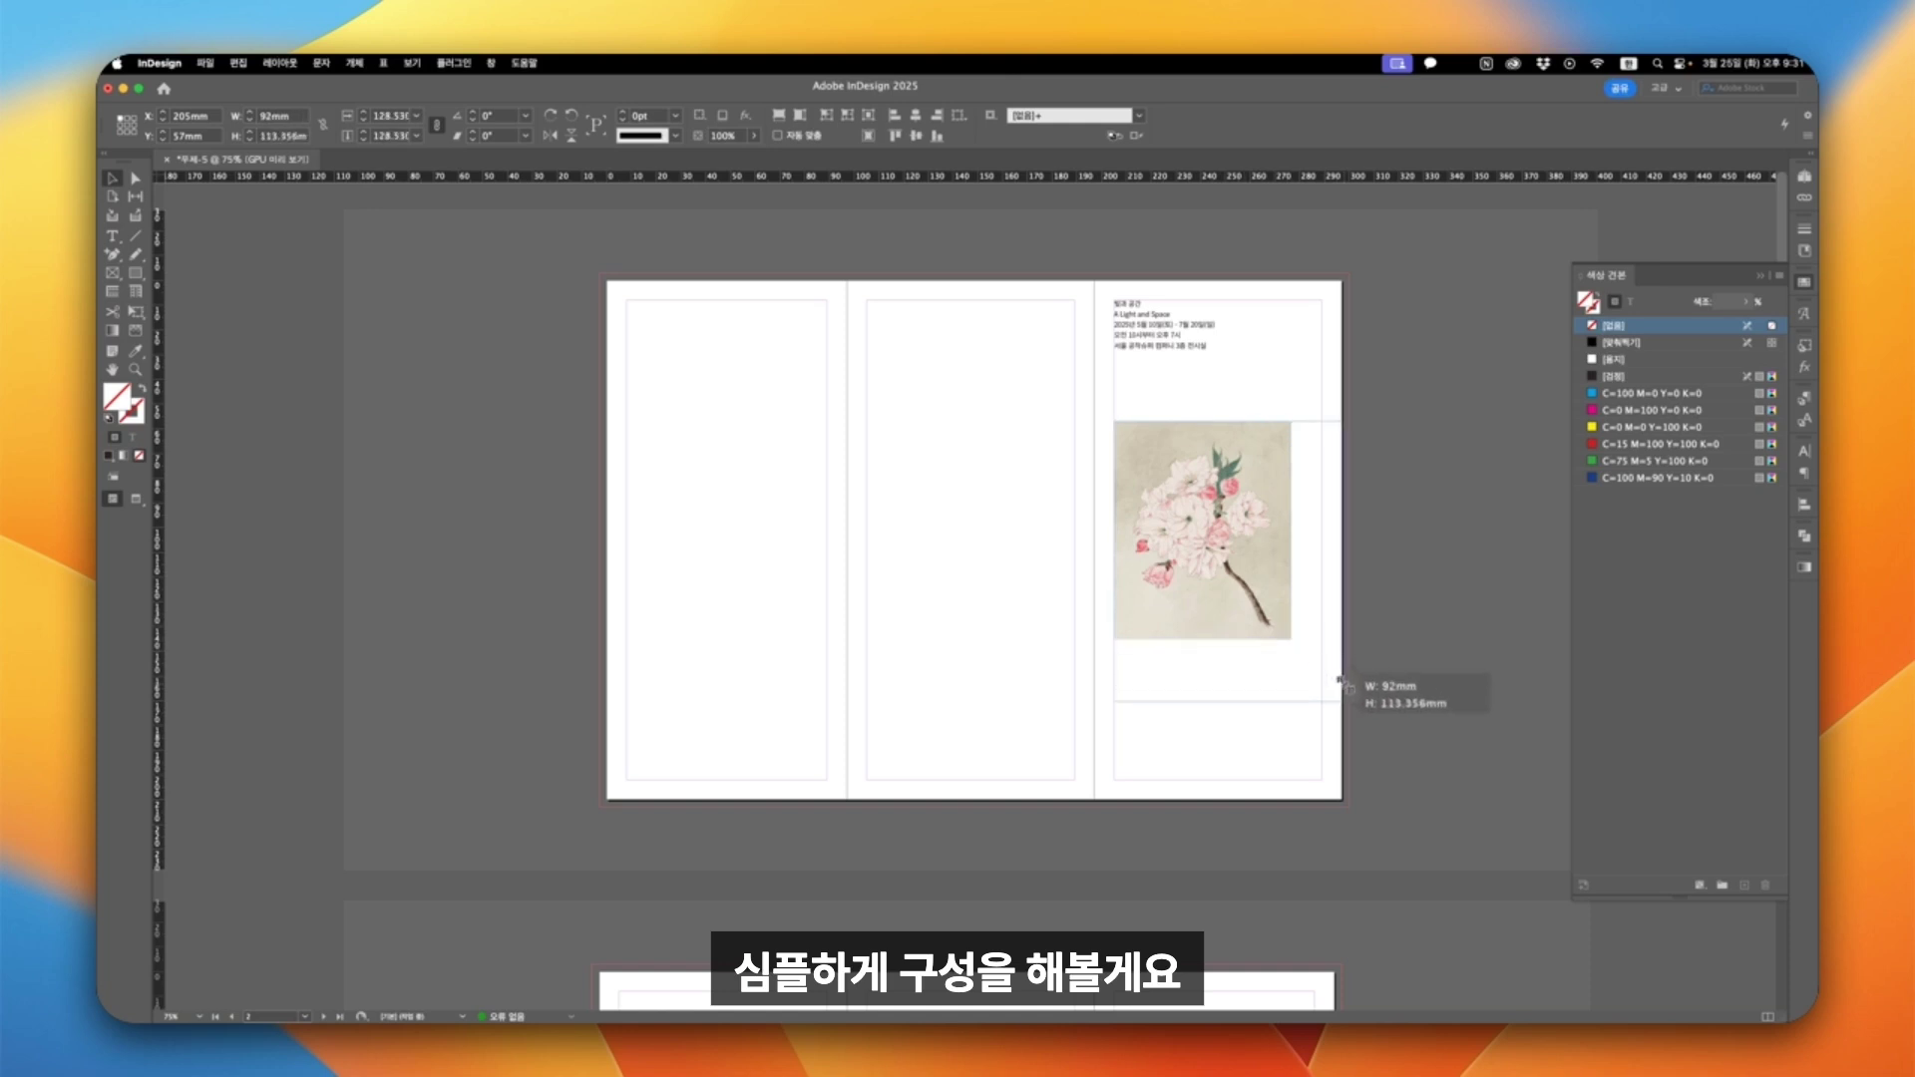
Place the green plant image on the second spread's first page, and the golden blossom and leaf-pattern images on its middle page.
scroll(1067, 445, down, 10)
click(856, 821)
drag(1000, 868, 998, 863)
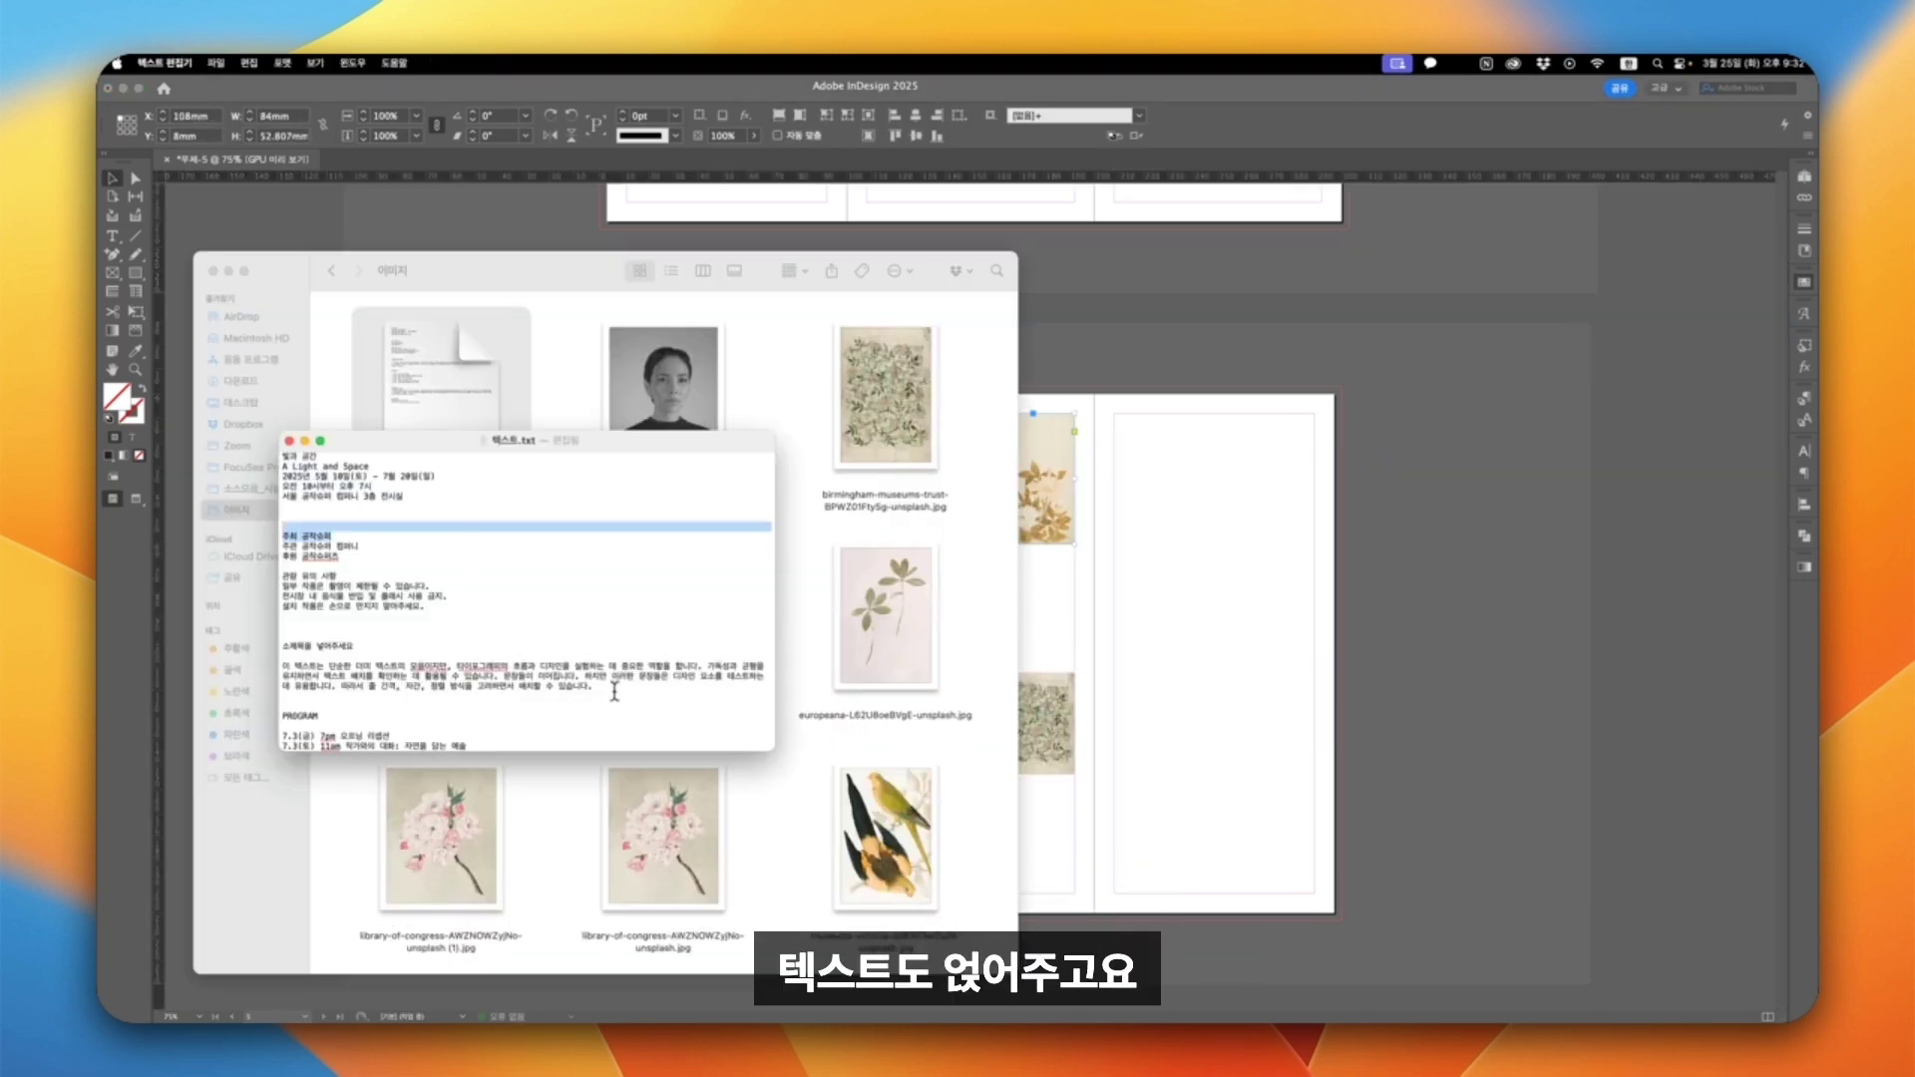
Copy the subheading and dummy paragraph from 텍스트.txt into a new text frame, about 84 × 48 mm, below the plant image.
drag(615, 690, 277, 648)
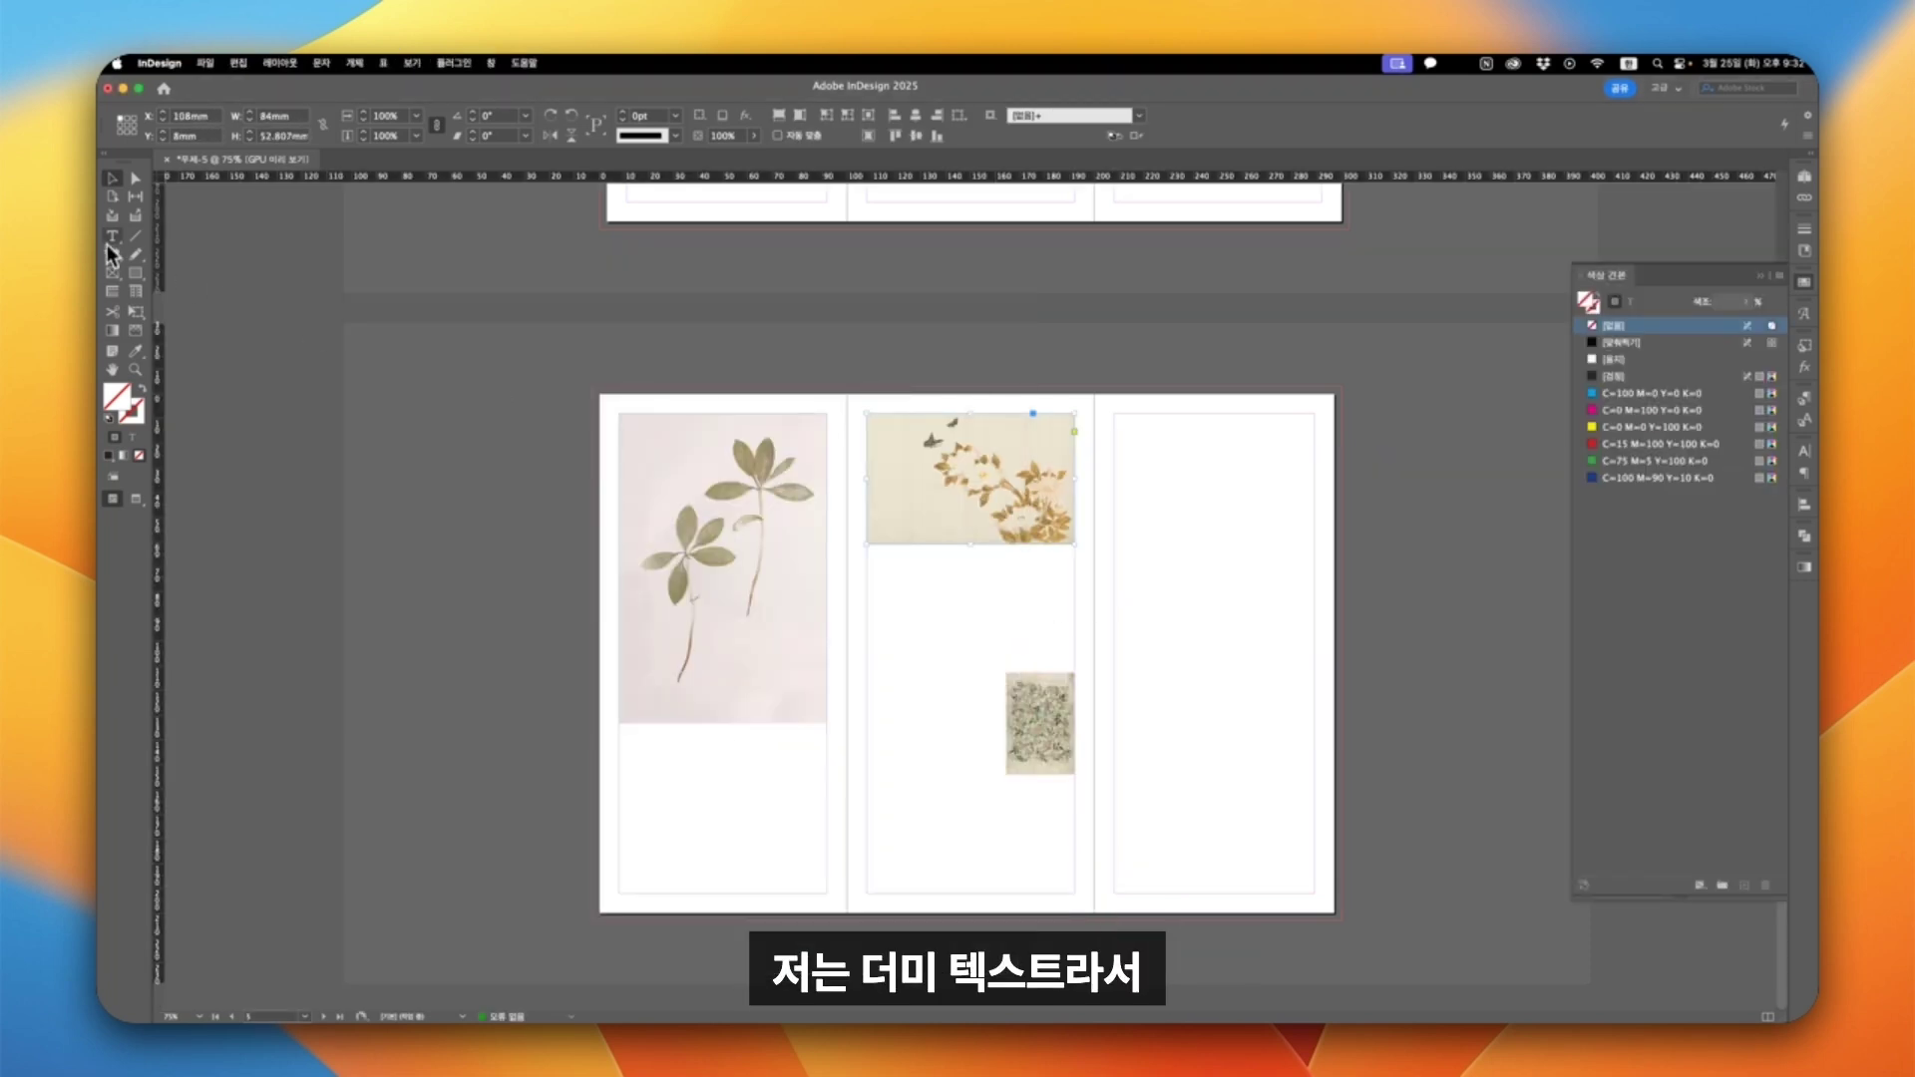
click(112, 240)
drag(619, 754, 831, 877)
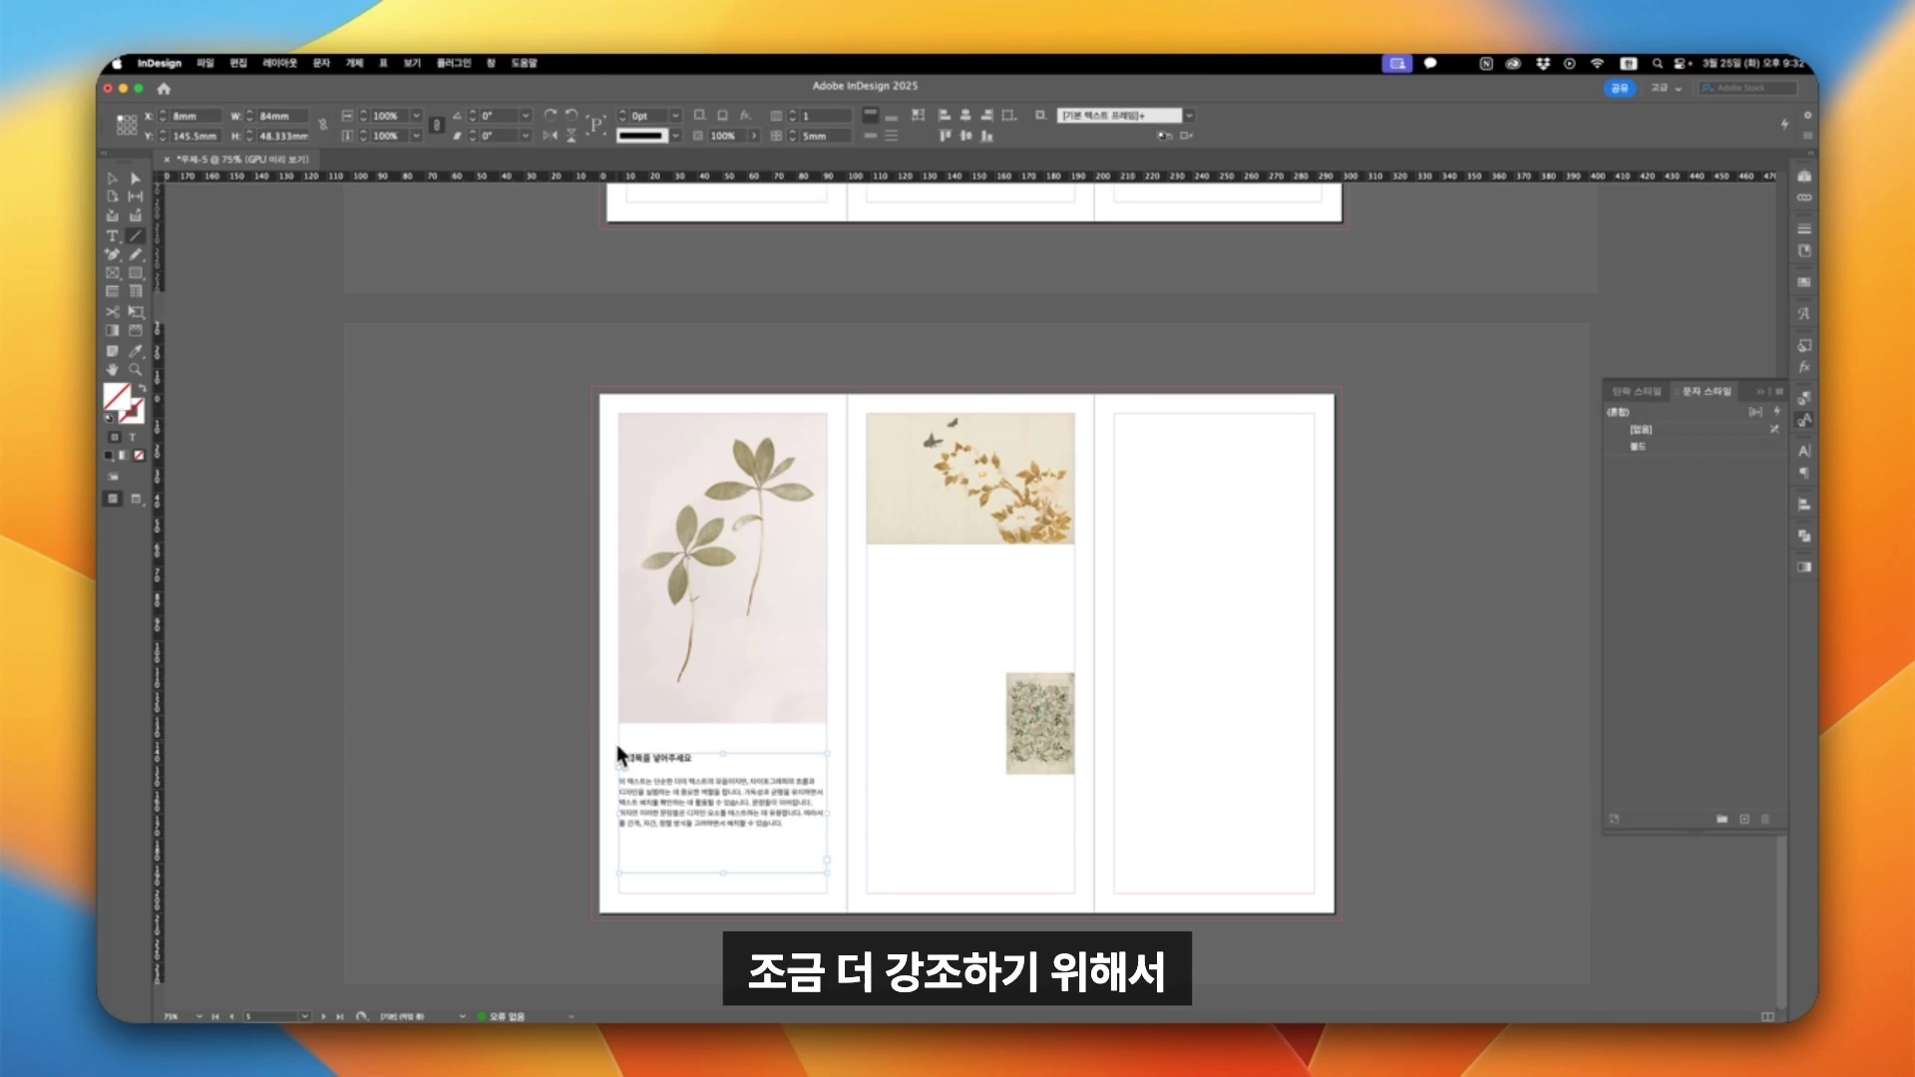
Draw a short accent line above the subheading and duplicate the text block below both images on the middle page.
key(backslash)
drag(641, 746, 645, 744)
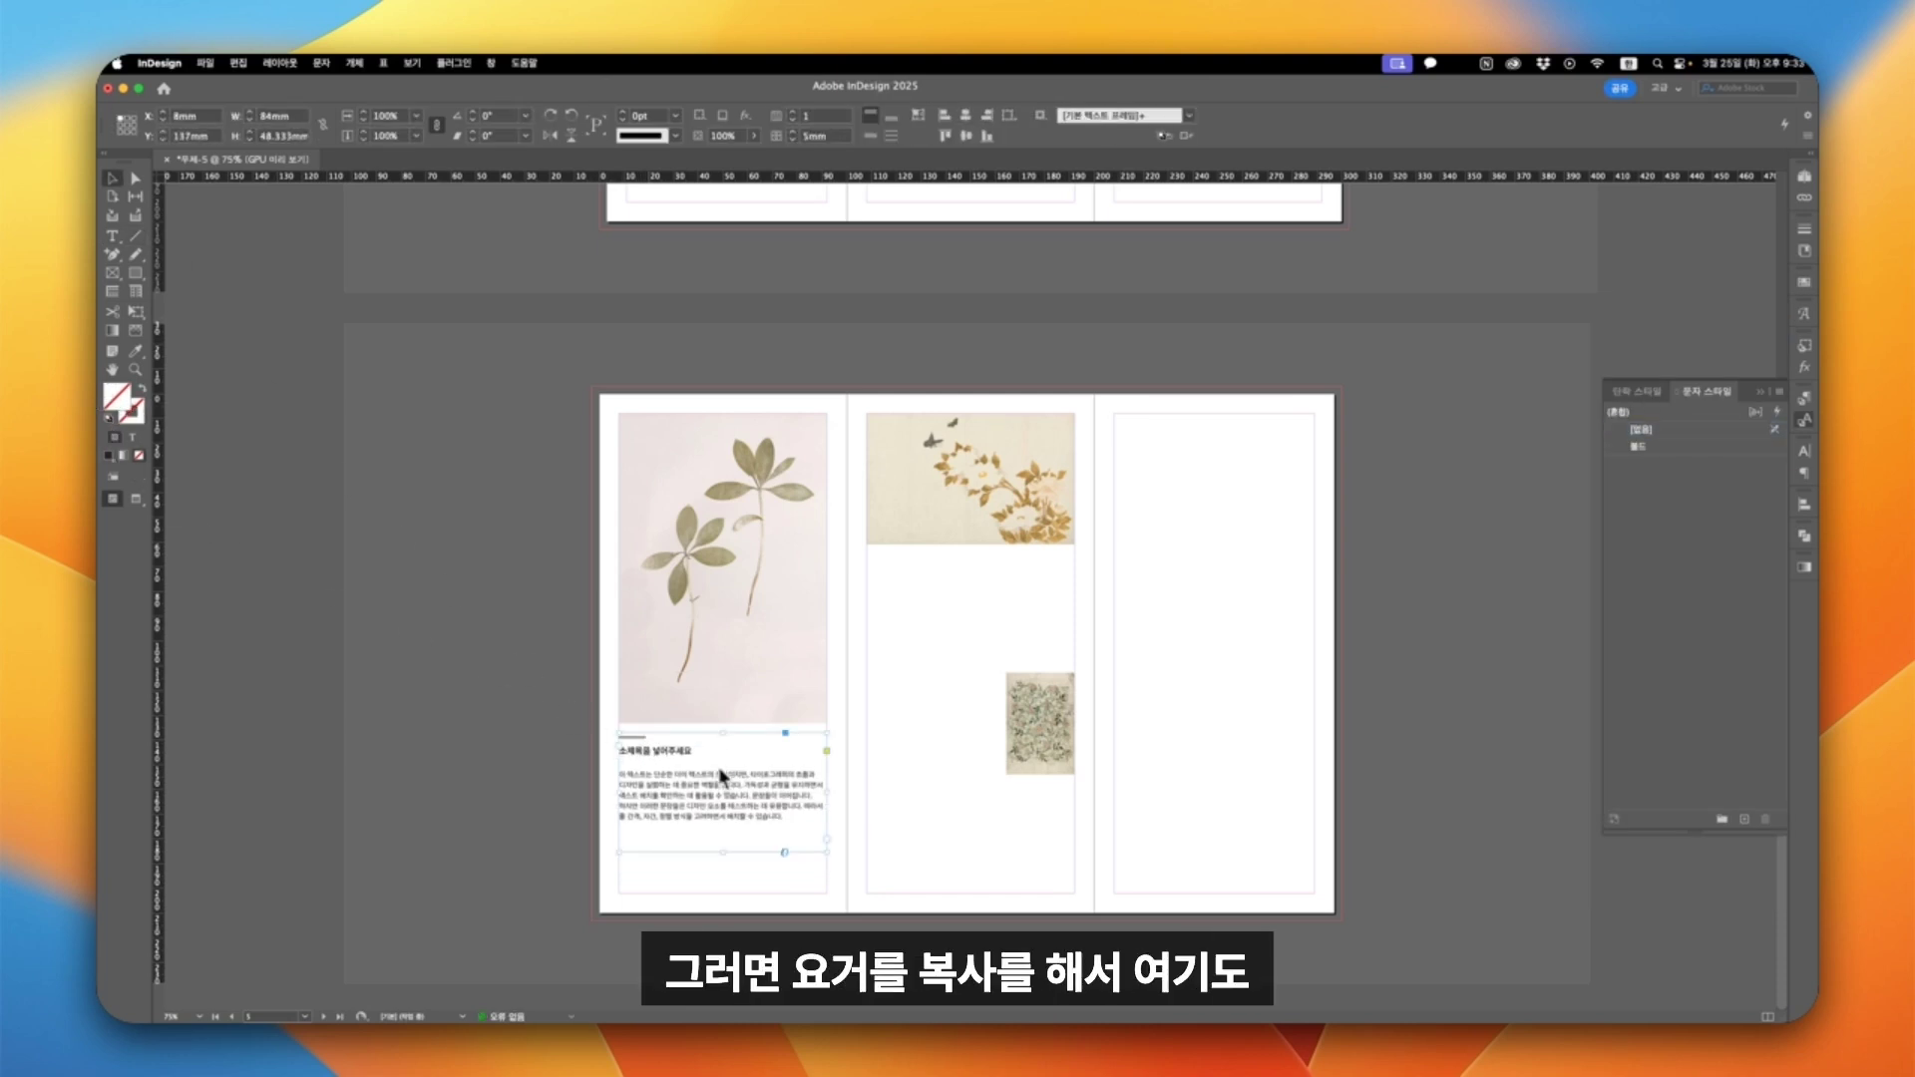
drag(721, 774, 920, 815)
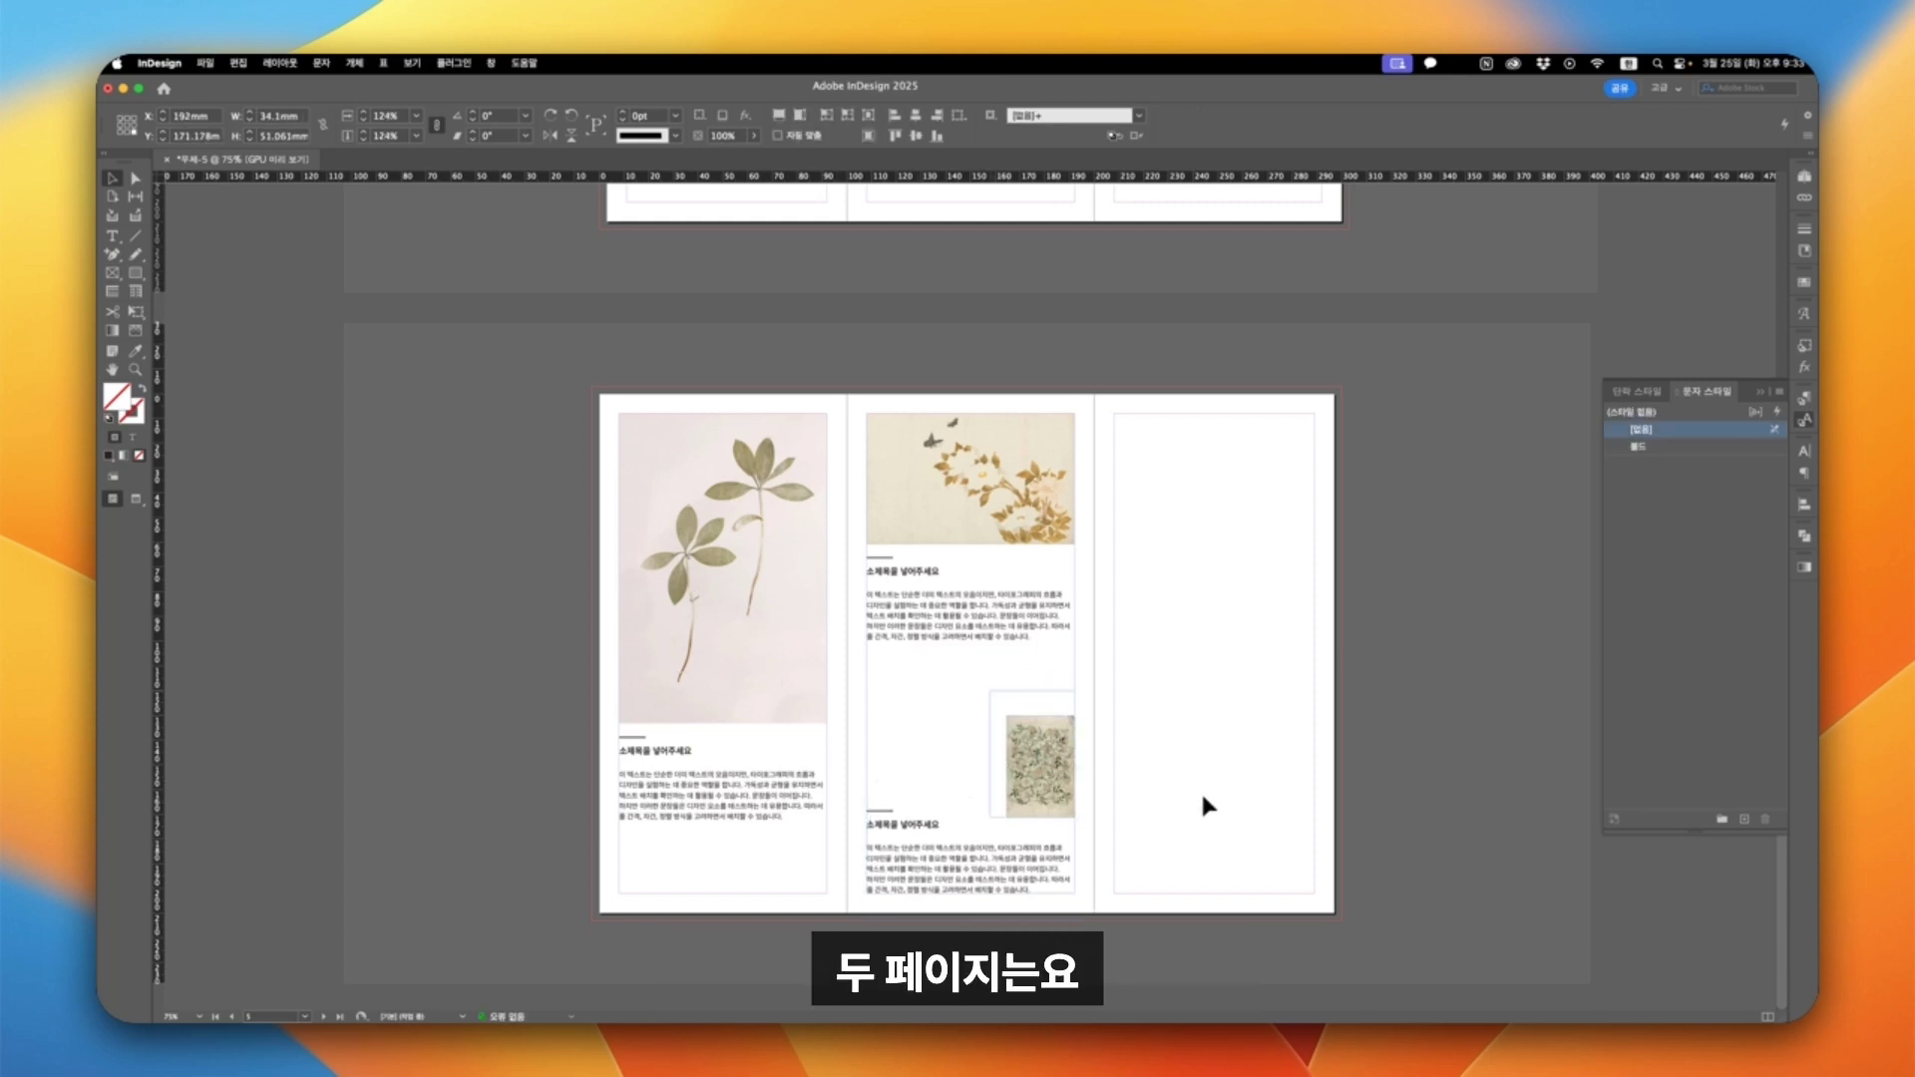
Set up the PROGRAM schedule within the third page's margins, with an accent line above the heading and rules between rows.
click(1117, 419)
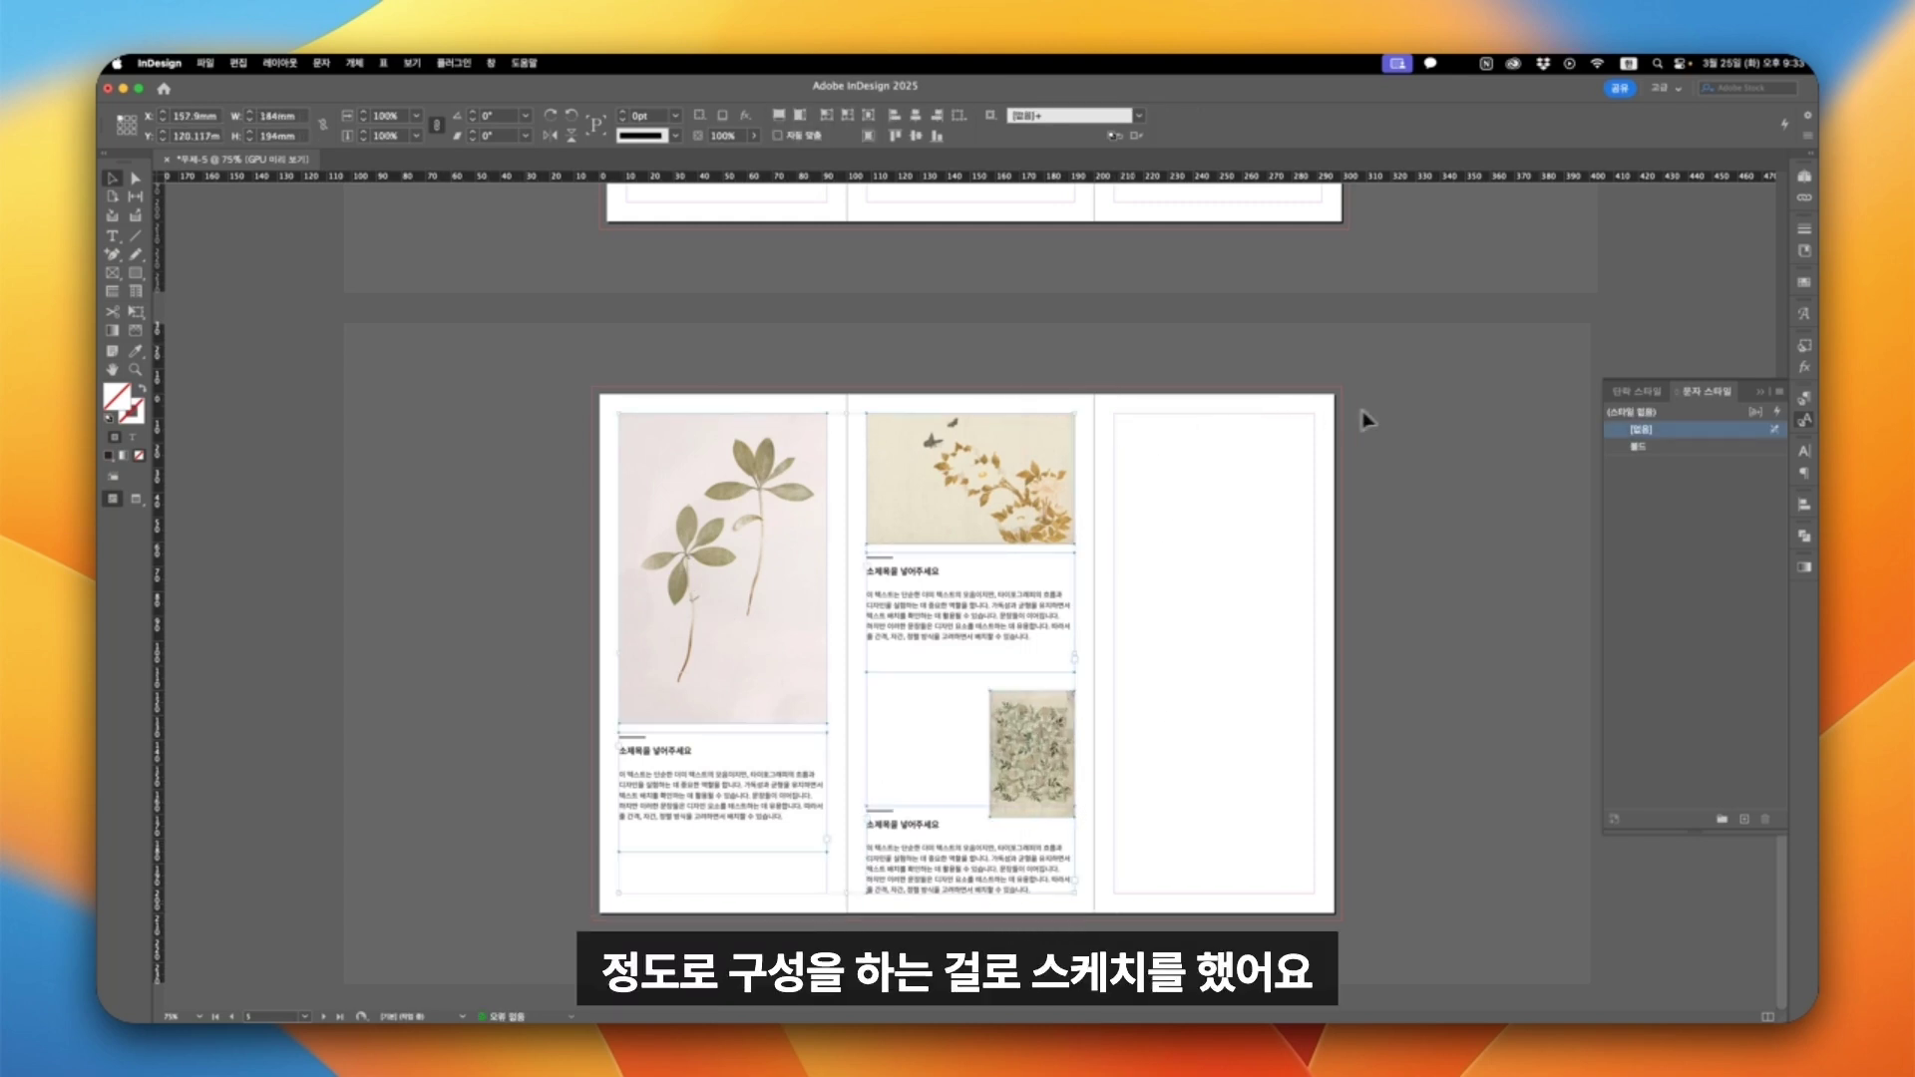
key(m)
drag(1318, 417, 1118, 894)
click(733, 1004)
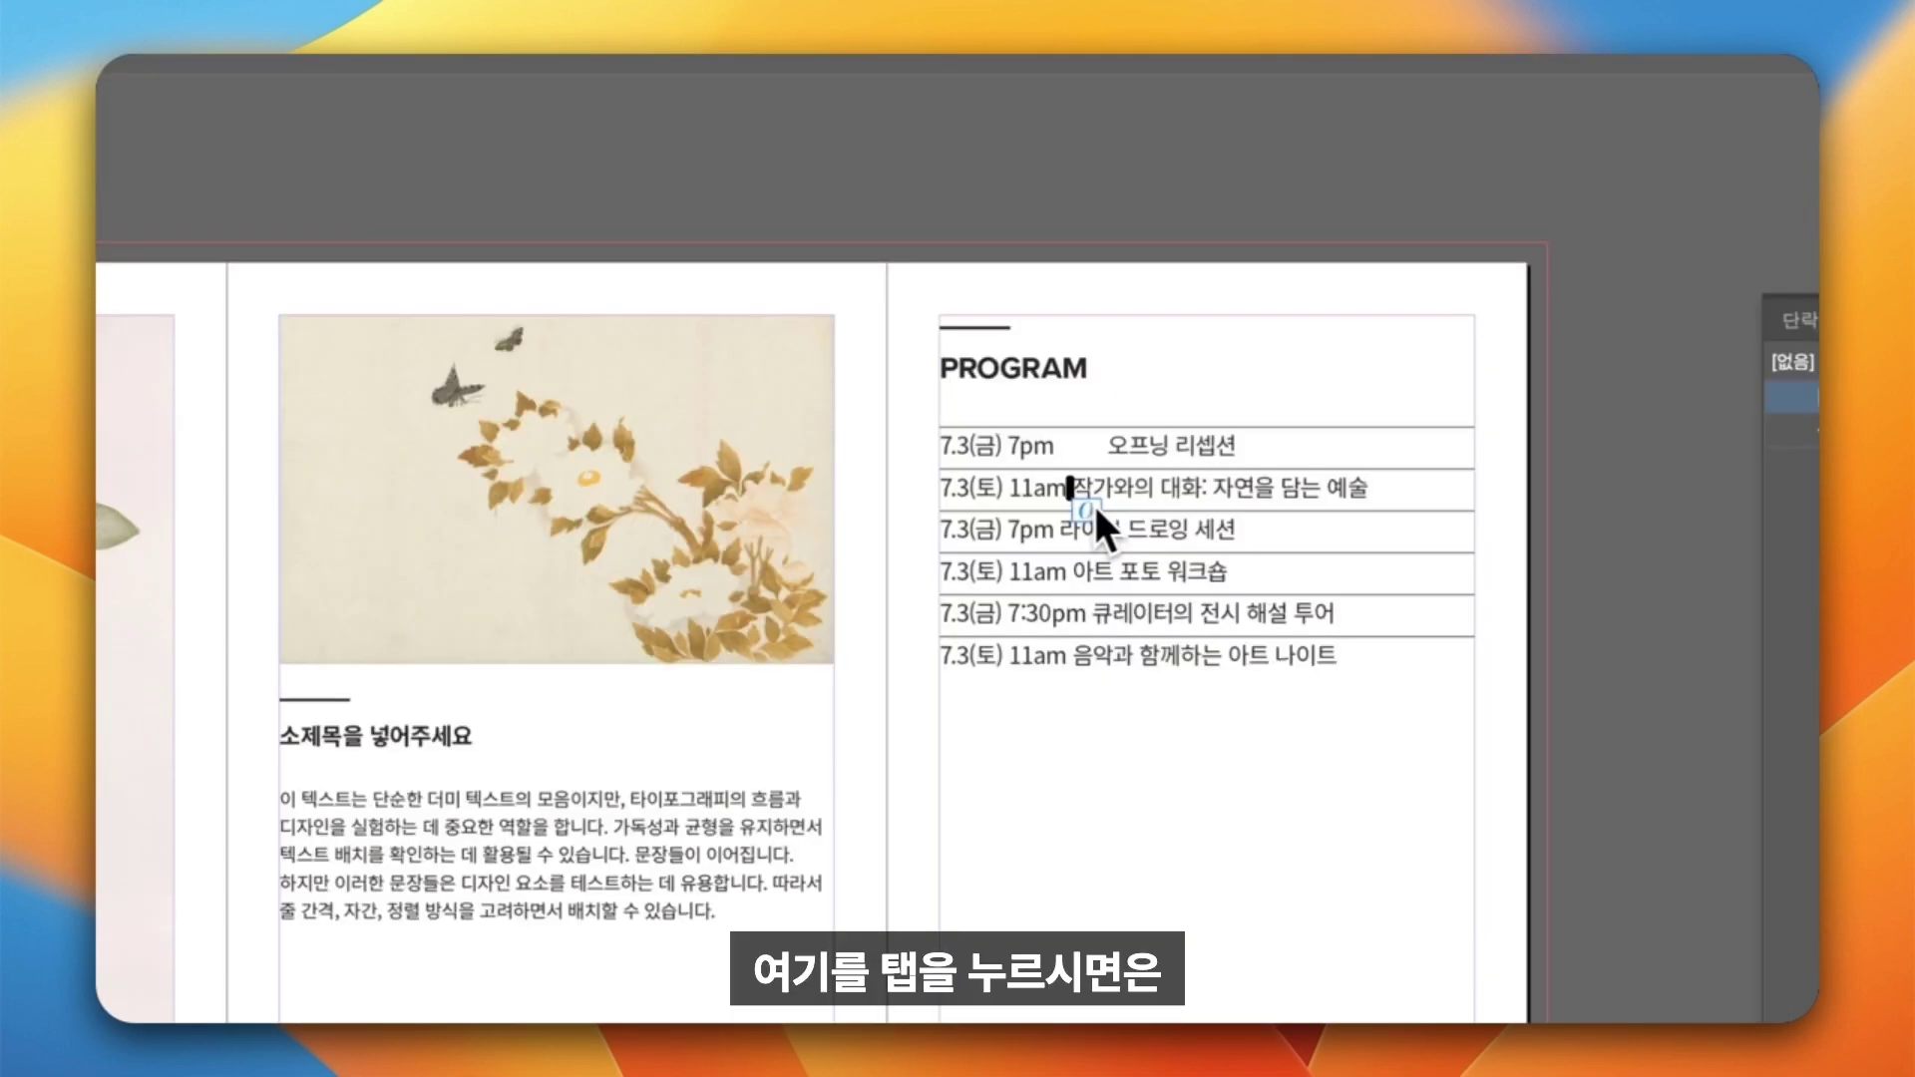
Insert tabs between the date and time and the event title in the remaining PROGRAM rows.
key(Tab)
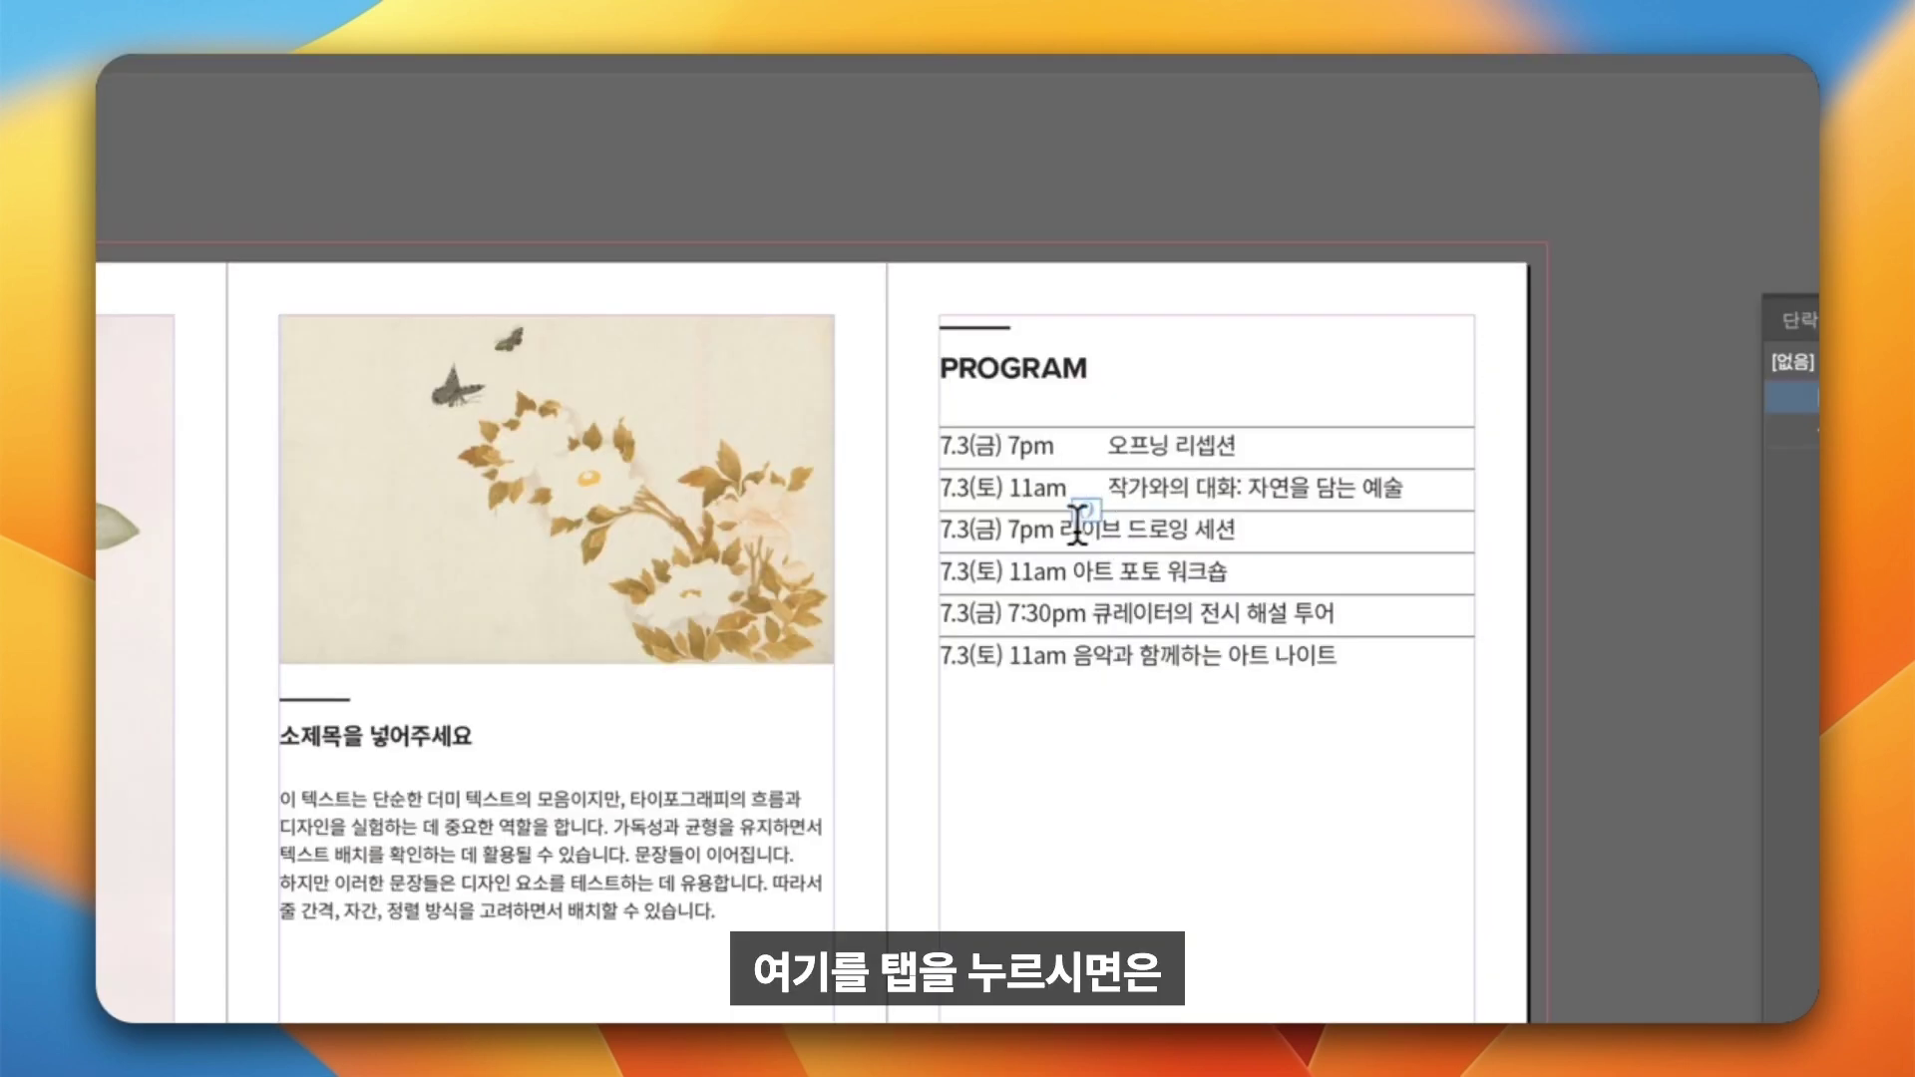
click(1062, 530)
key(Tab)
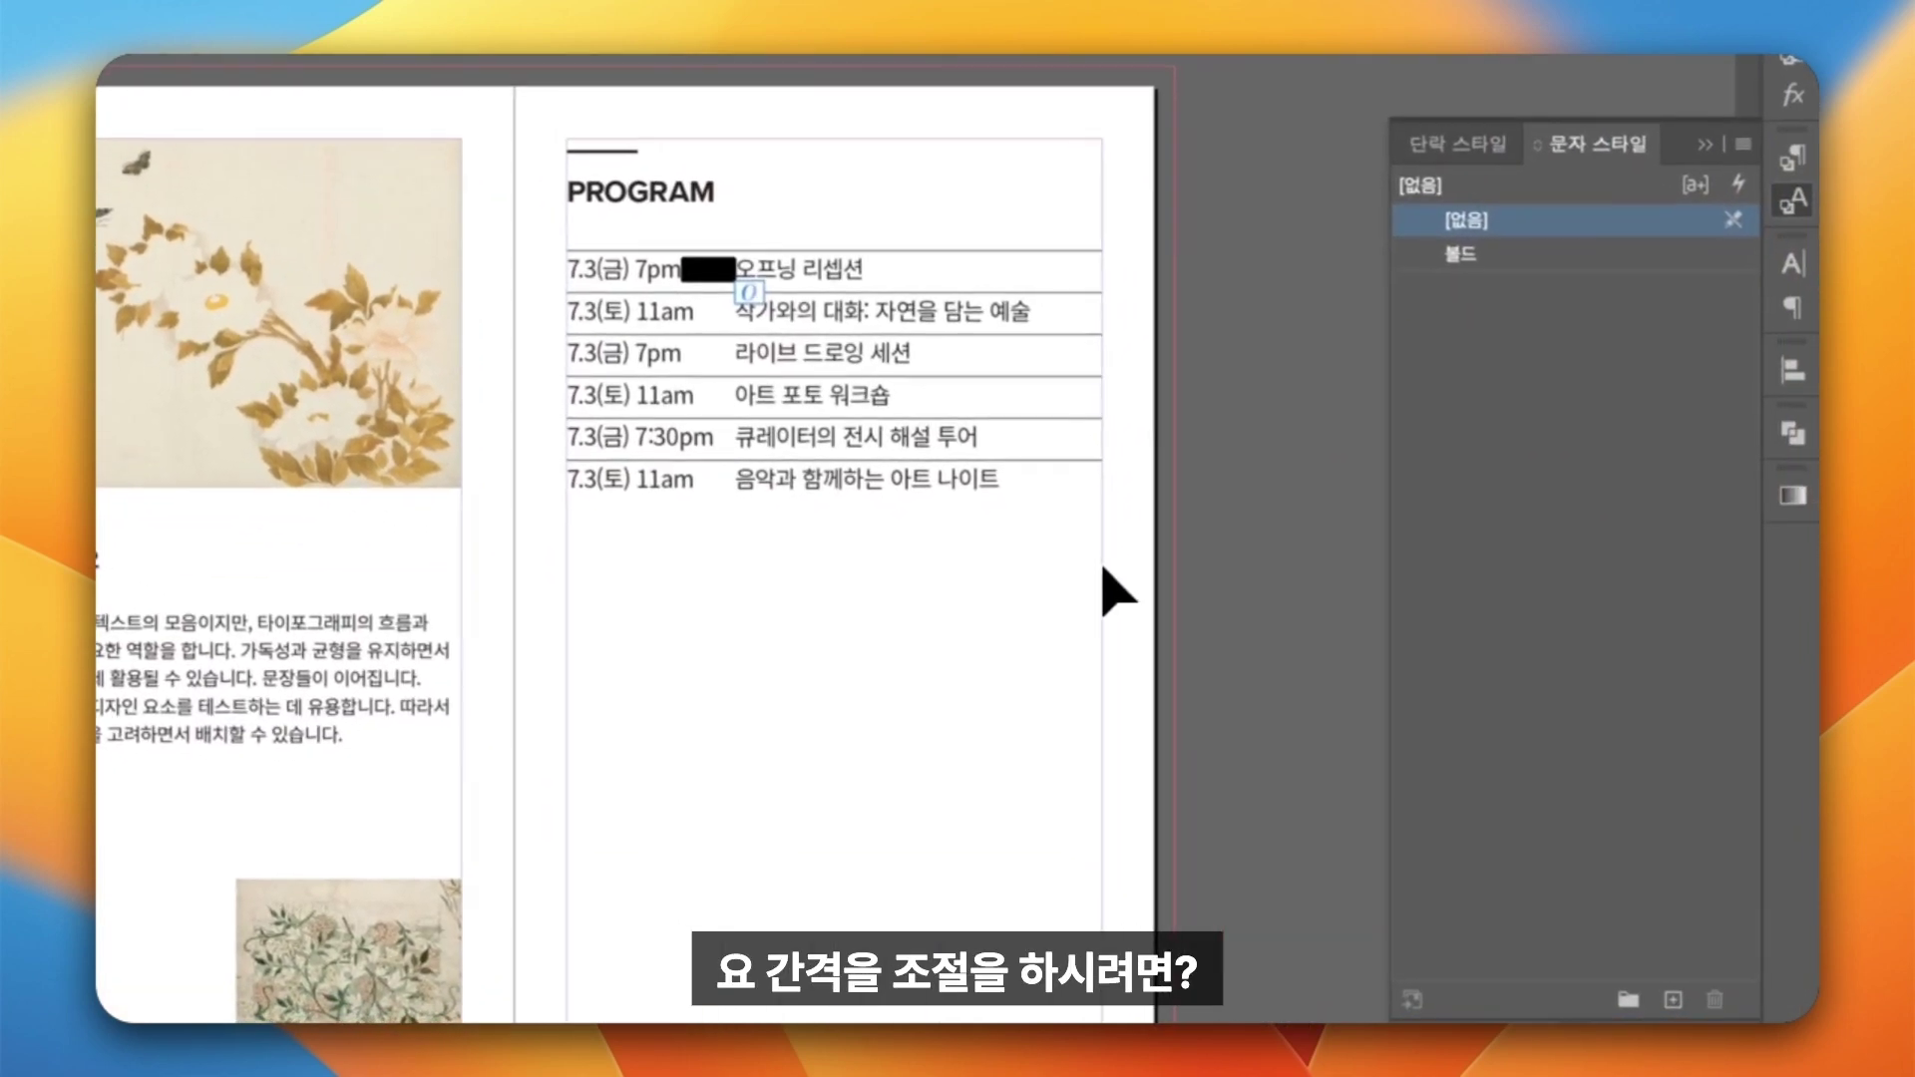
Set a left tab stop at 26 mm for all the PROGRAM schedule rows.
drag(939, 445, 1100, 564)
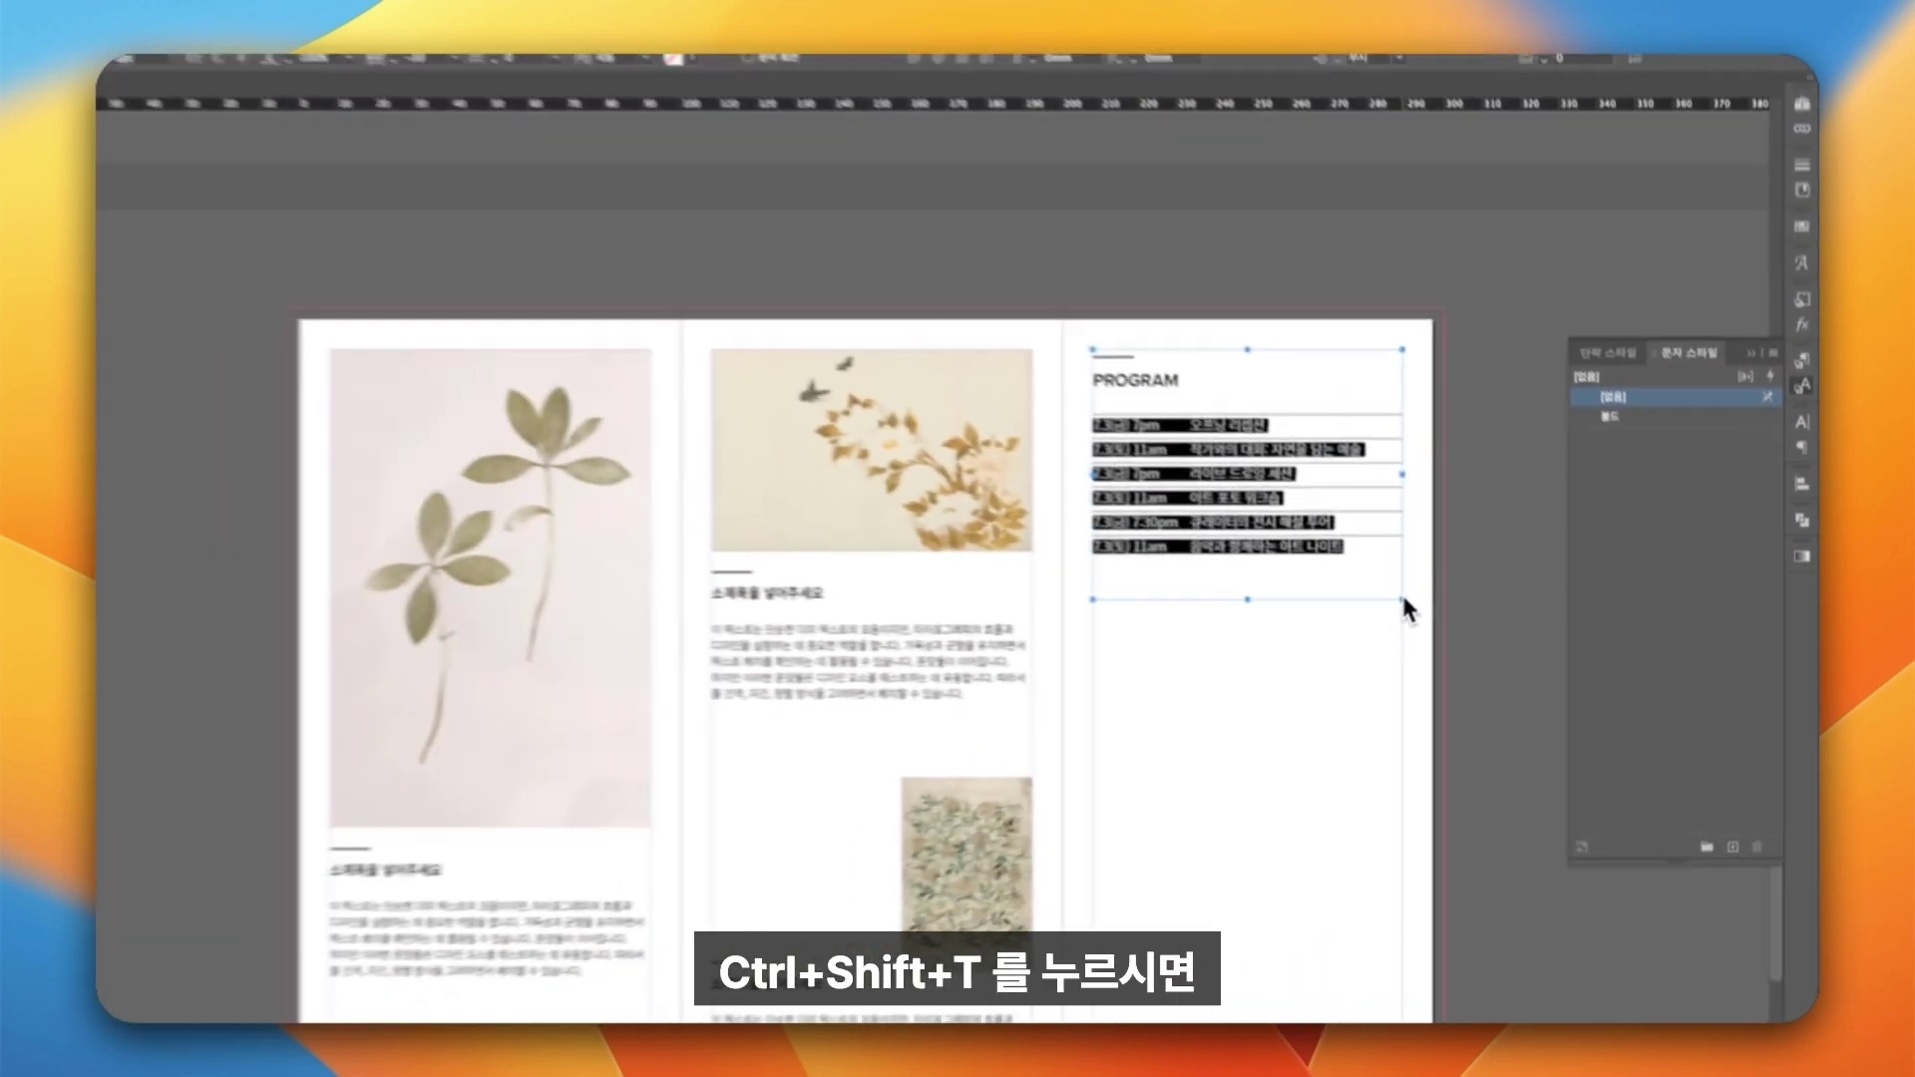
key(ctrl+shift+t)
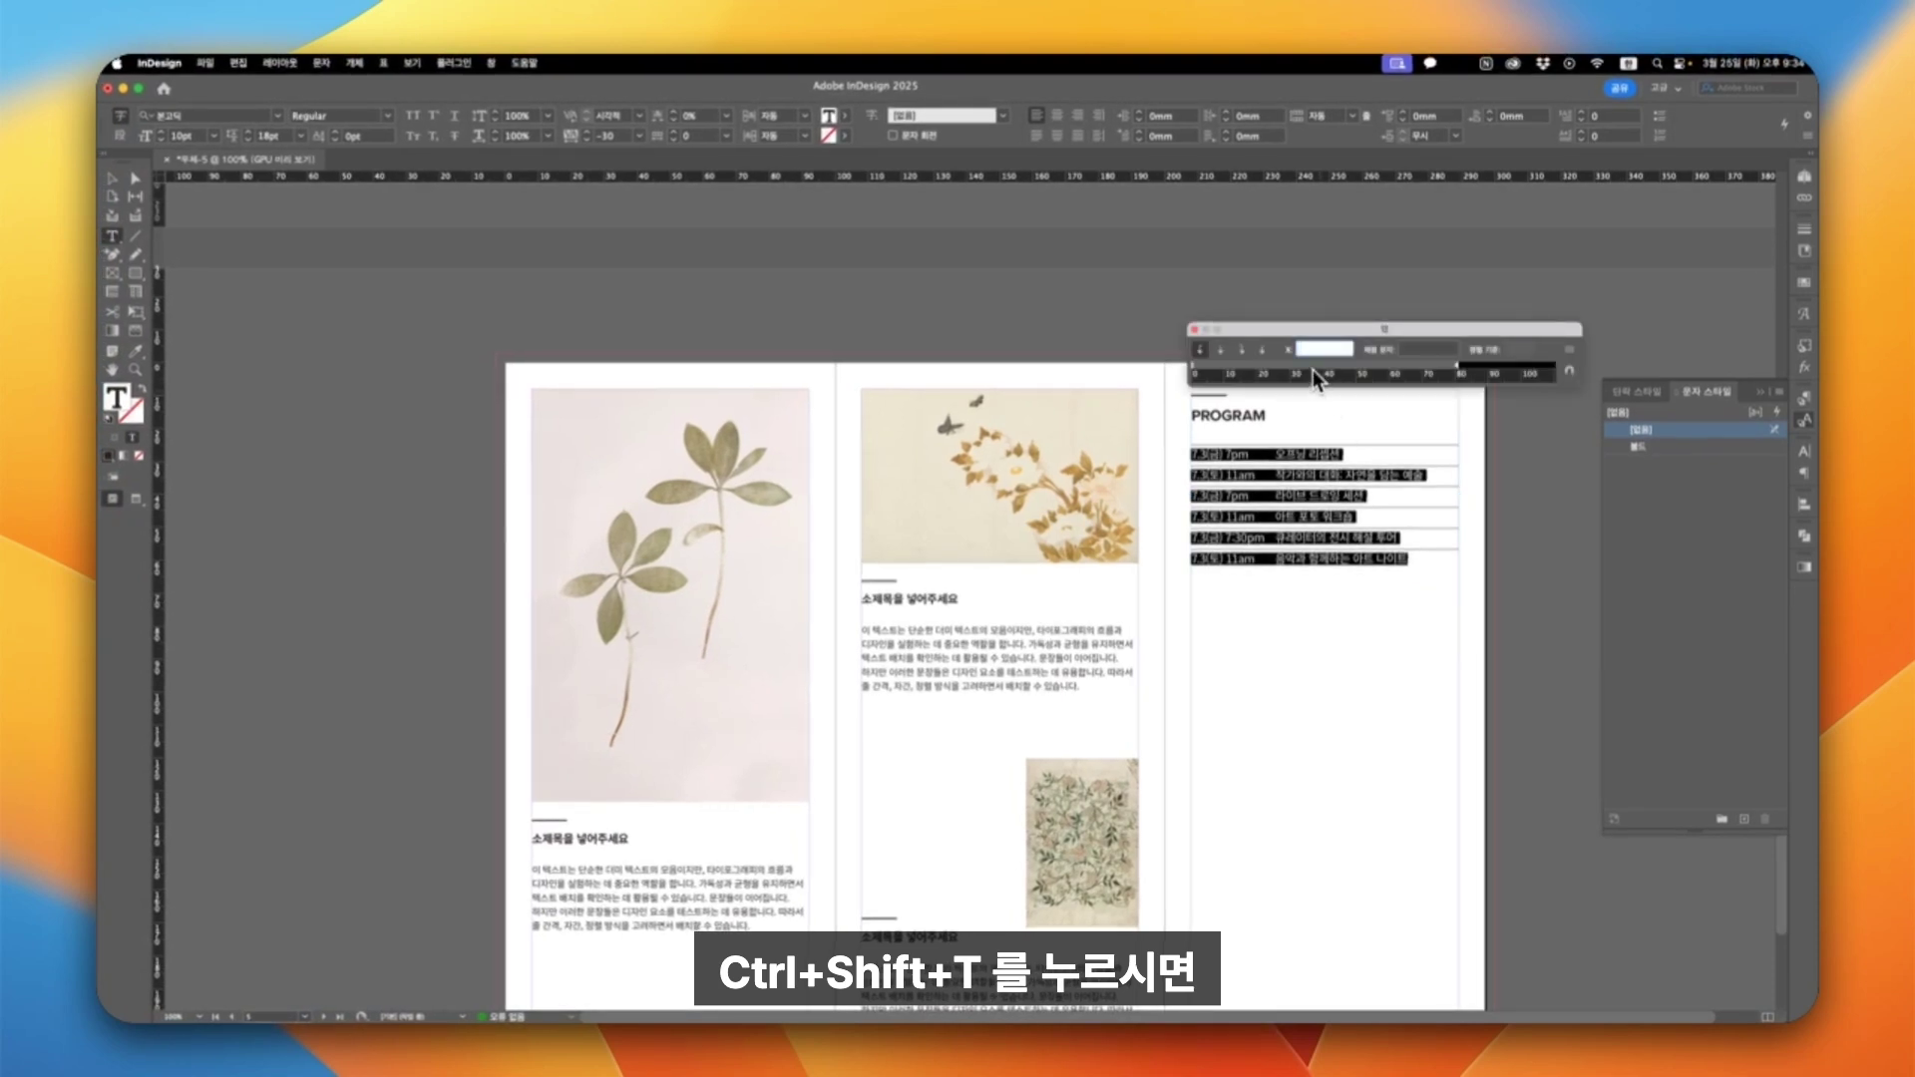
drag(1313, 369, 1282, 366)
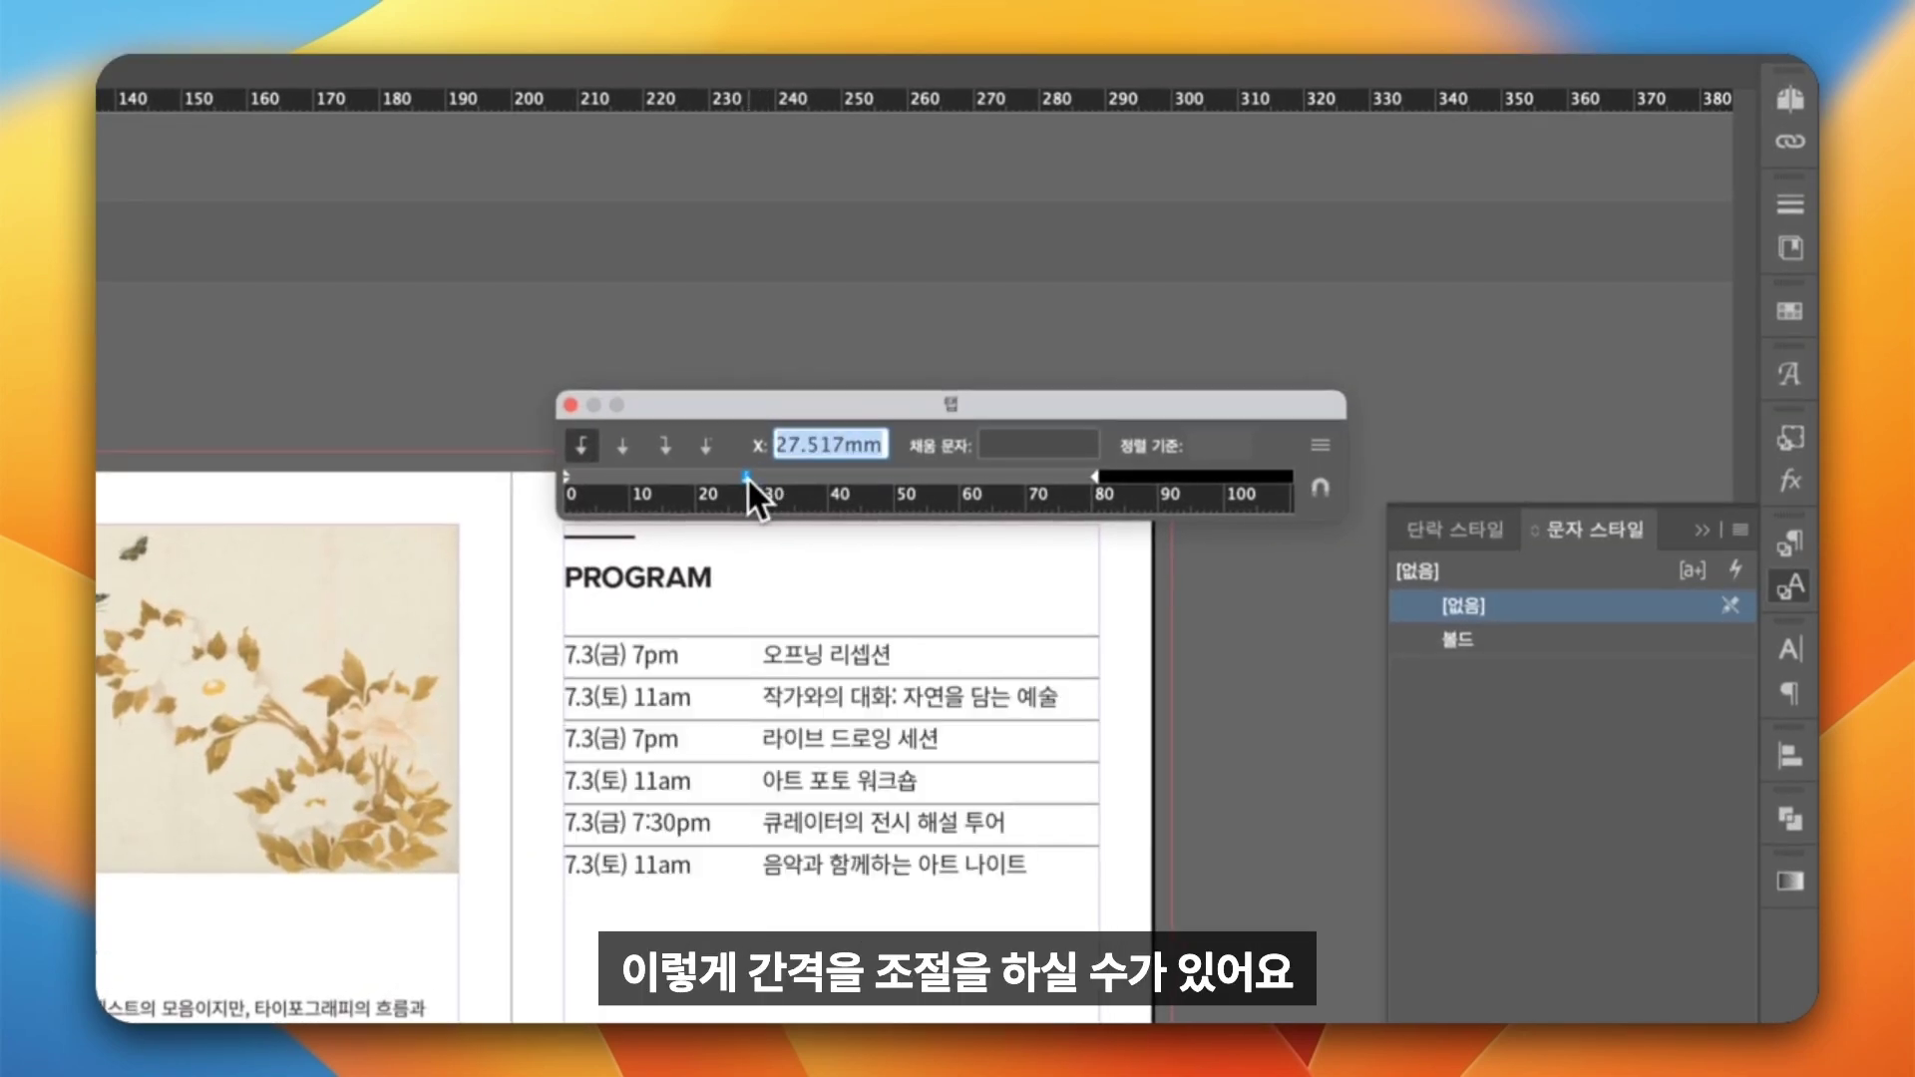
drag(746, 478, 743, 476)
text(26)
key(Tab)
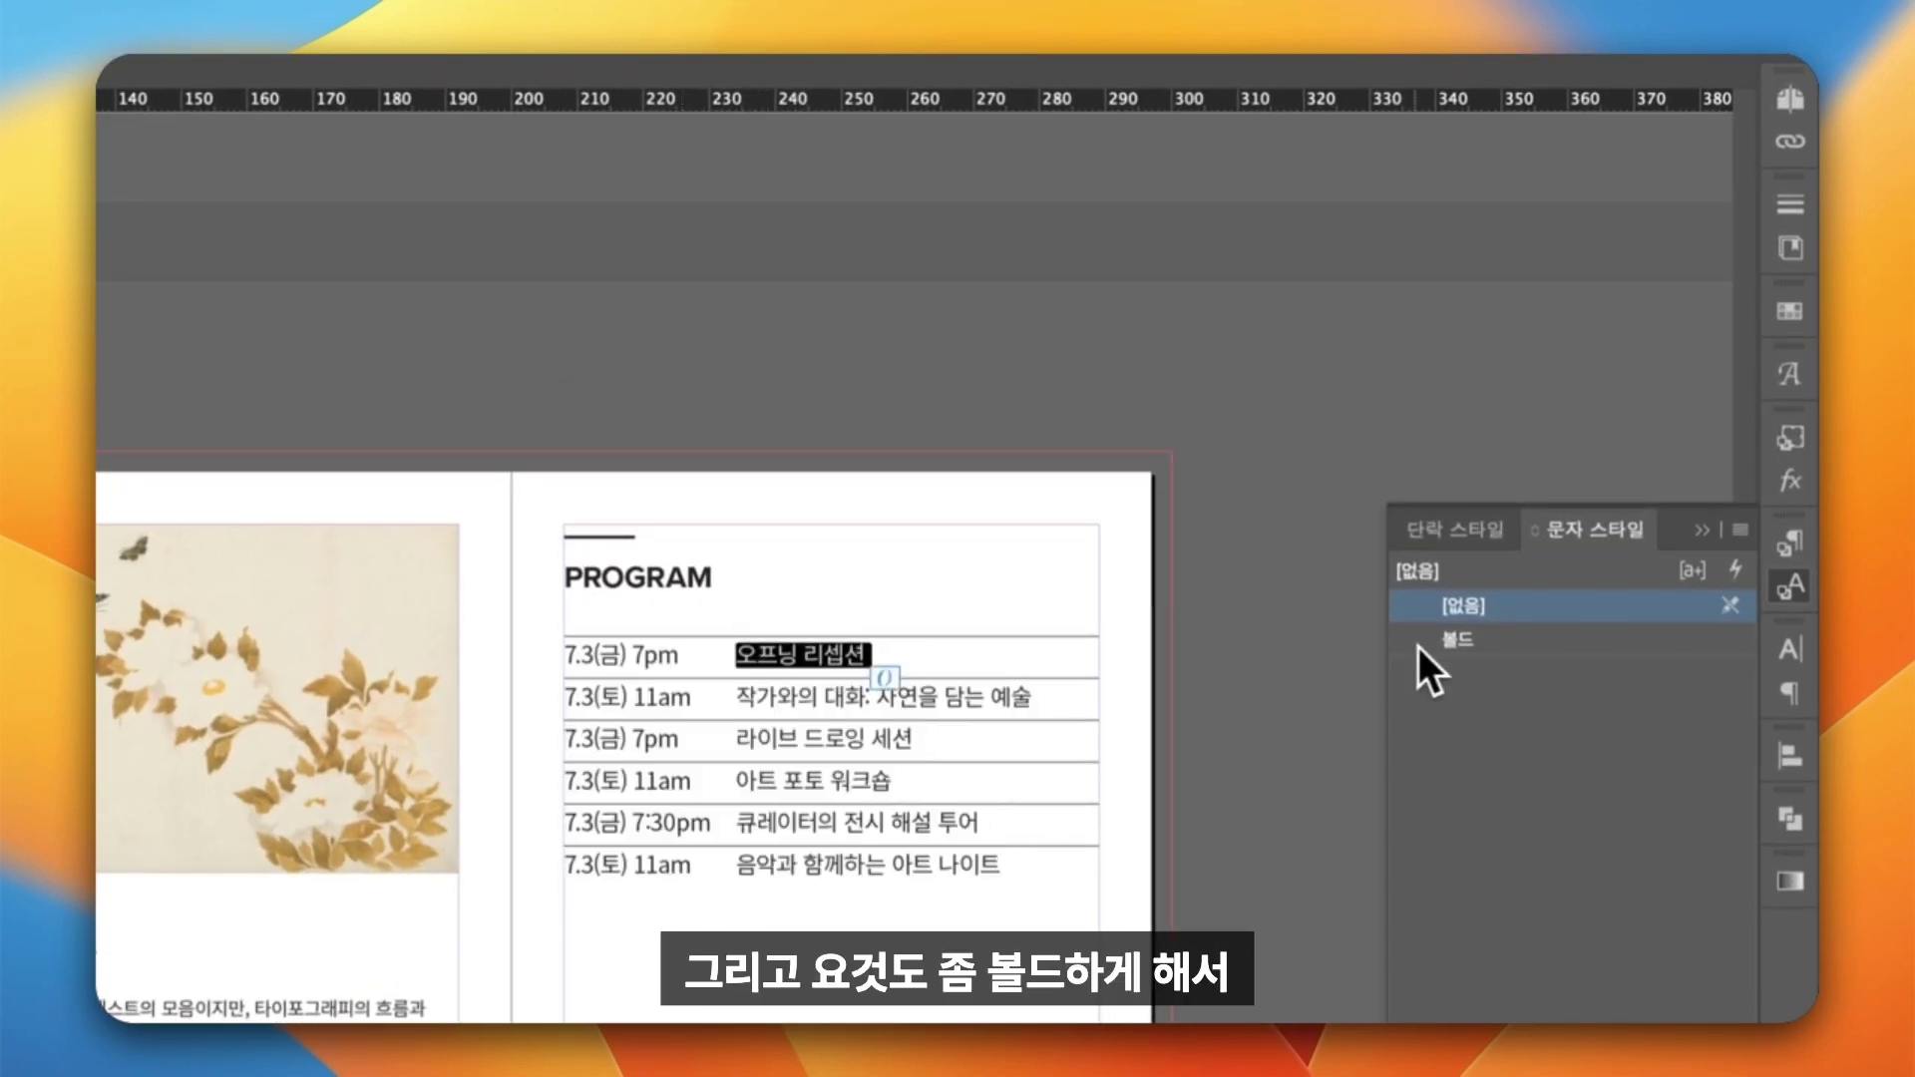
Apply the 볼드 character style to the event titles in the PROGRAM schedule.
click(1418, 643)
click(785, 695)
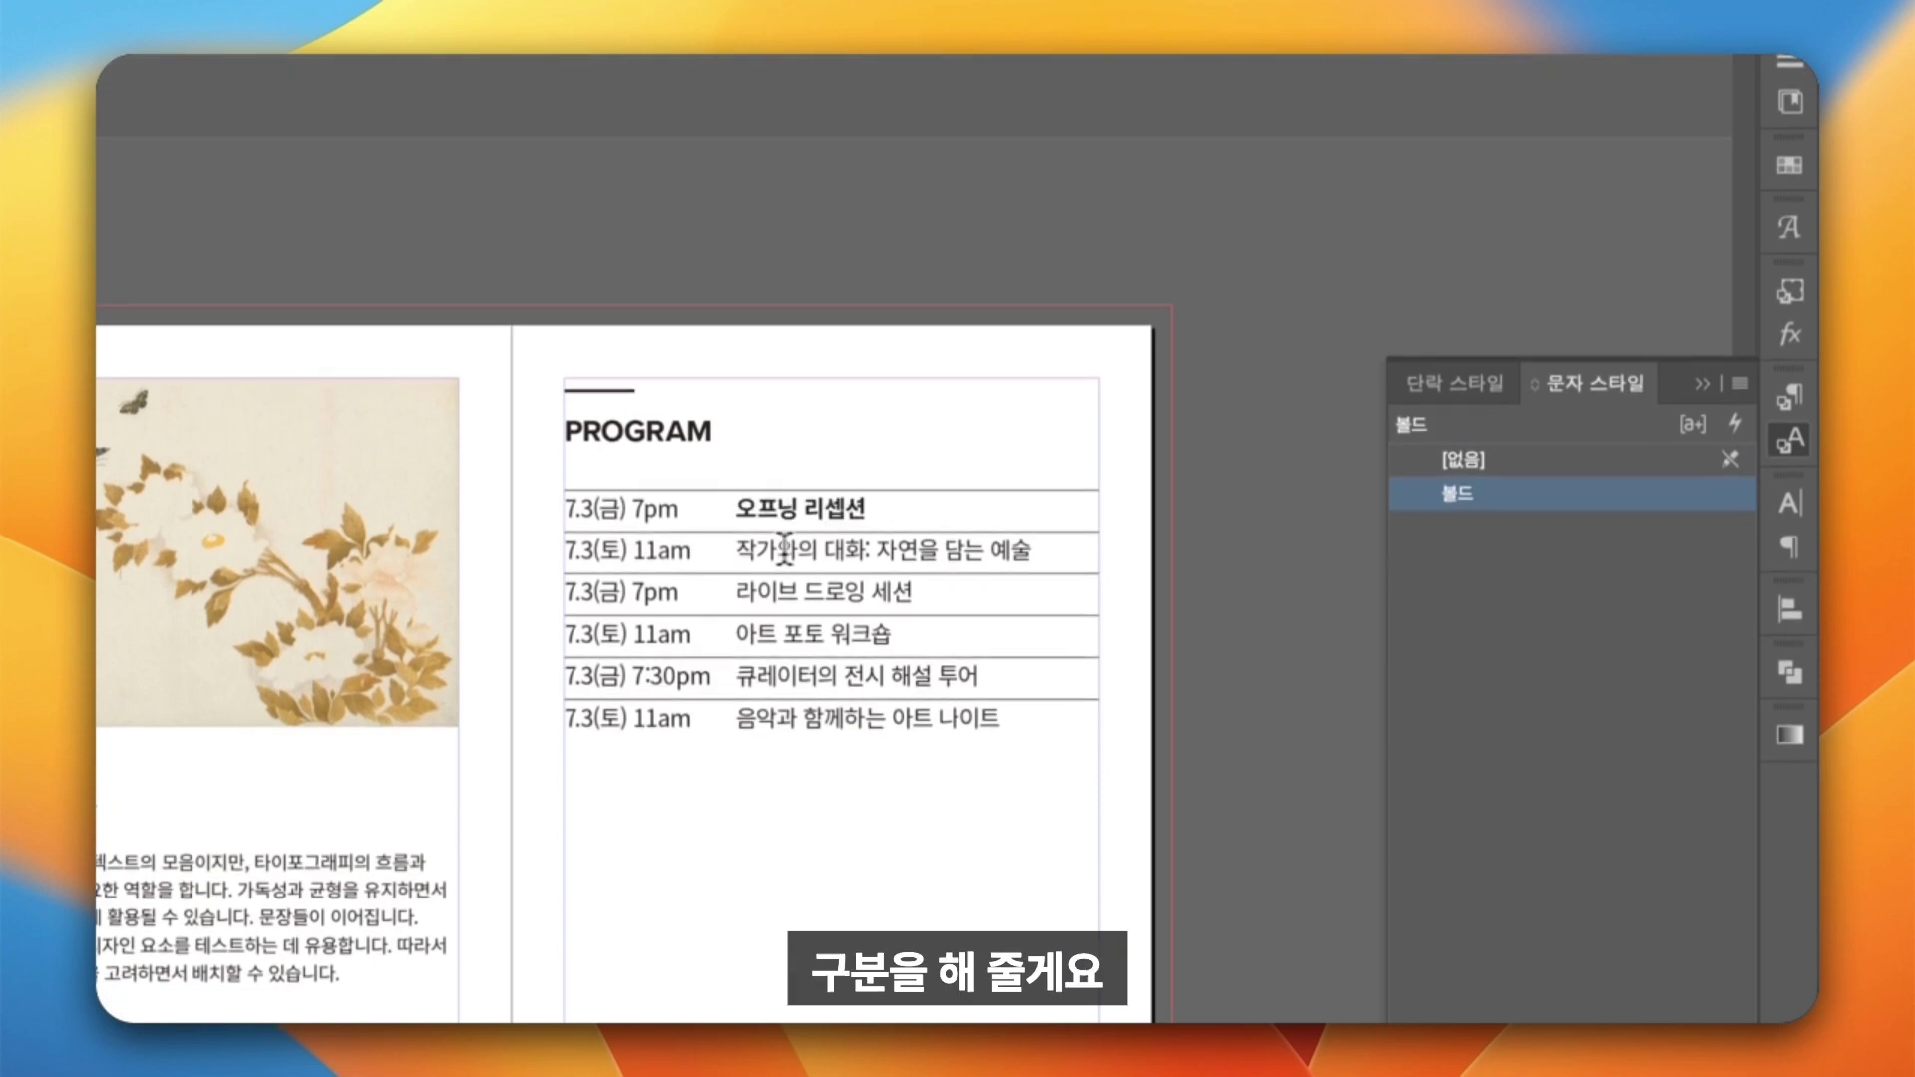
drag(736, 550, 1032, 550)
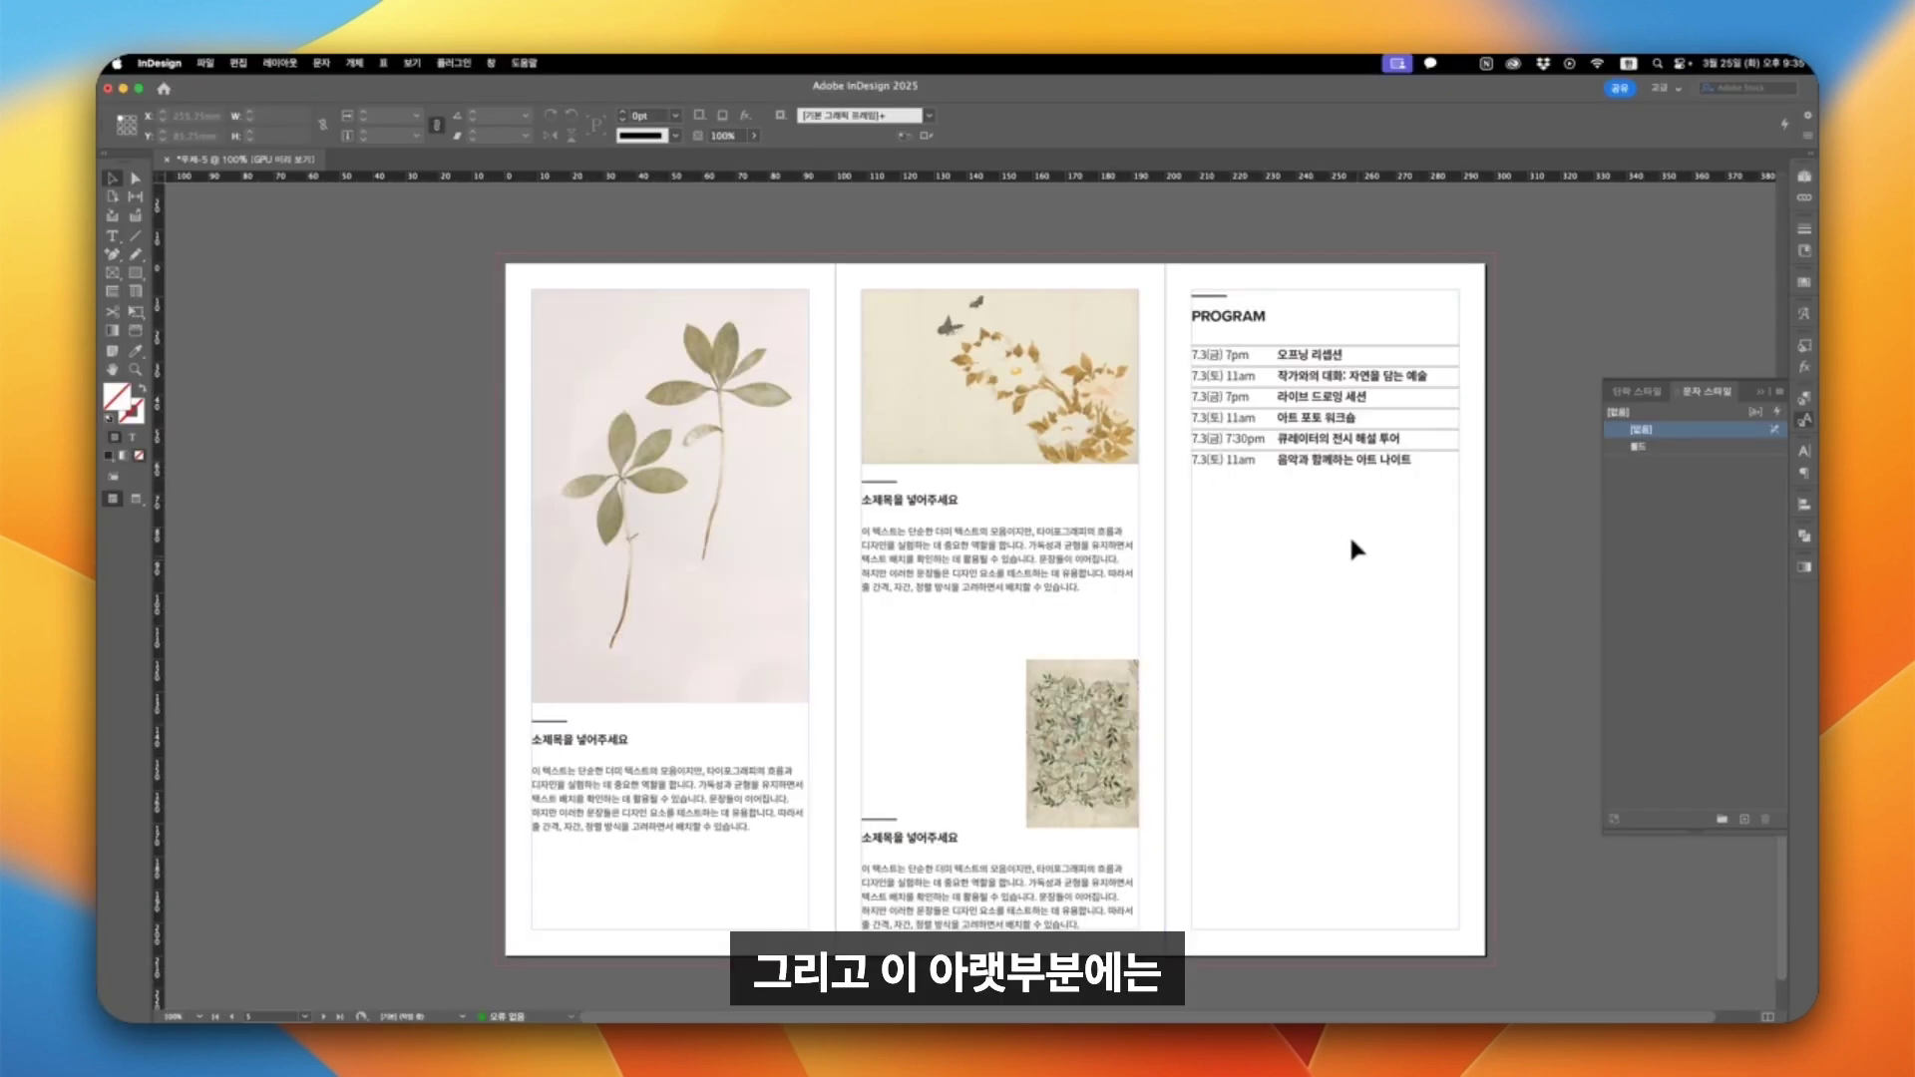
Duplicate the PROGRAM heading with its accent line lower on the third page and change its text to LIST UP.
click(1268, 317)
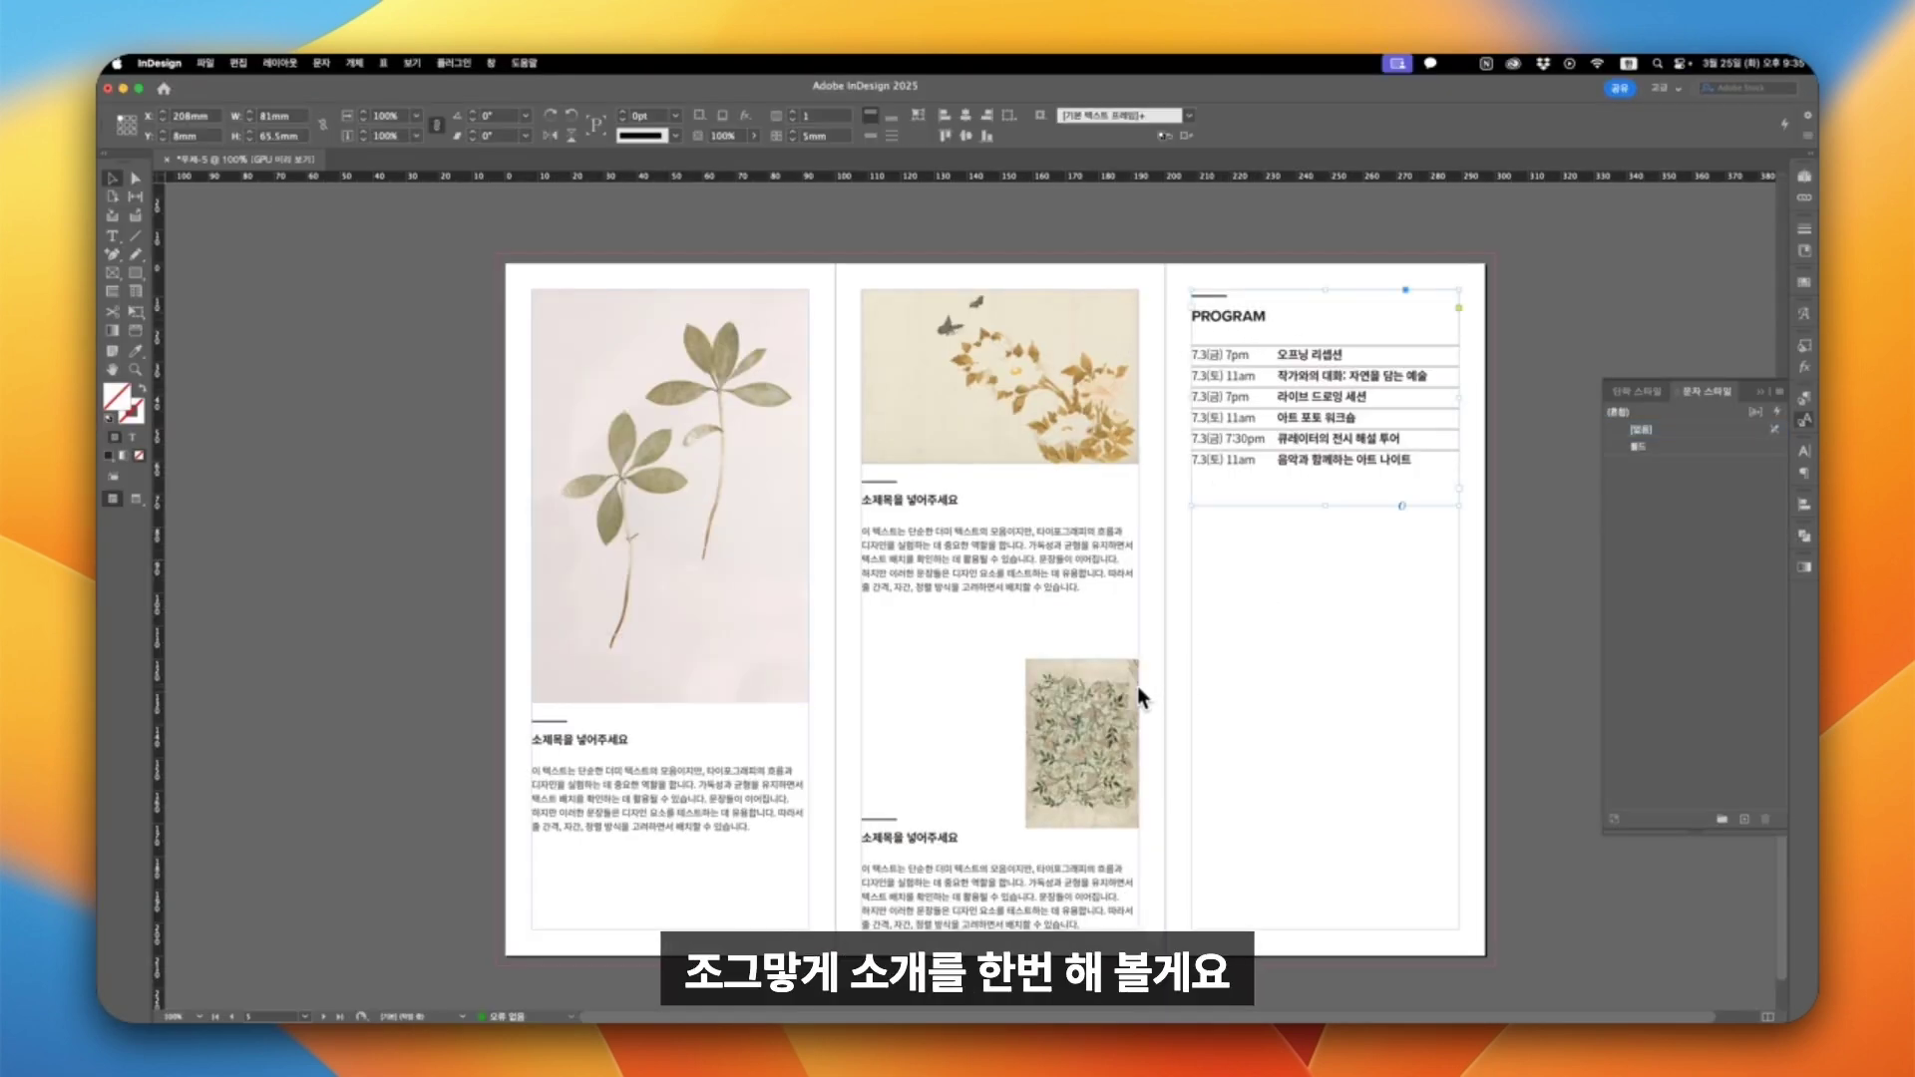
drag(1169, 339, 1169, 603)
double_click(1227, 586)
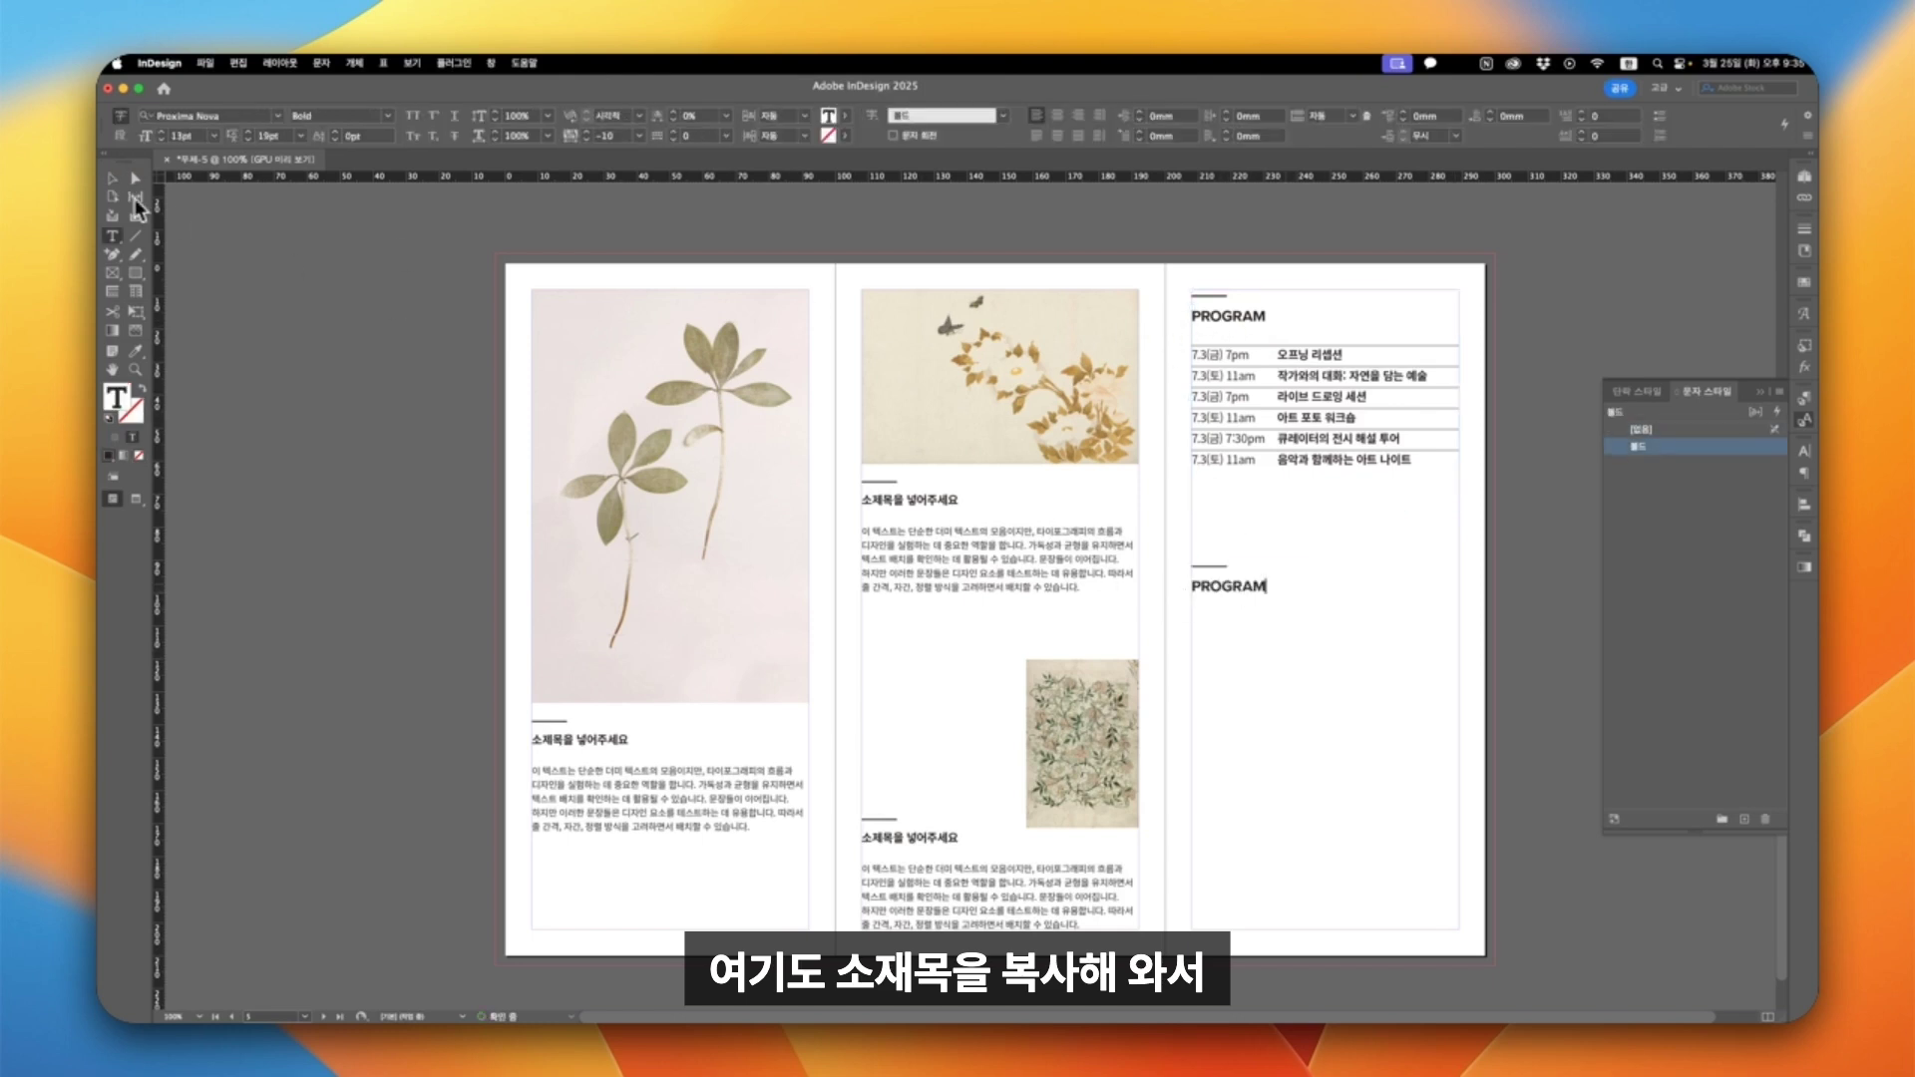
text(LIST UP)
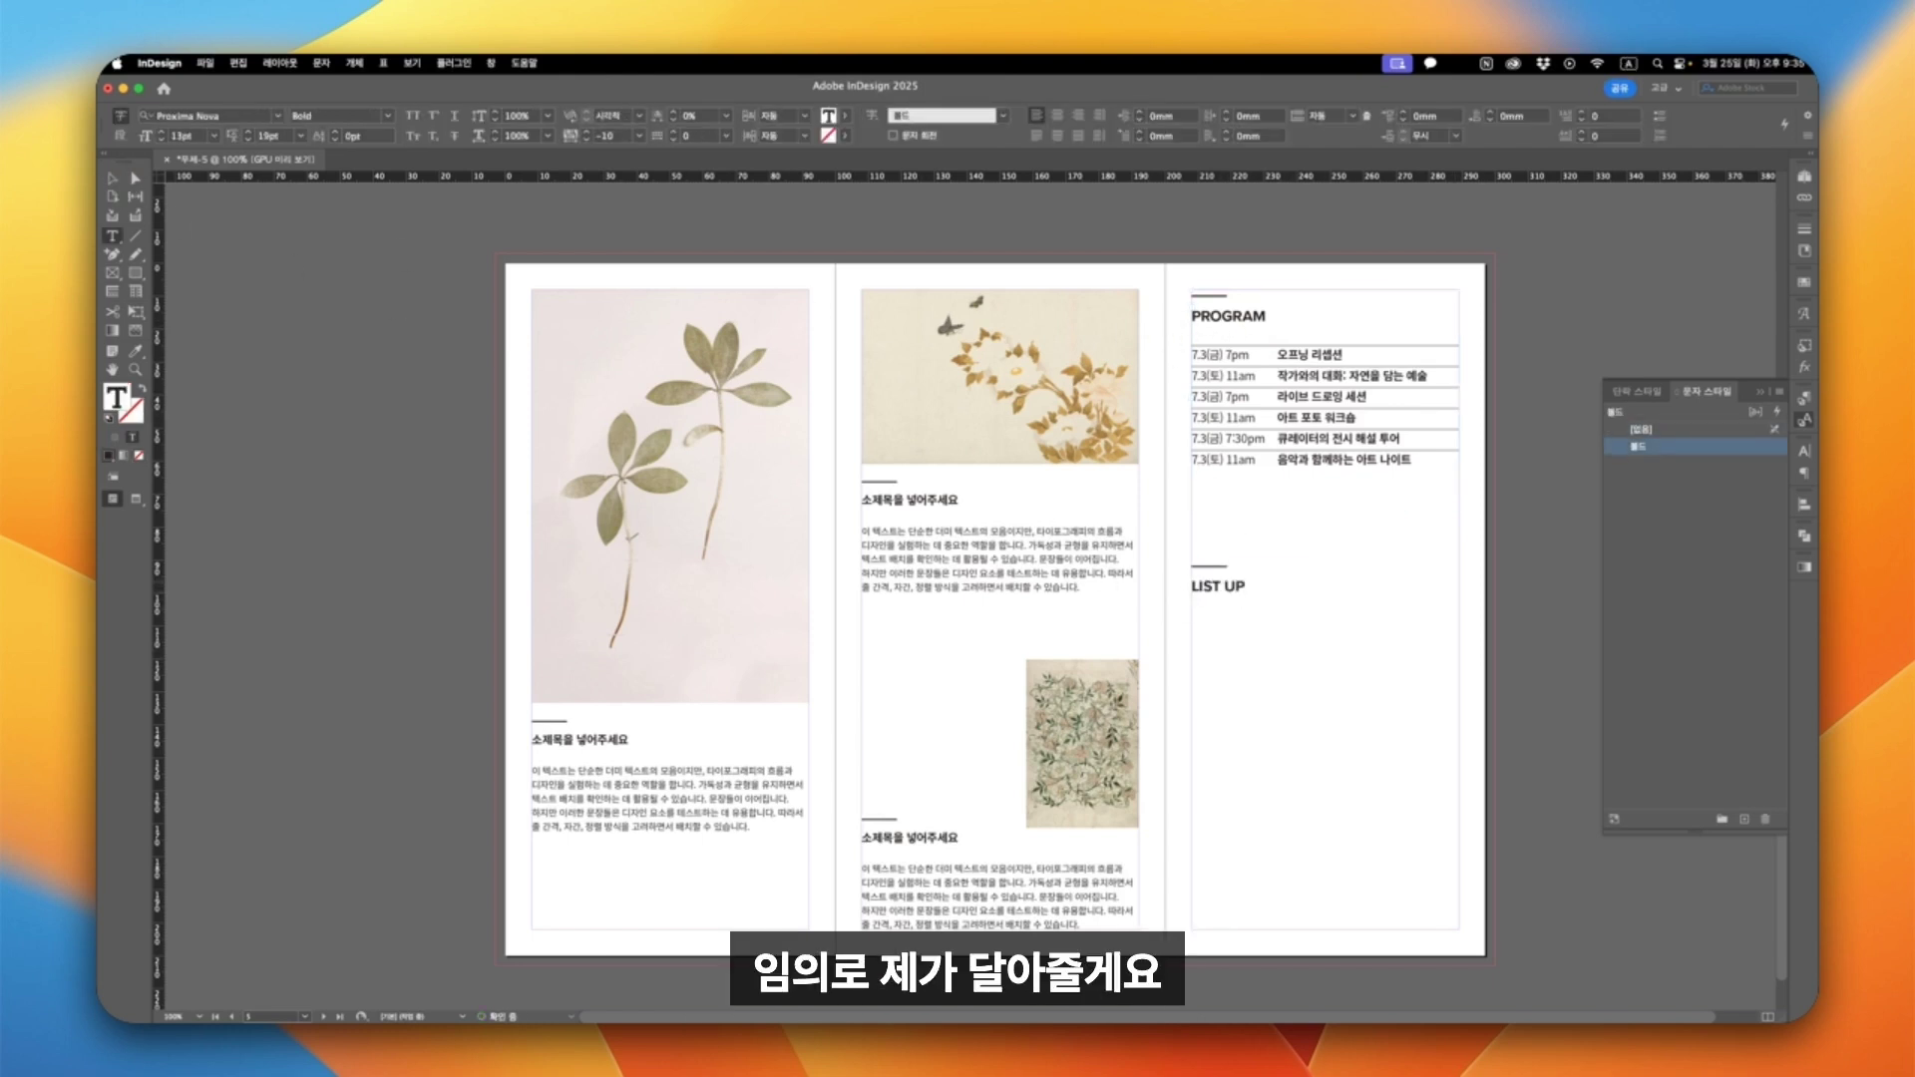
click(116, 178)
click(1381, 710)
Build four LIST UP rows spaced 8 mm apart, each with a dark frame about 20 mm square and a 작품 제목 caption beside it.
key(f)
drag(1192, 626, 1261, 695)
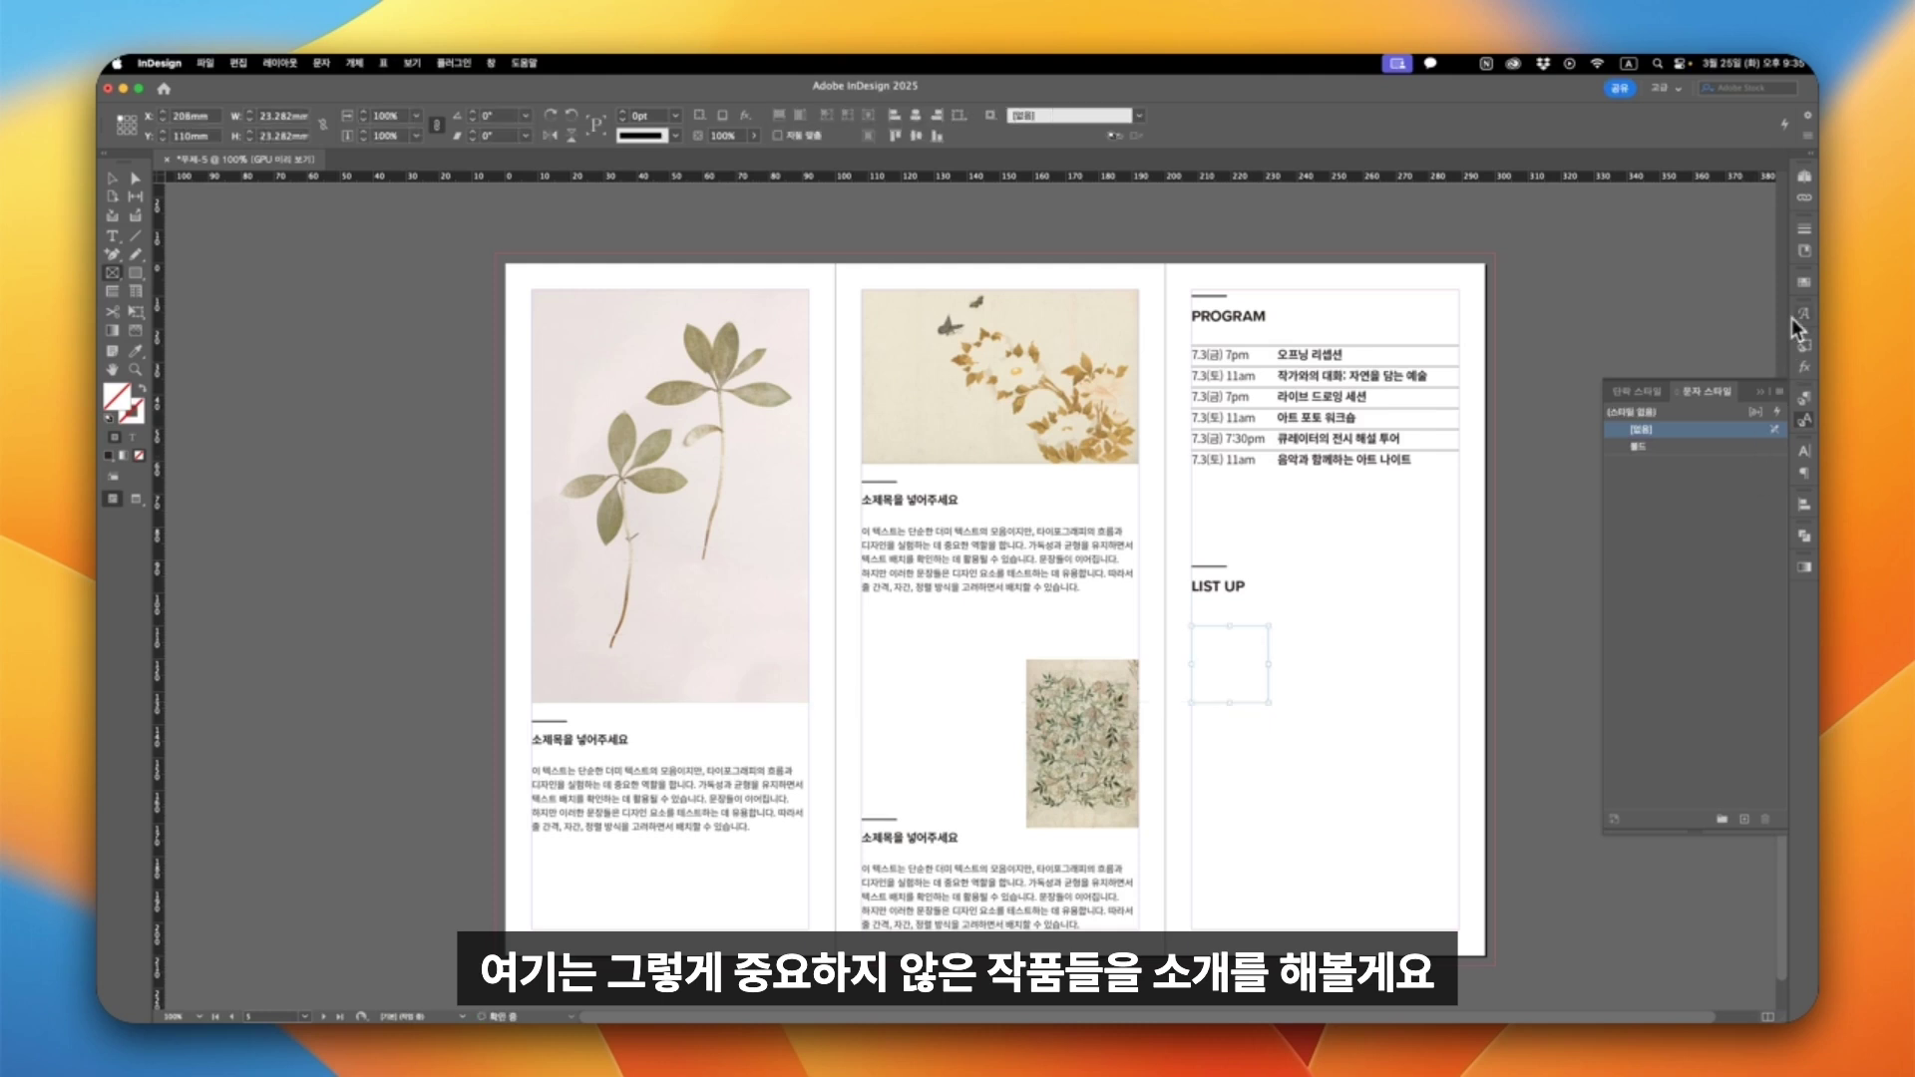
click(1804, 282)
drag(1613, 376, 1230, 649)
key(t)
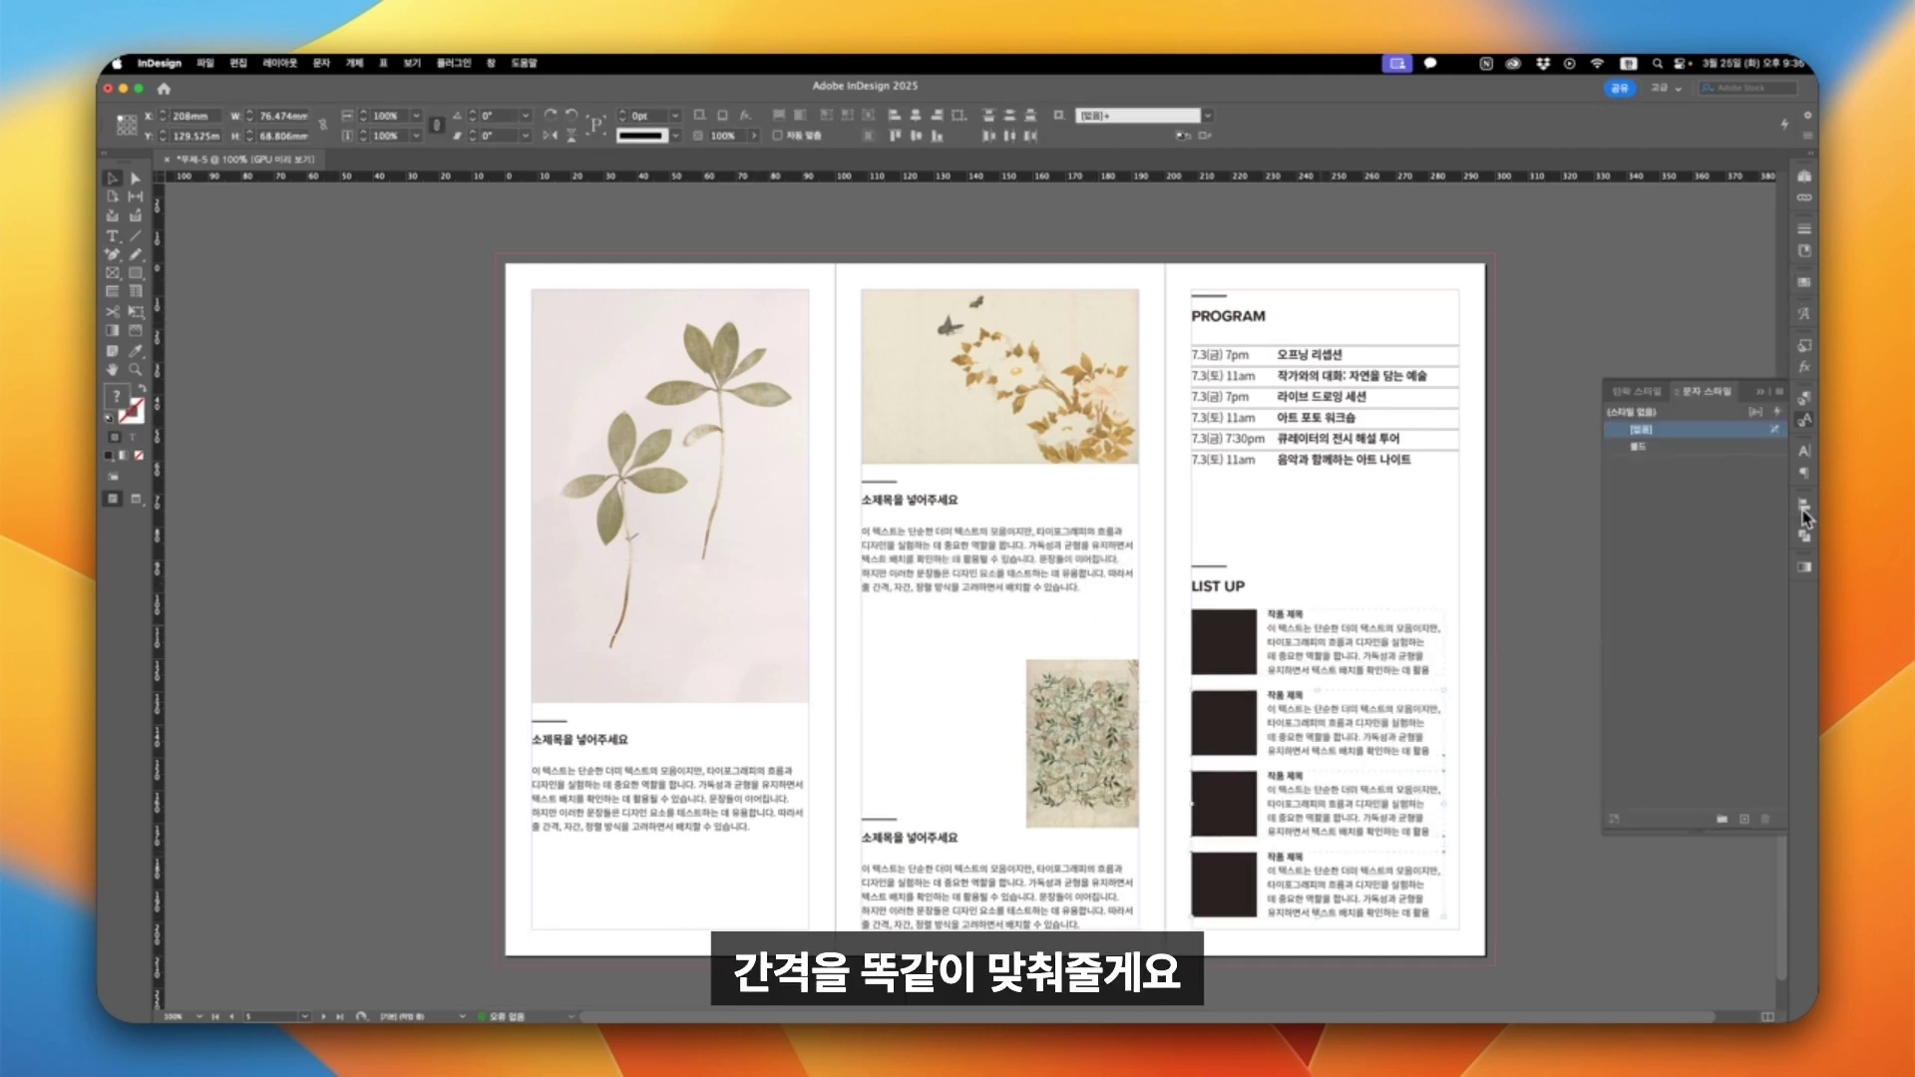
click(1804, 505)
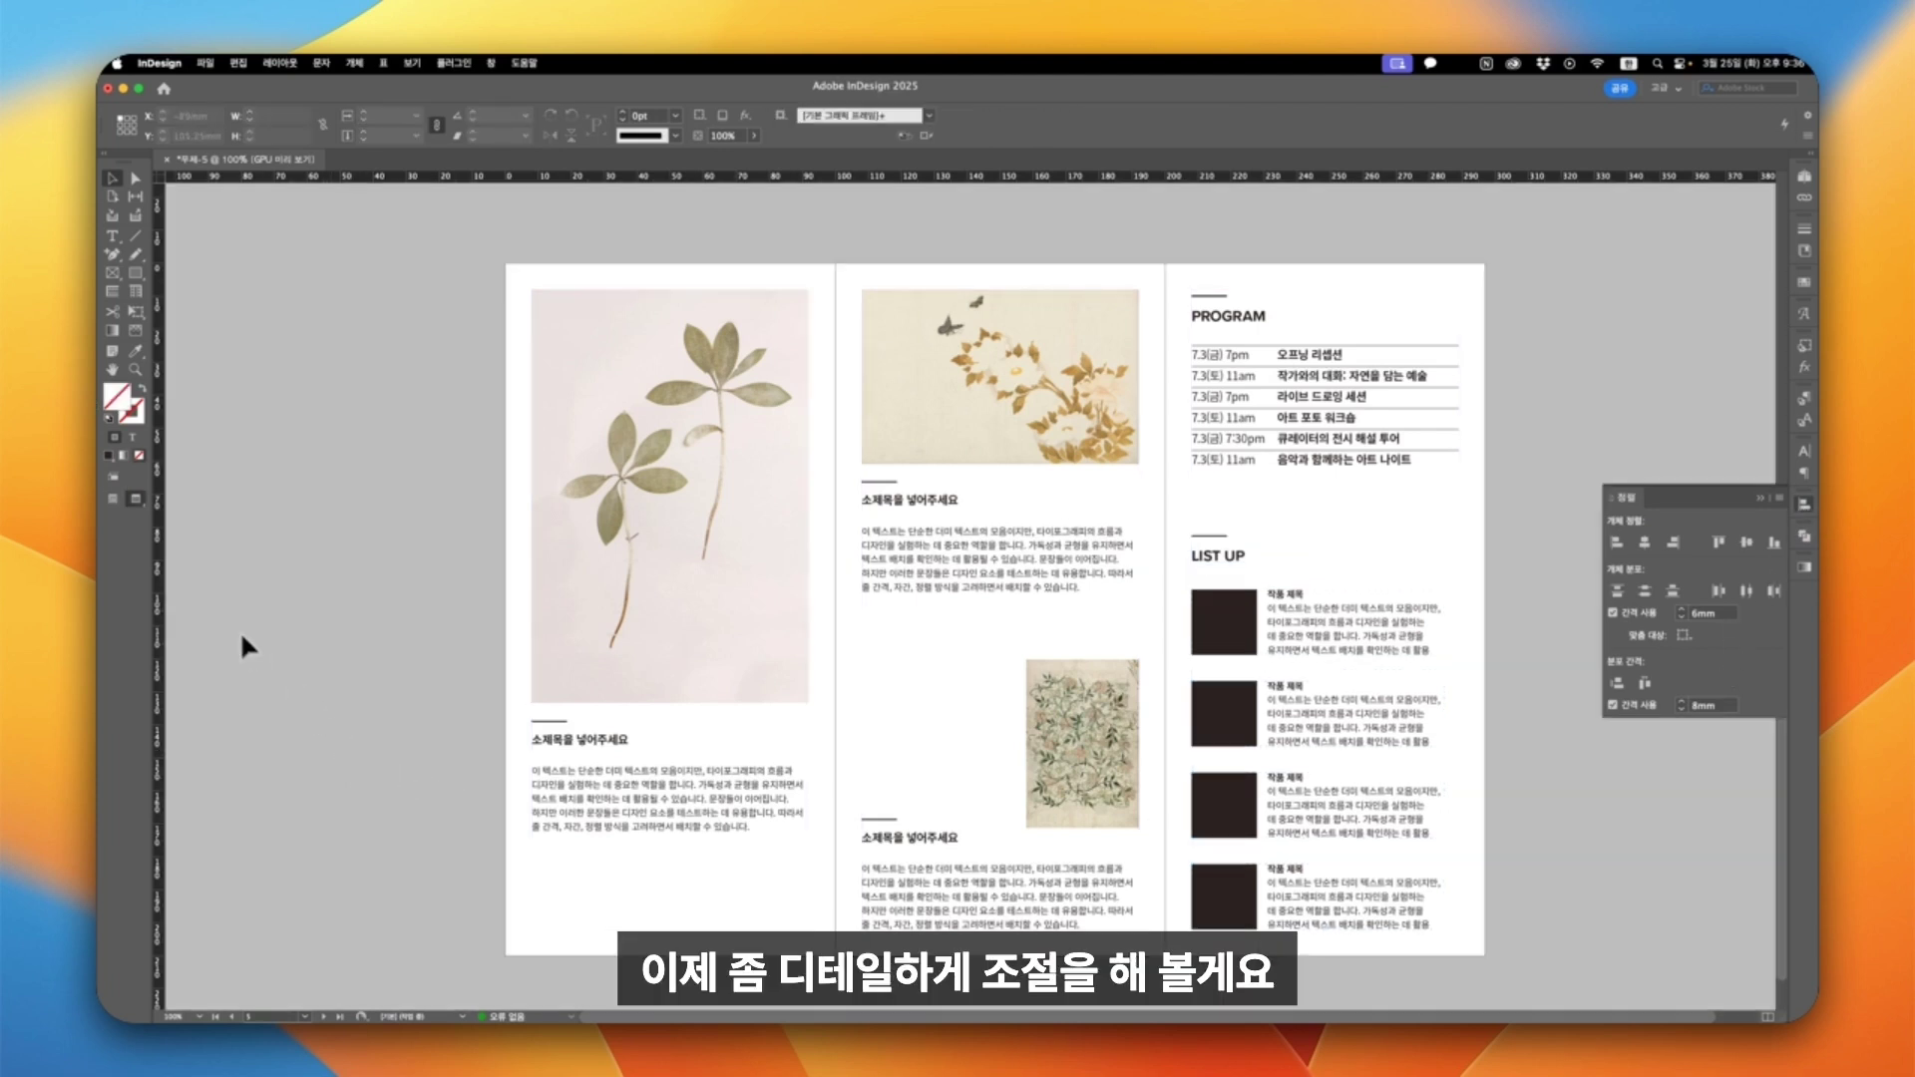
Set the gap between the first page's plant image and the text block below it to 4 mm.
click(111, 501)
click(698, 778)
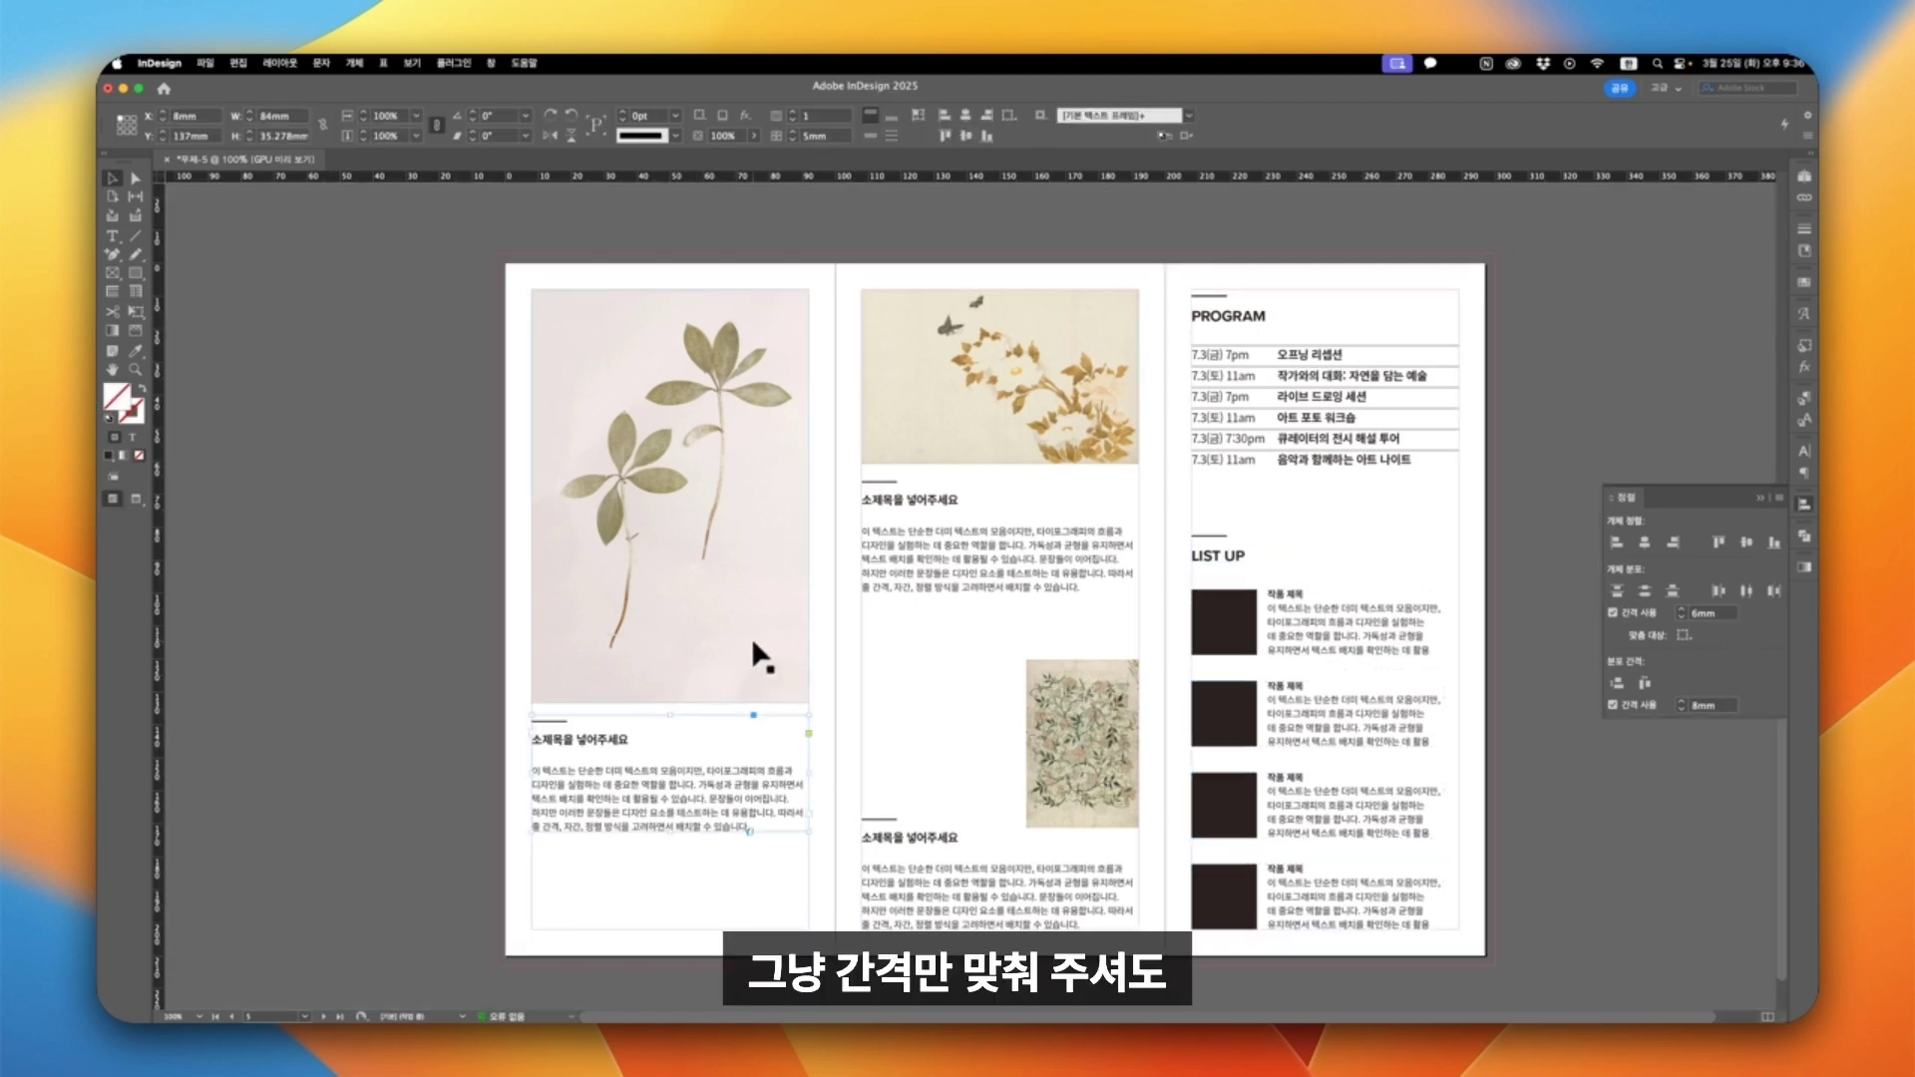
shift+click(642, 696)
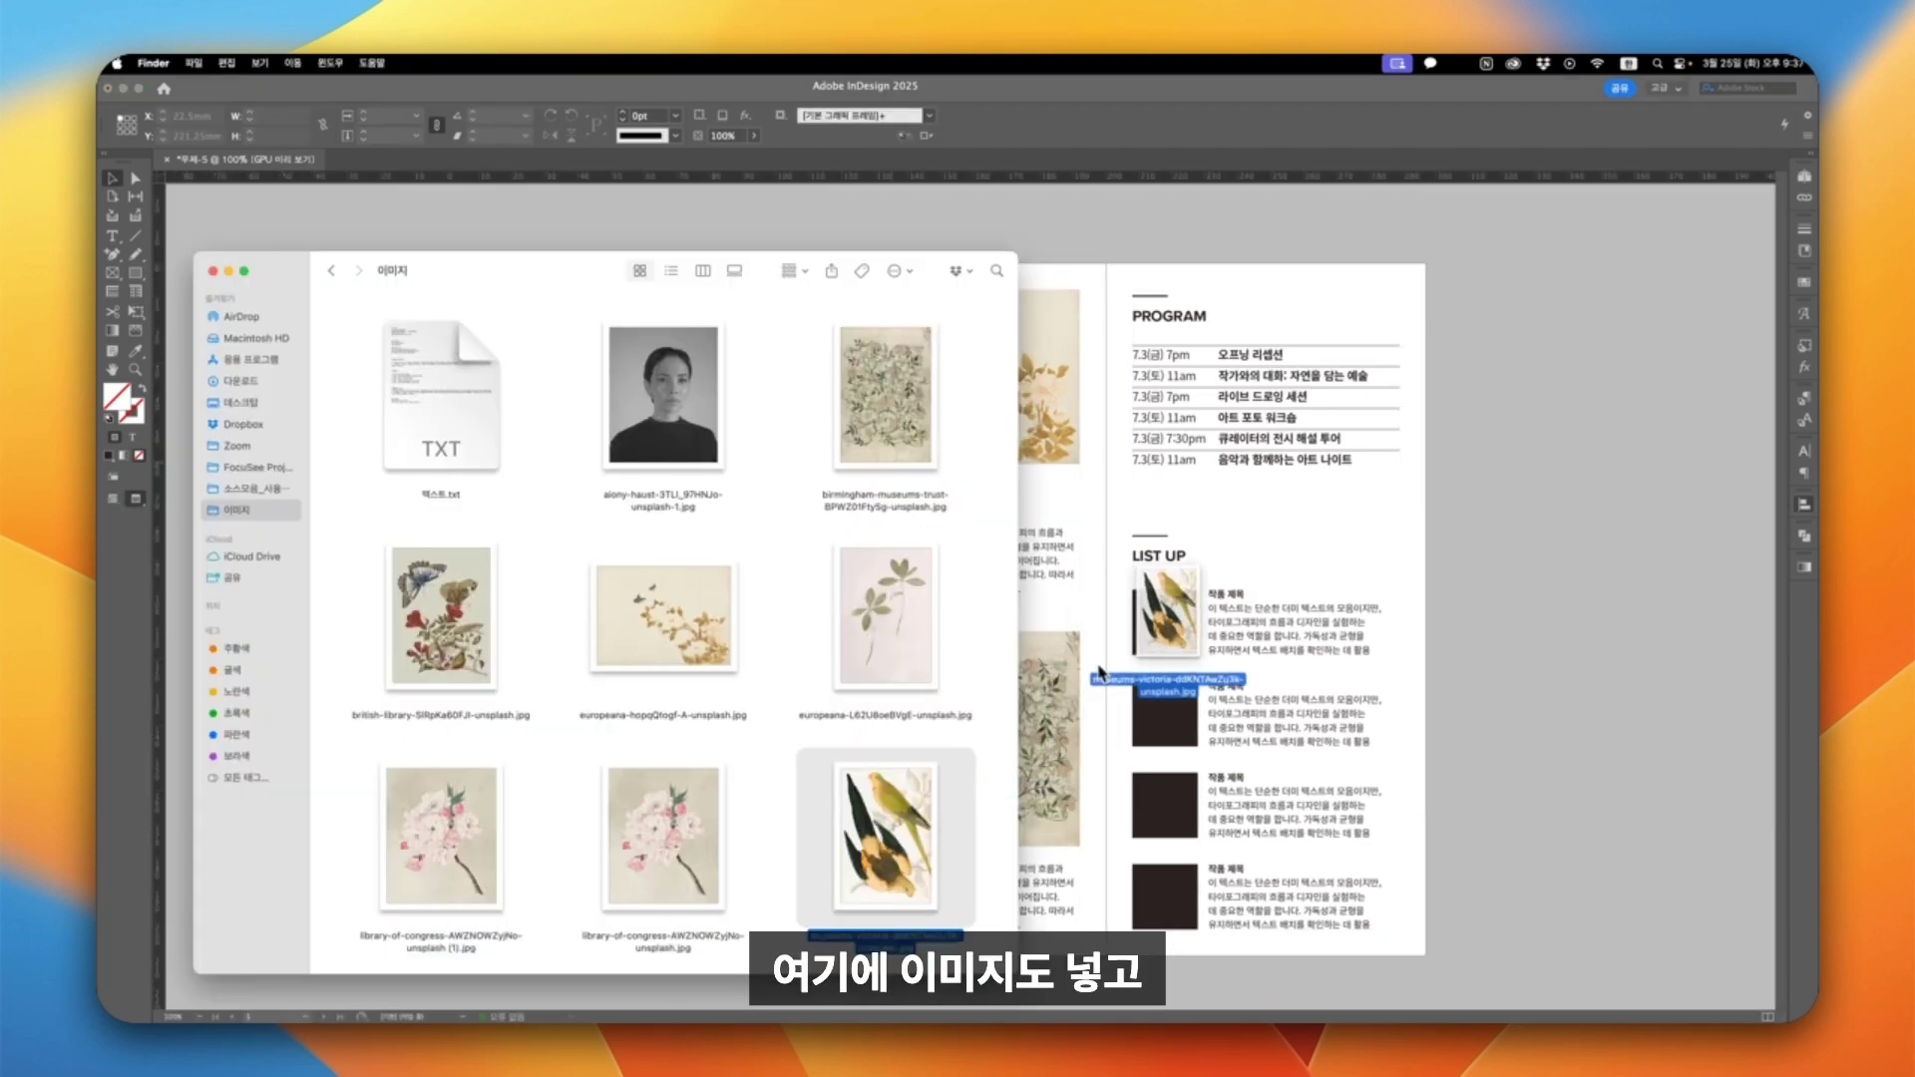
Place artwork images from the 이미지 folder into the four LIST UP frames and fill the frames proportionally.
drag(887, 897, 1165, 620)
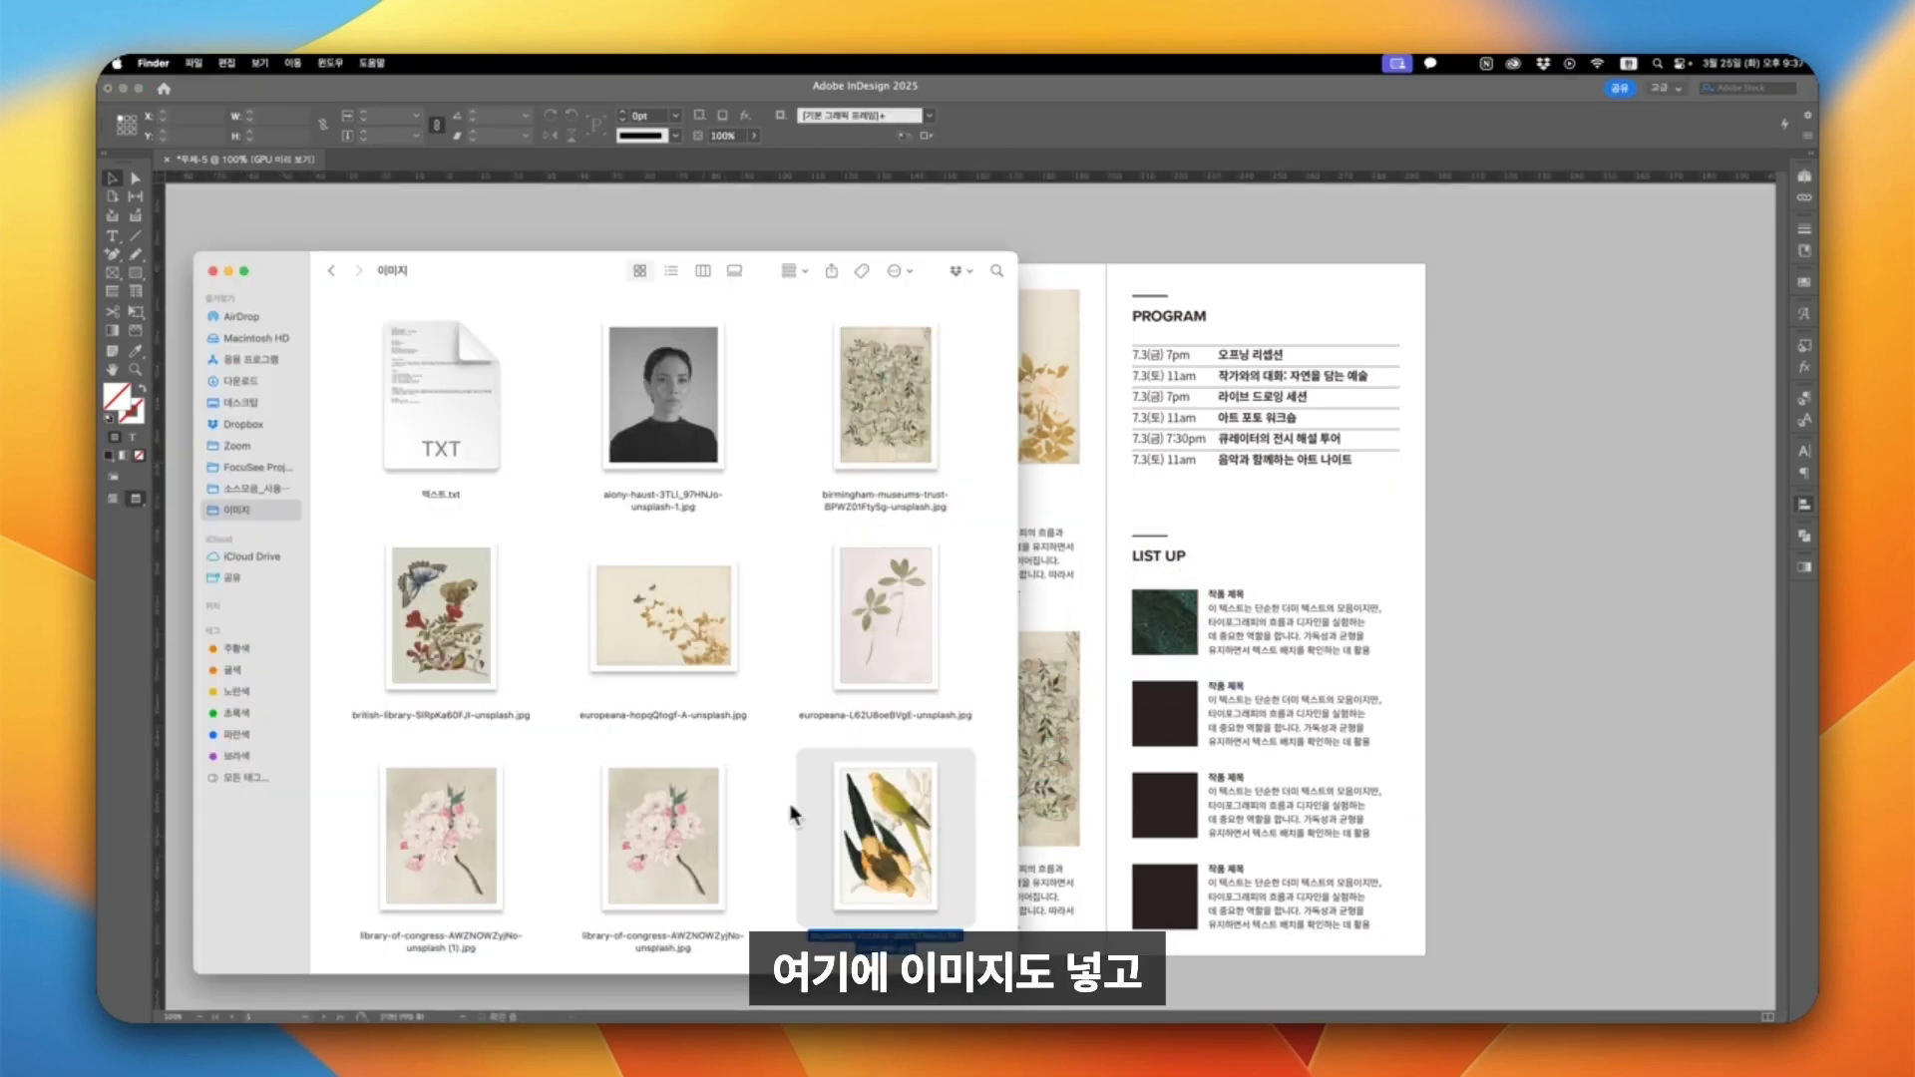
scroll(572, 662, down, 2)
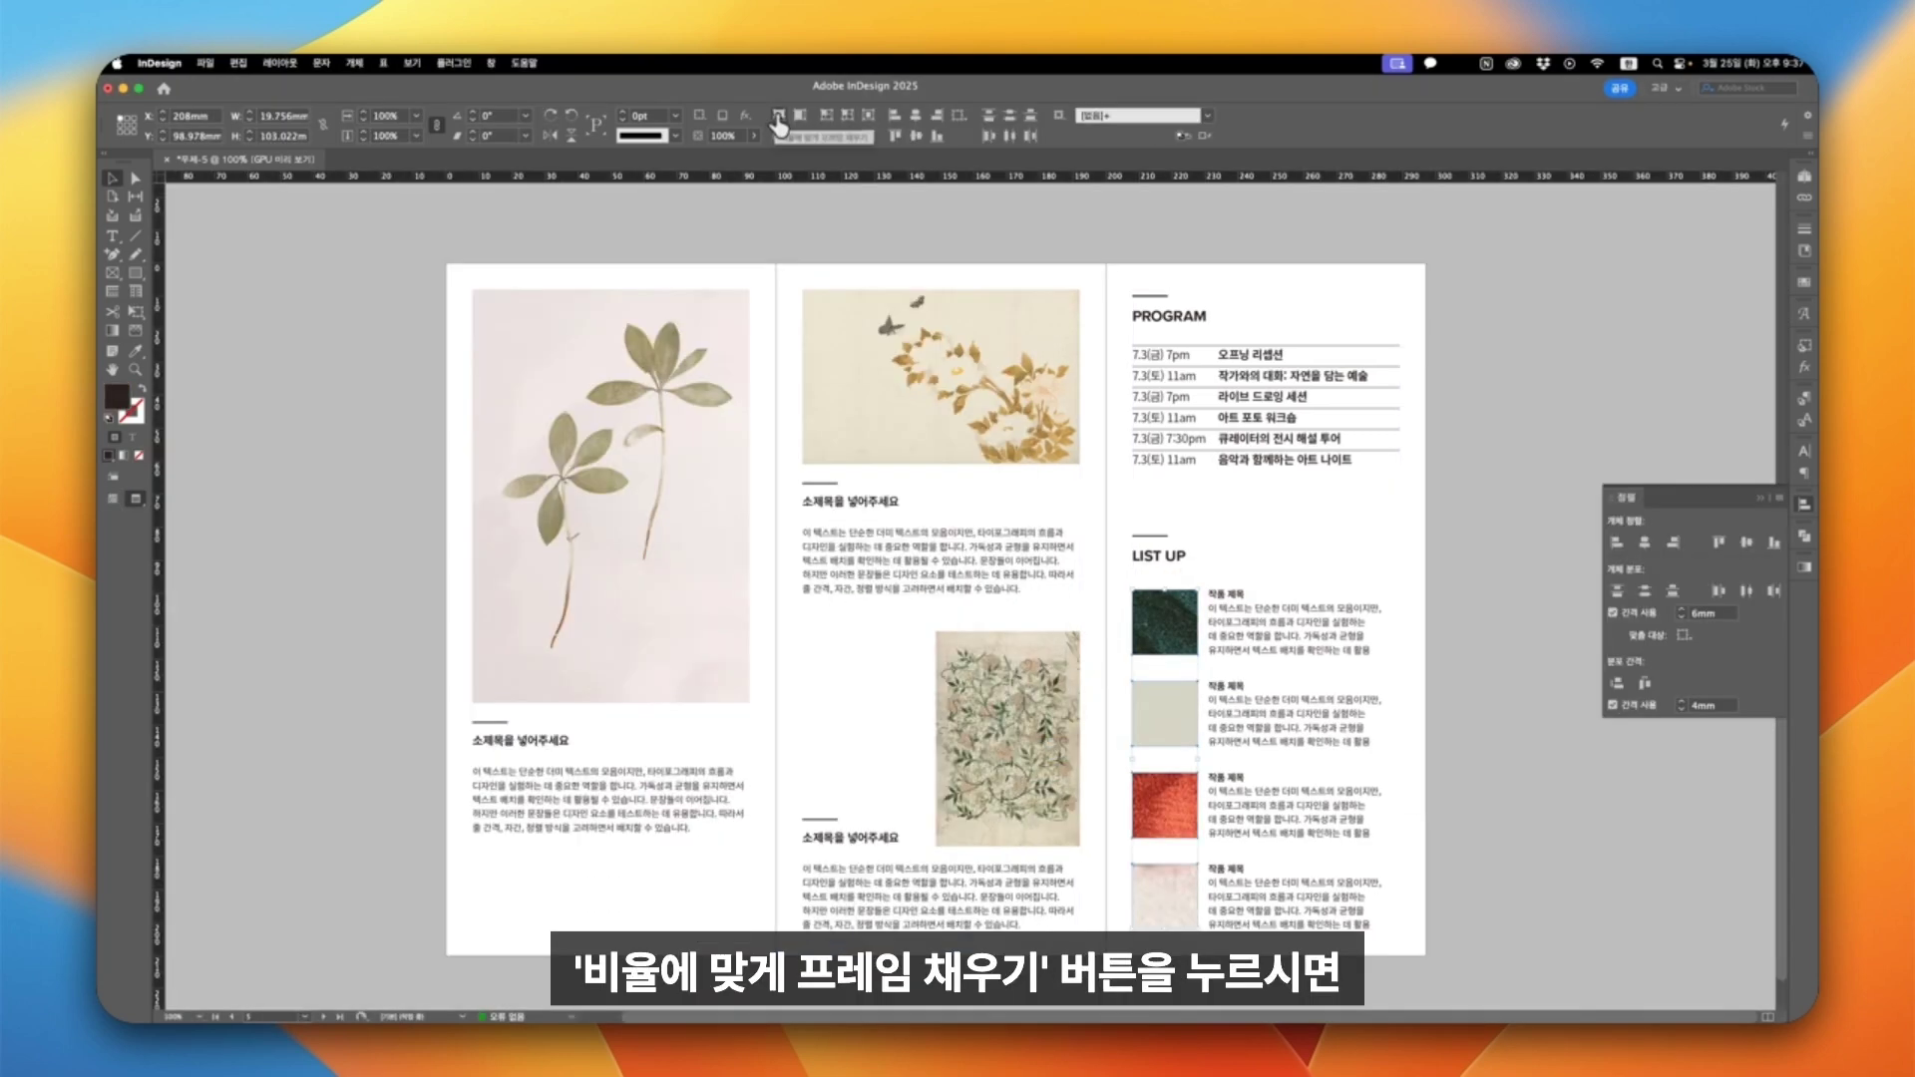
click(781, 122)
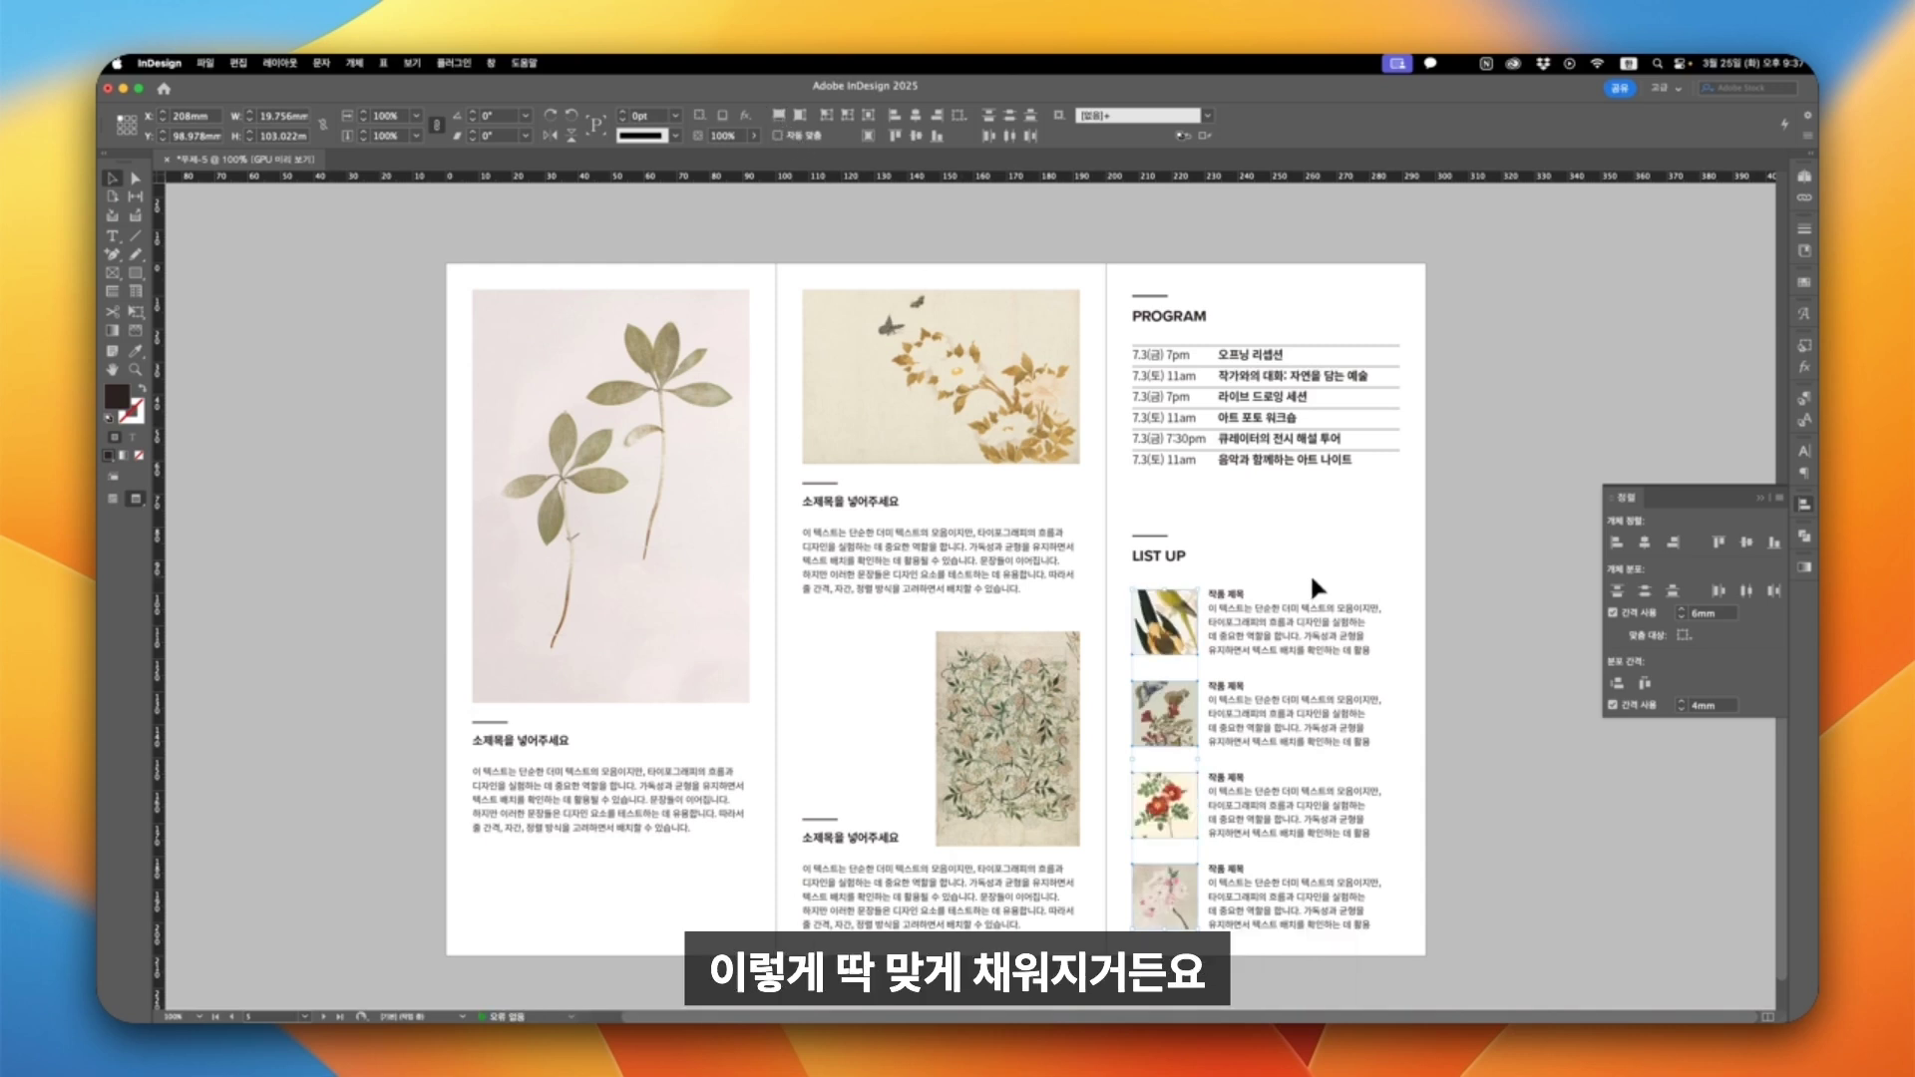
Adjust the artwork crops inside the LIST UP frames so each image's subject shows clearly.
click(279, 244)
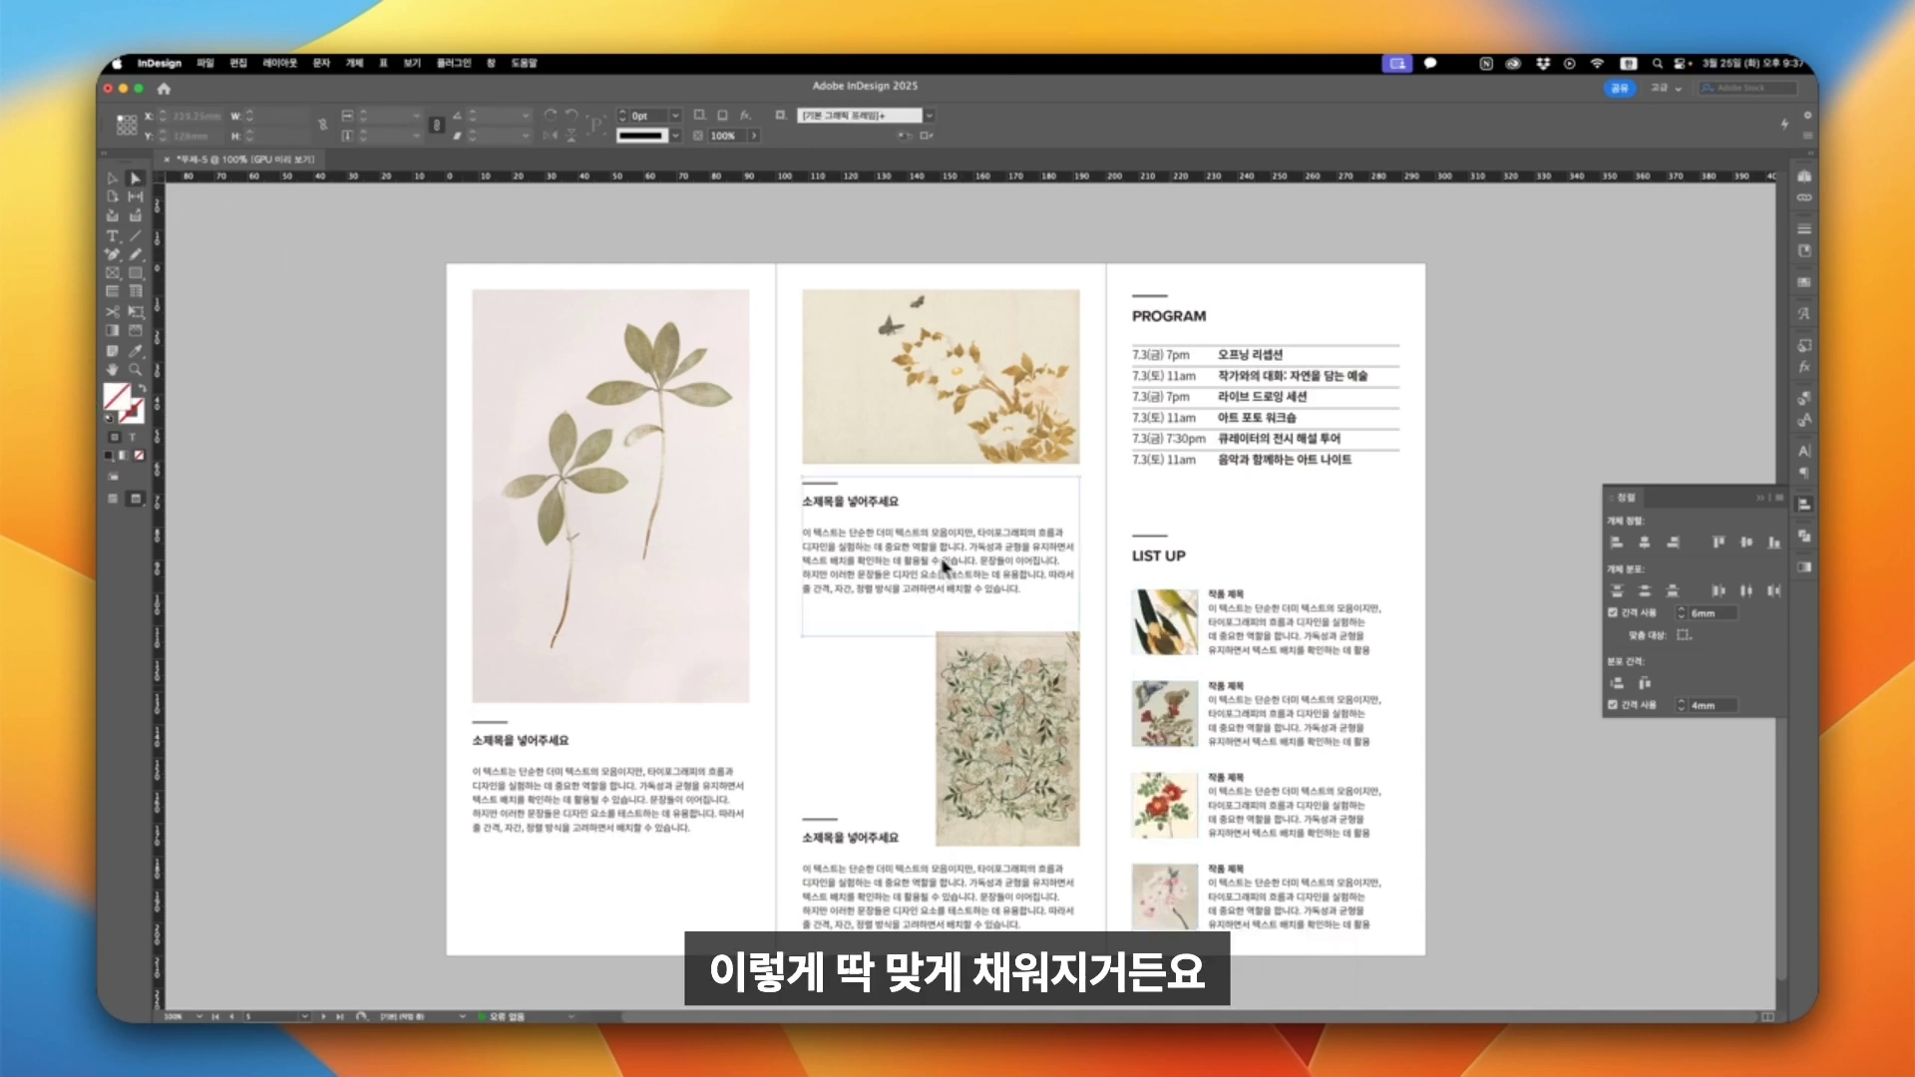
click(1165, 624)
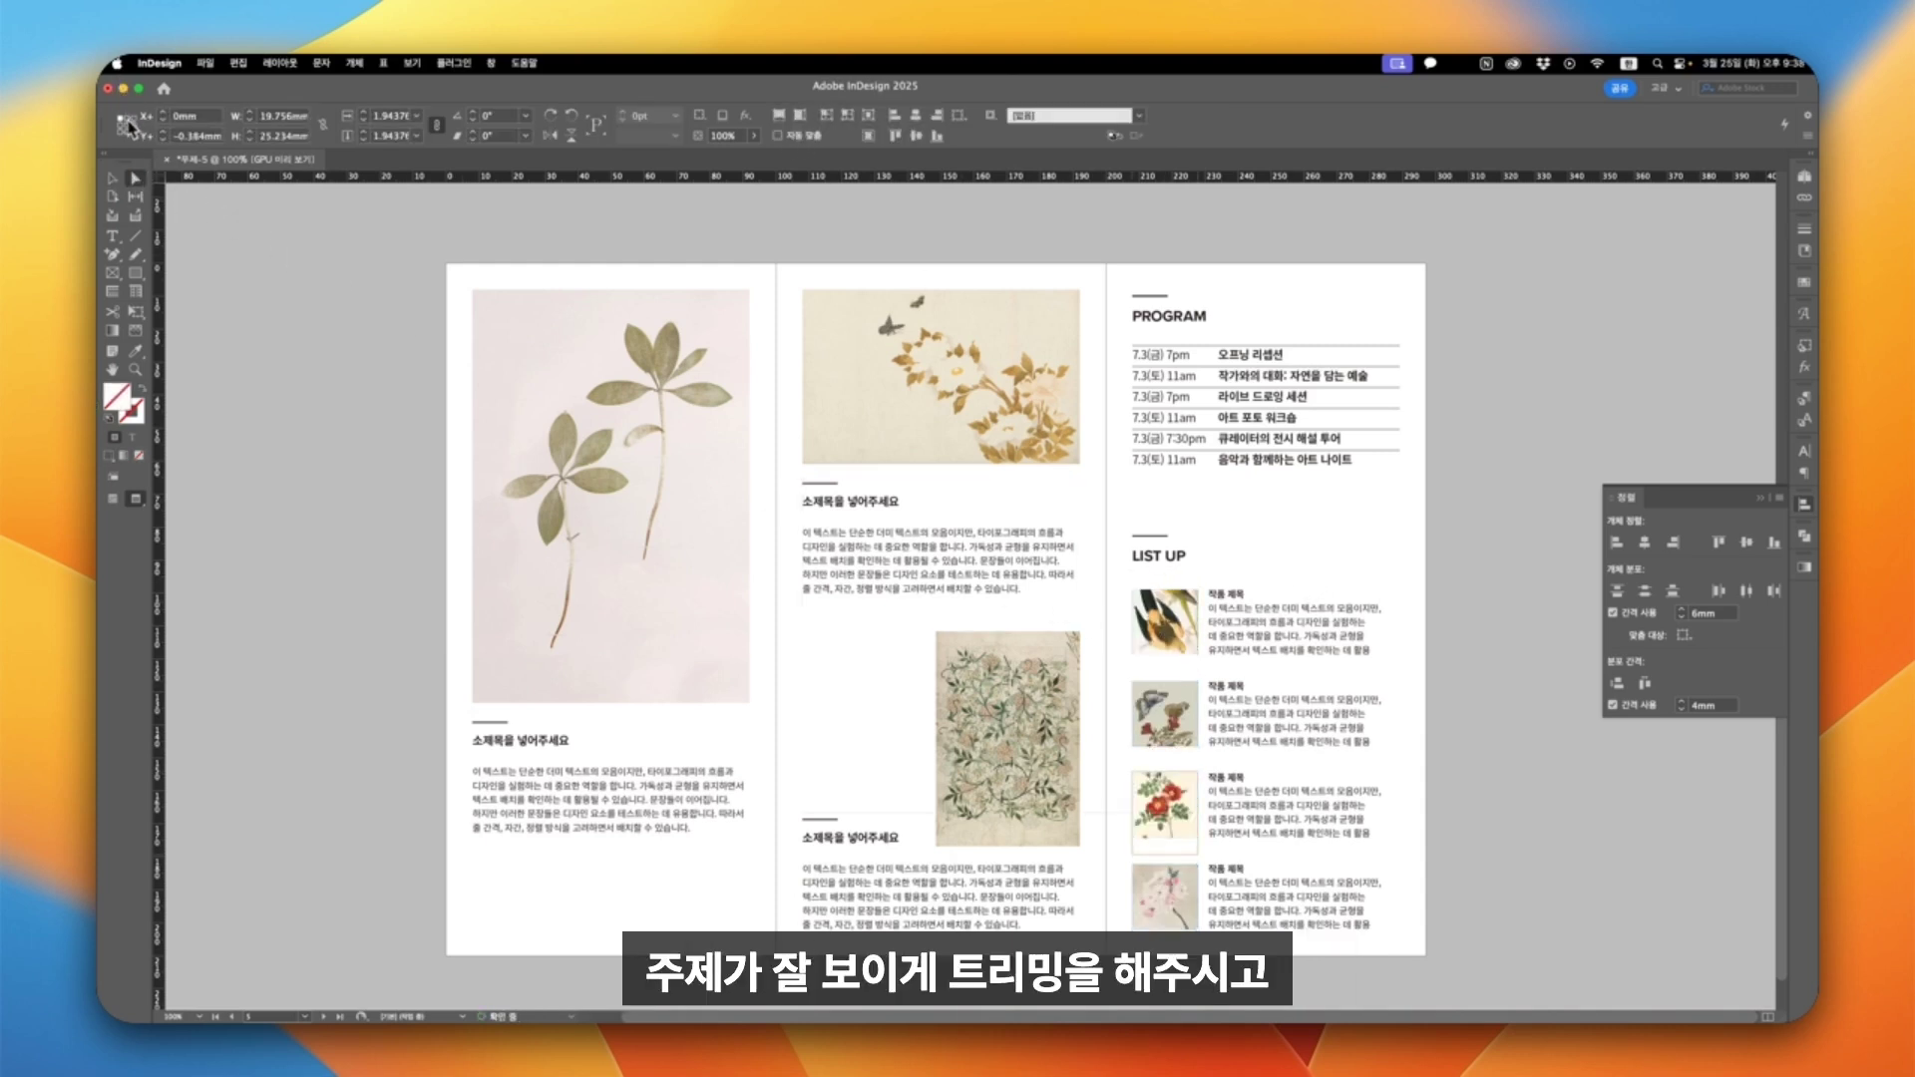
click(1165, 896)
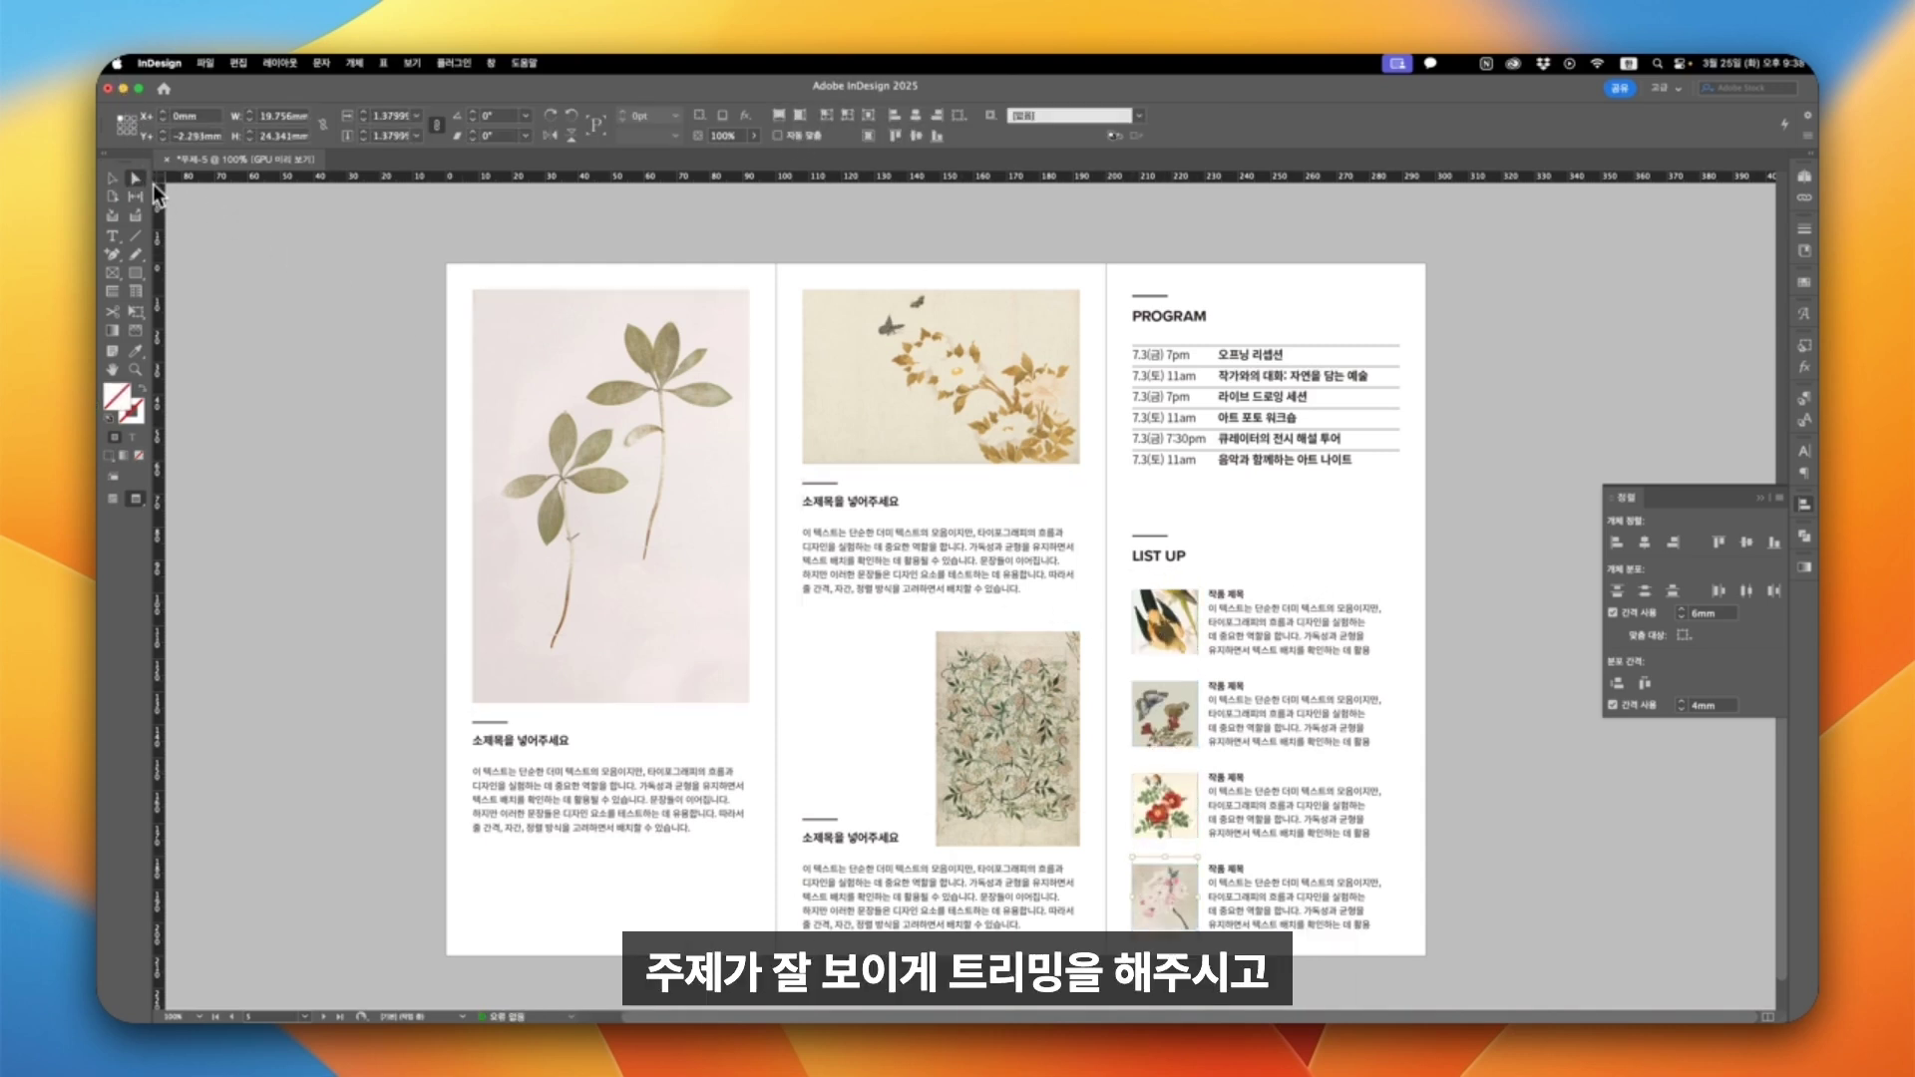
click(135, 178)
click(385, 363)
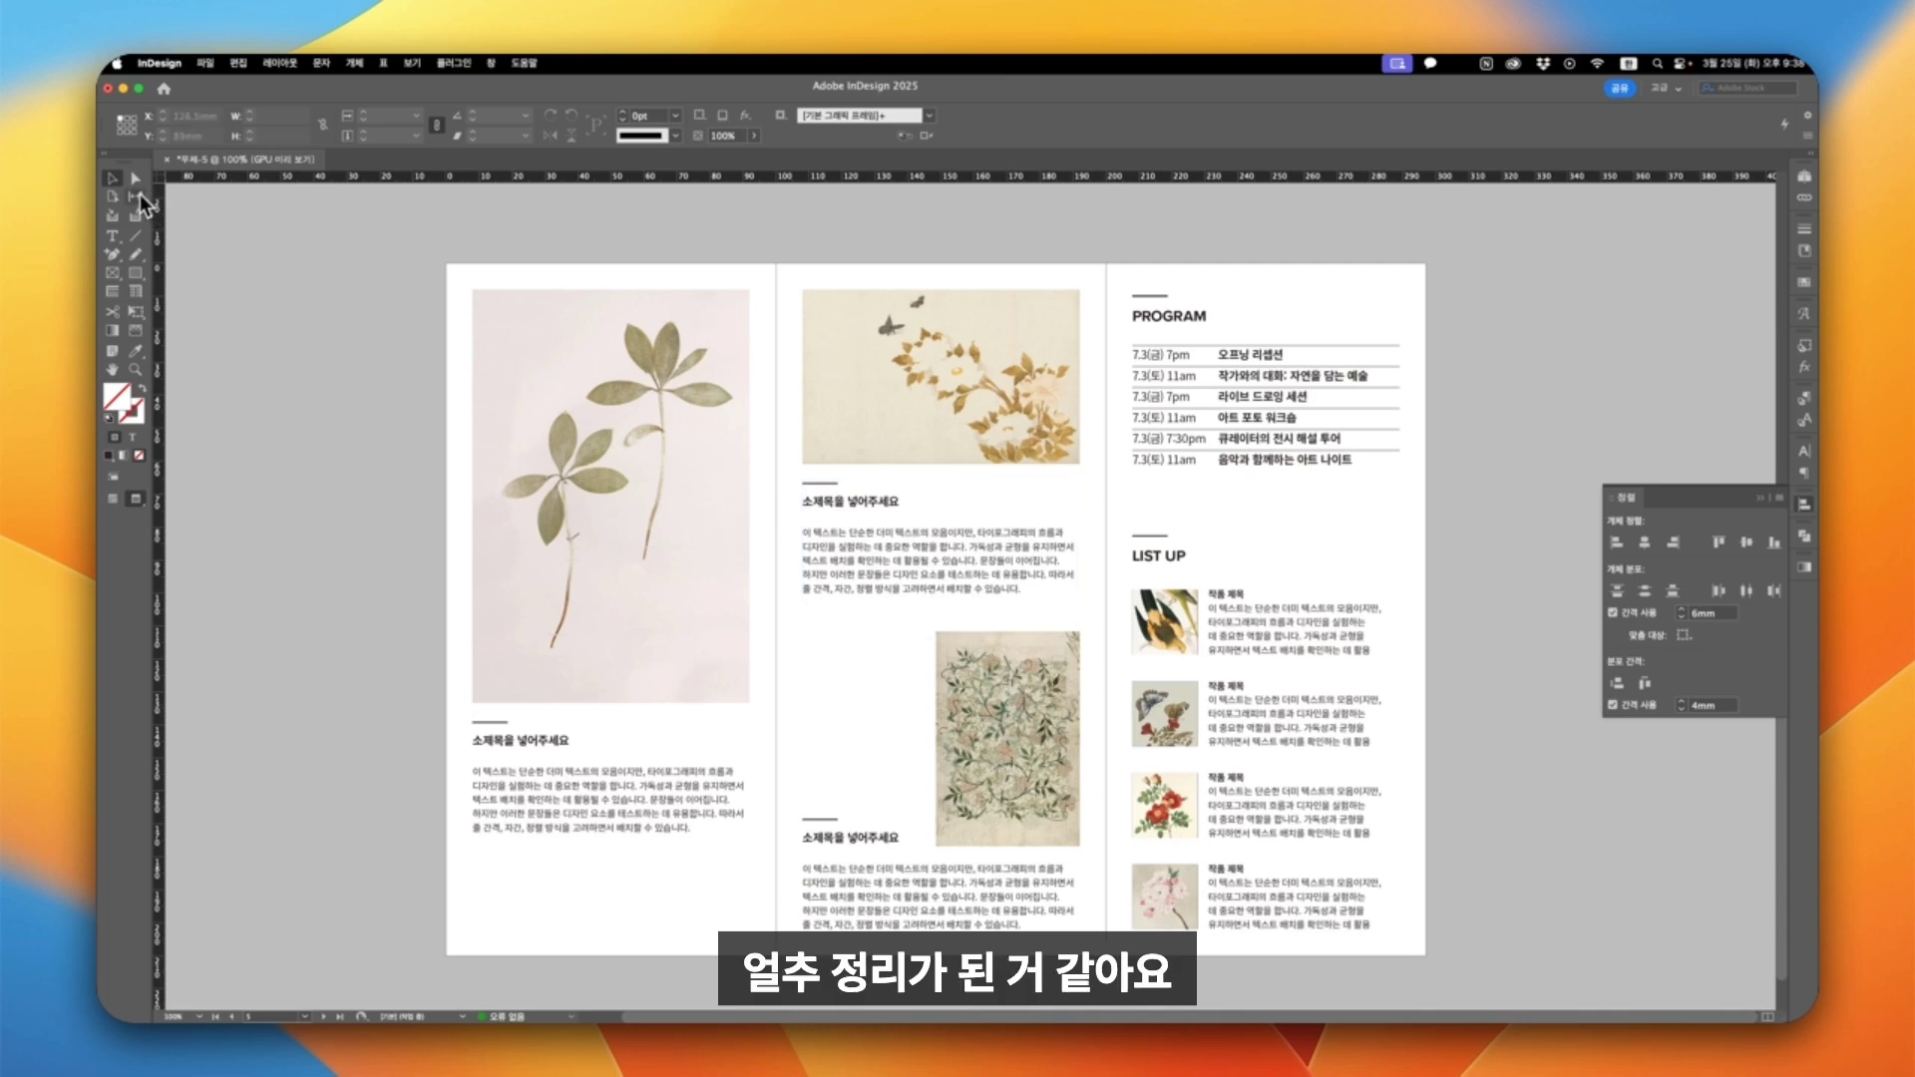
click(1155, 813)
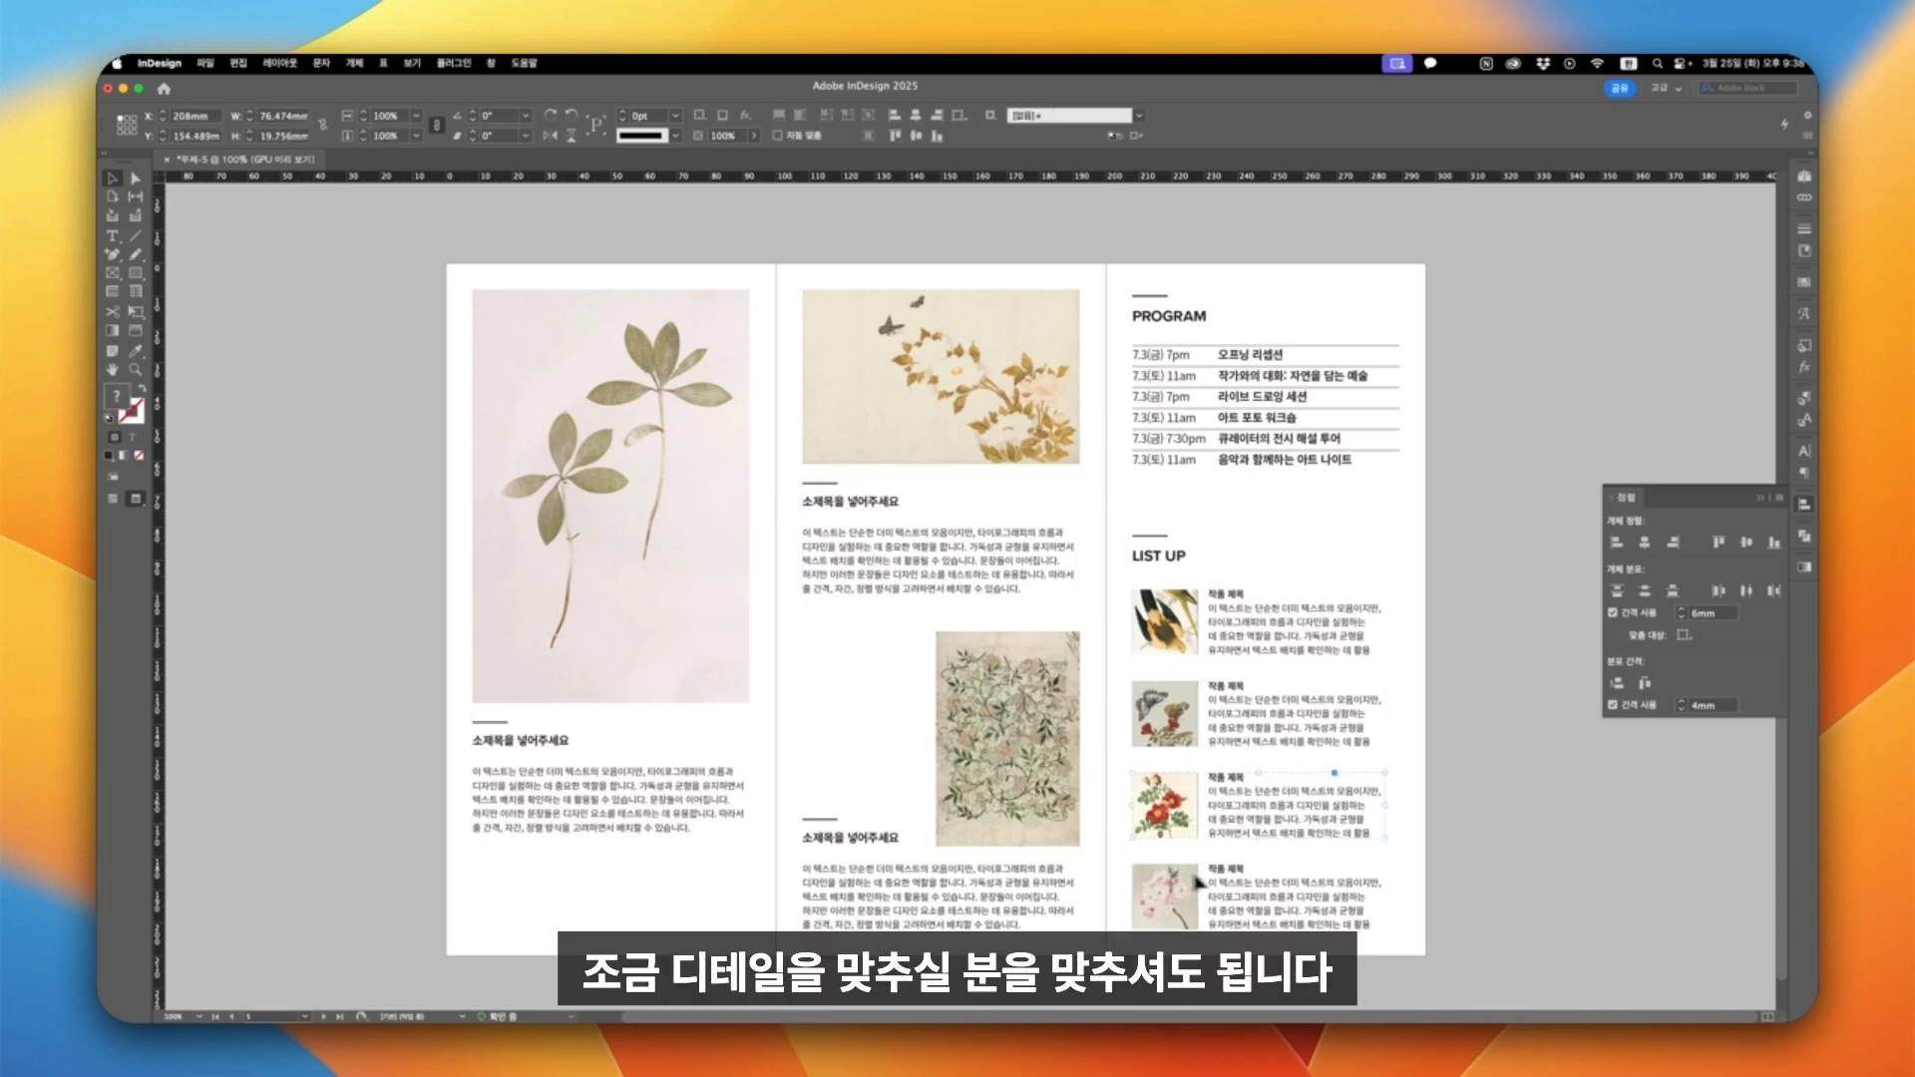
click(1197, 881)
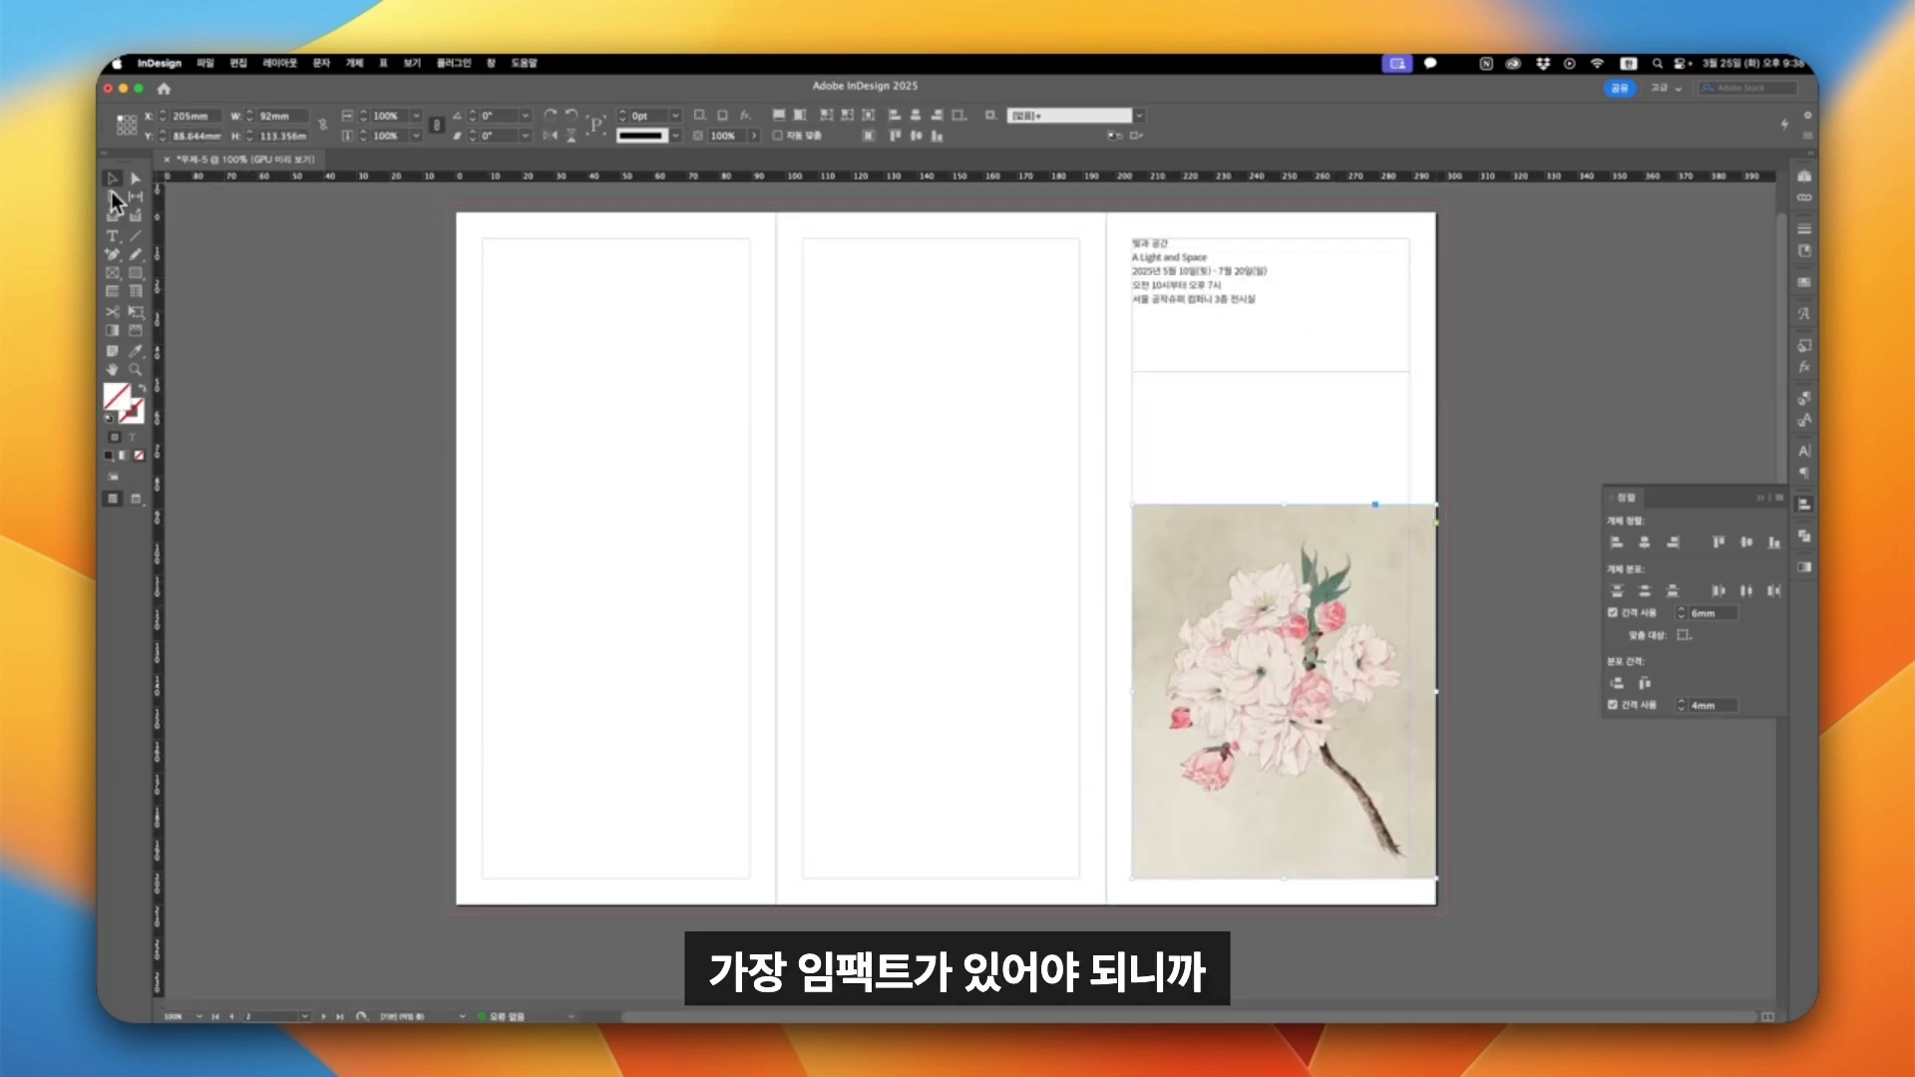
Separate the cover's title from the dates and venue, placing those just above the blossom image, and crop the image to the margins.
key(t)
click(111, 182)
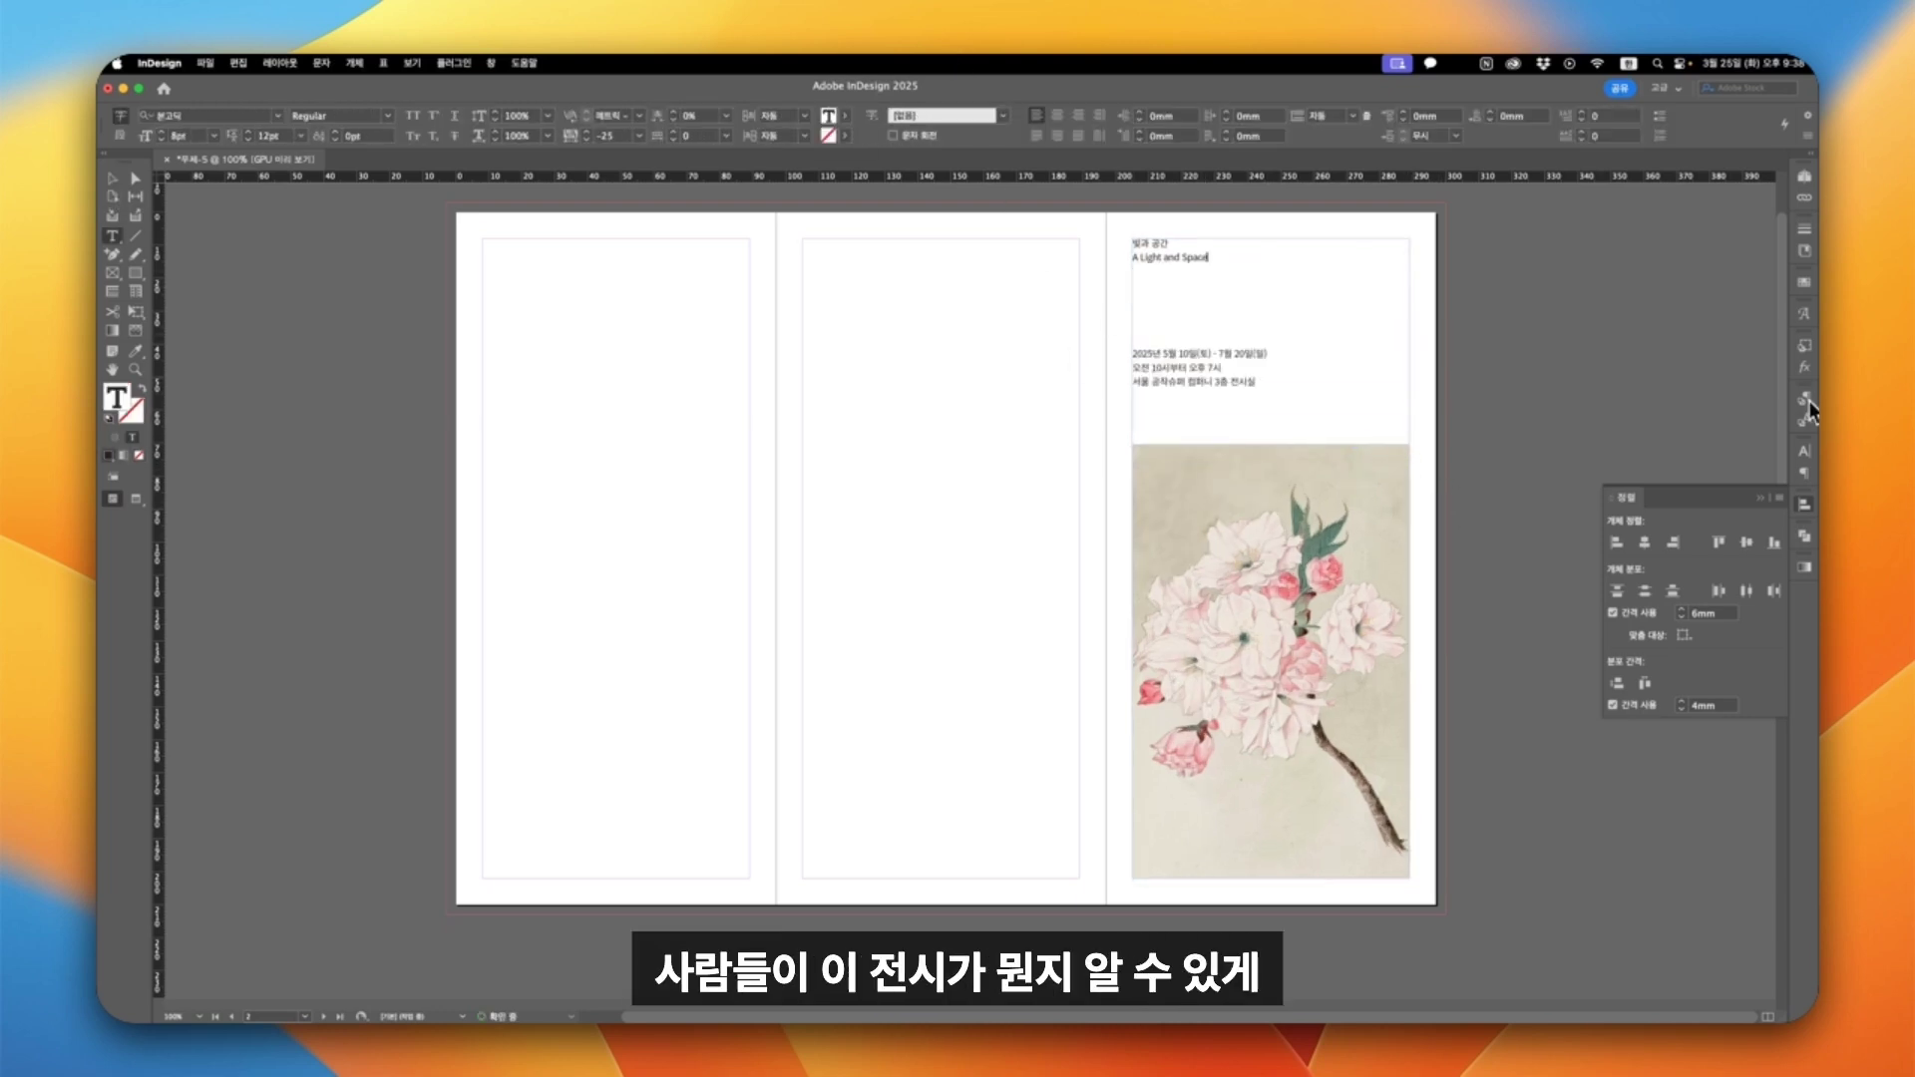
Apply the 한글 제목 1 | 본고딕 30pt paragraph style to the cover title.
click(1808, 401)
click(1740, 465)
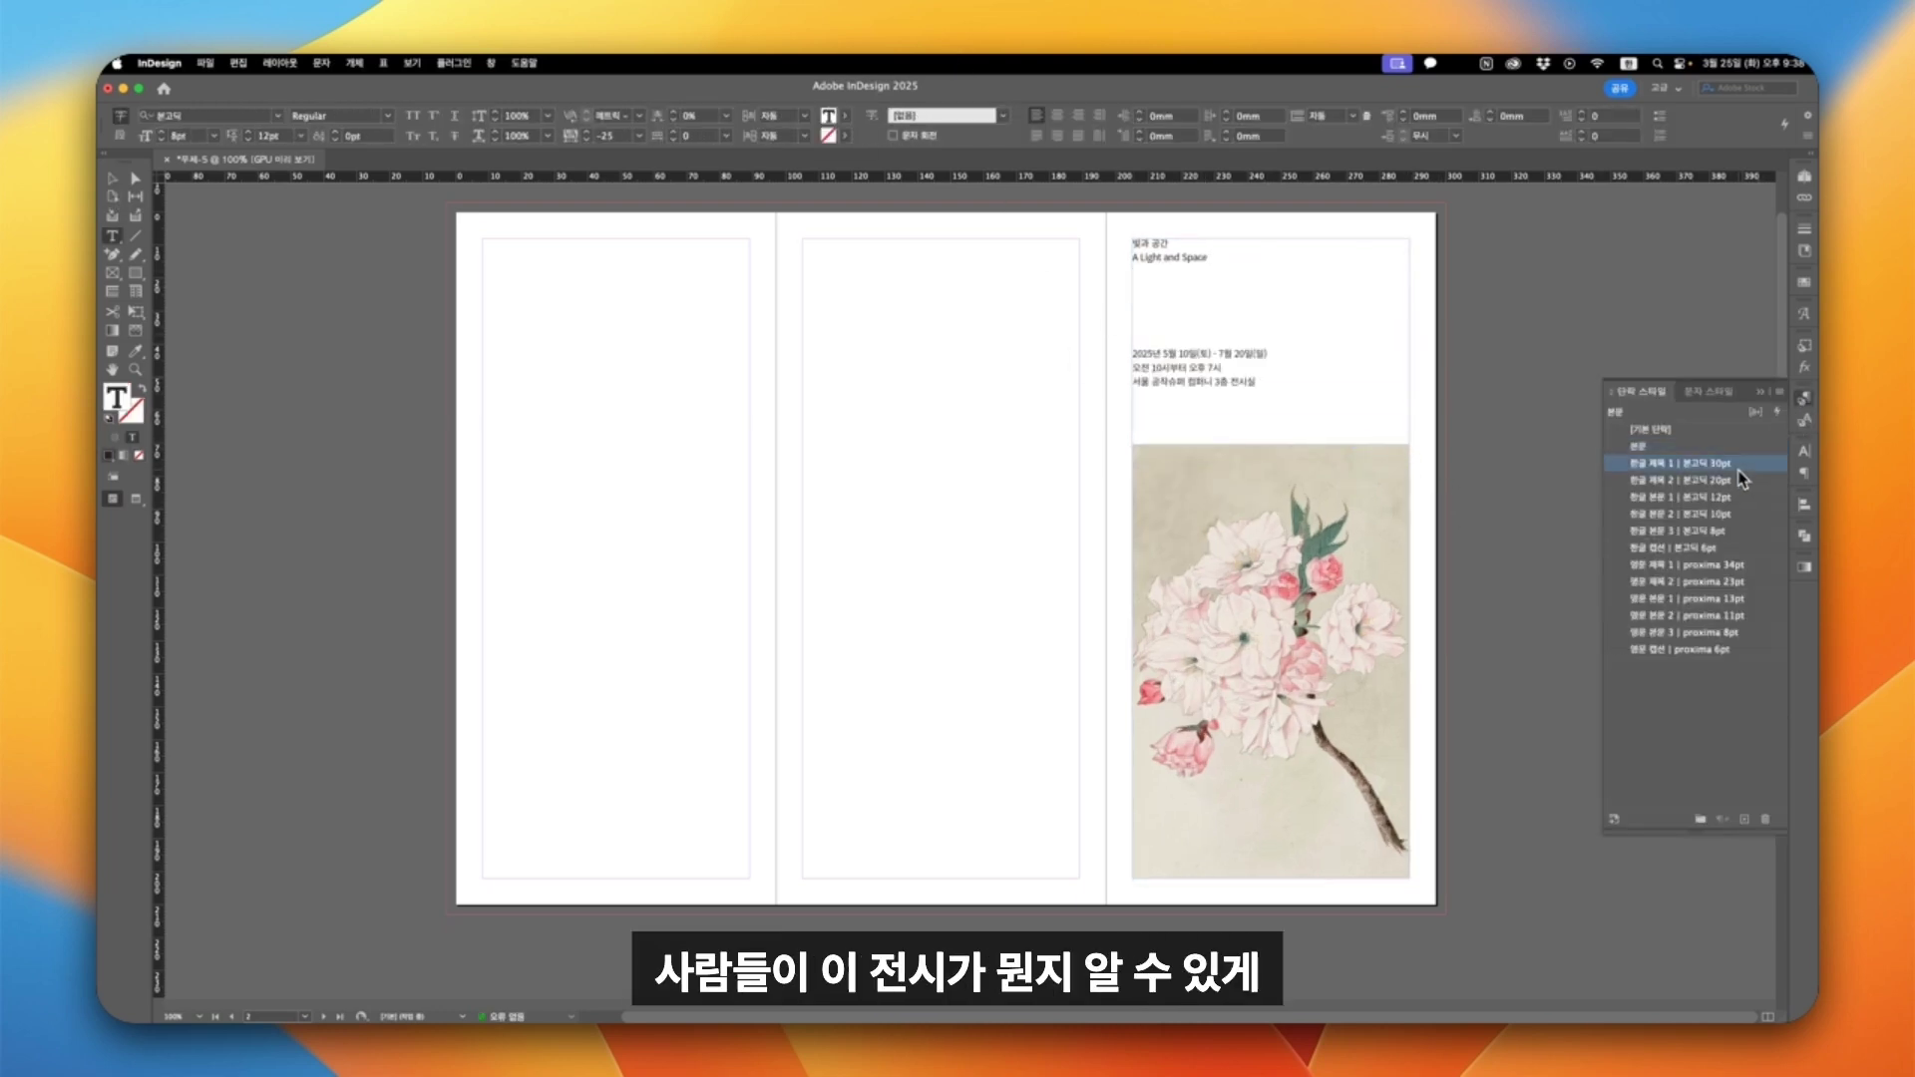
Style the Korean and English cover titles, and add bold 날짜, 시간 and 장소 labels to the lines above the blossom image.
key(super+a)
click(1735, 469)
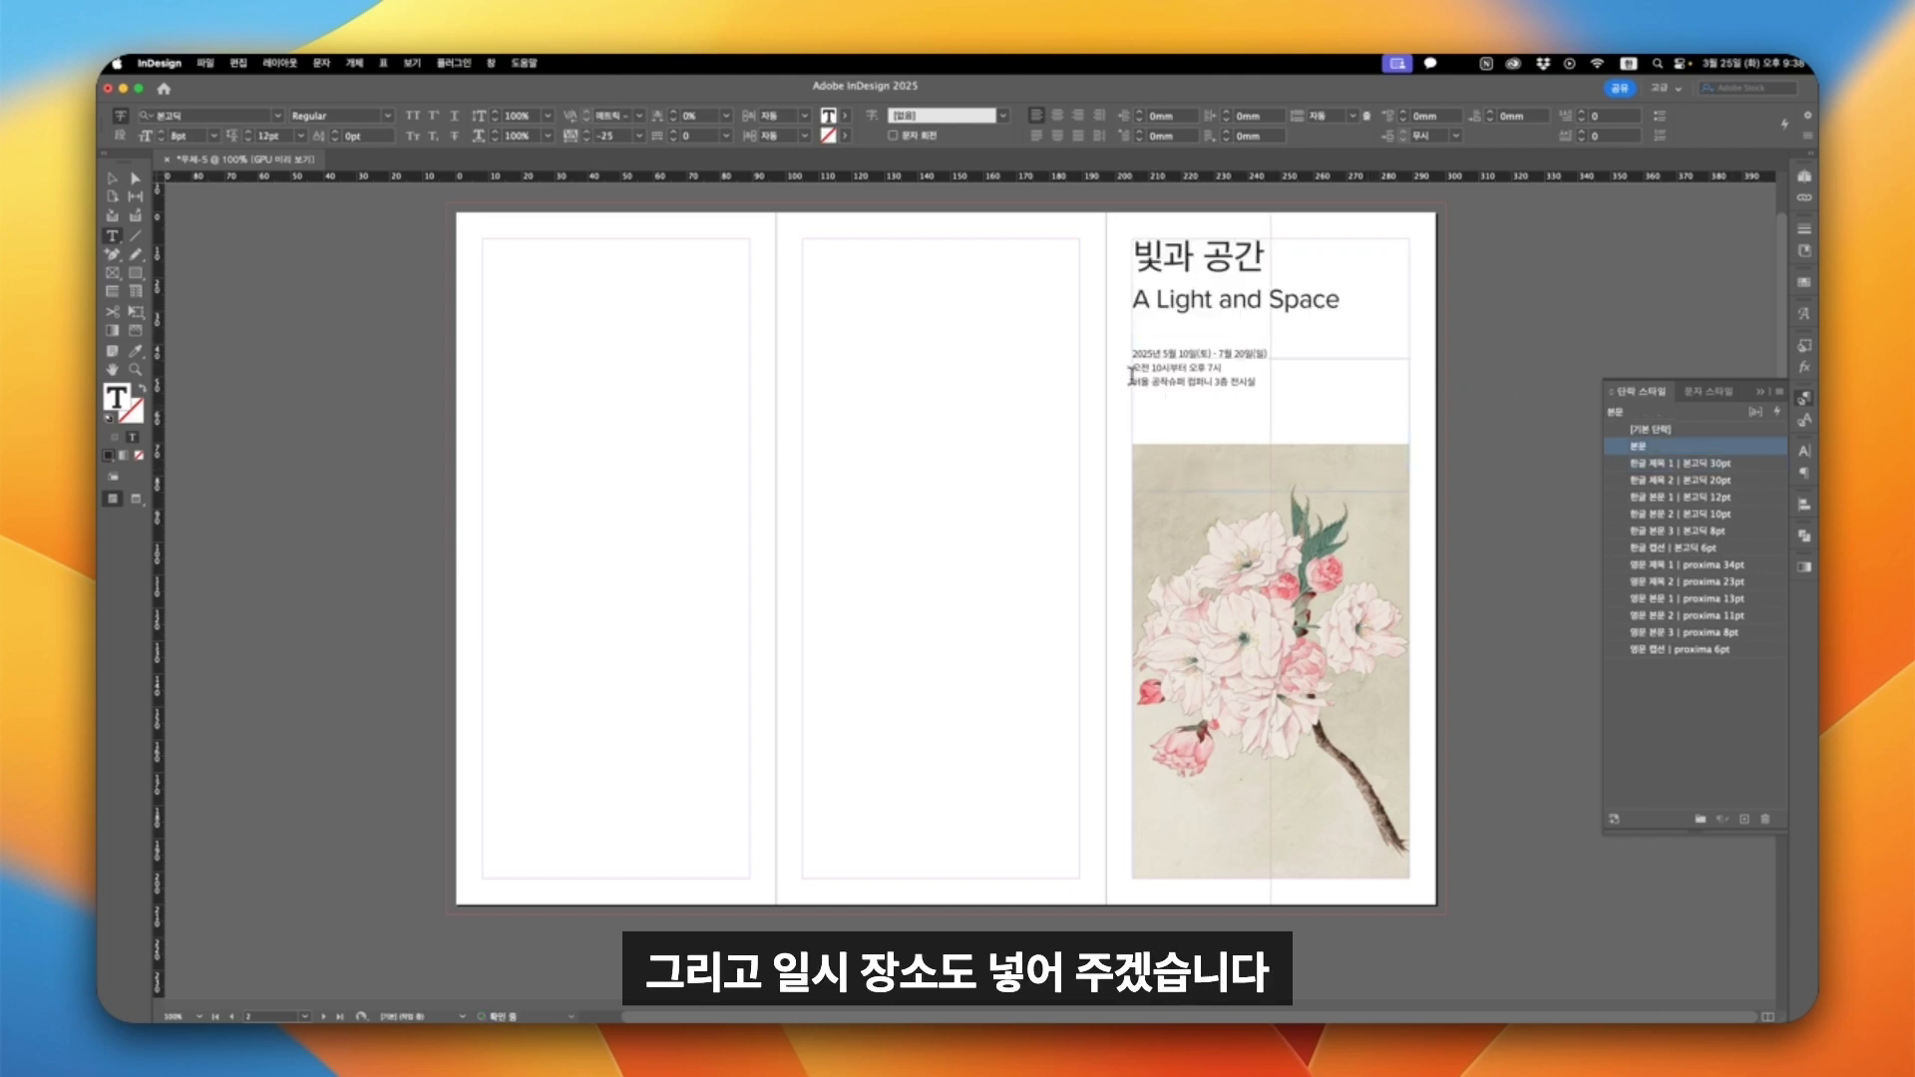
click(1133, 376)
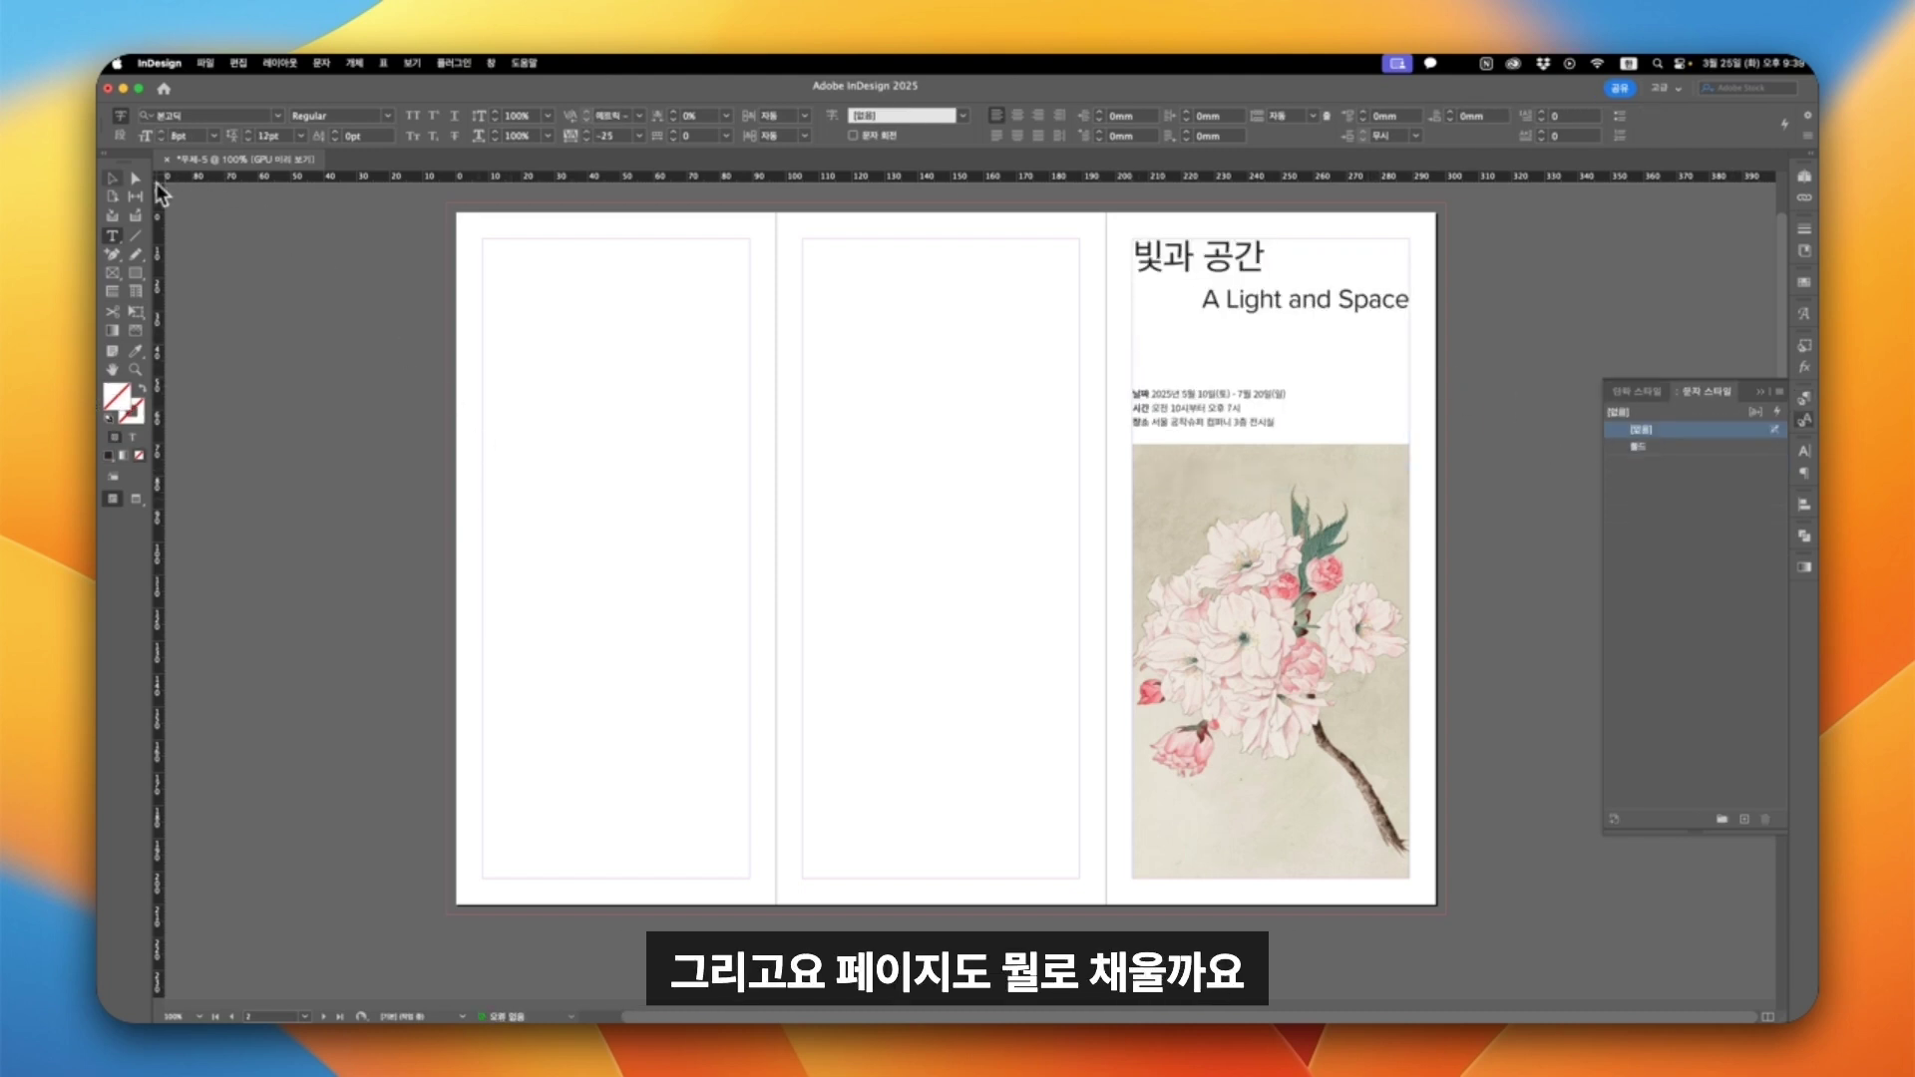
Draw a 40.5 mm square frame at the upper margin corner of the first panel and fill it with [검정].
click(112, 178)
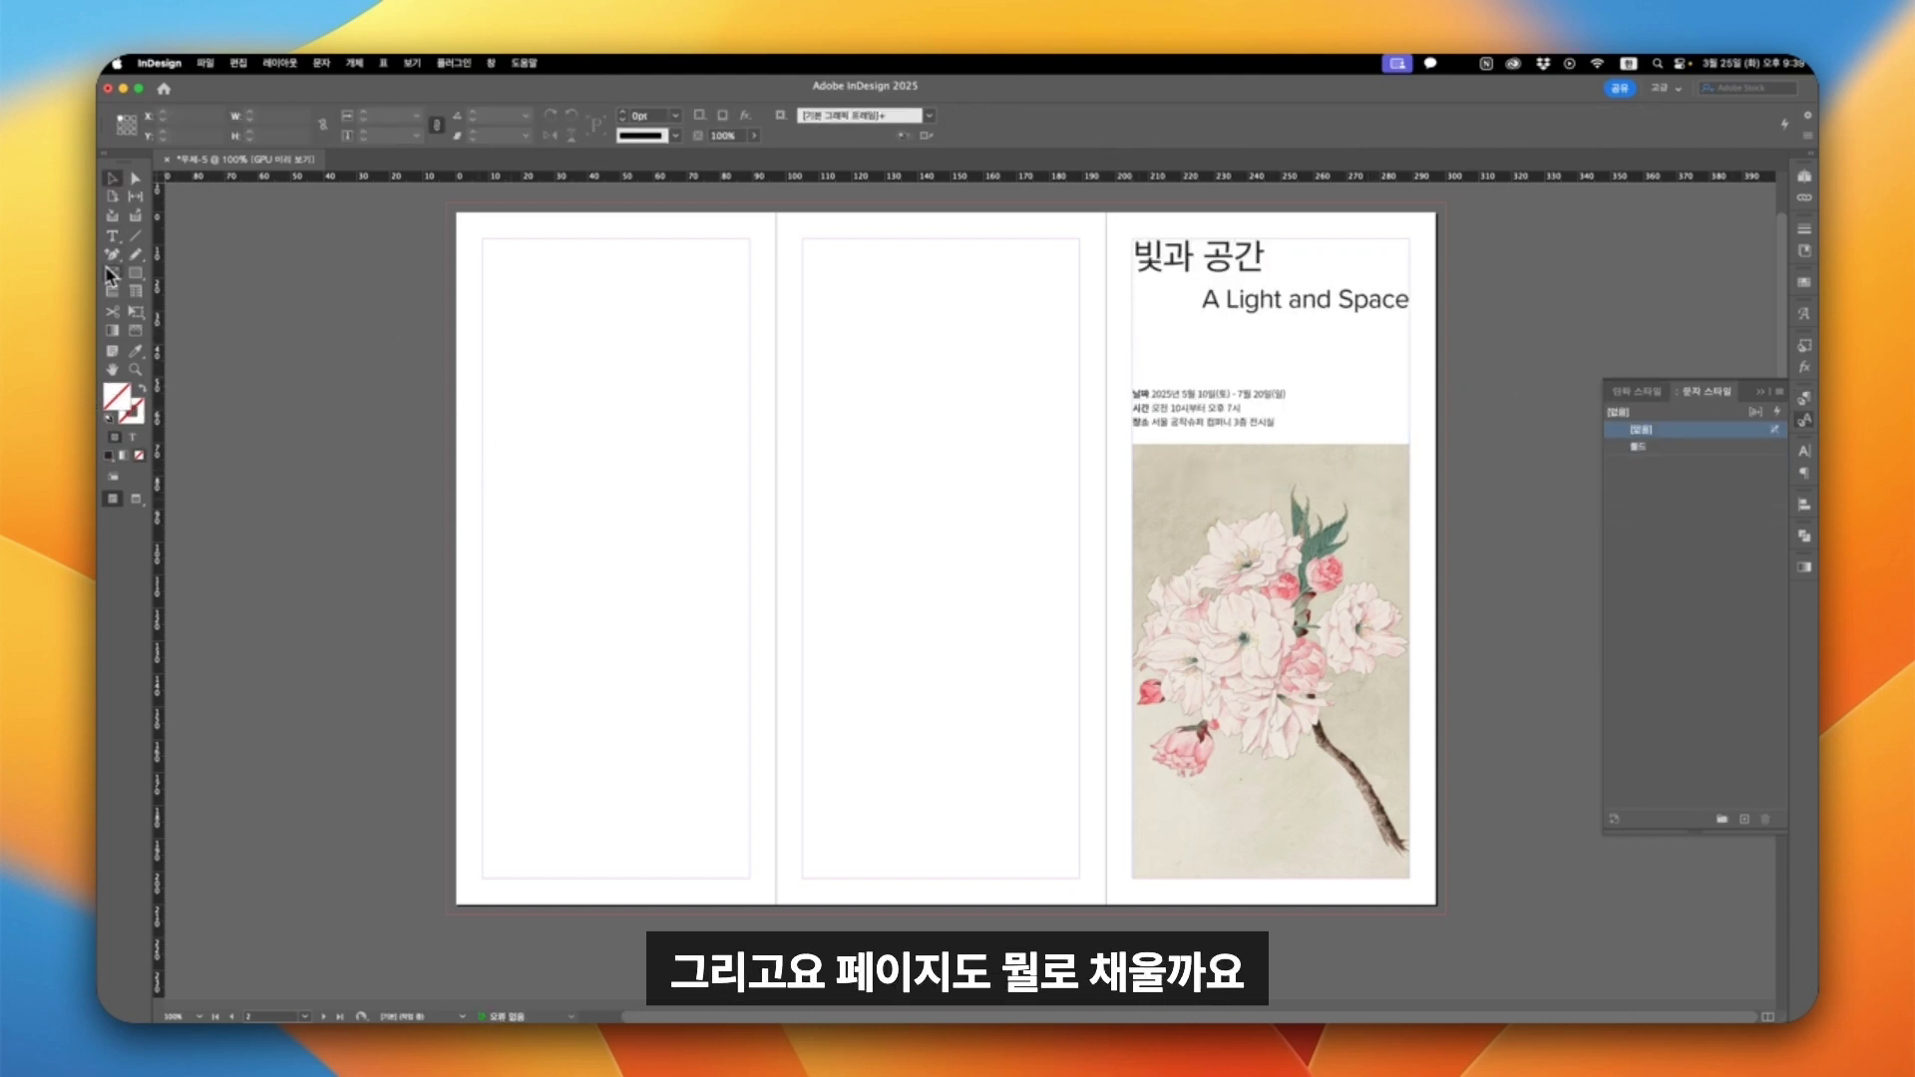
click(112, 272)
drag(483, 240, 616, 372)
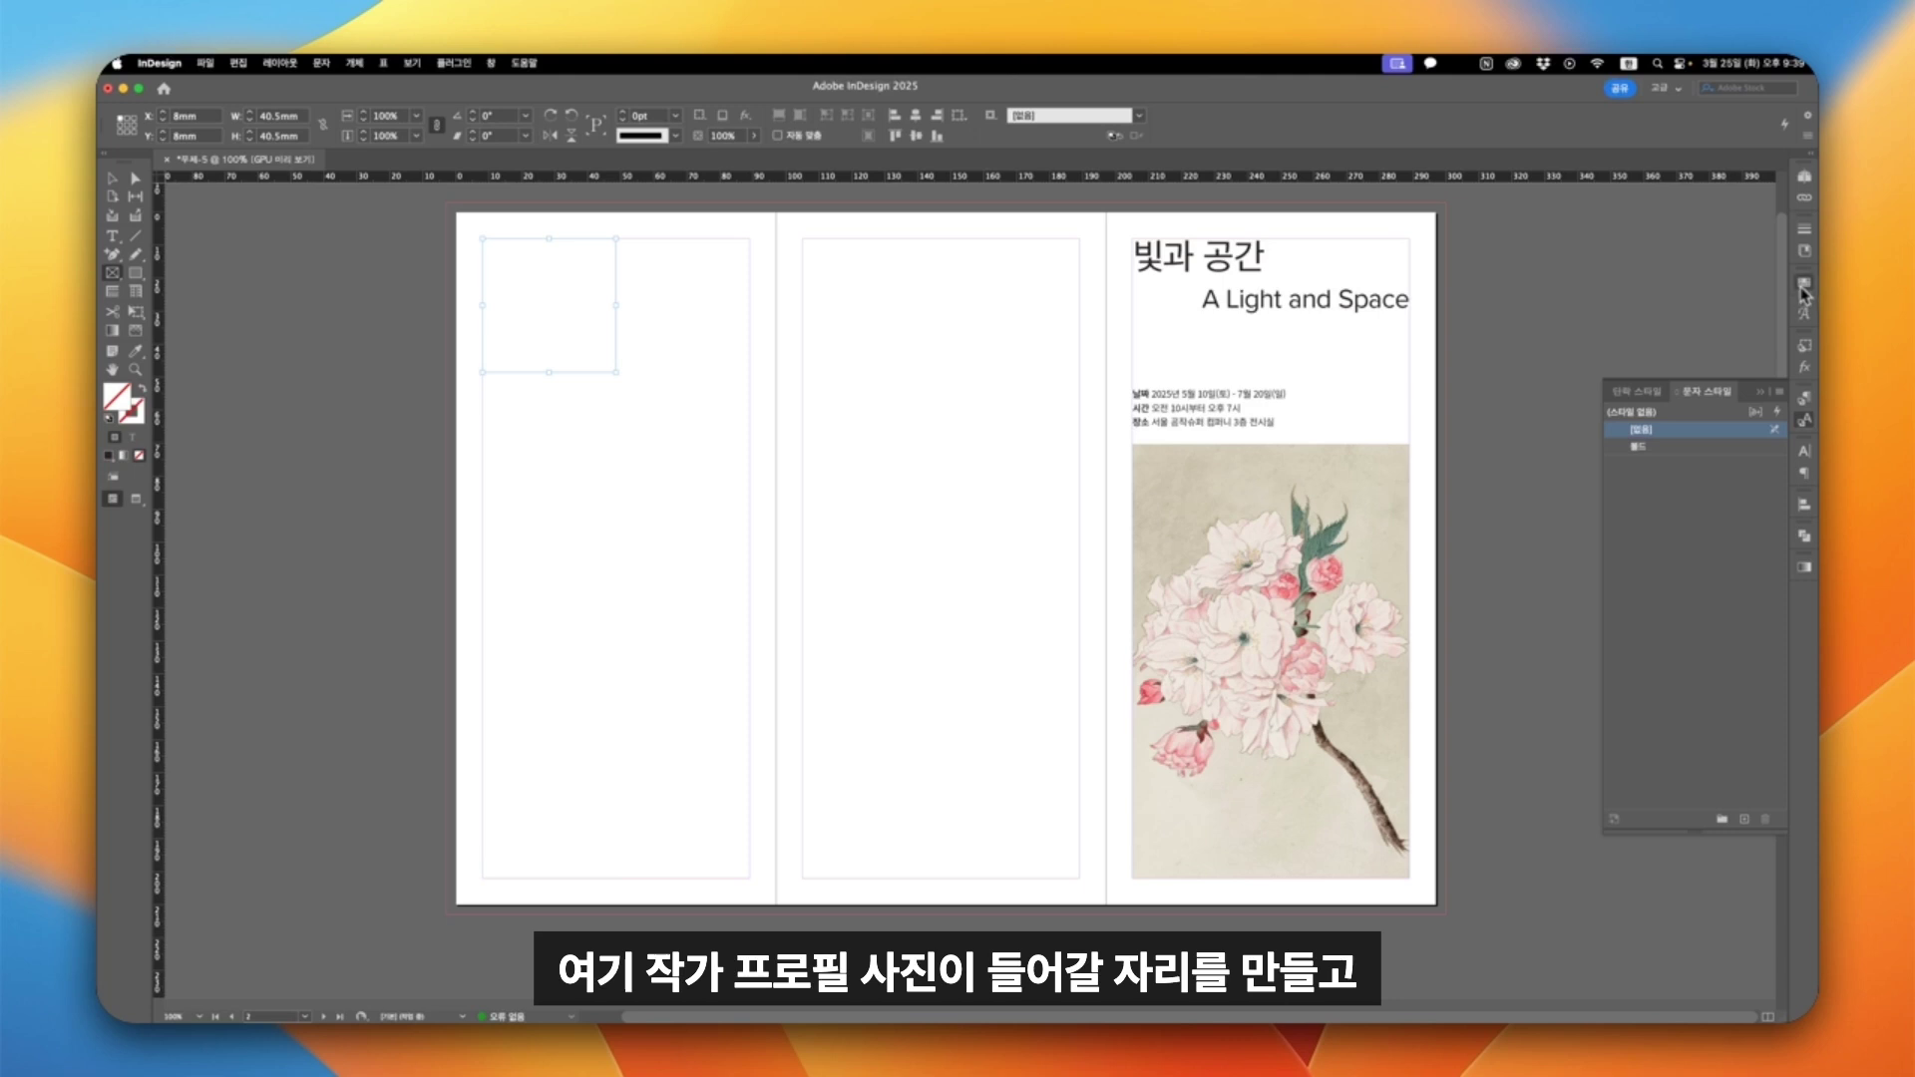
click(1804, 287)
click(1613, 376)
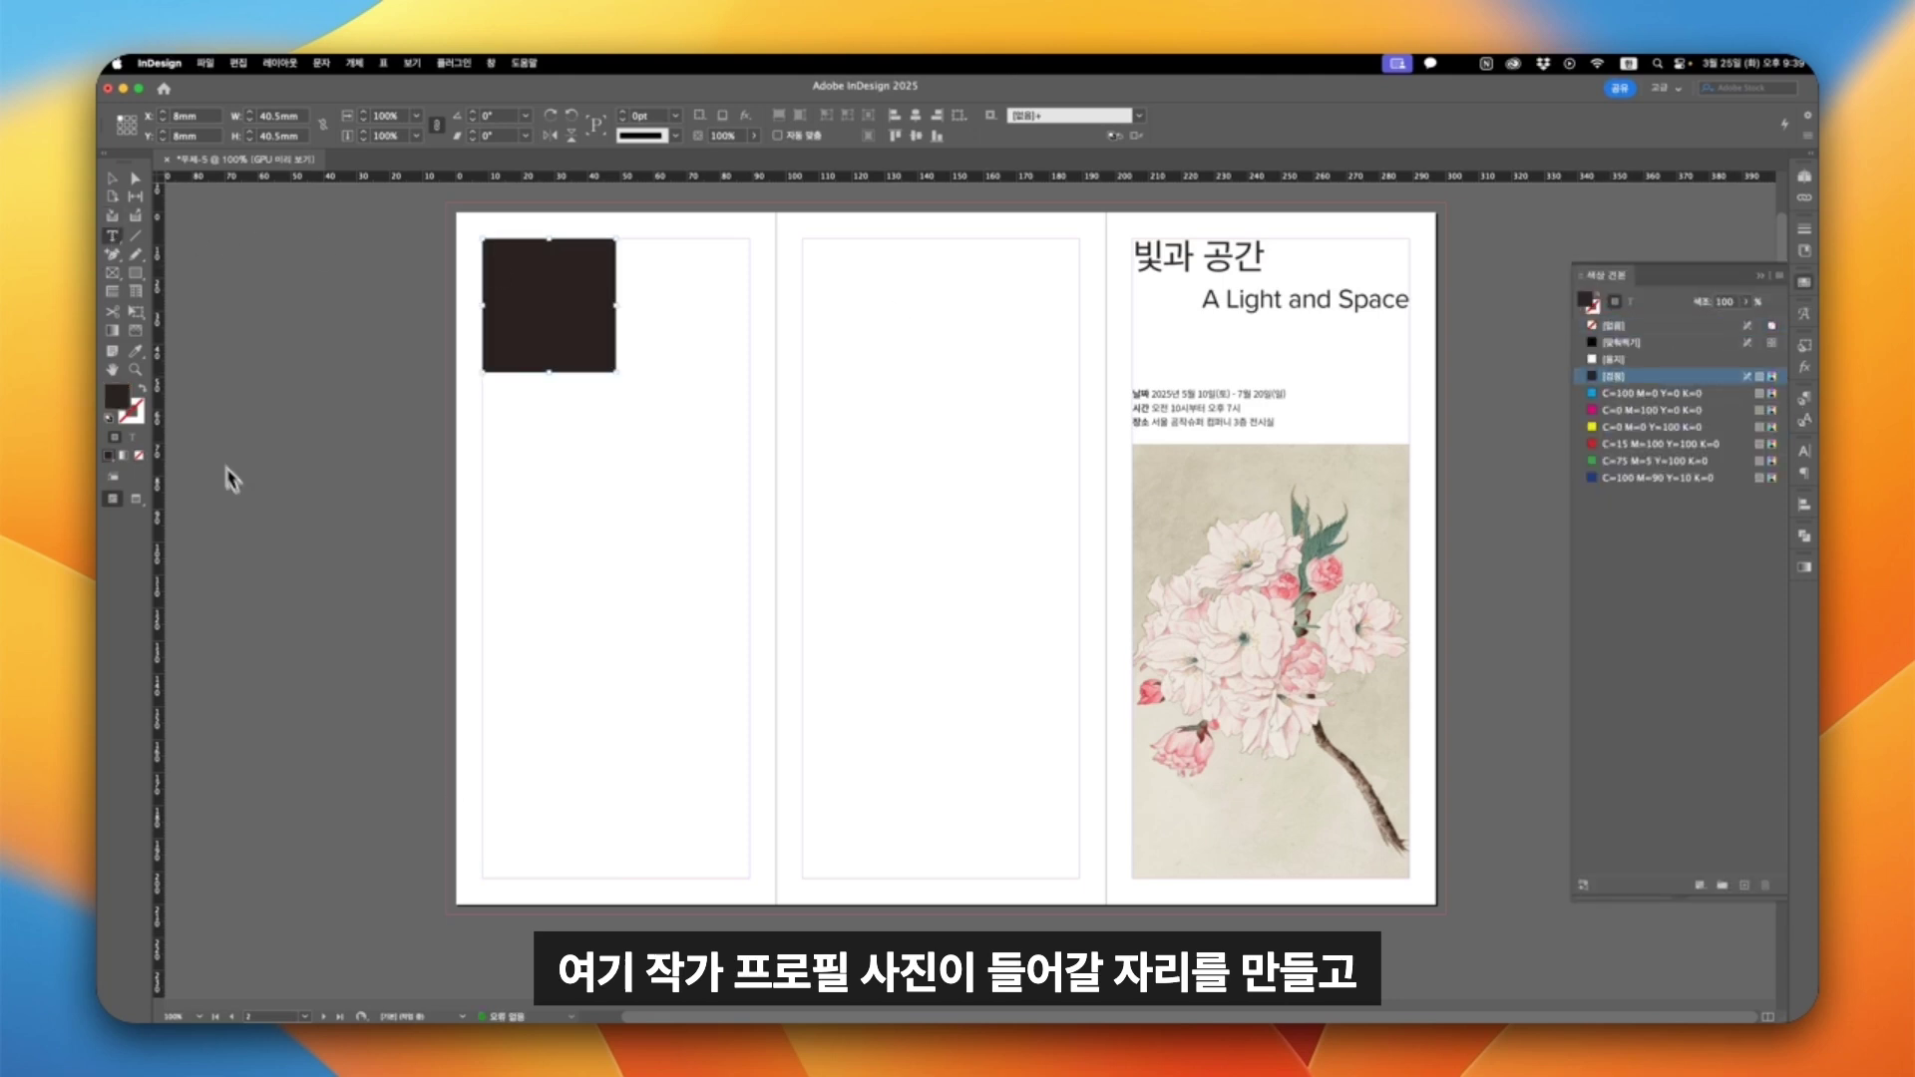
Add the heading 작가 공작슈퍼 and the artist's statement below the black square, and enlarge the statement text.
click(526, 992)
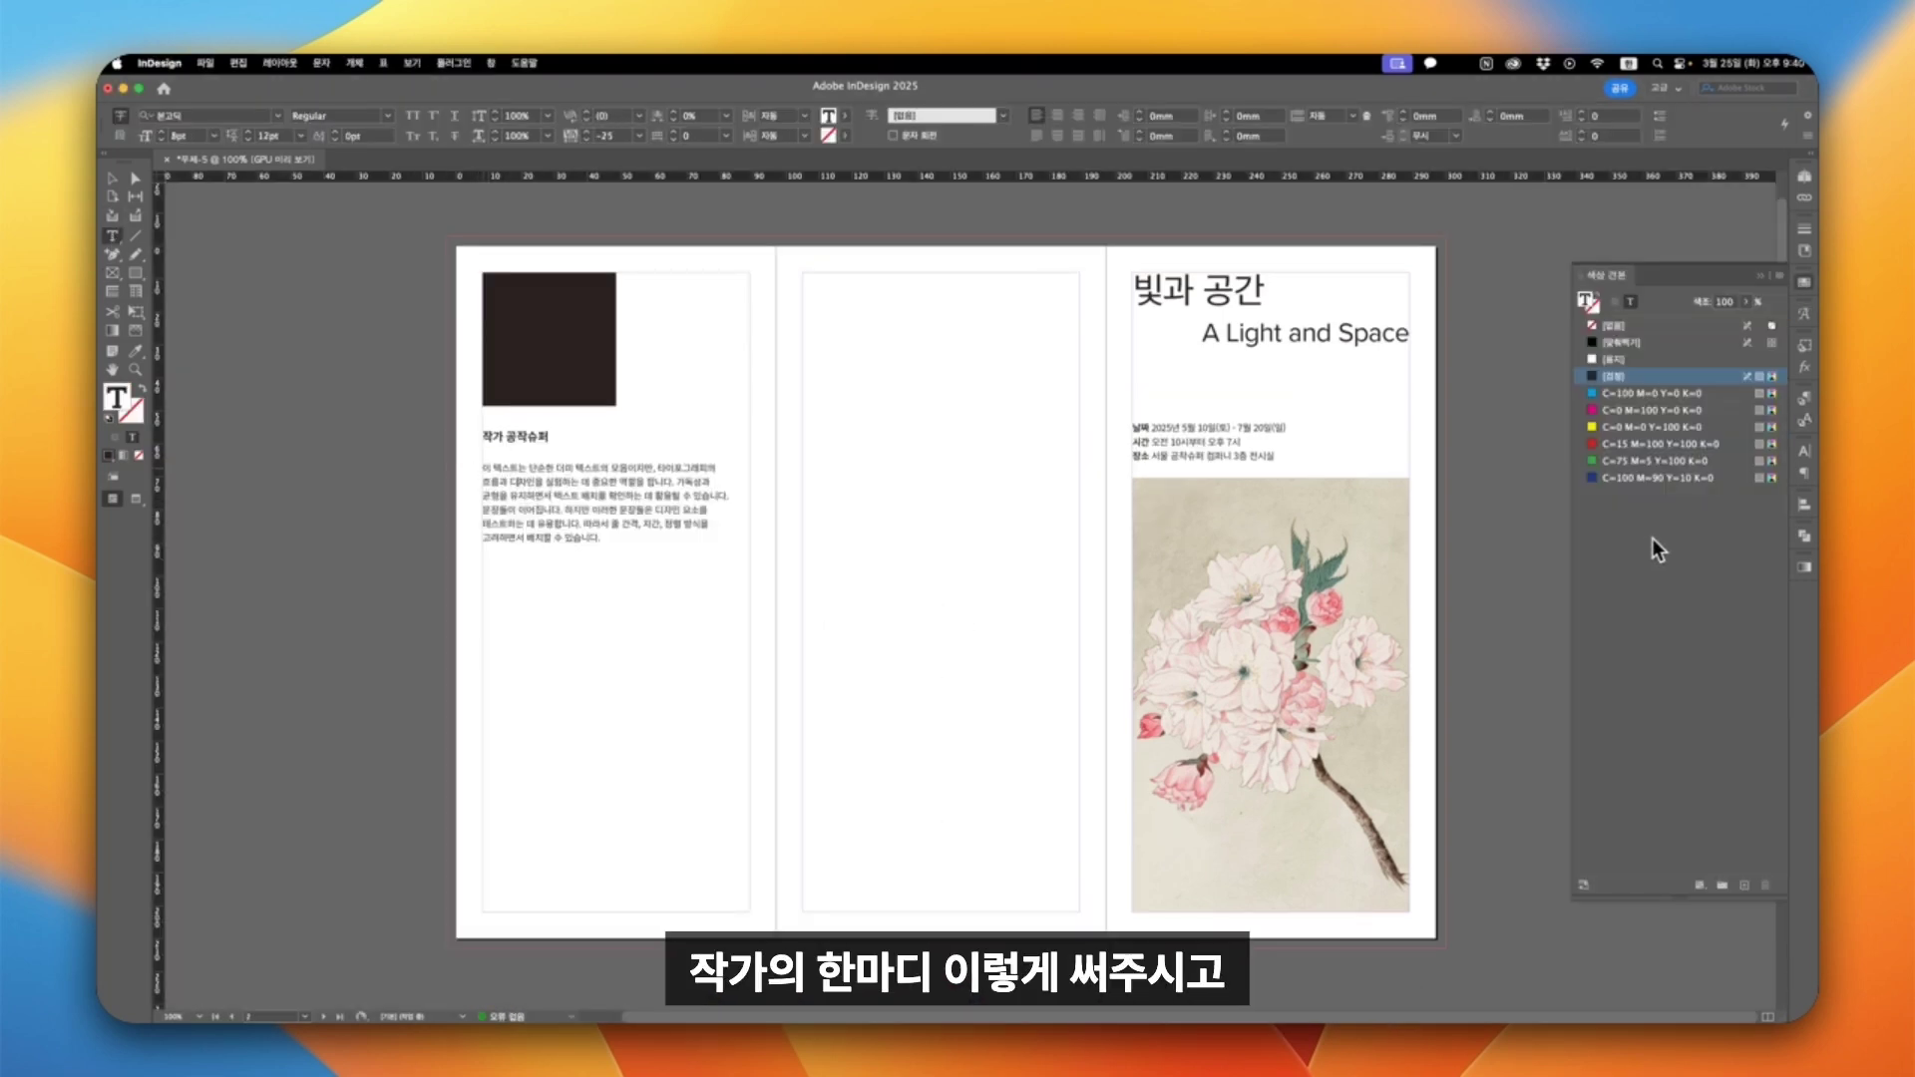
key(ctrl+a)
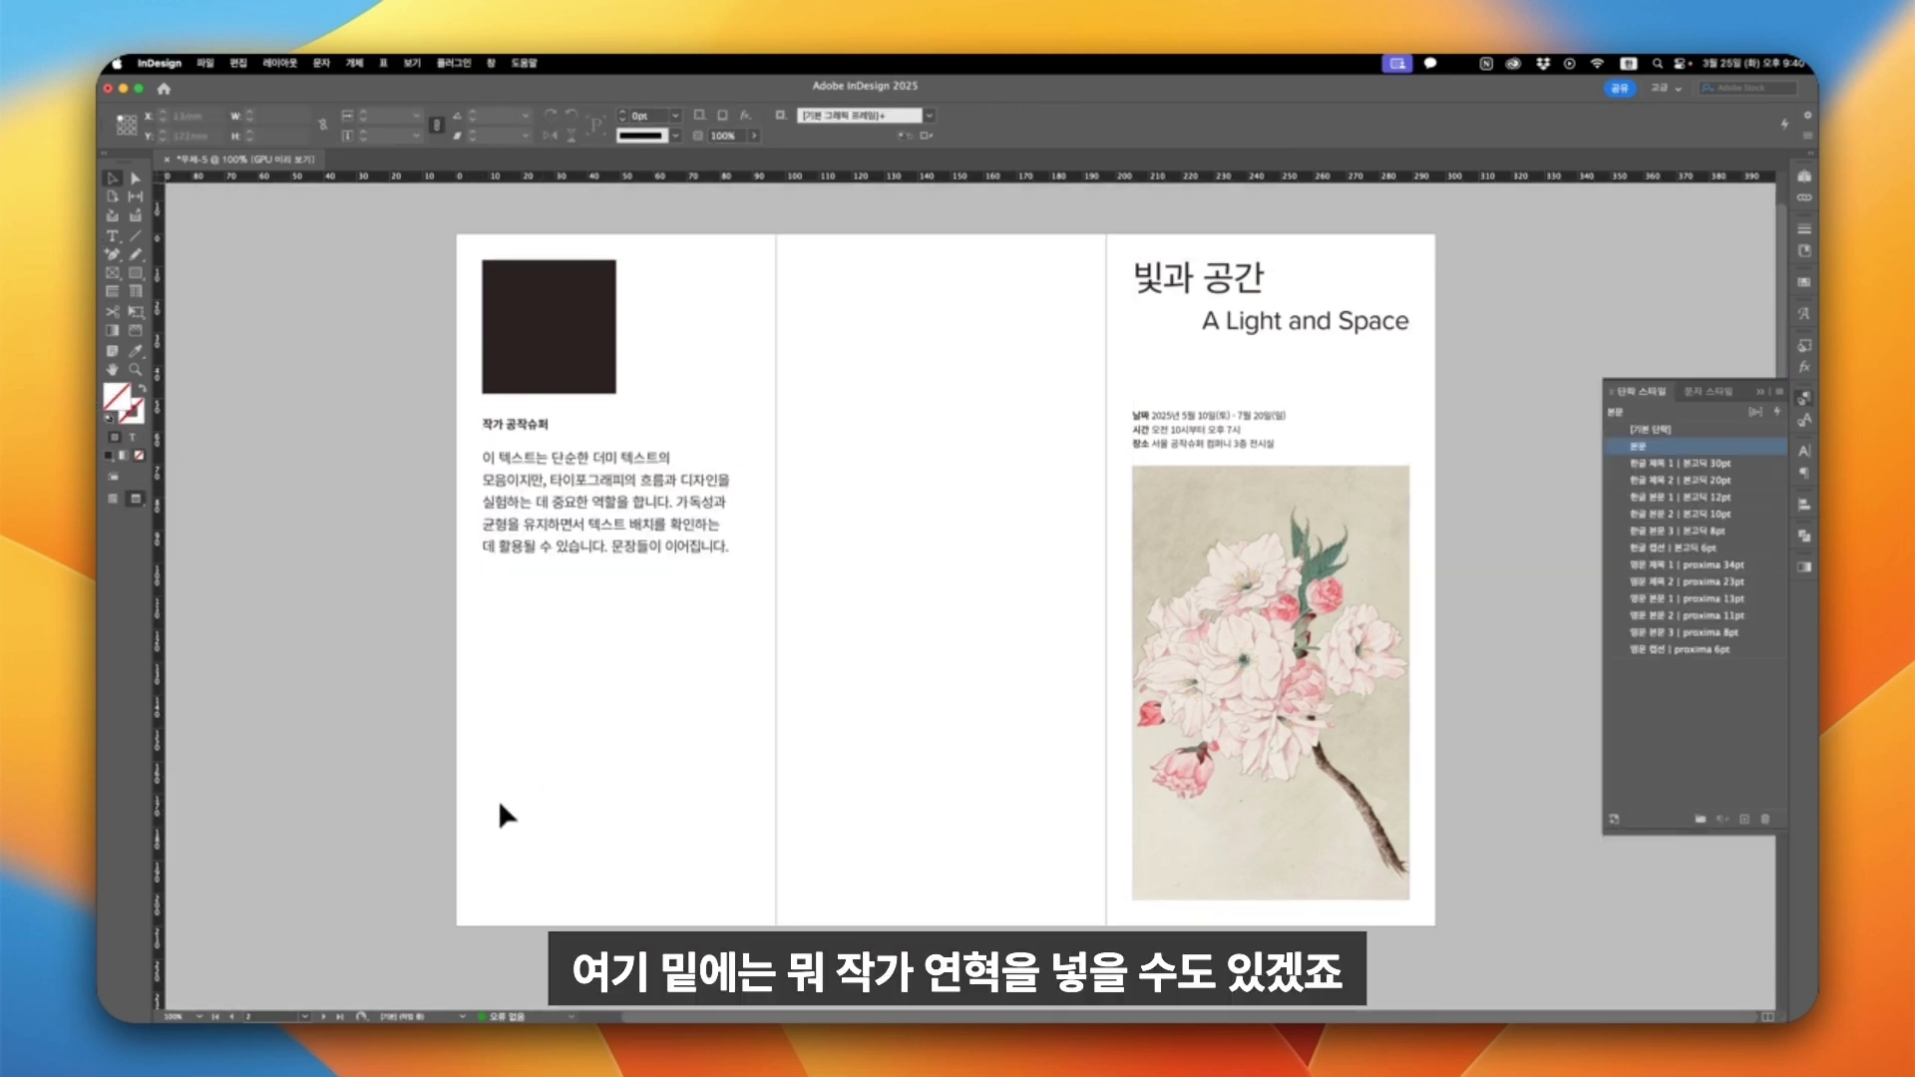
Extend the 작가연혁 list at the foot of the first panel with copies of its 2022 and 2023 entries.
click(112, 499)
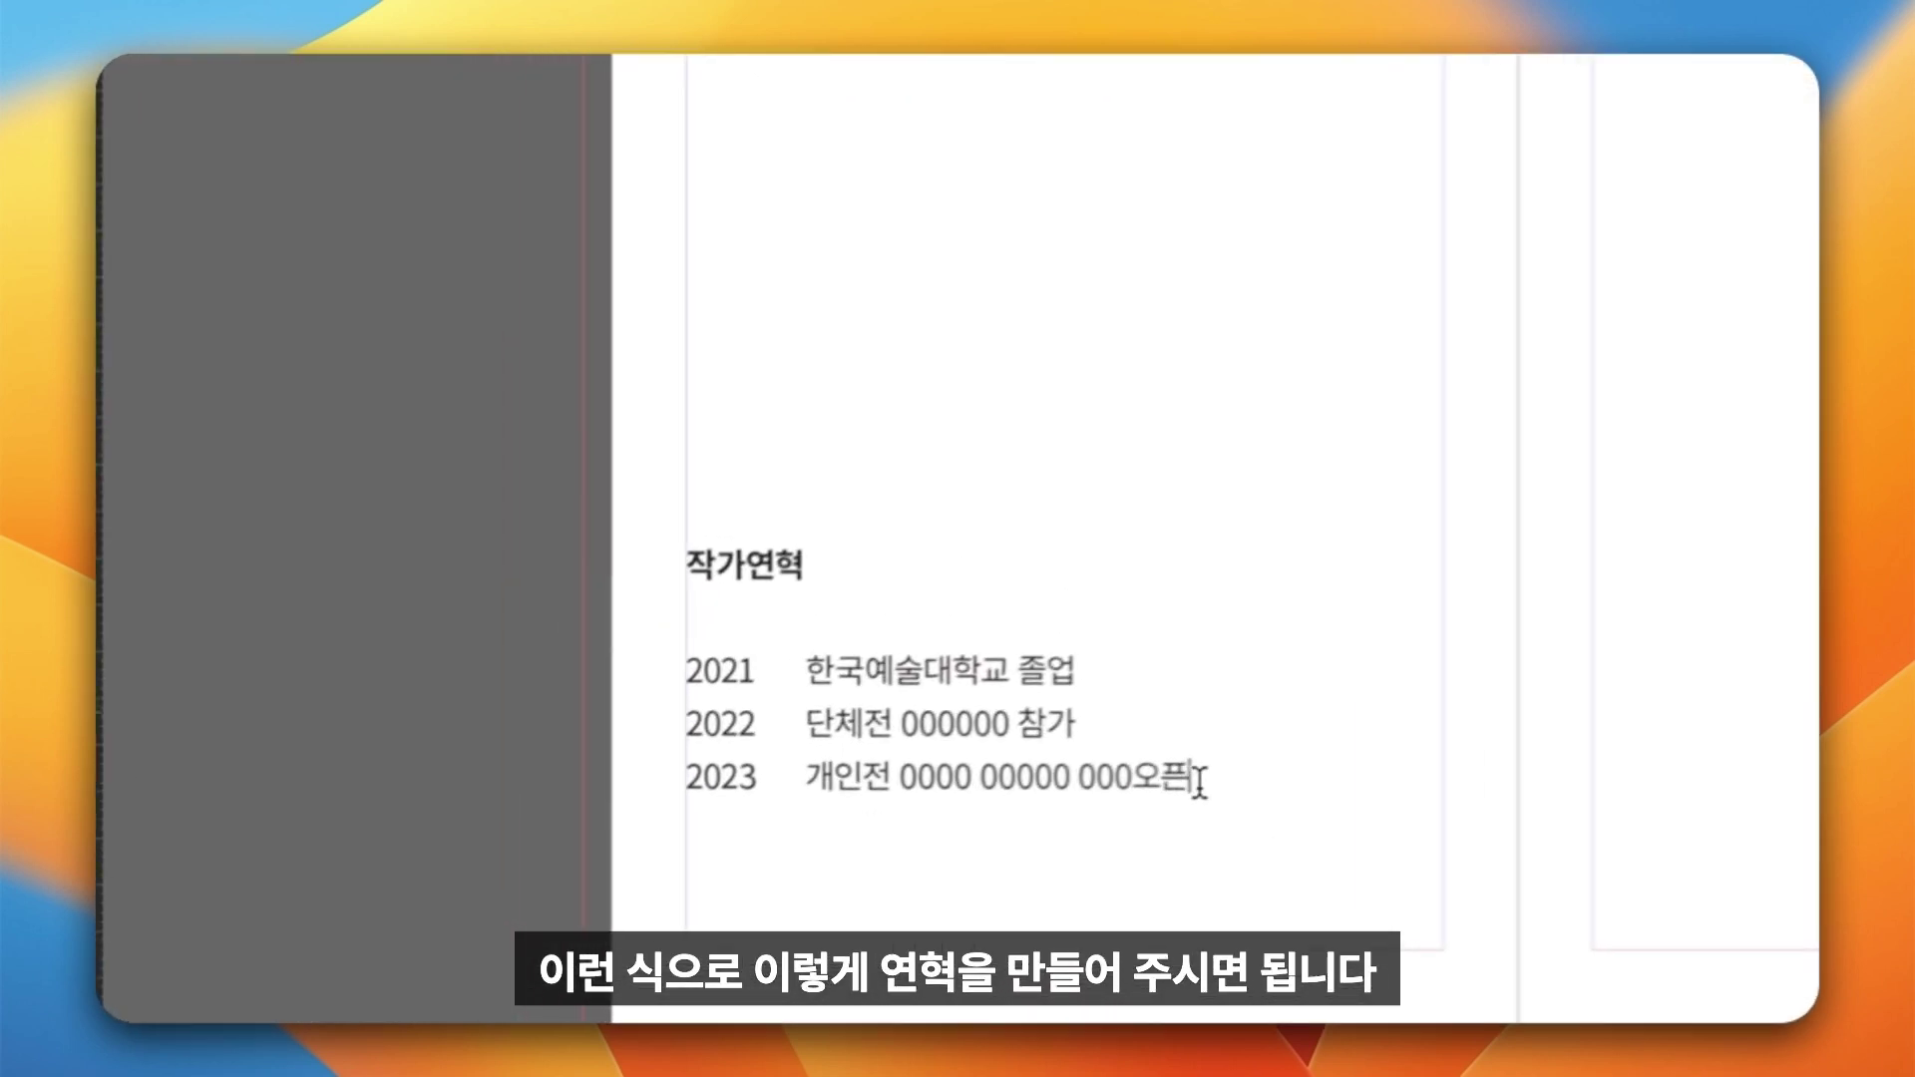
drag(582, 832, 536, 776)
key(shift+End)
key(ctrl+c)
key(Right)
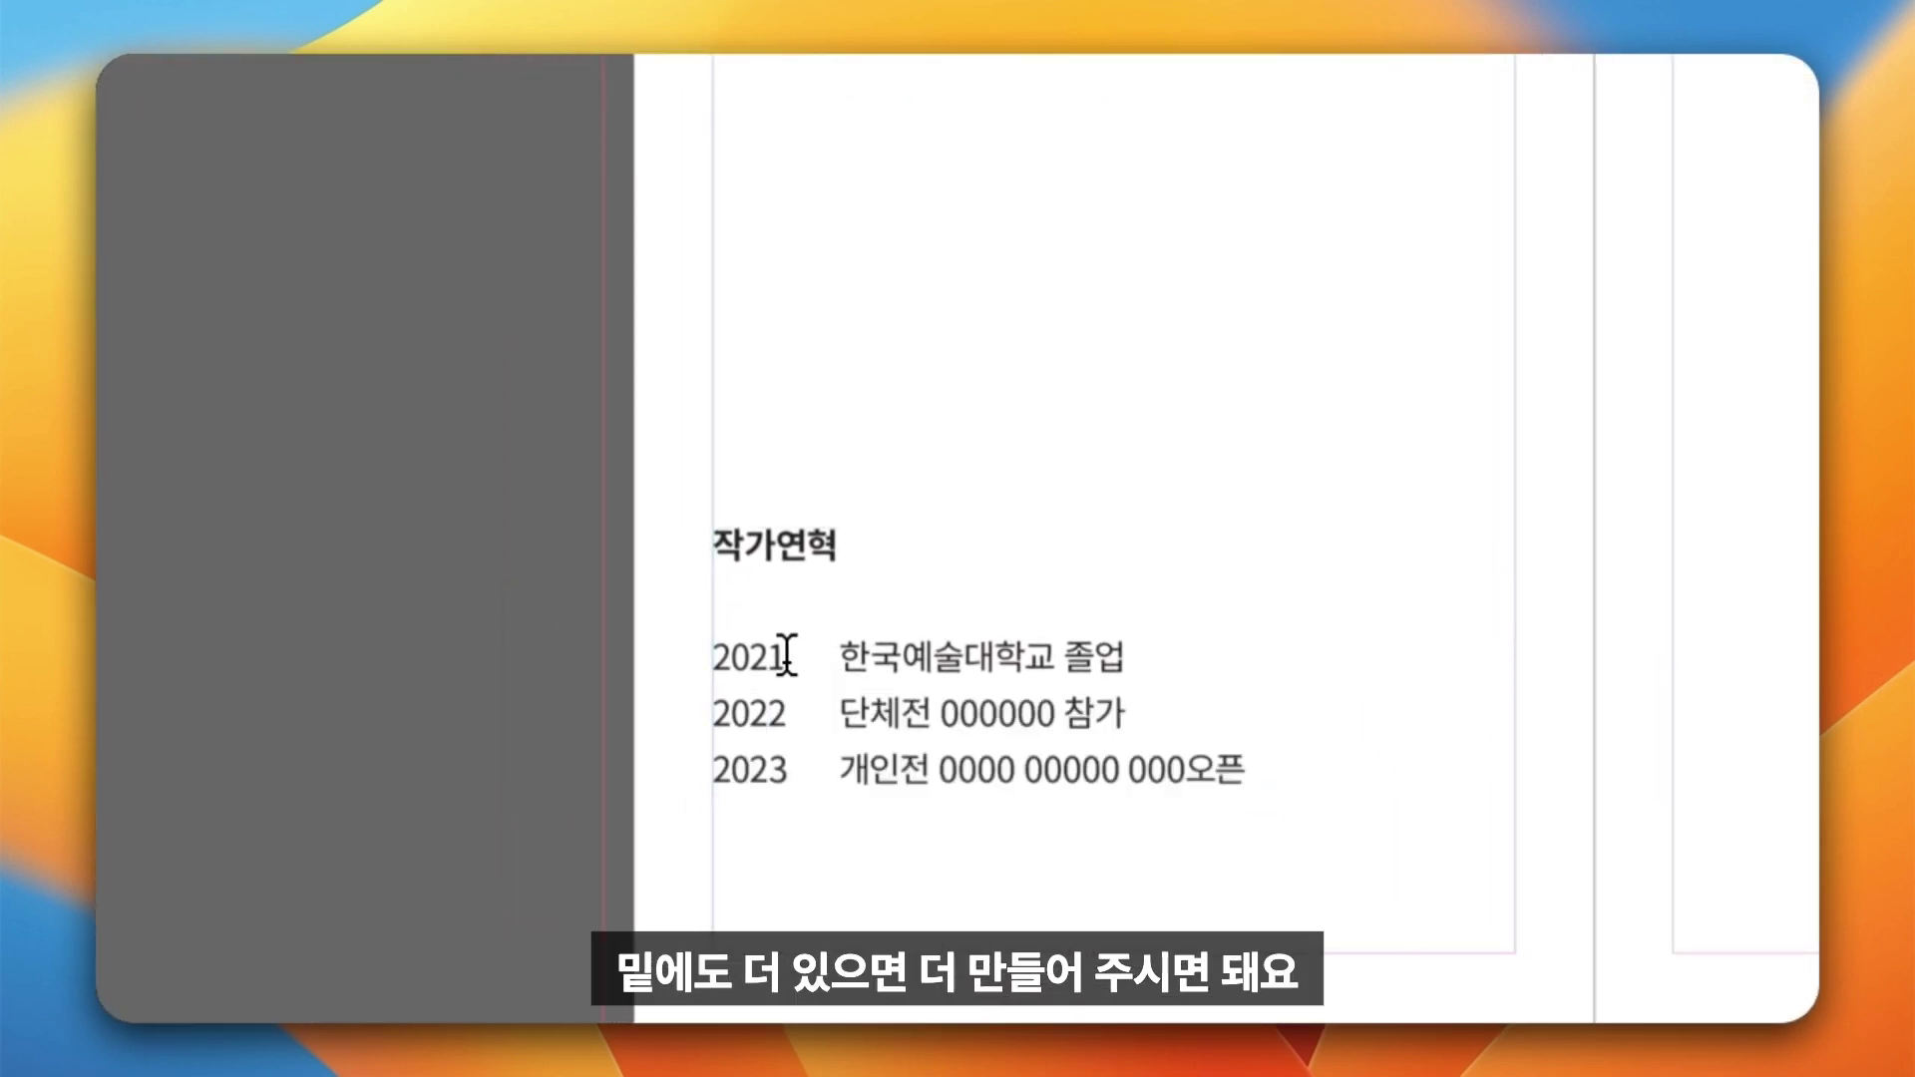
key(Return)
key(ctrl+v)
drag(831, 656, 788, 655)
key(Left)
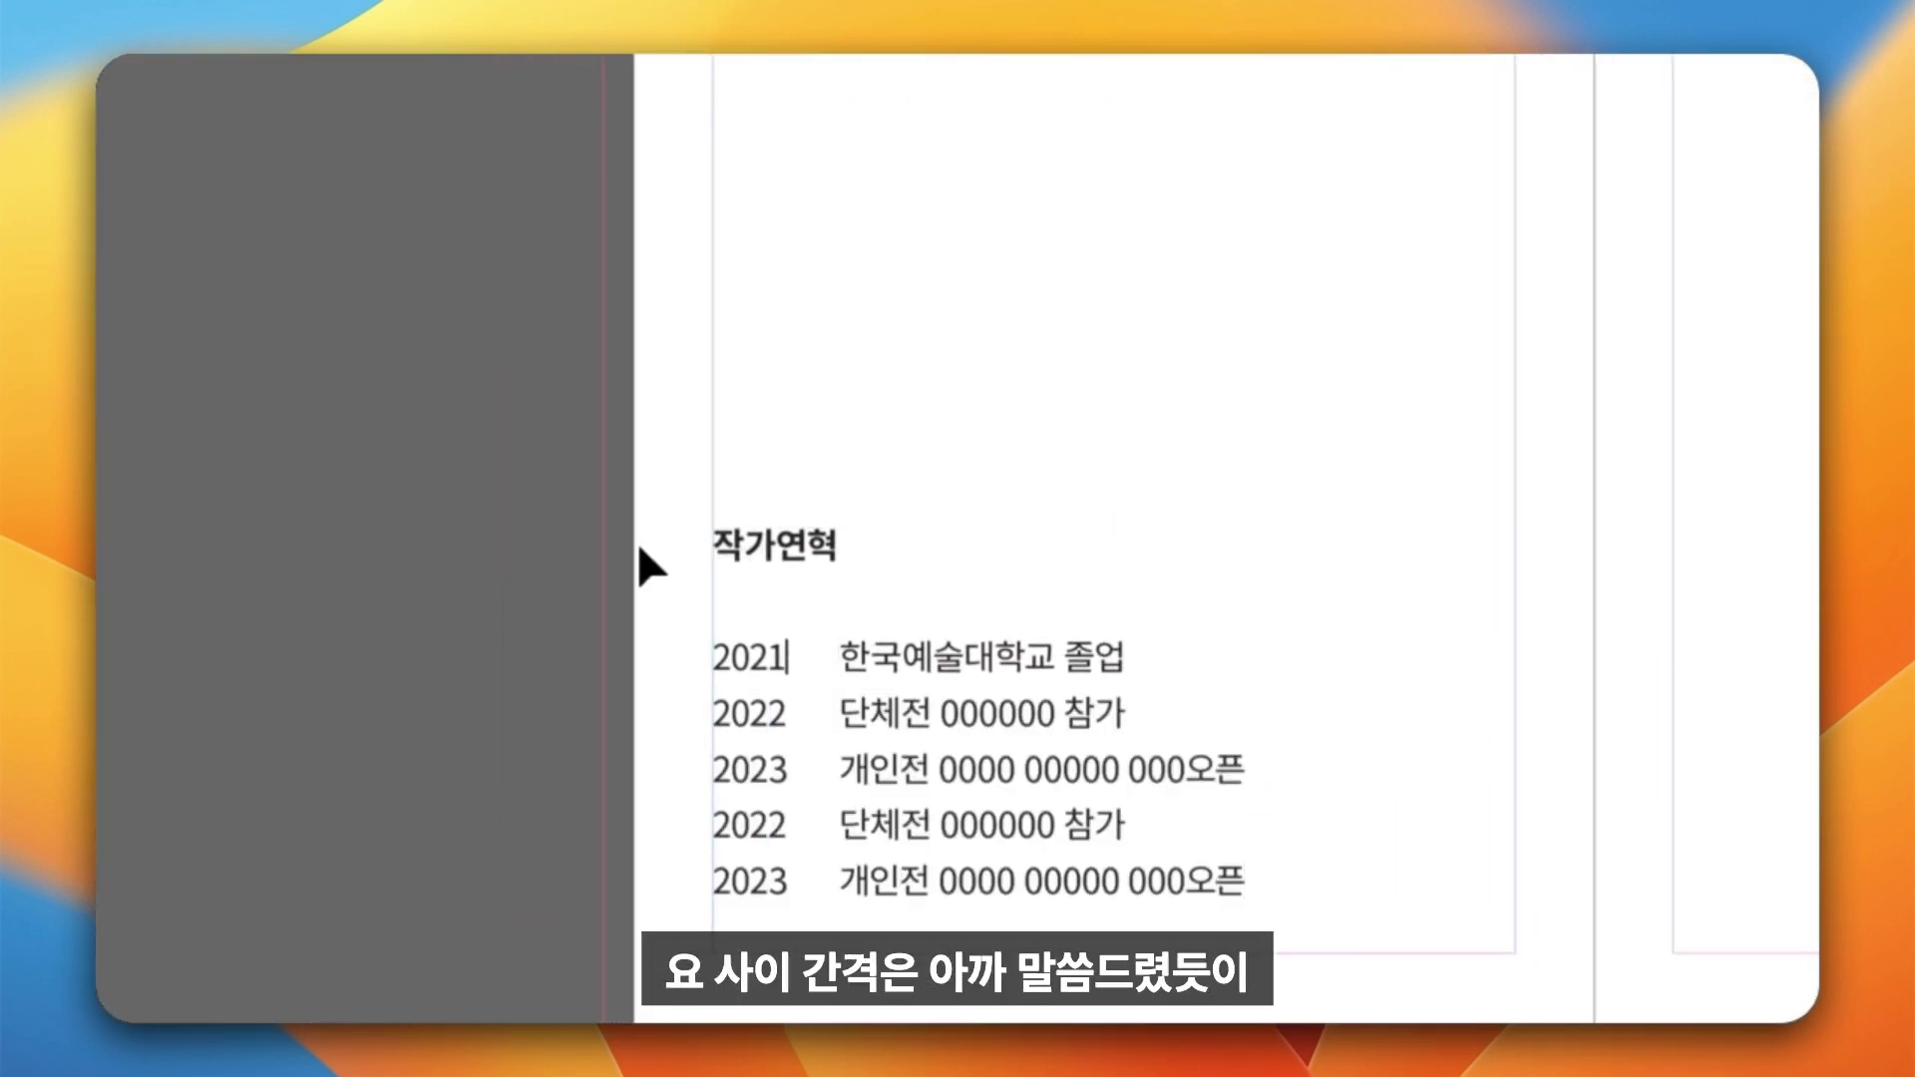
key(shift+Right)
key(Escape)
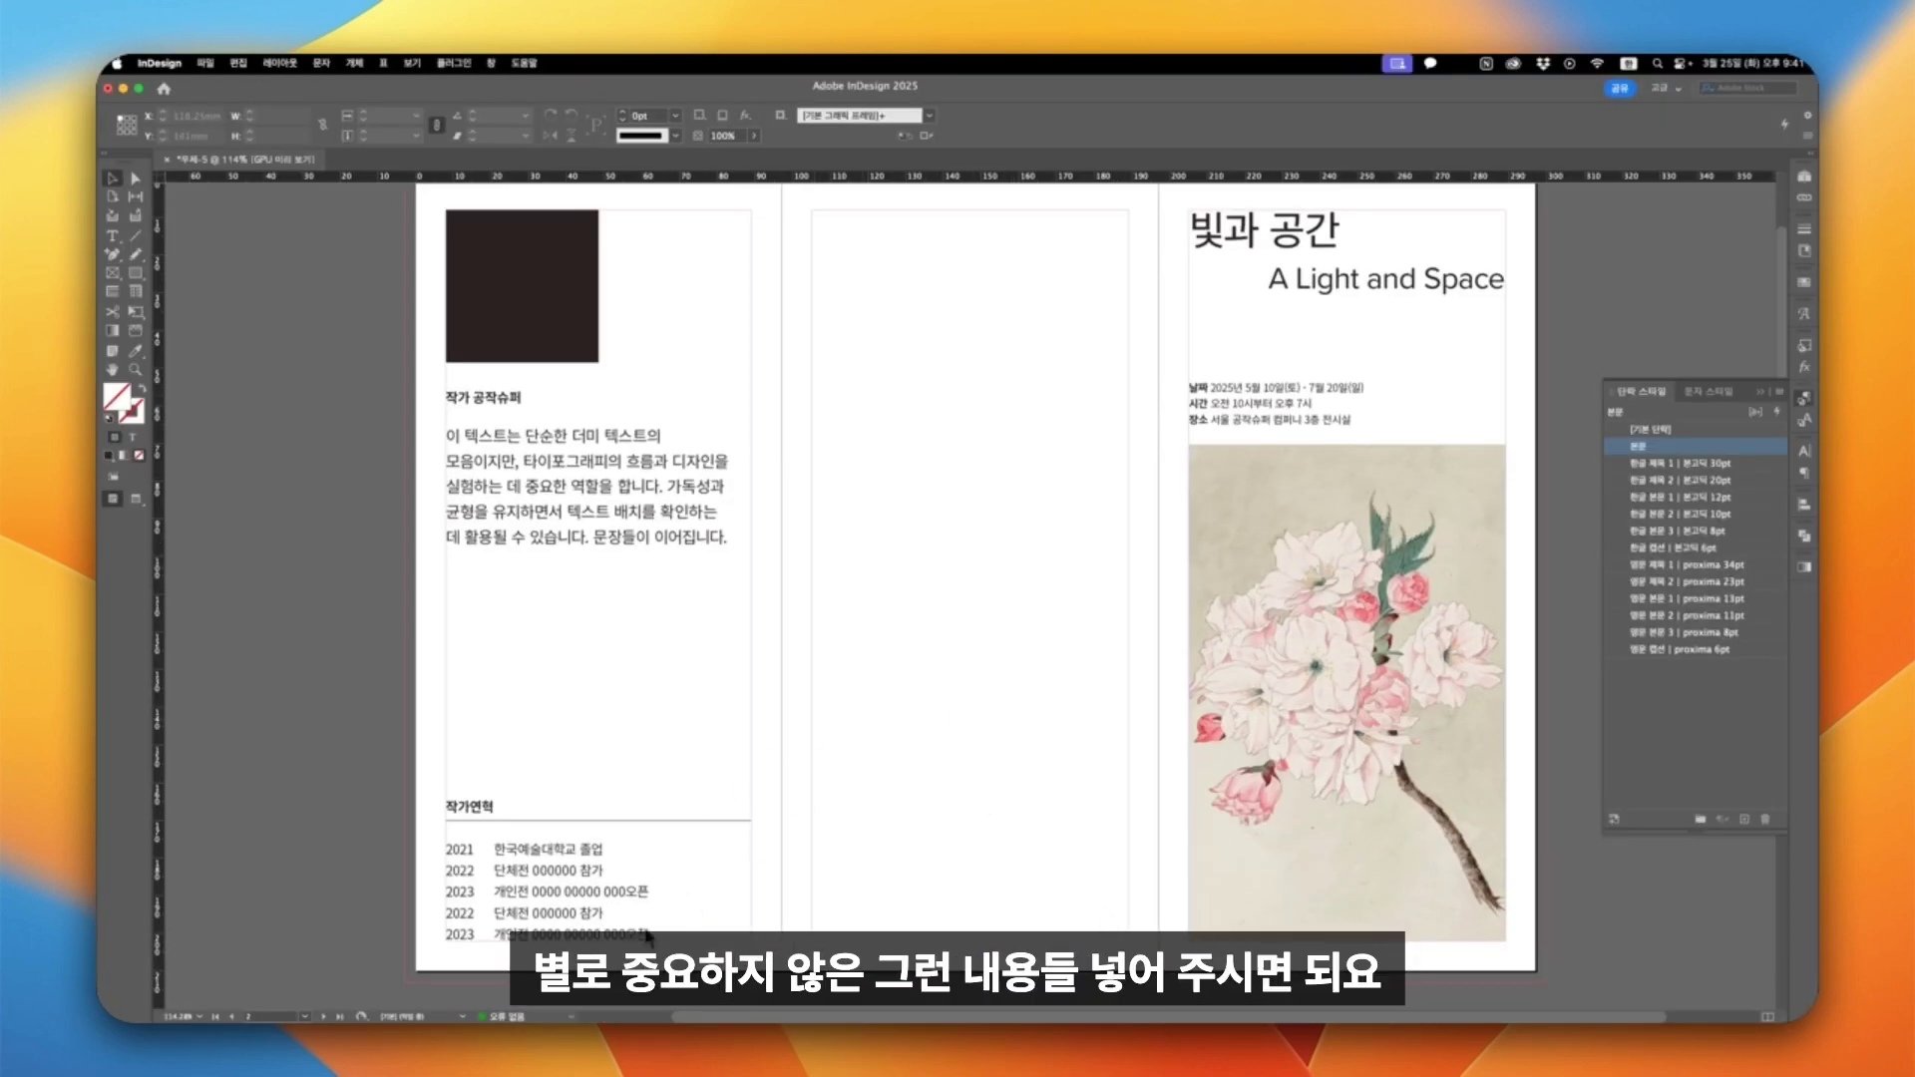
Copy the organizer credits and viewing notes from 텍스트.txt into a small text frame at the foot of the middle panel.
click(536, 1009)
double_click(440, 339)
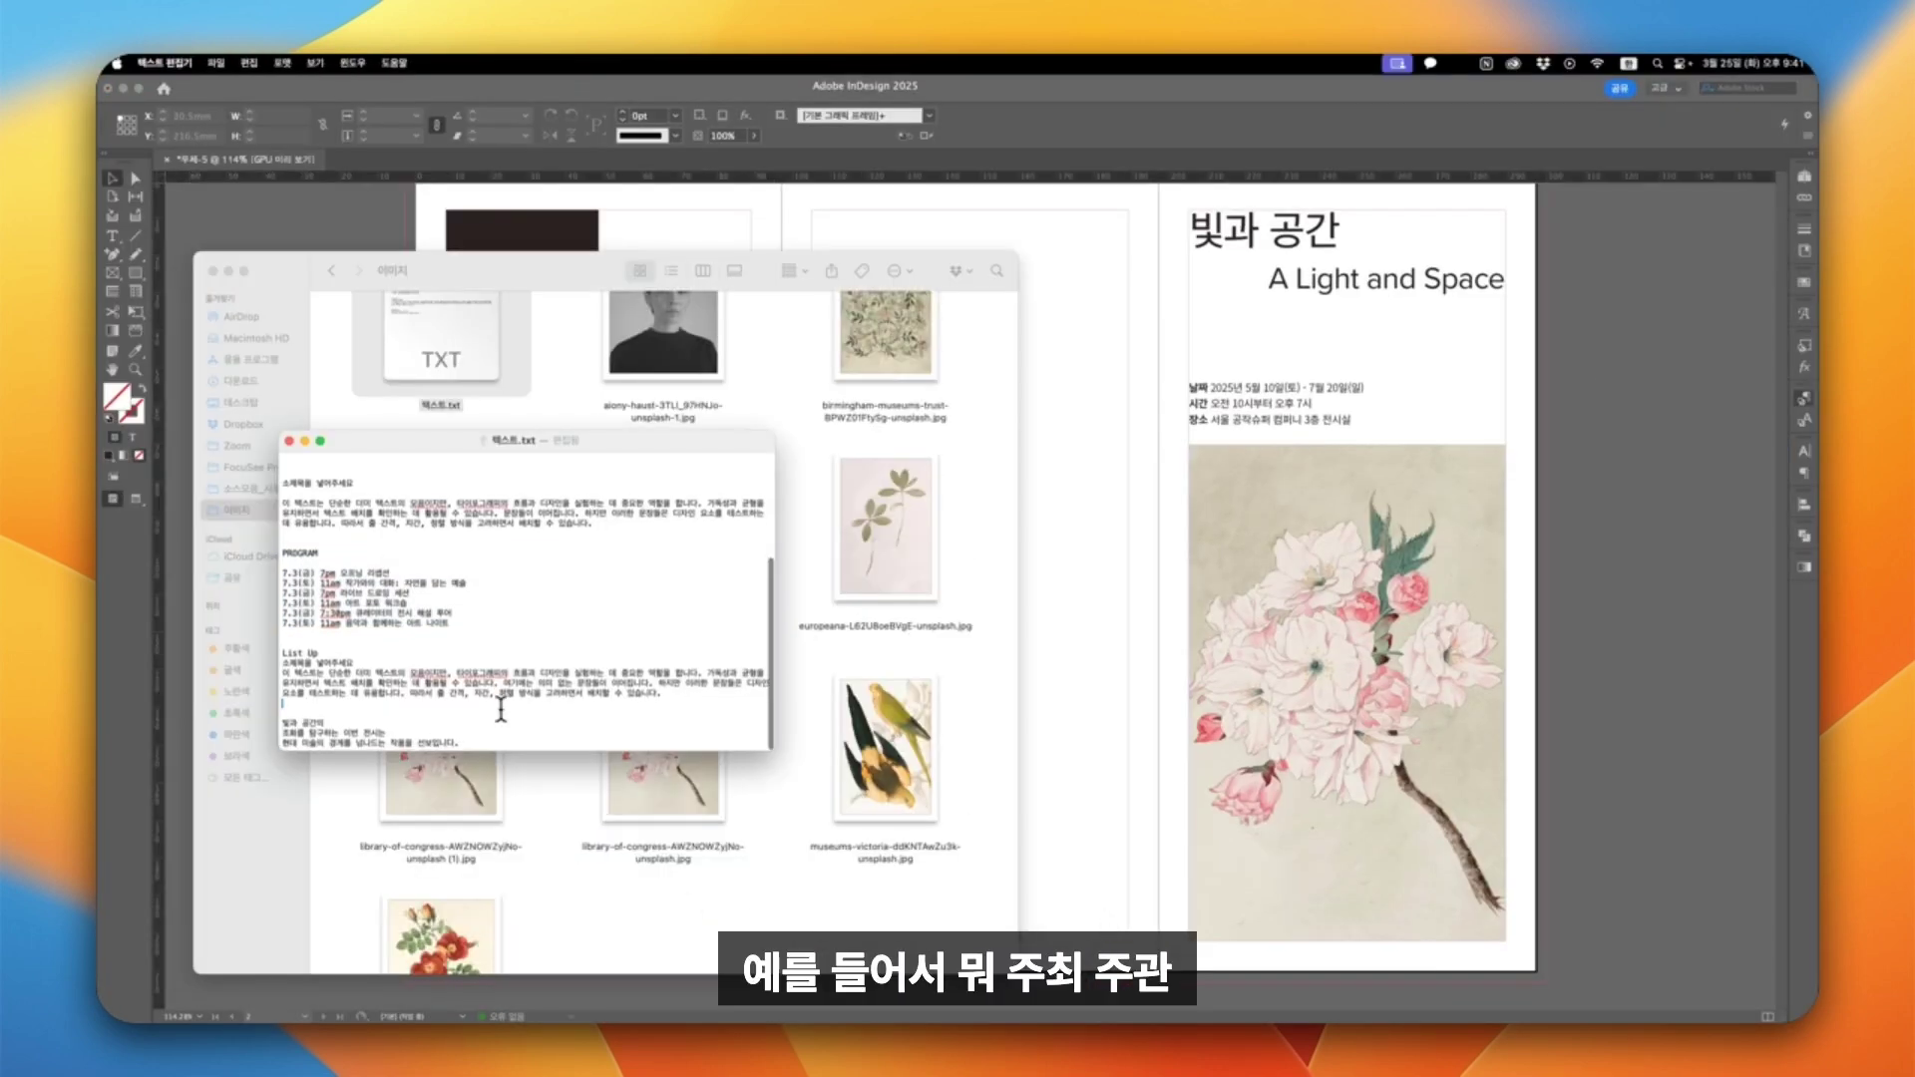
drag(429, 589, 284, 536)
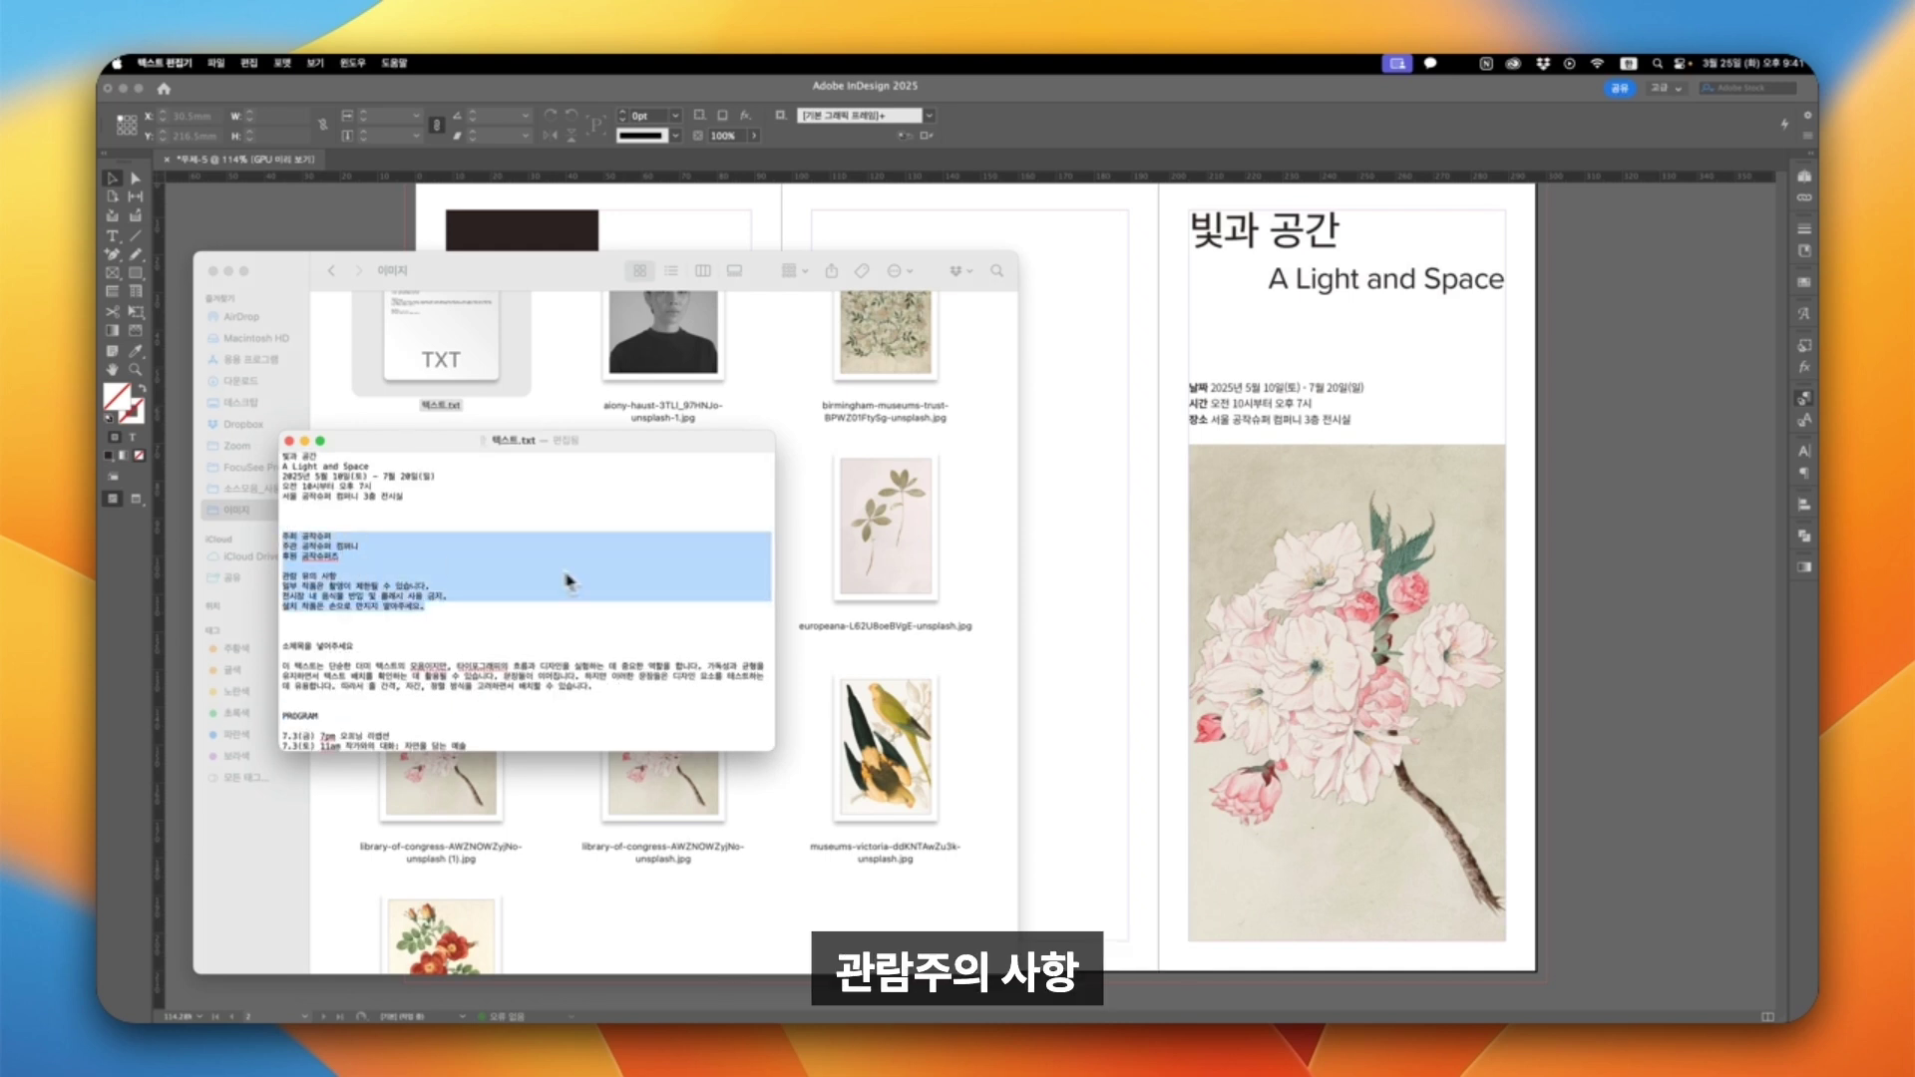
click(1047, 639)
click(112, 236)
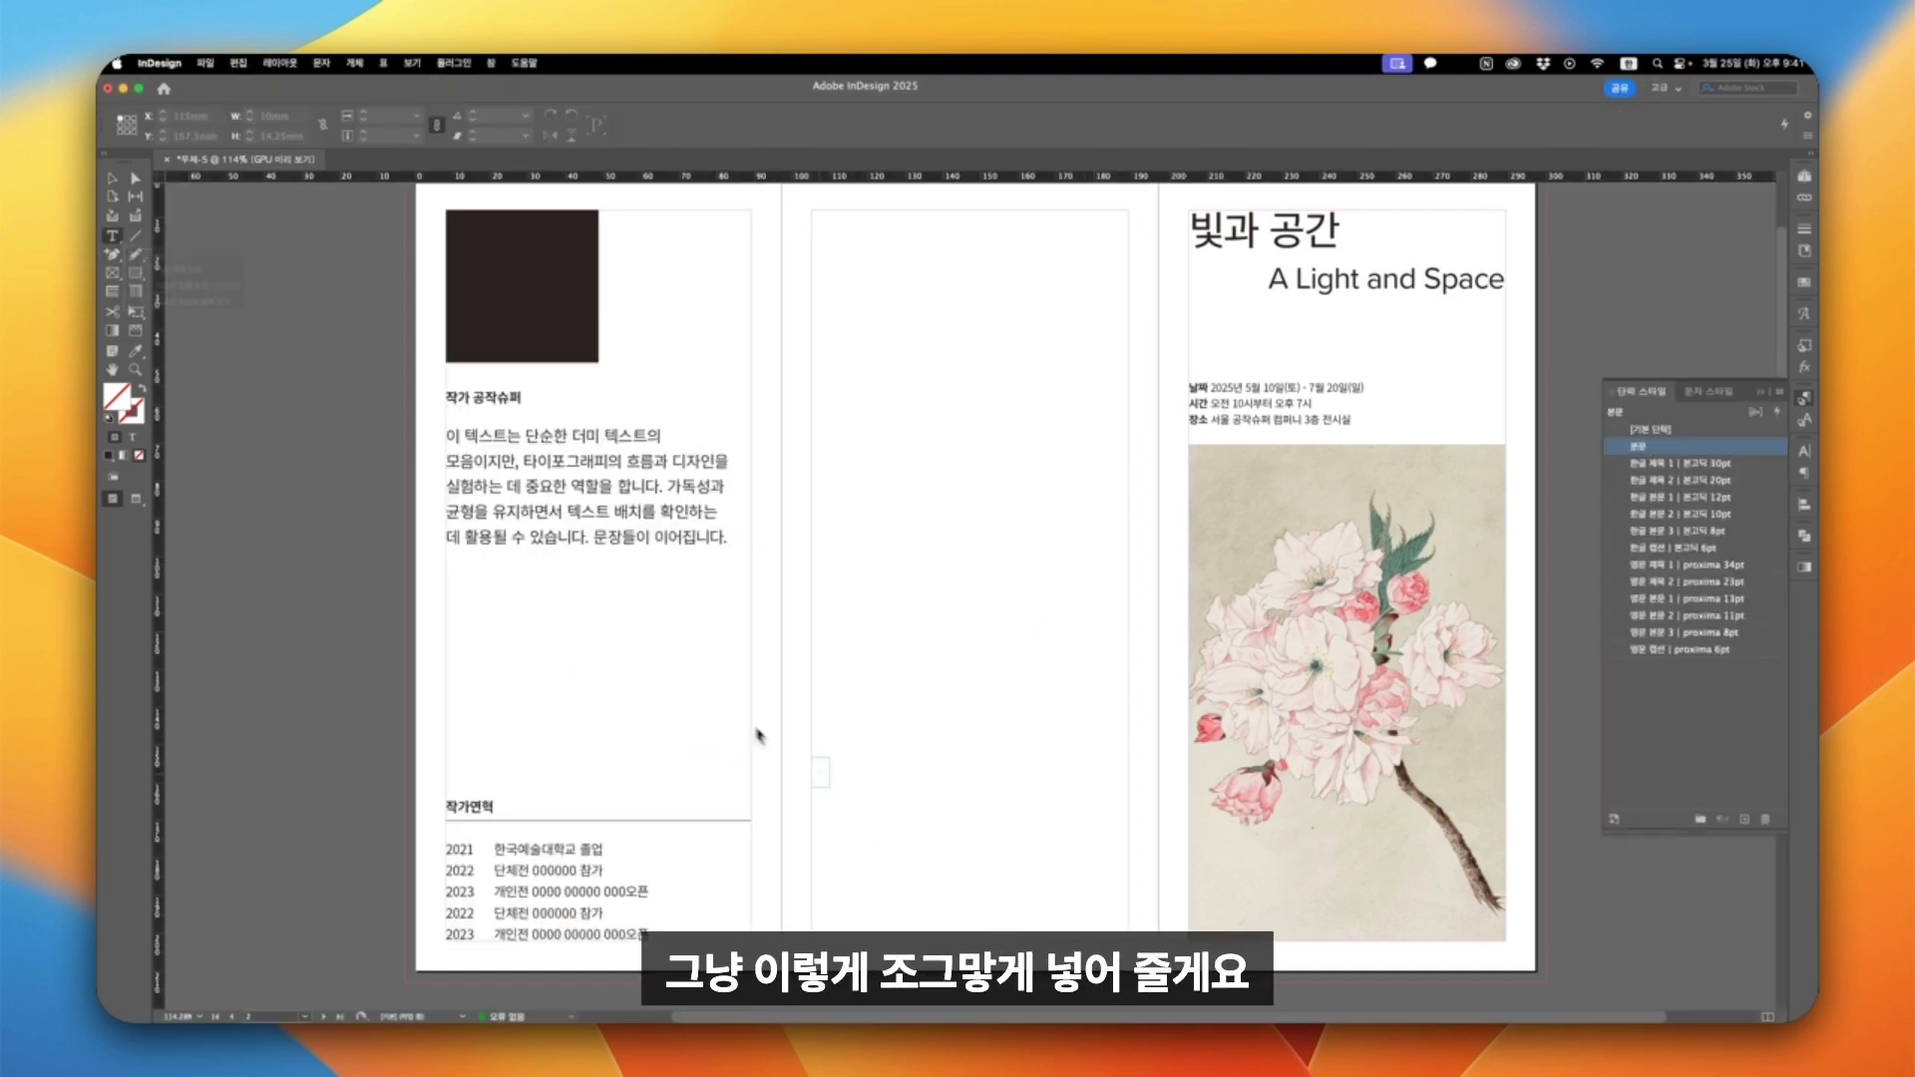
drag(812, 757, 1042, 940)
key(super+v)
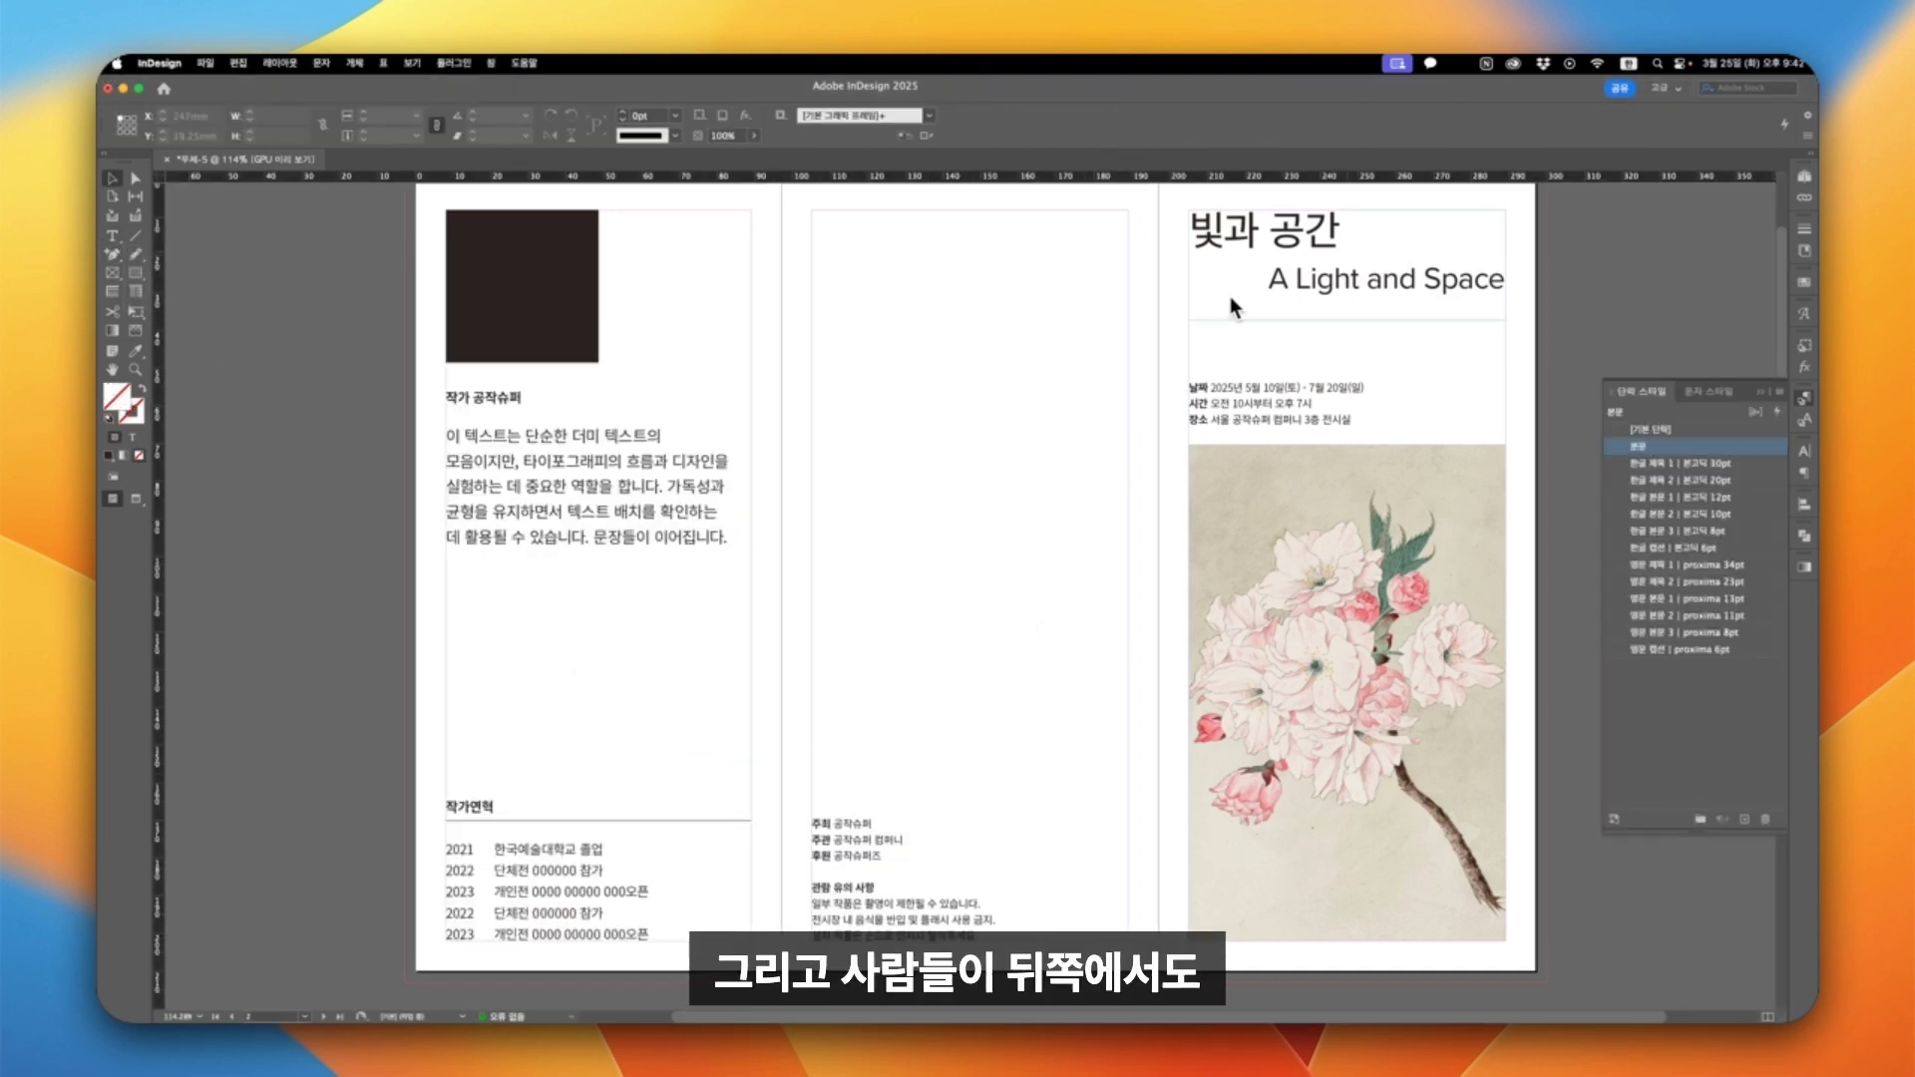
Copy the English title A Light and Space and place it rotated vertically at the head of the middle panel.
drag(1229, 284, 1488, 279)
key(super+c)
drag(1268, 281, 1504, 281)
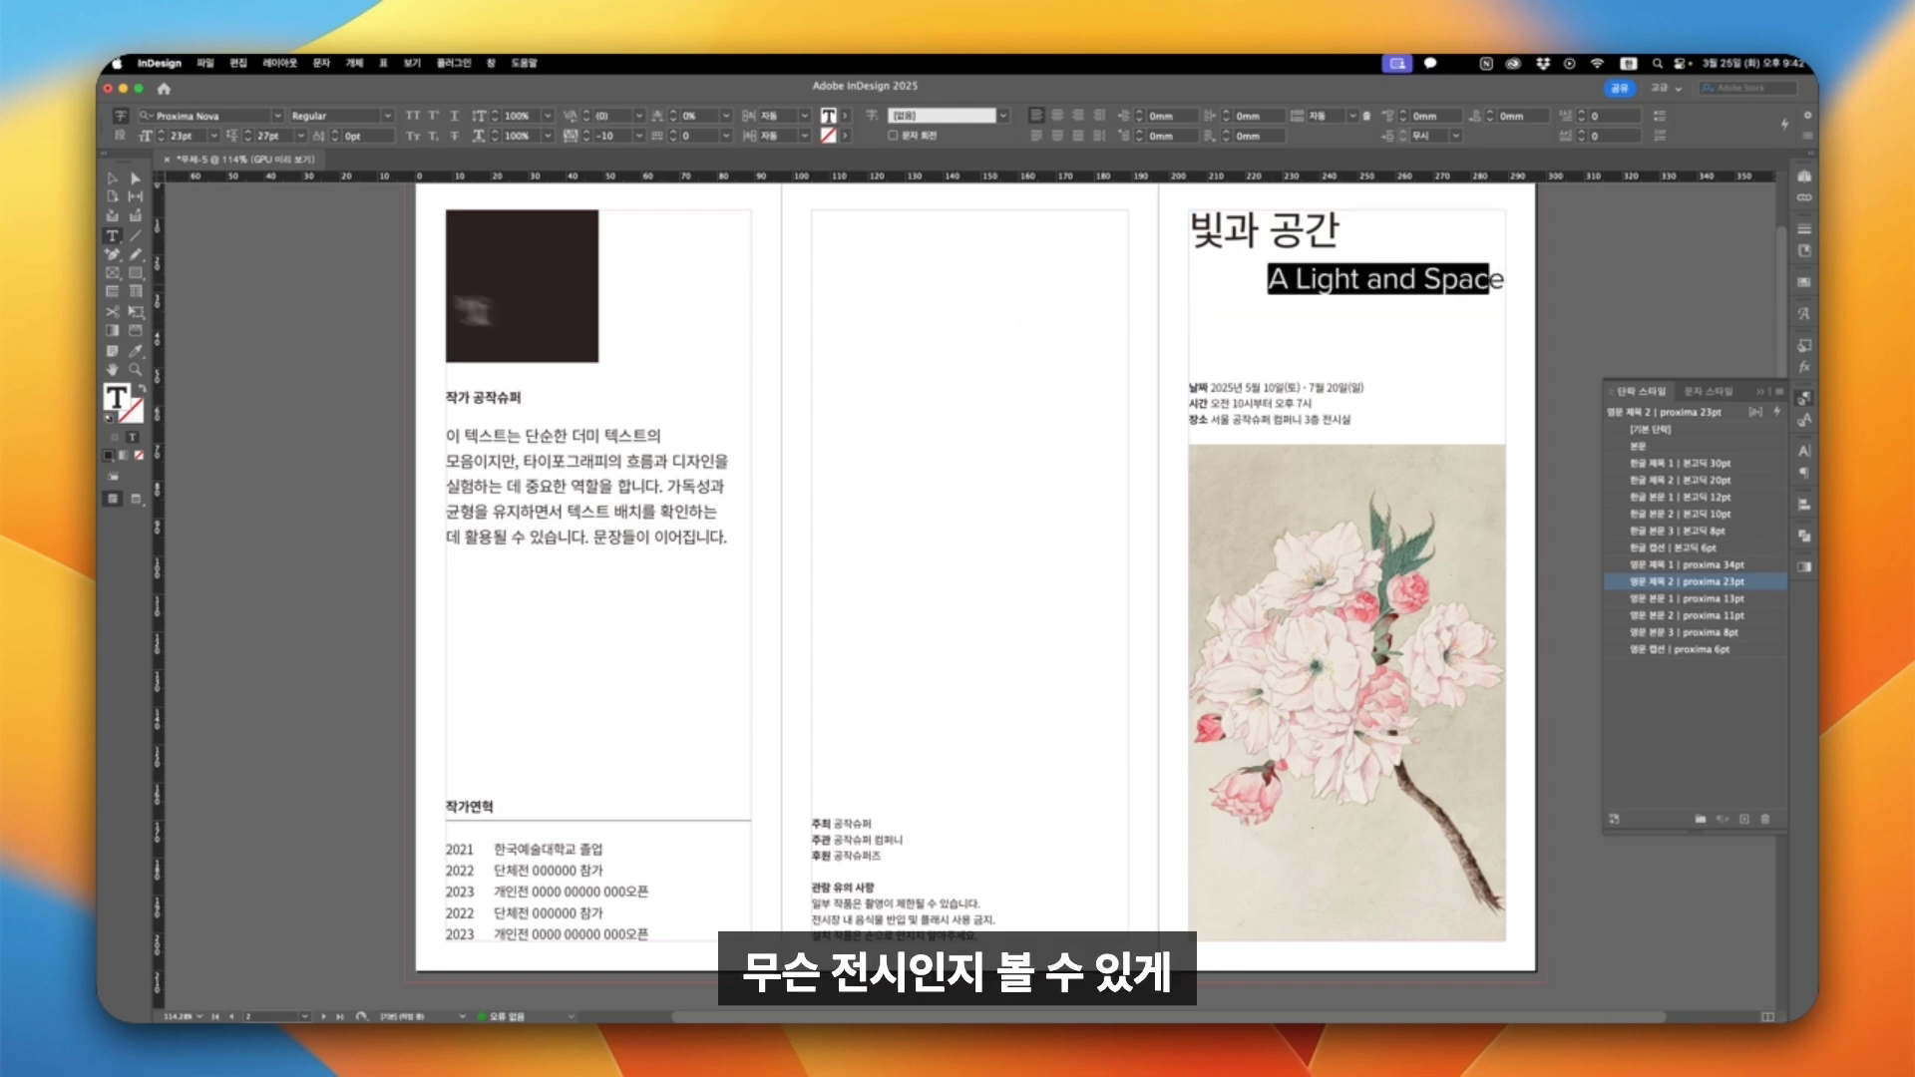
key(super+c)
click(113, 183)
key(super+v)
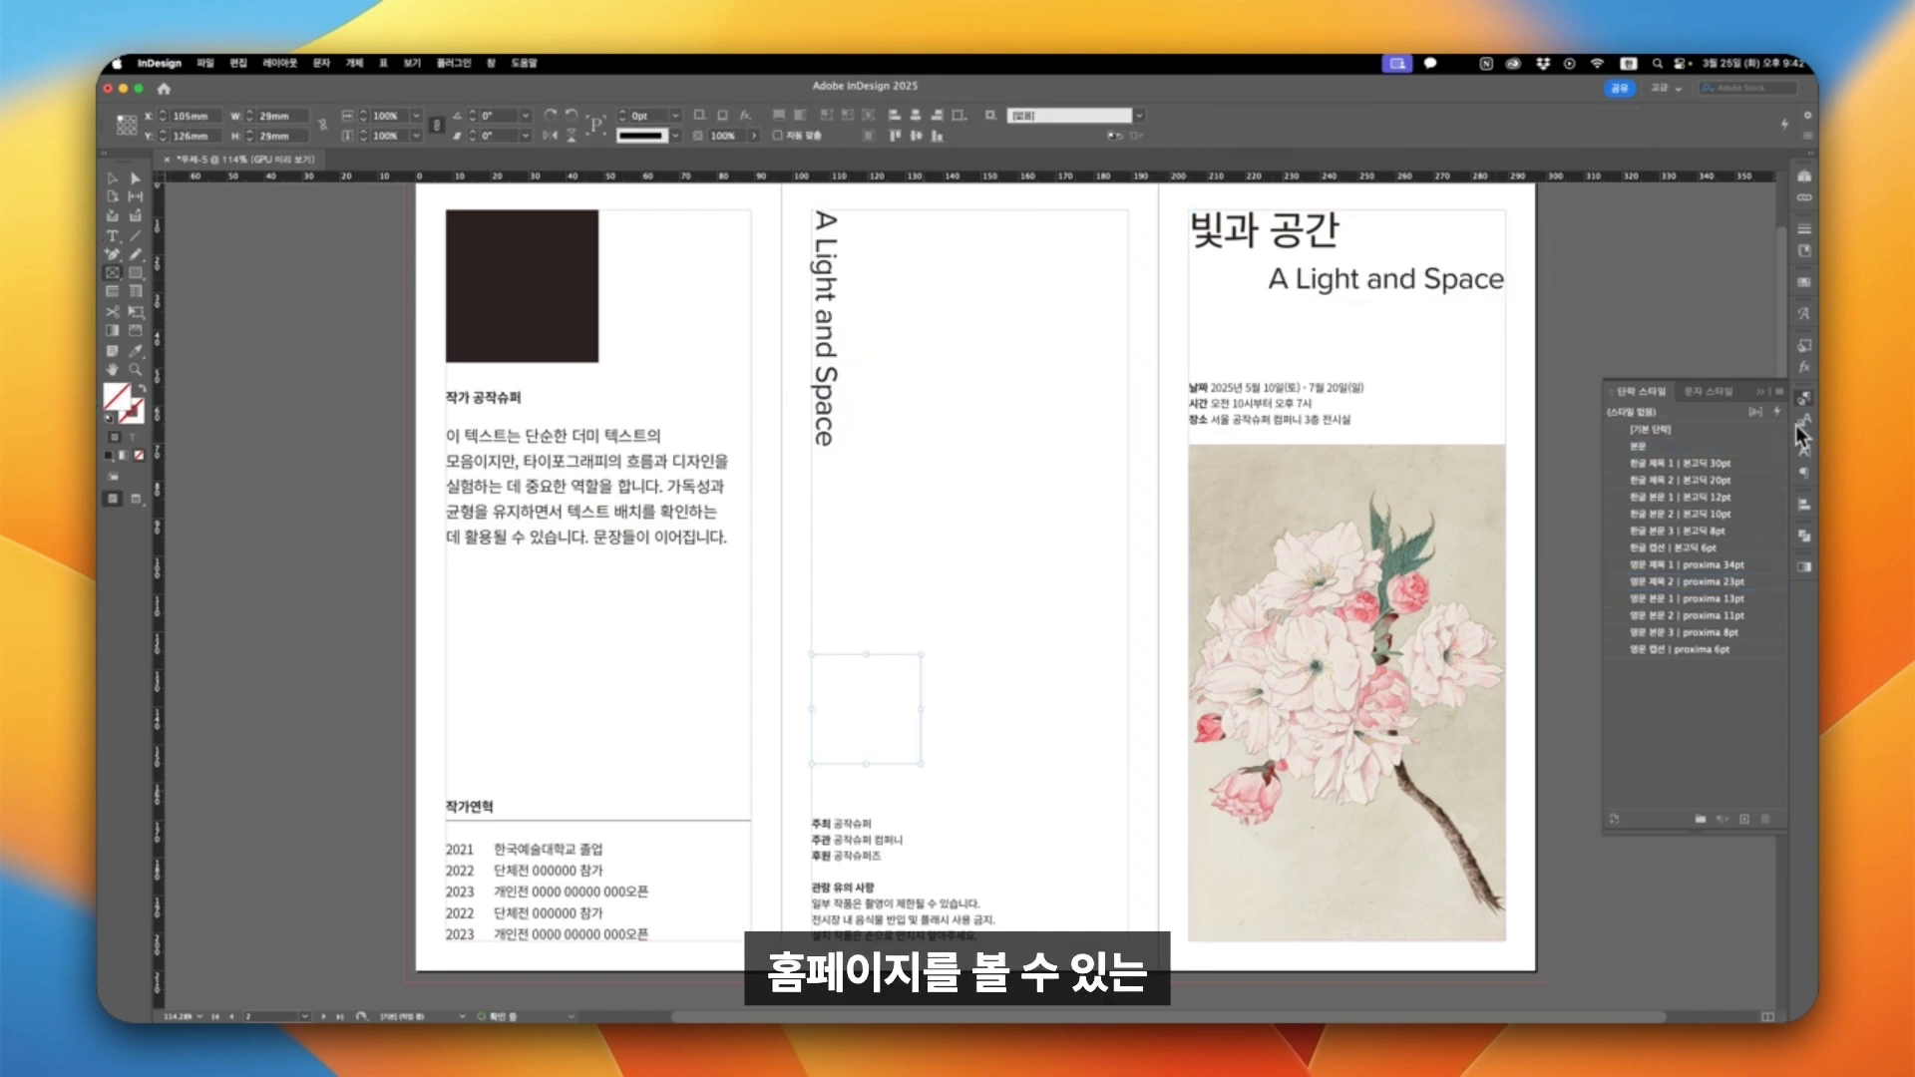
Fill the 29 mm QR code frame above the organizer credits with black, and place the portrait photo in the first panel's square.
click(1802, 290)
click(1641, 381)
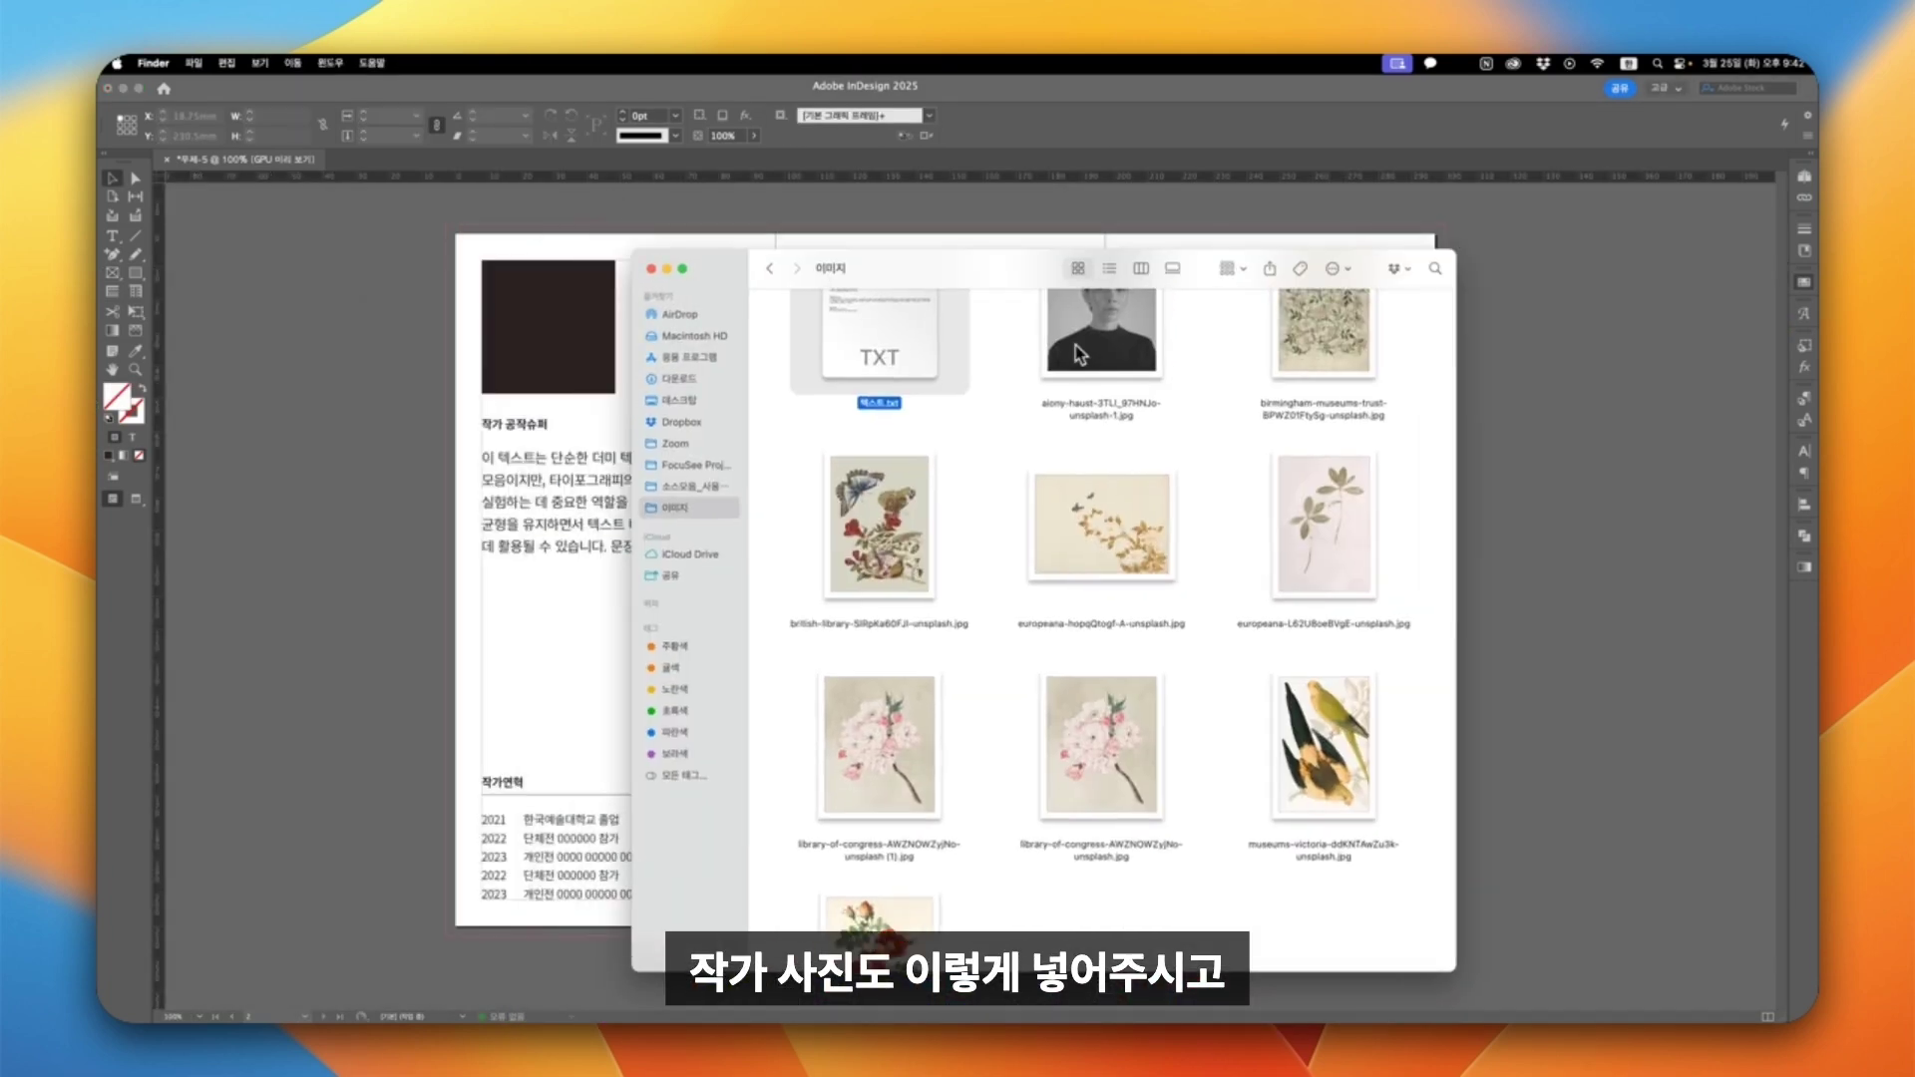
drag(1154, 320, 543, 309)
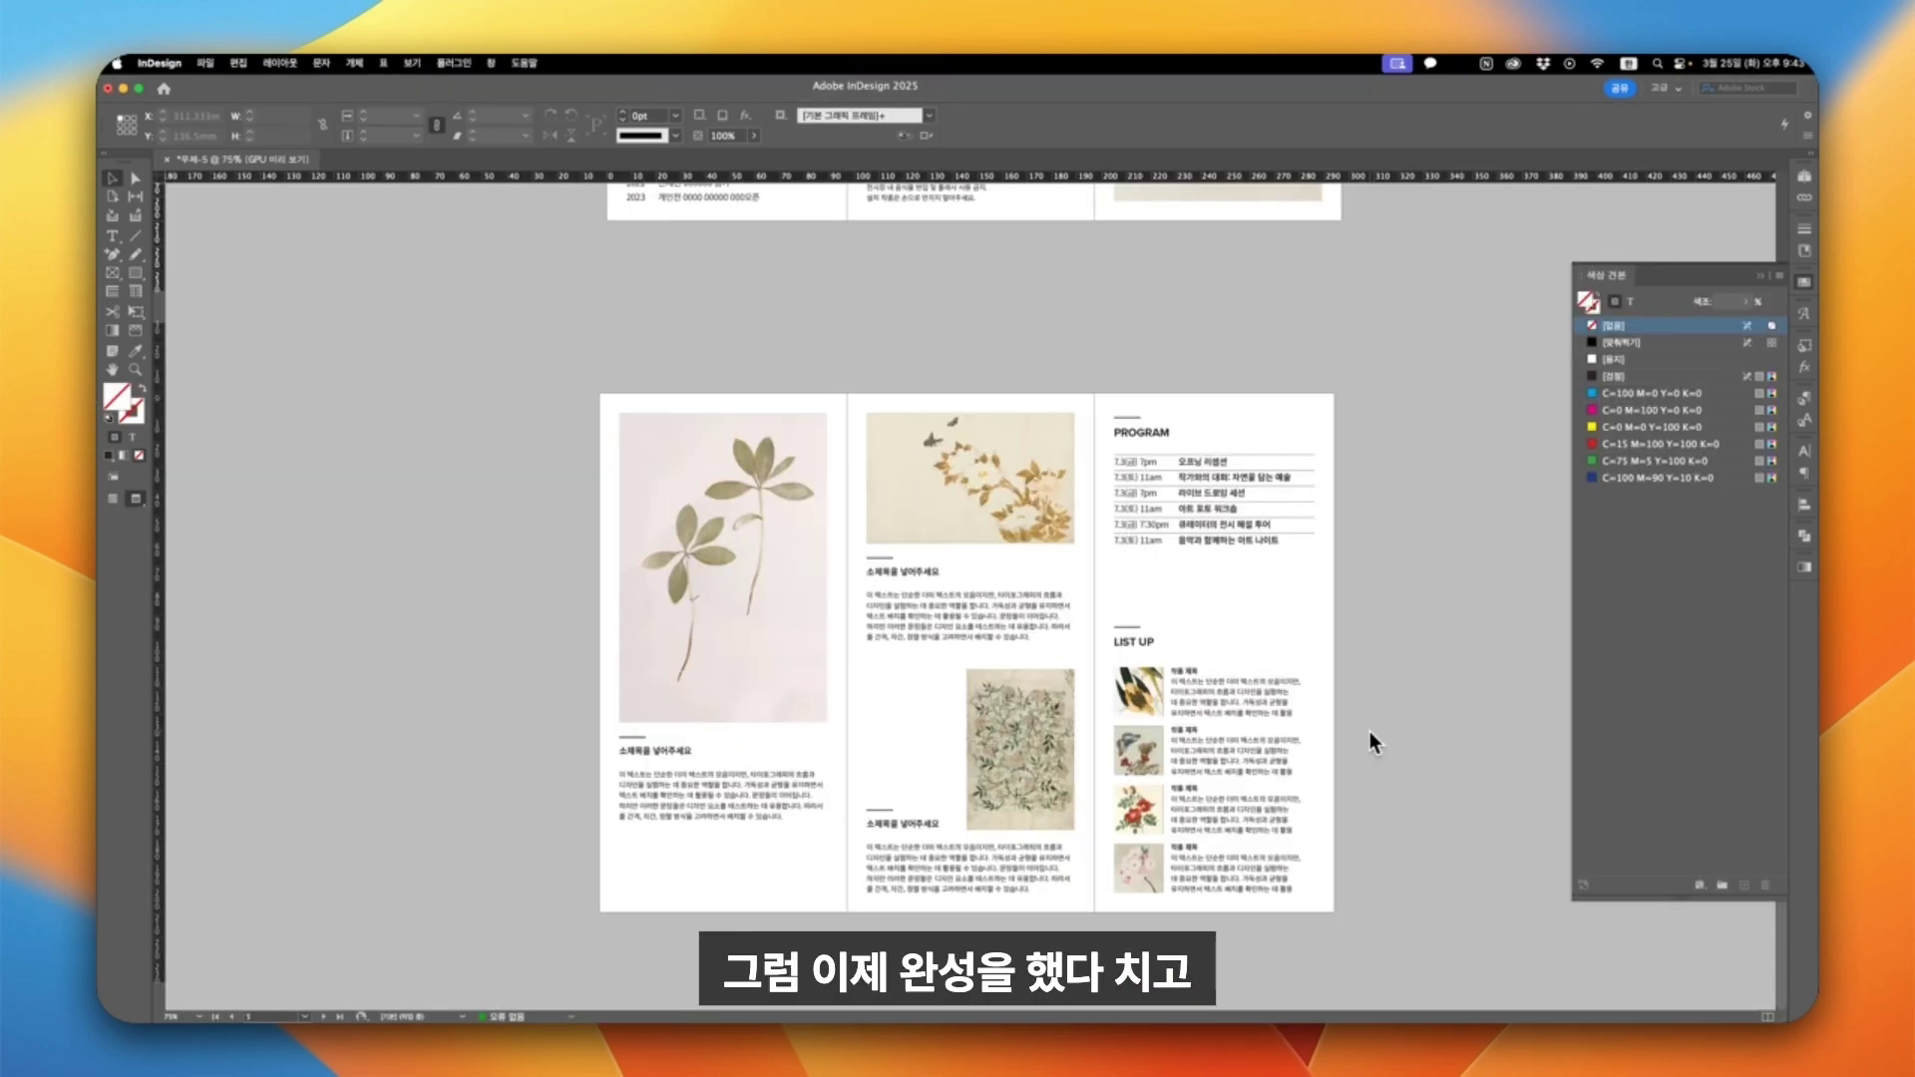
scroll(1368, 731, up, 5)
scroll(1368, 740, up, 3)
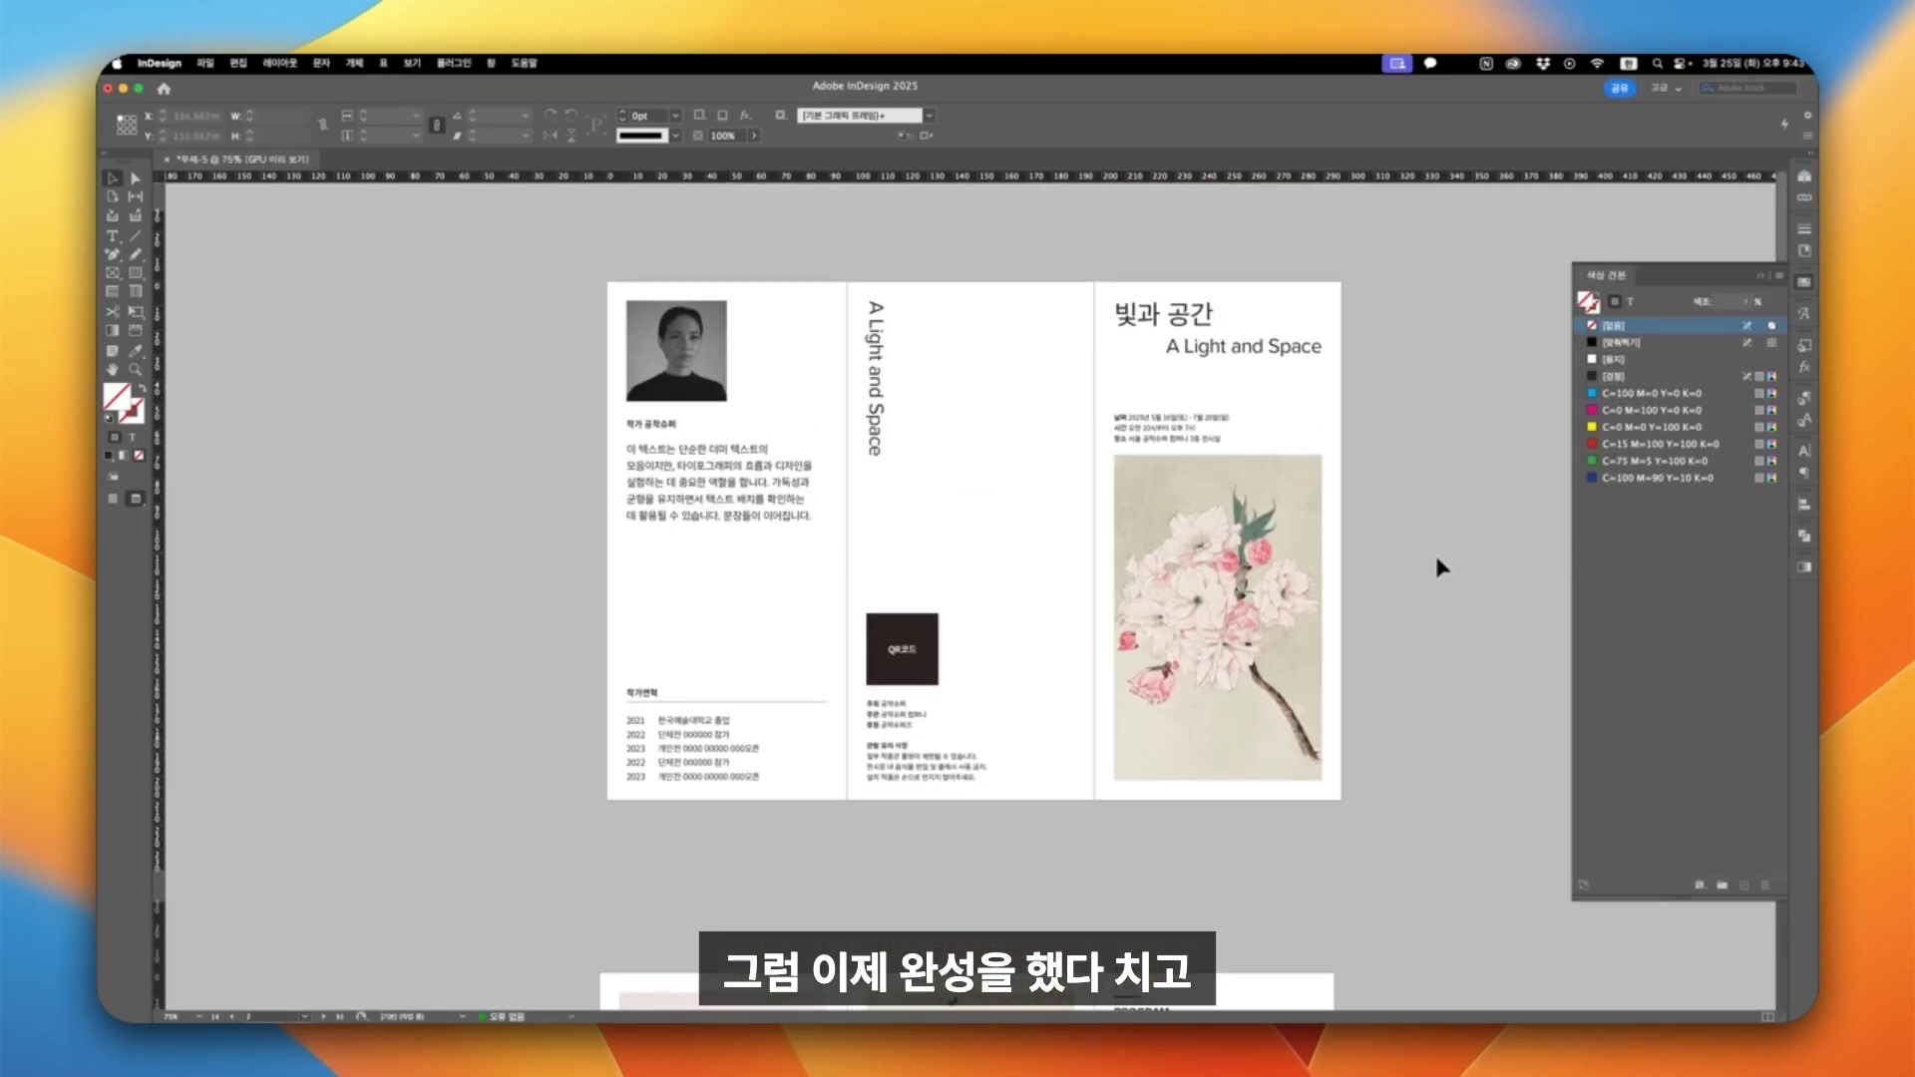
scroll(1435, 561, down, 7)
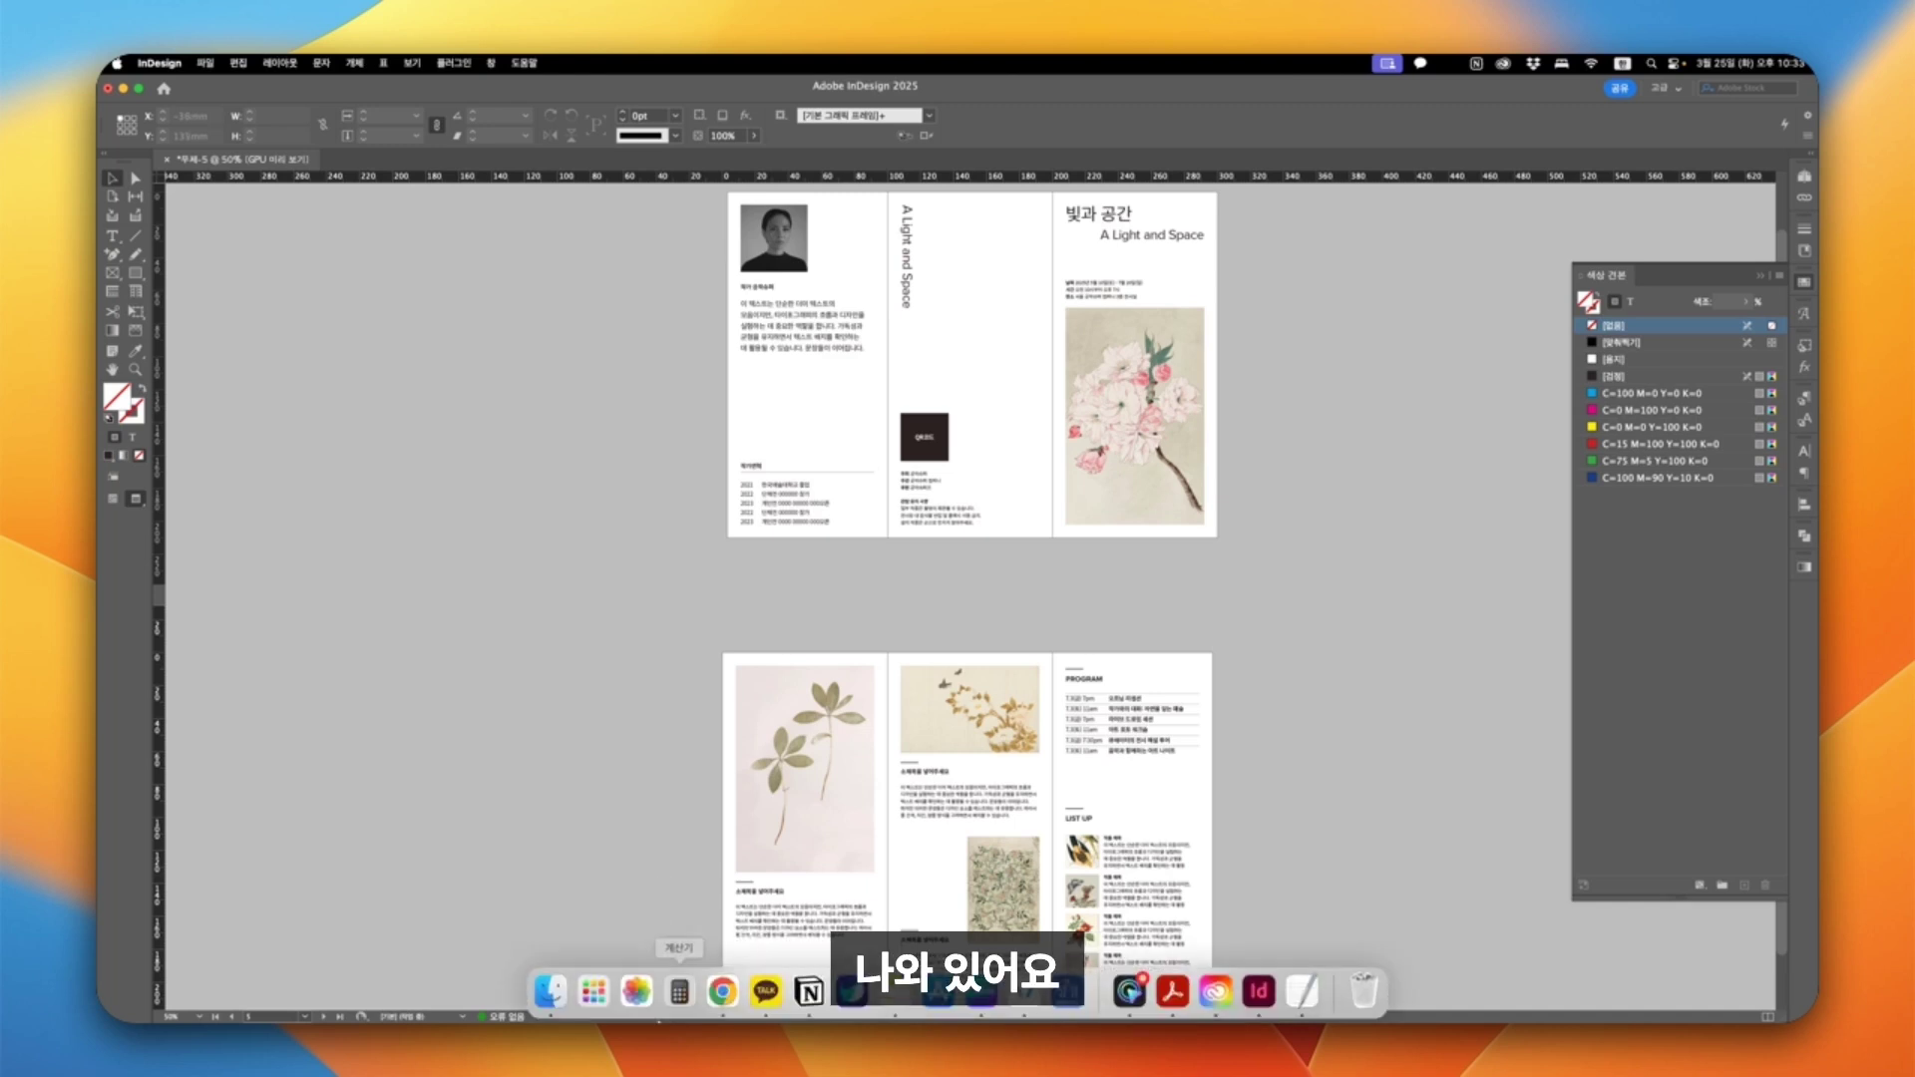
Switch to Chrome, search for 프린트갭 and open the printing company's website.
click(684, 993)
text(프린)
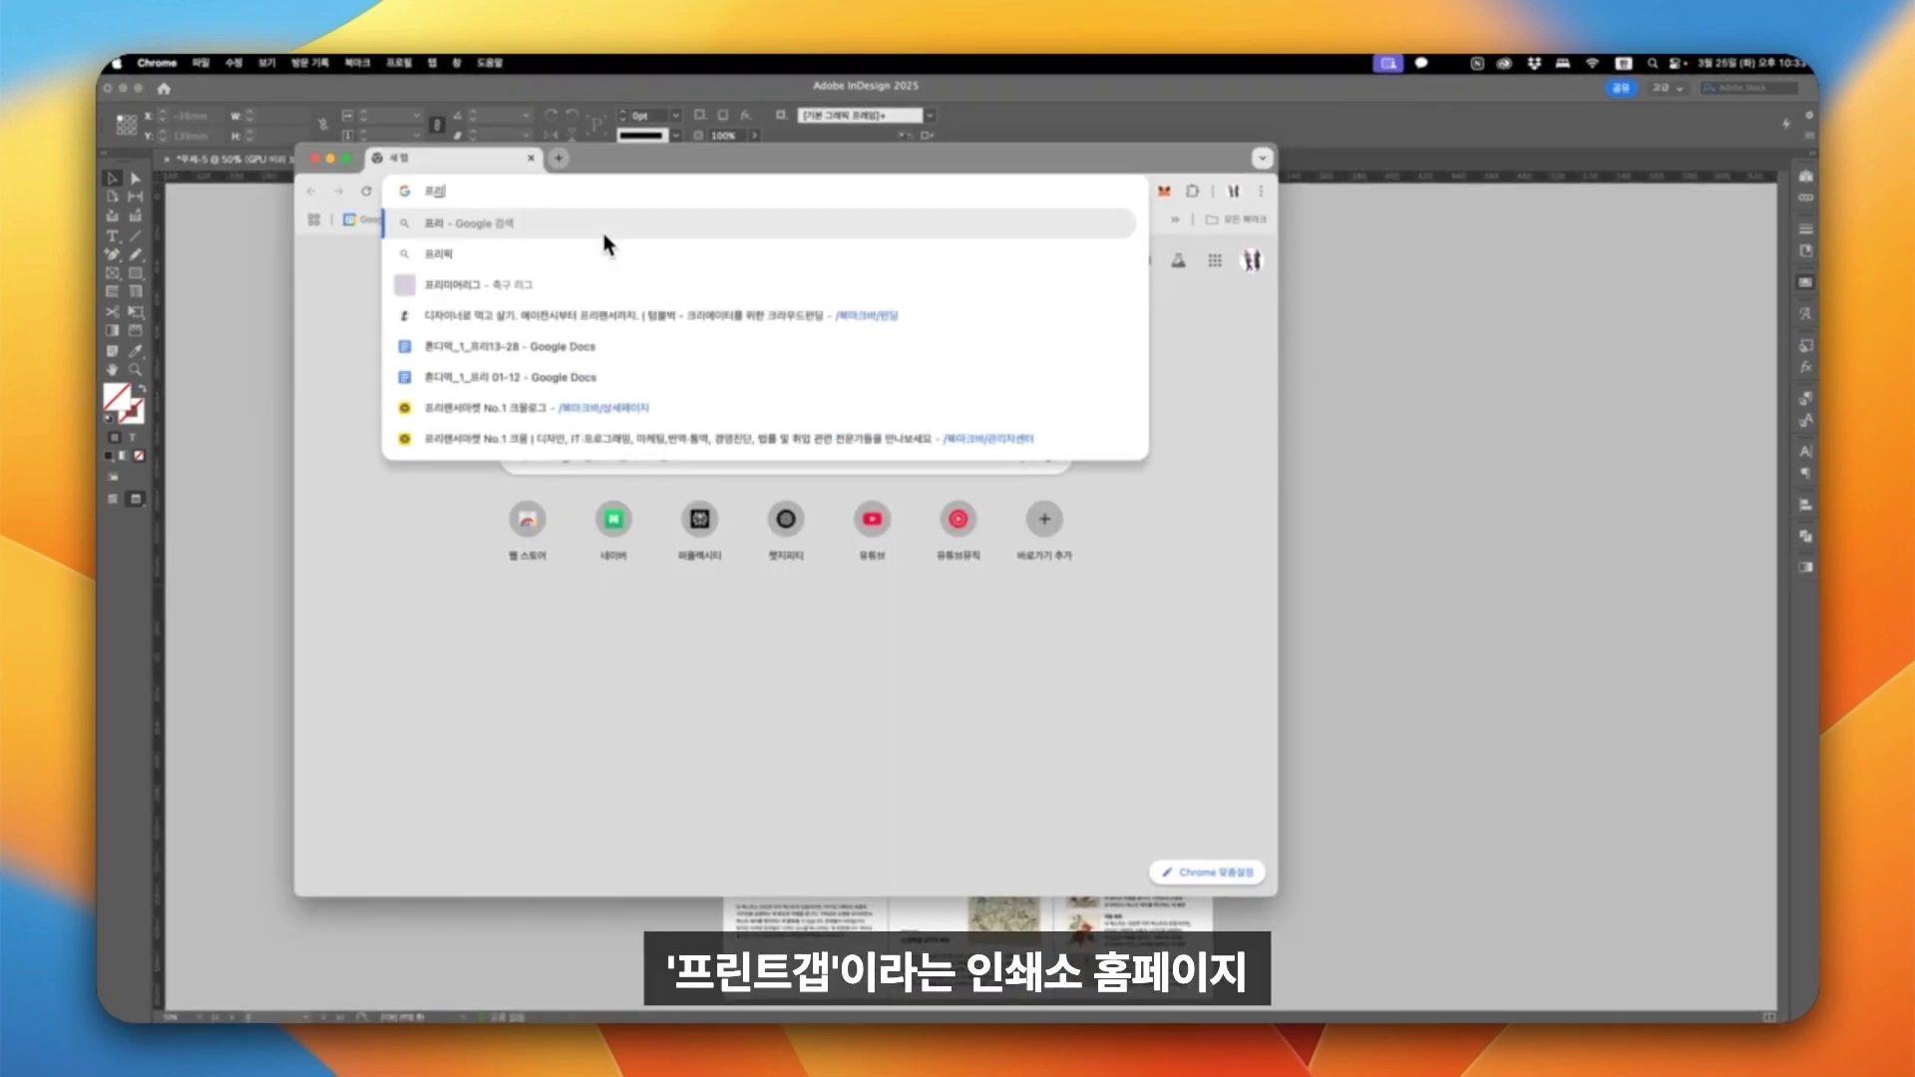
text(트갭)
key(Return)
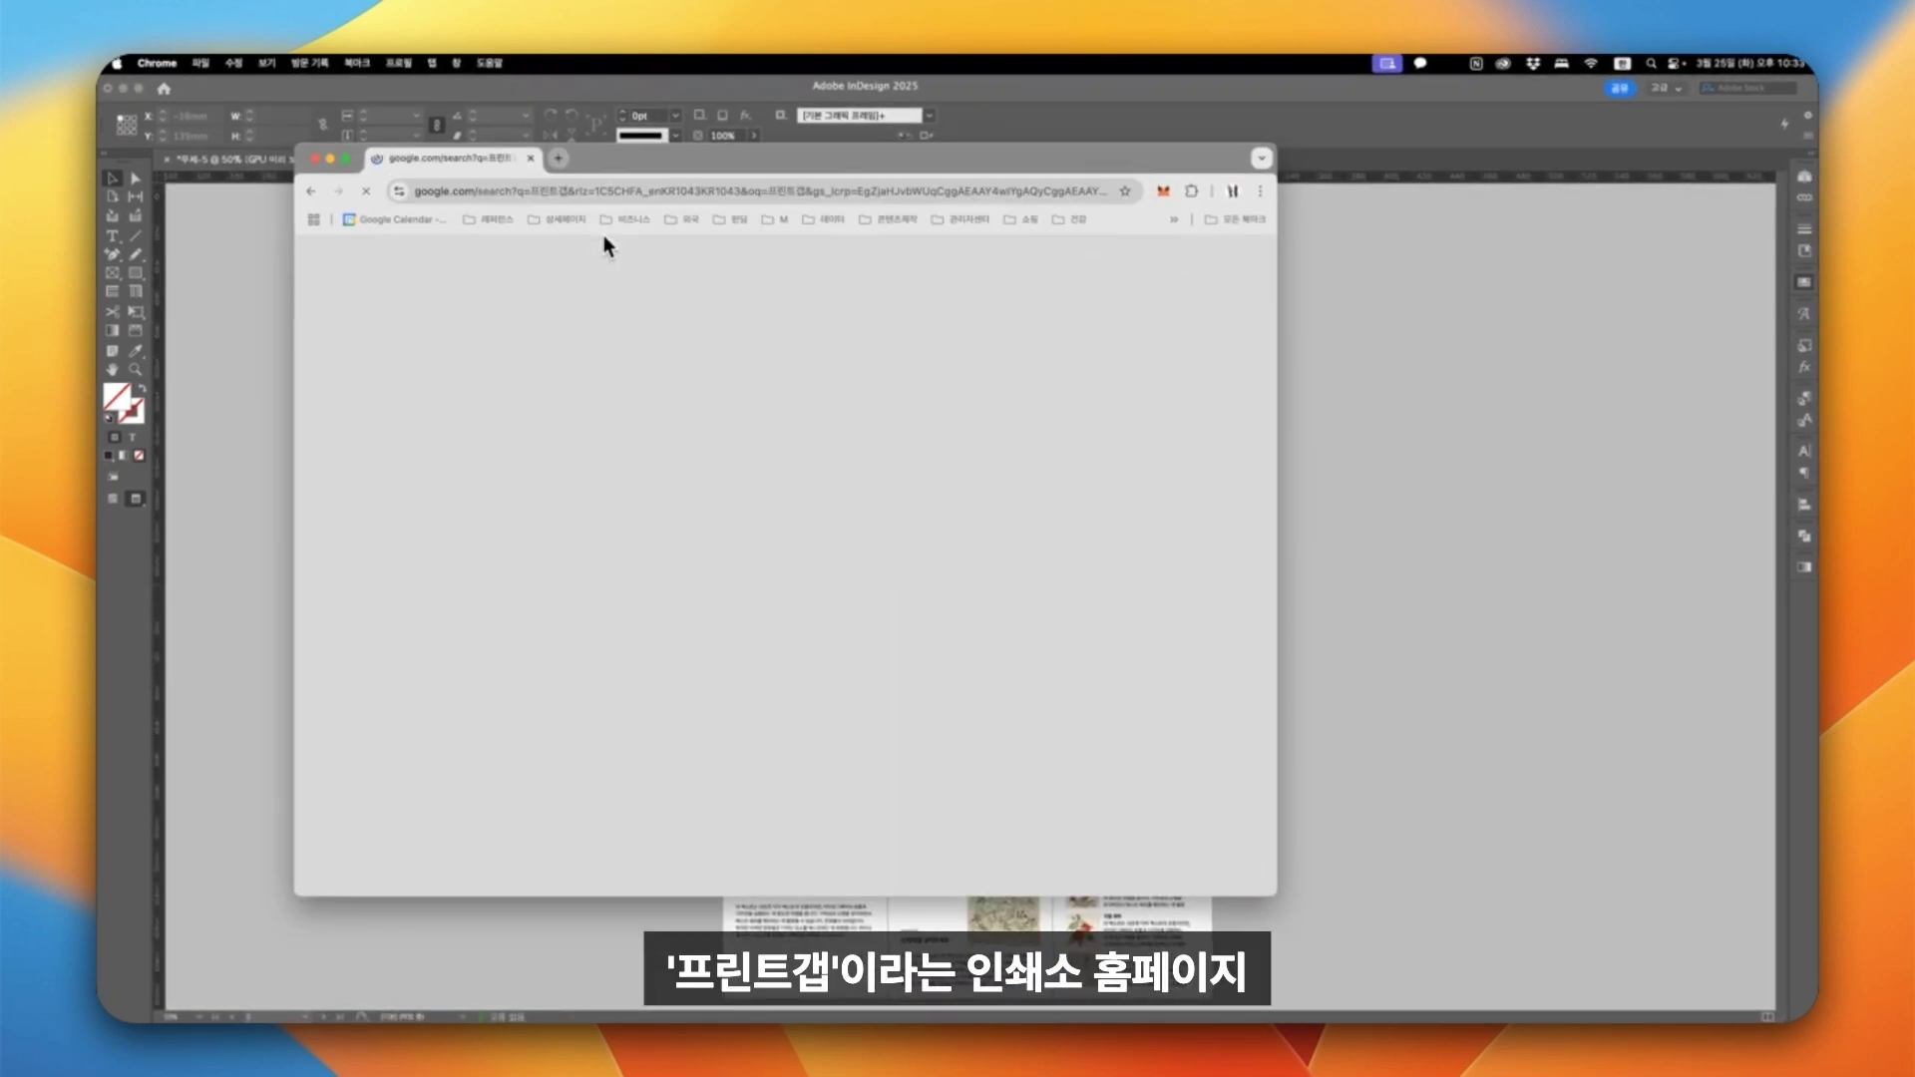
click(399, 403)
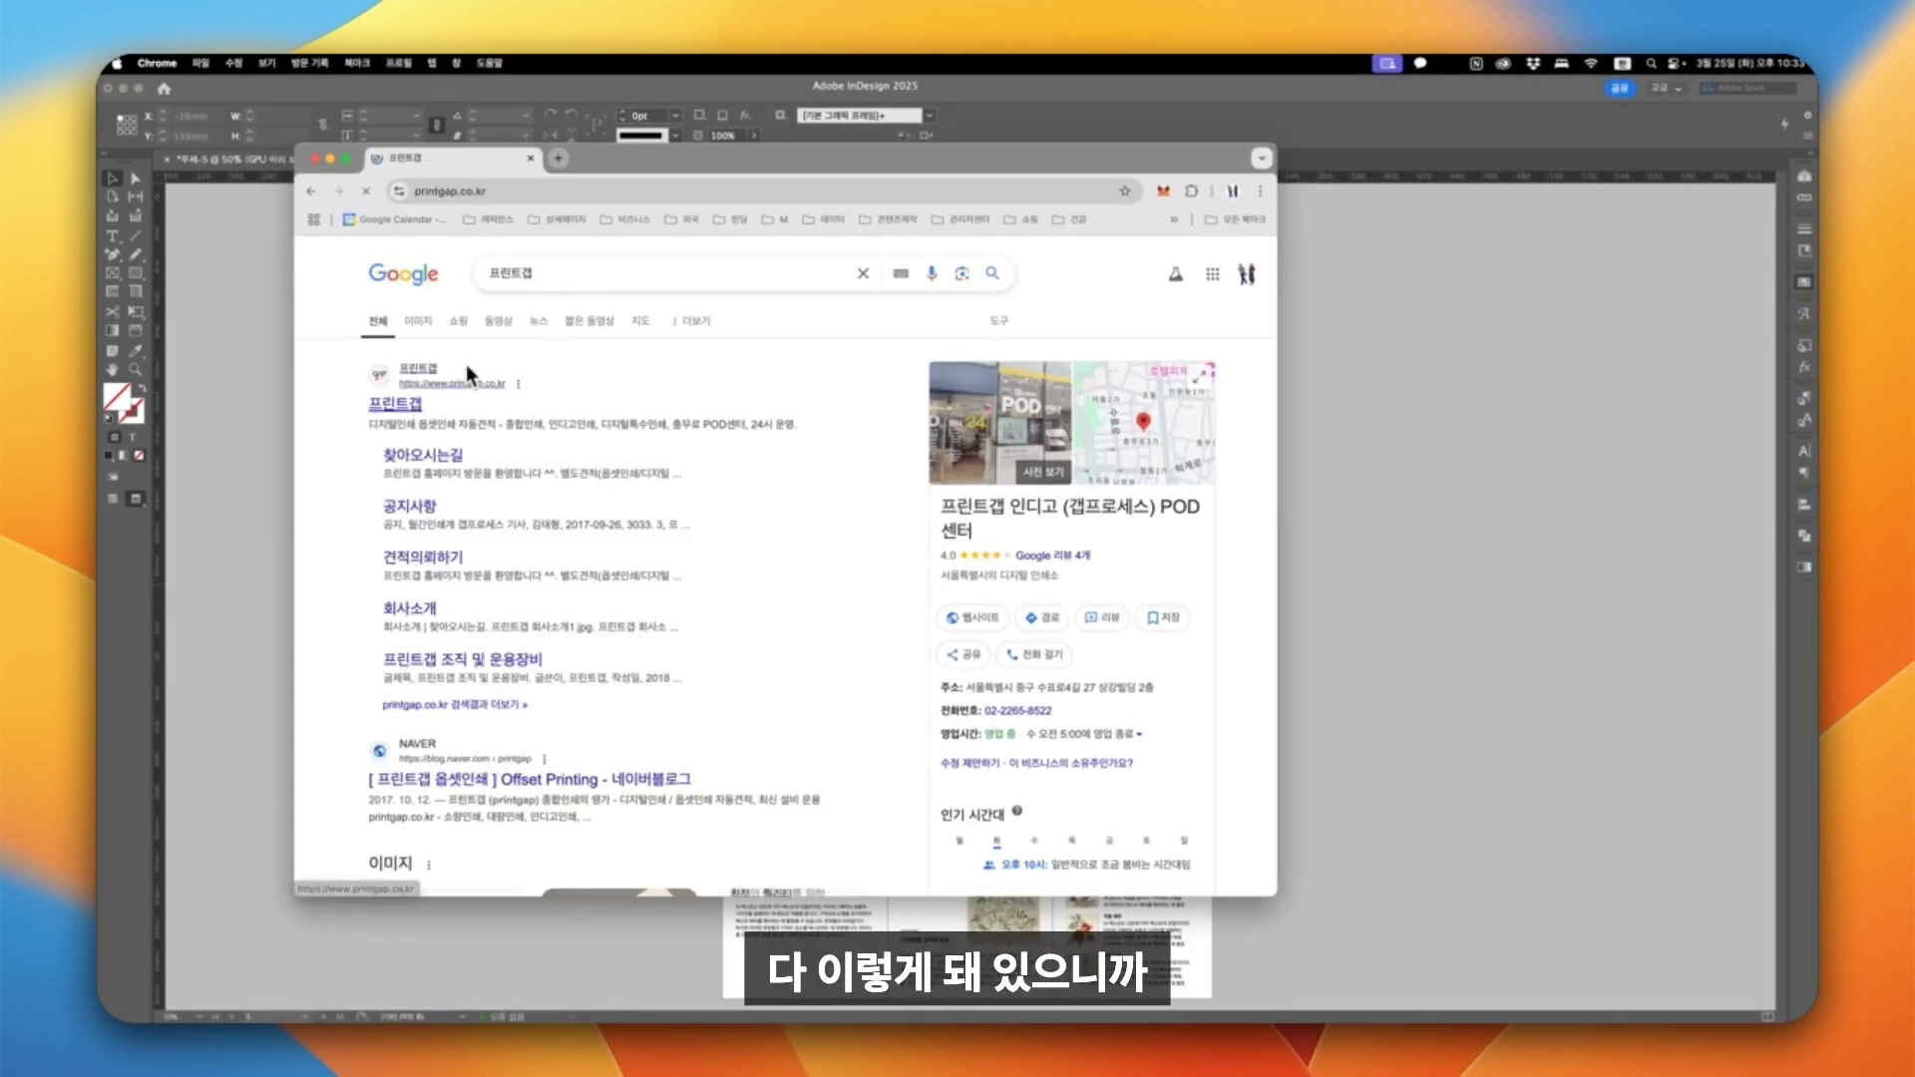
drag(1160, 170, 1202, 183)
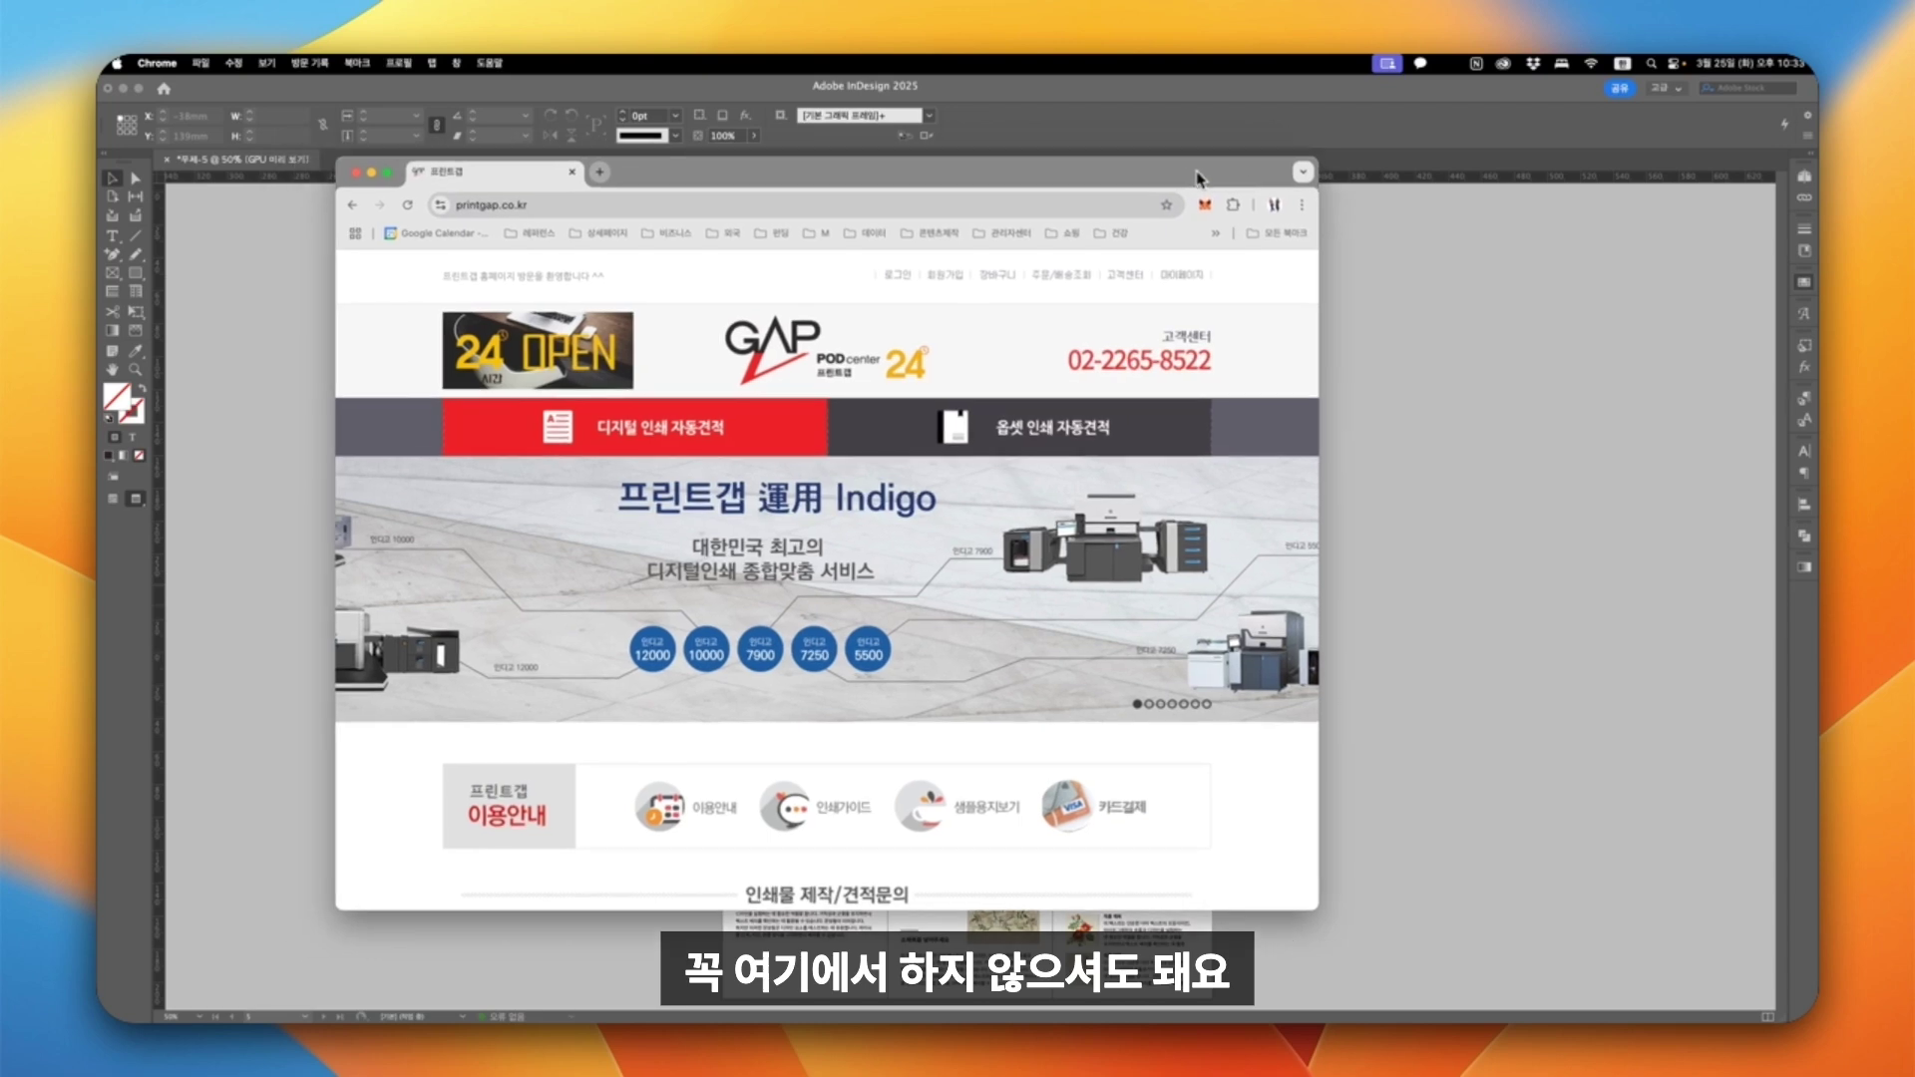
Read the printer's [인쇄기본가이드]여백 및 재단선 guide on margins and trim marks, and return to InDesign.
scroll(843, 688, down, 3)
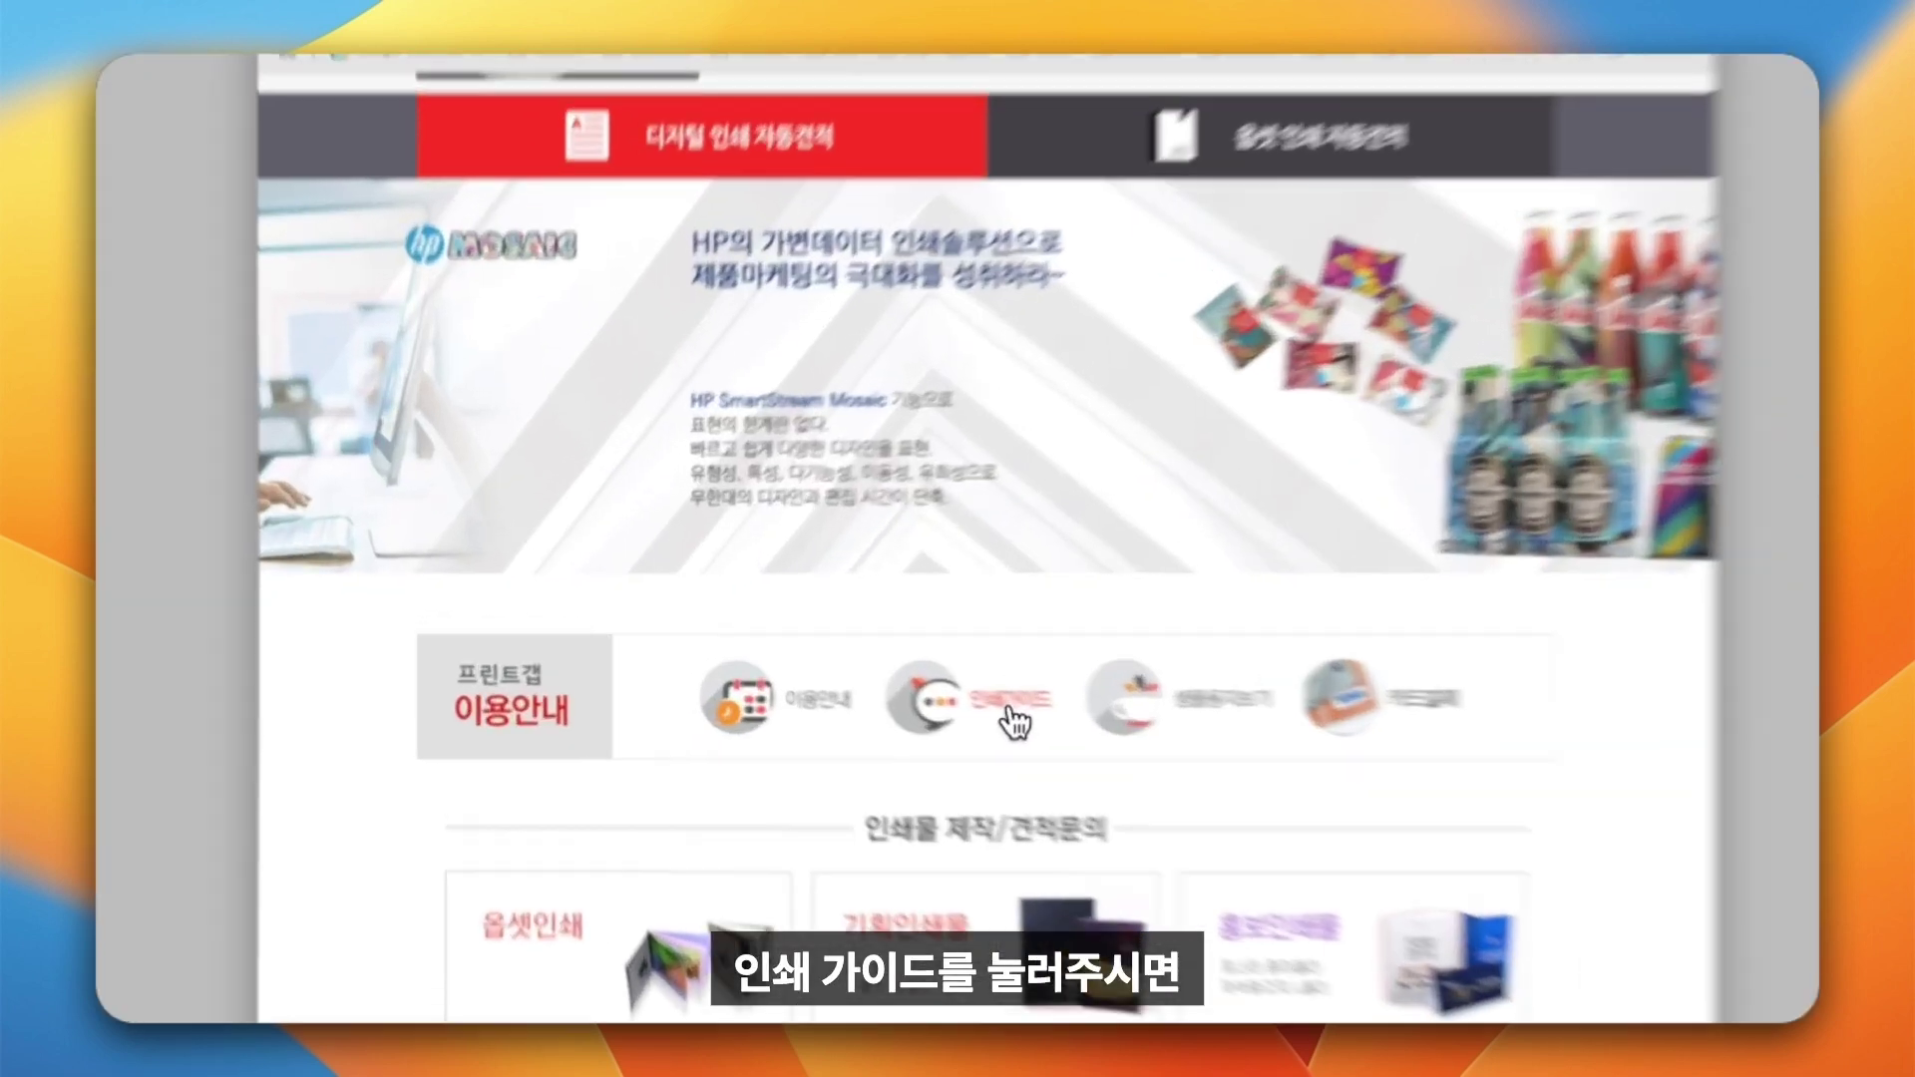
click(847, 678)
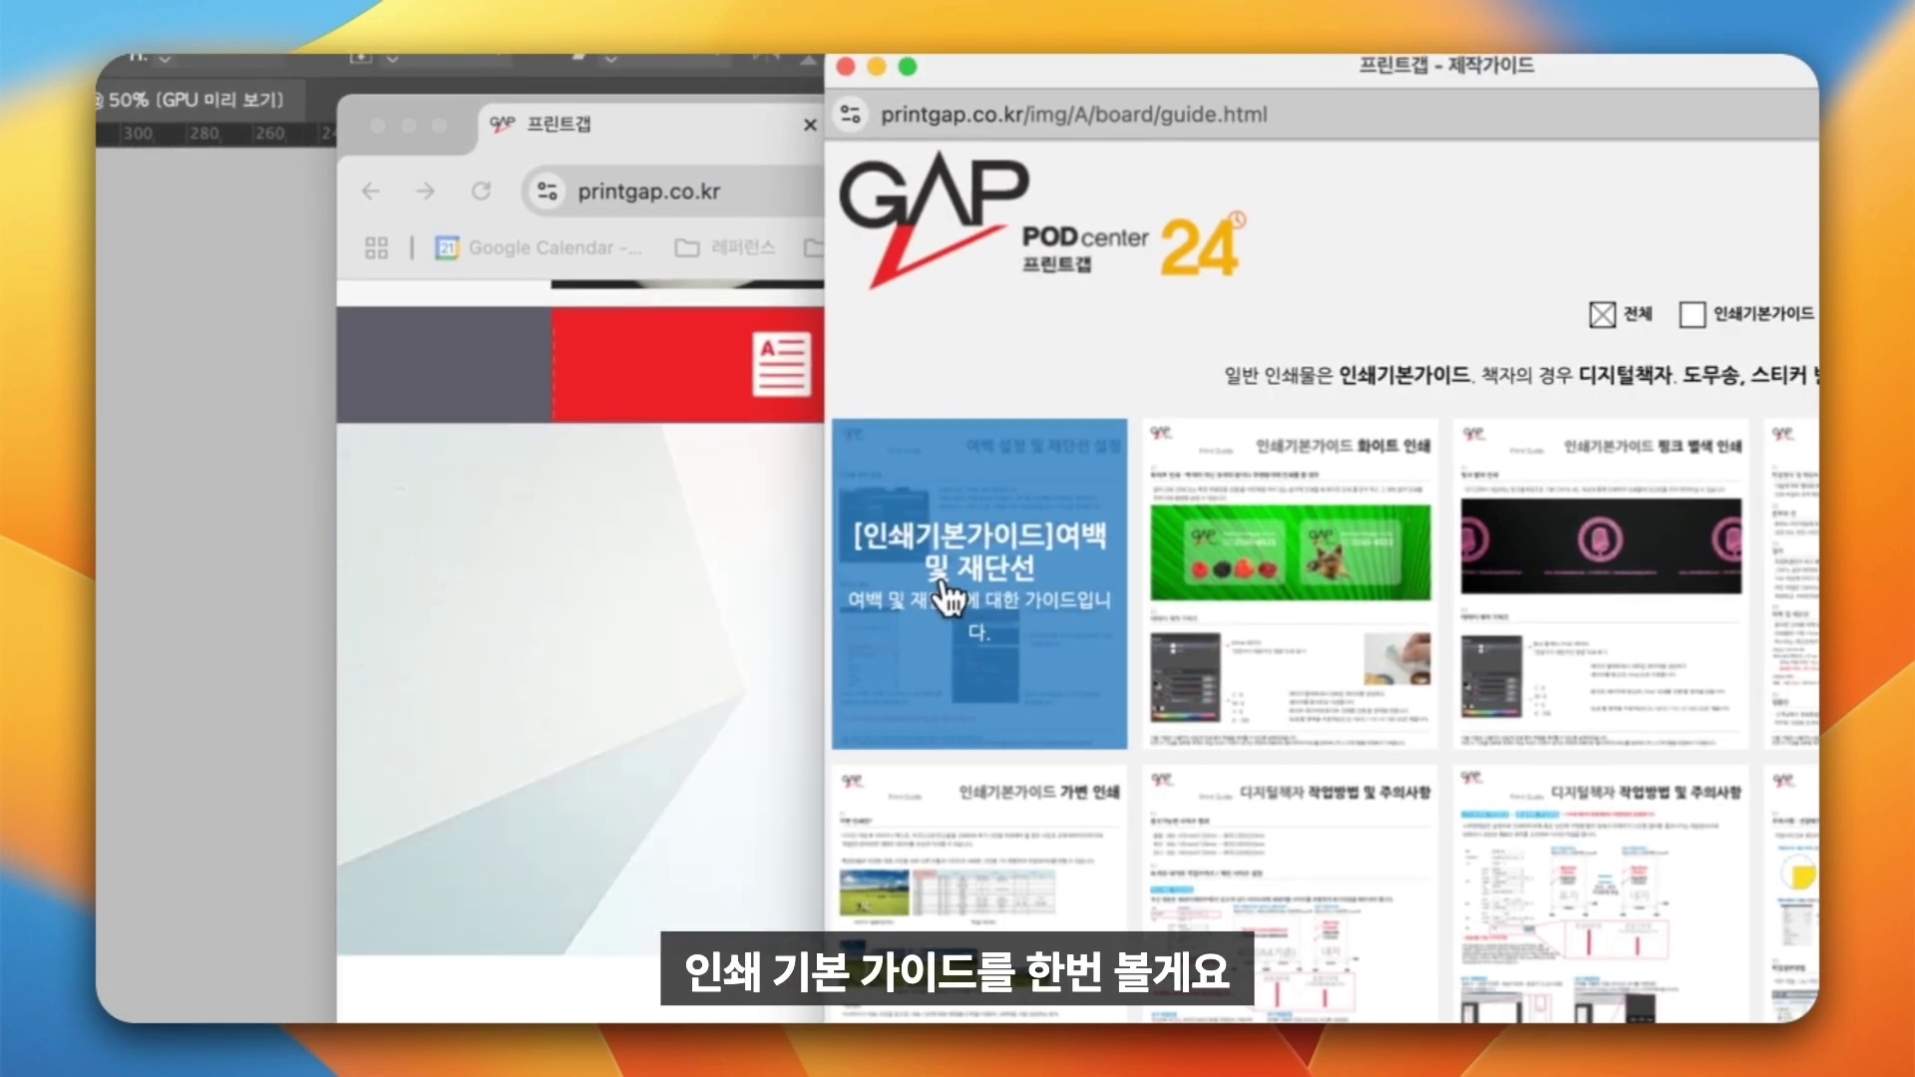
click(559, 778)
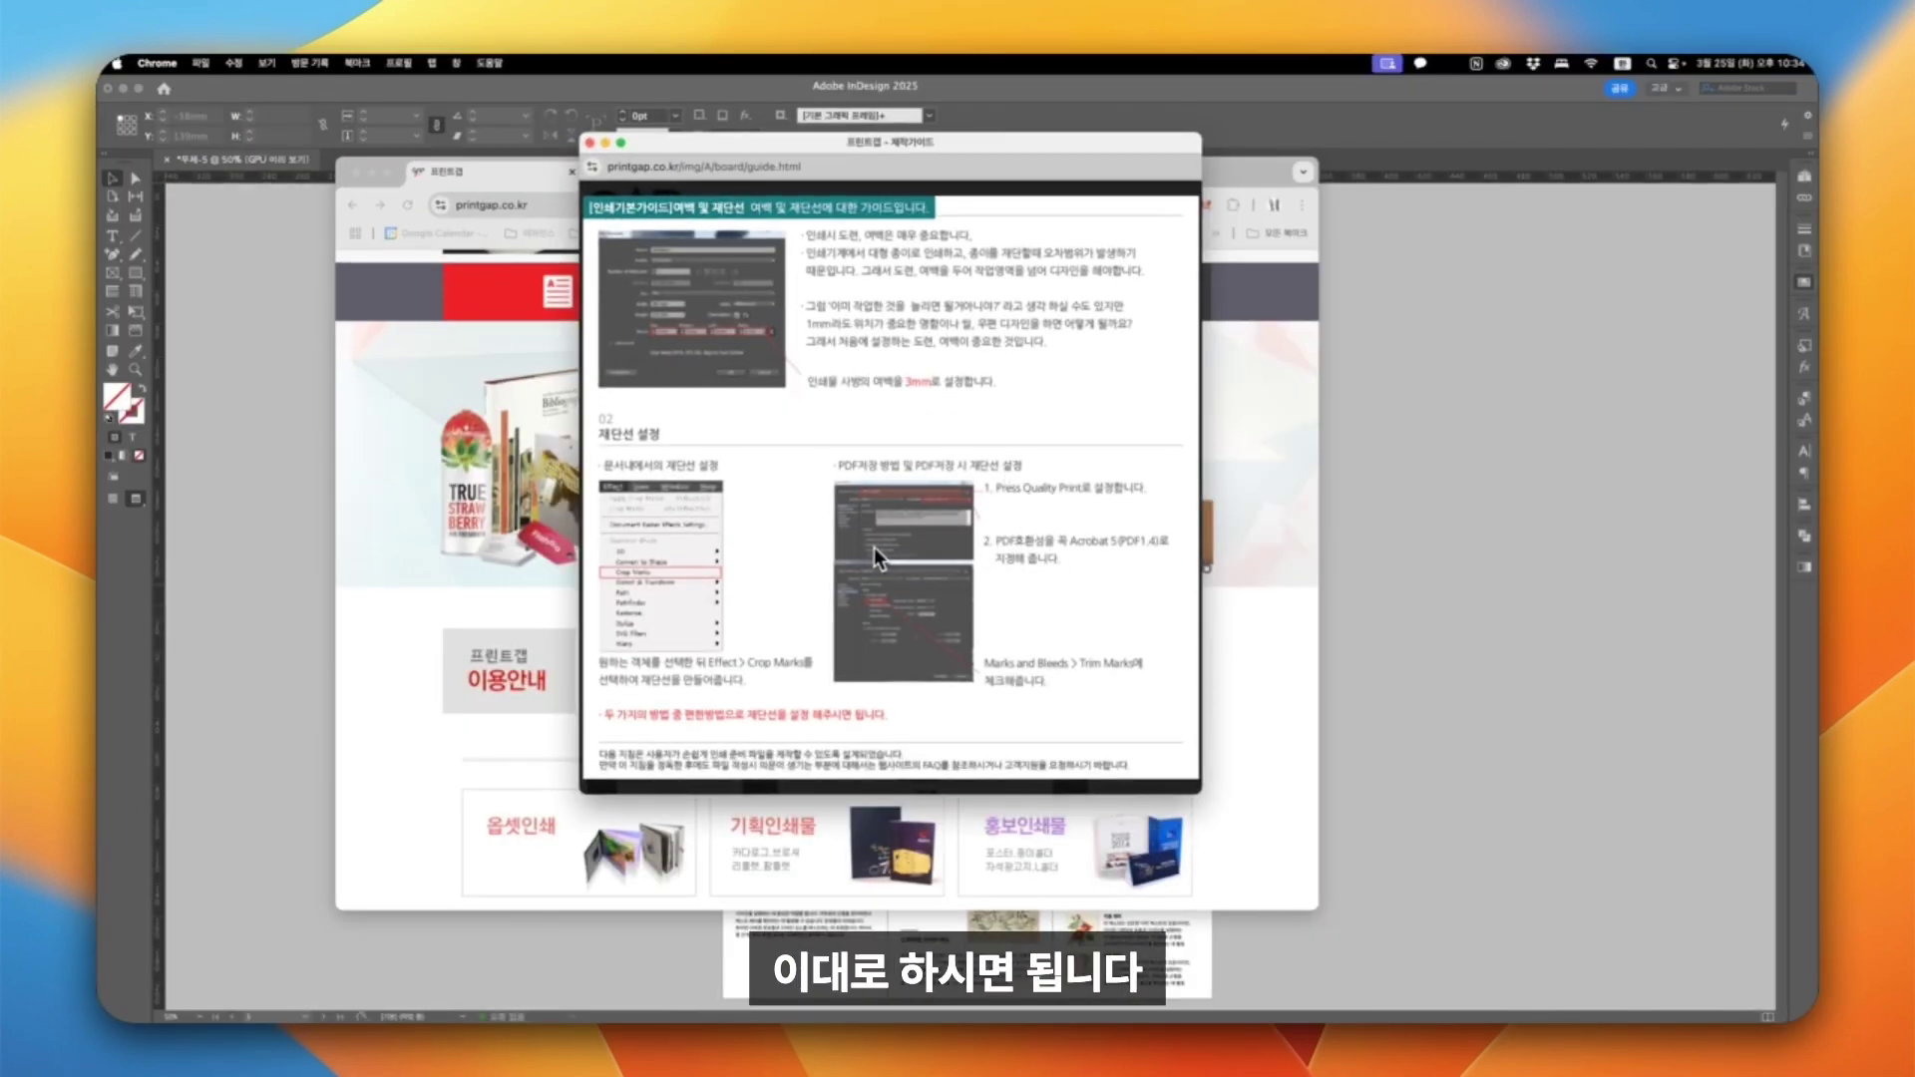
scroll(848, 589, up, 3)
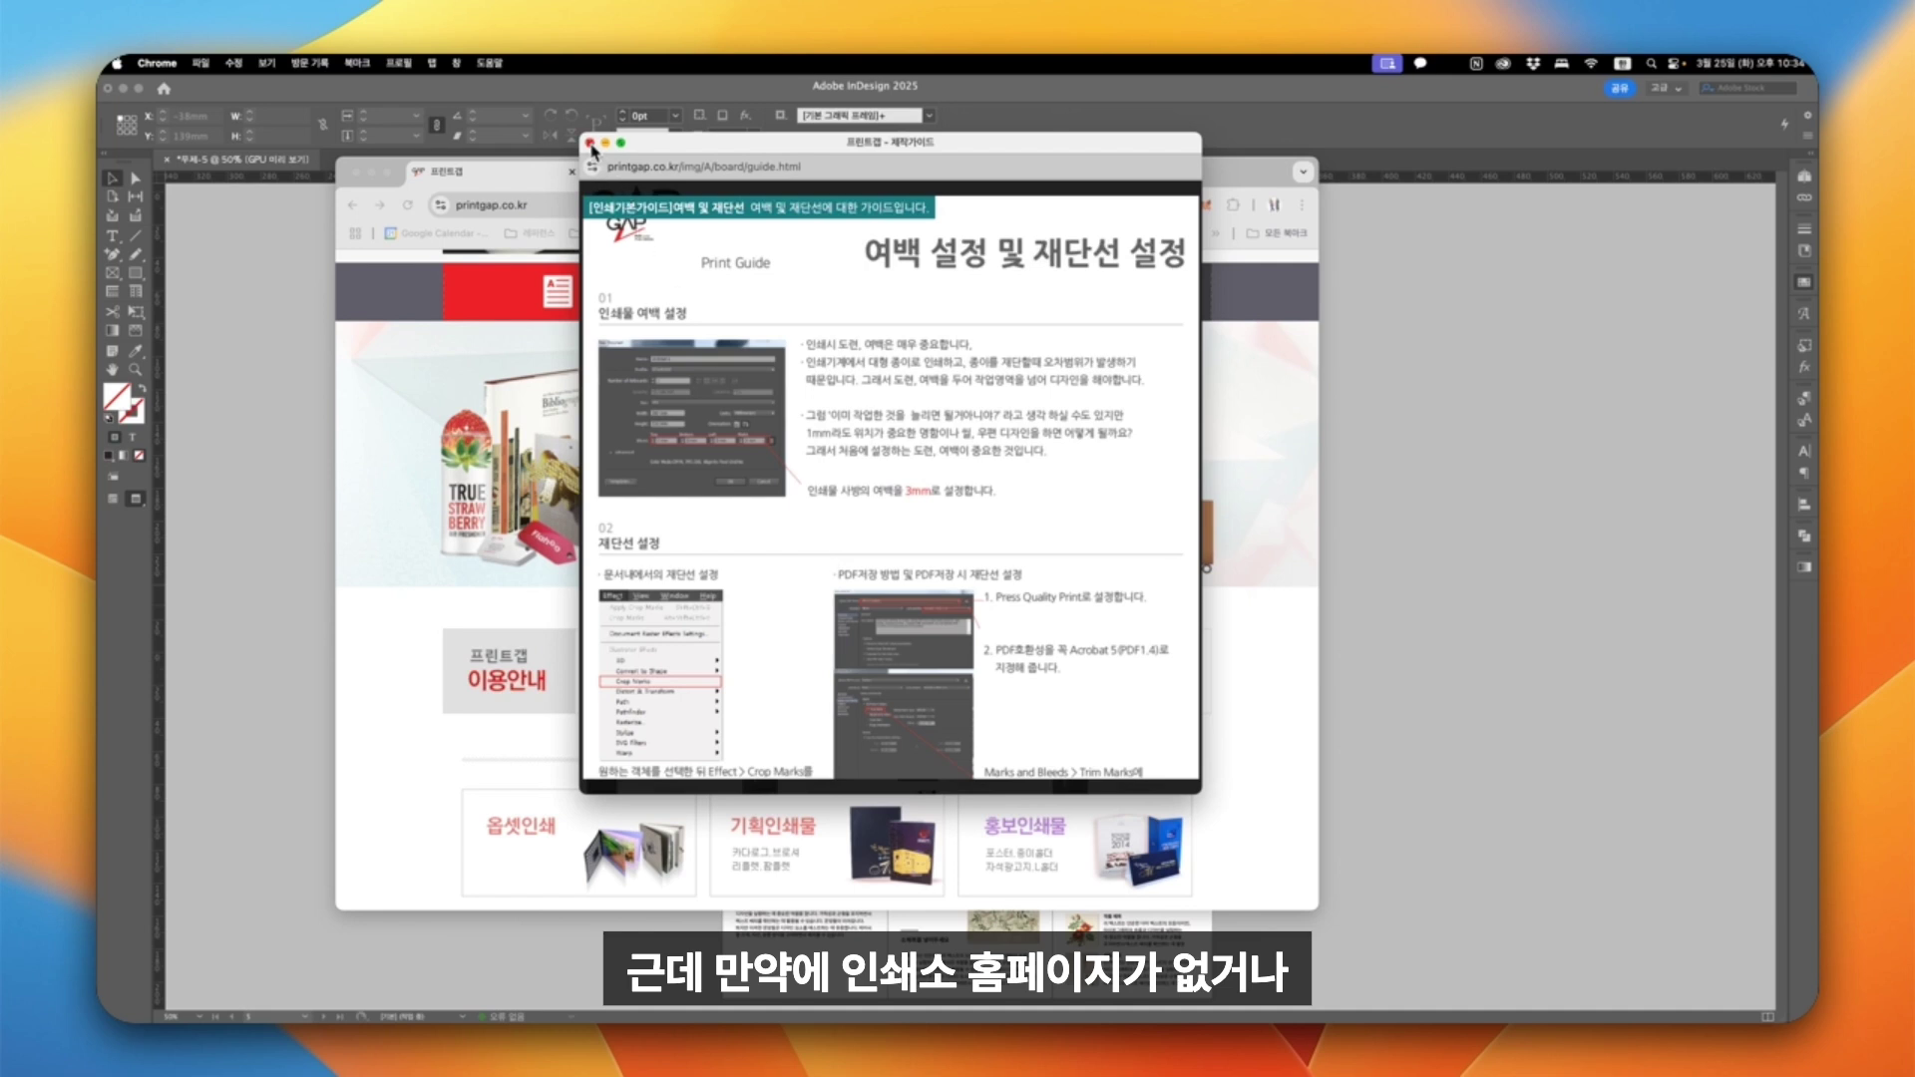
click(590, 144)
click(299, 232)
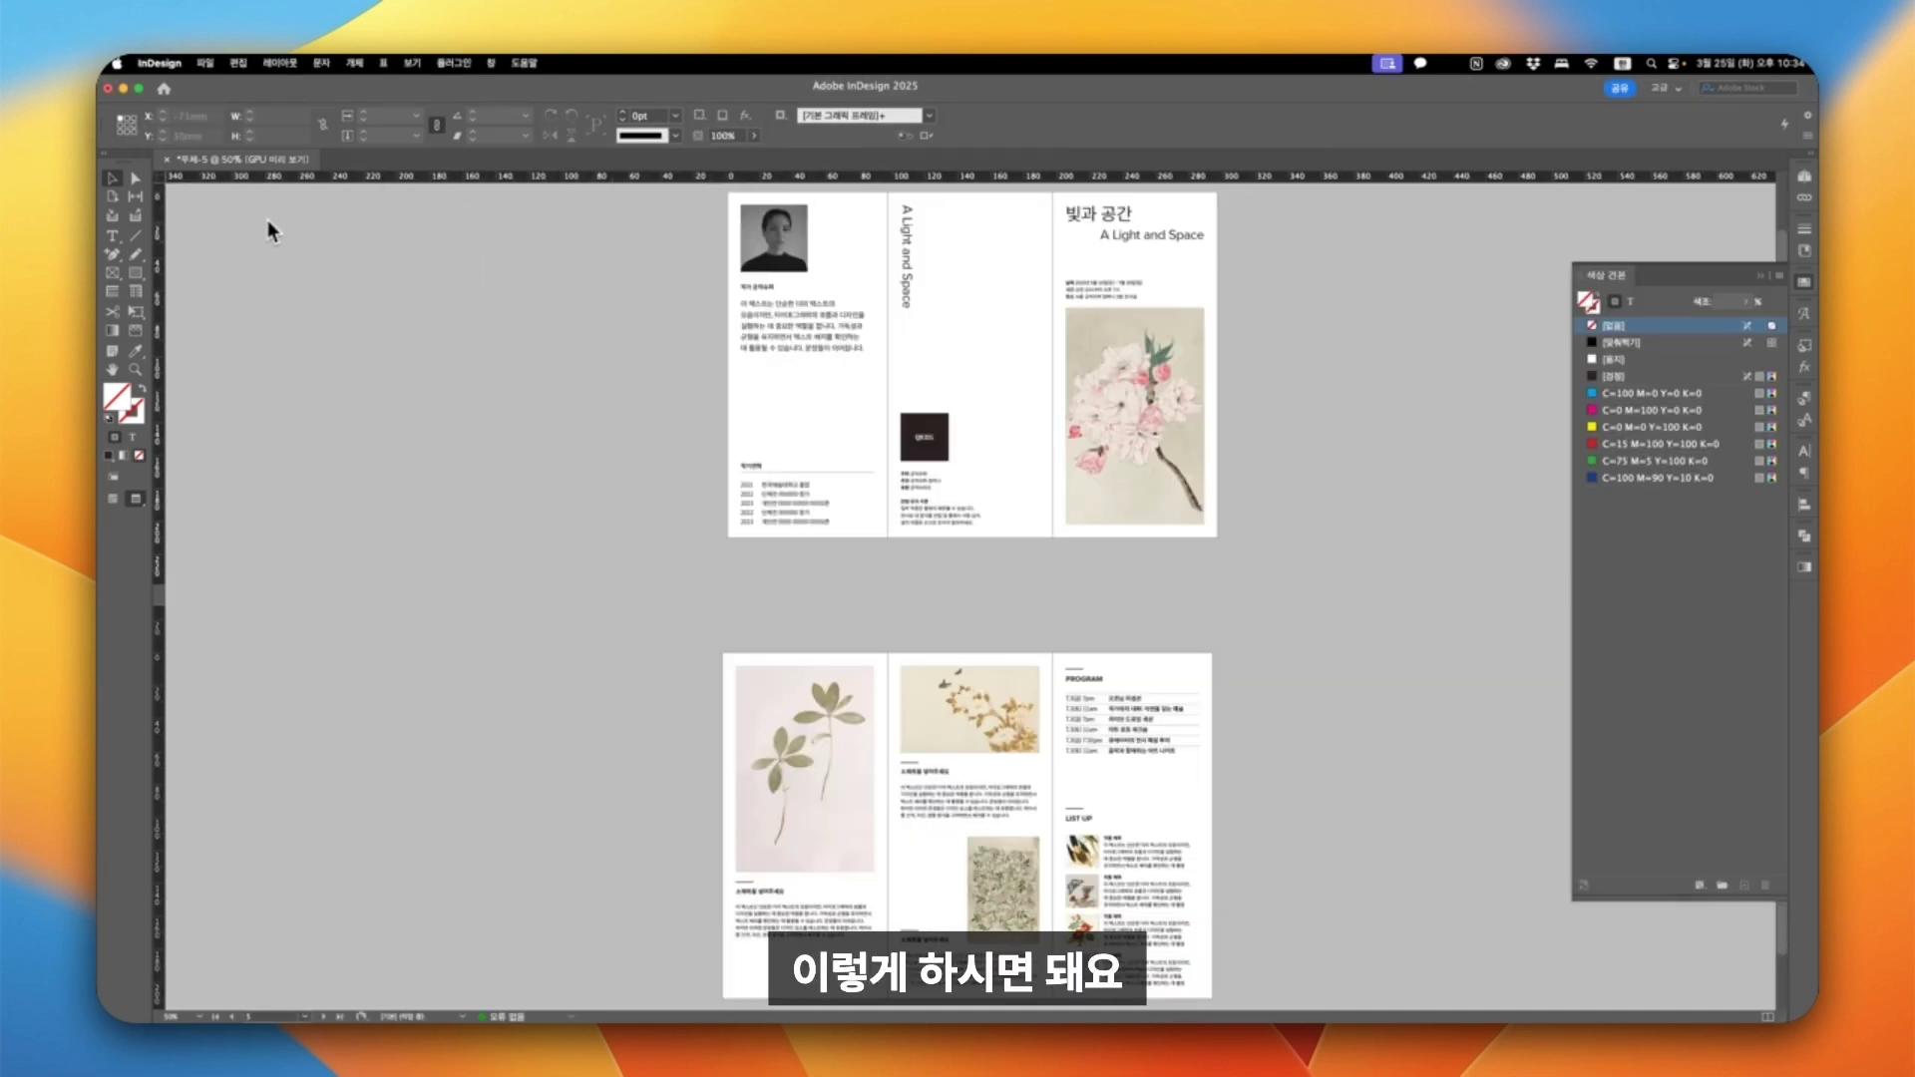
Start exporting the leaflet to the desktop as 공작슈퍼_3단리플렛 in Adobe PDF(인쇄용) format.
click(205, 64)
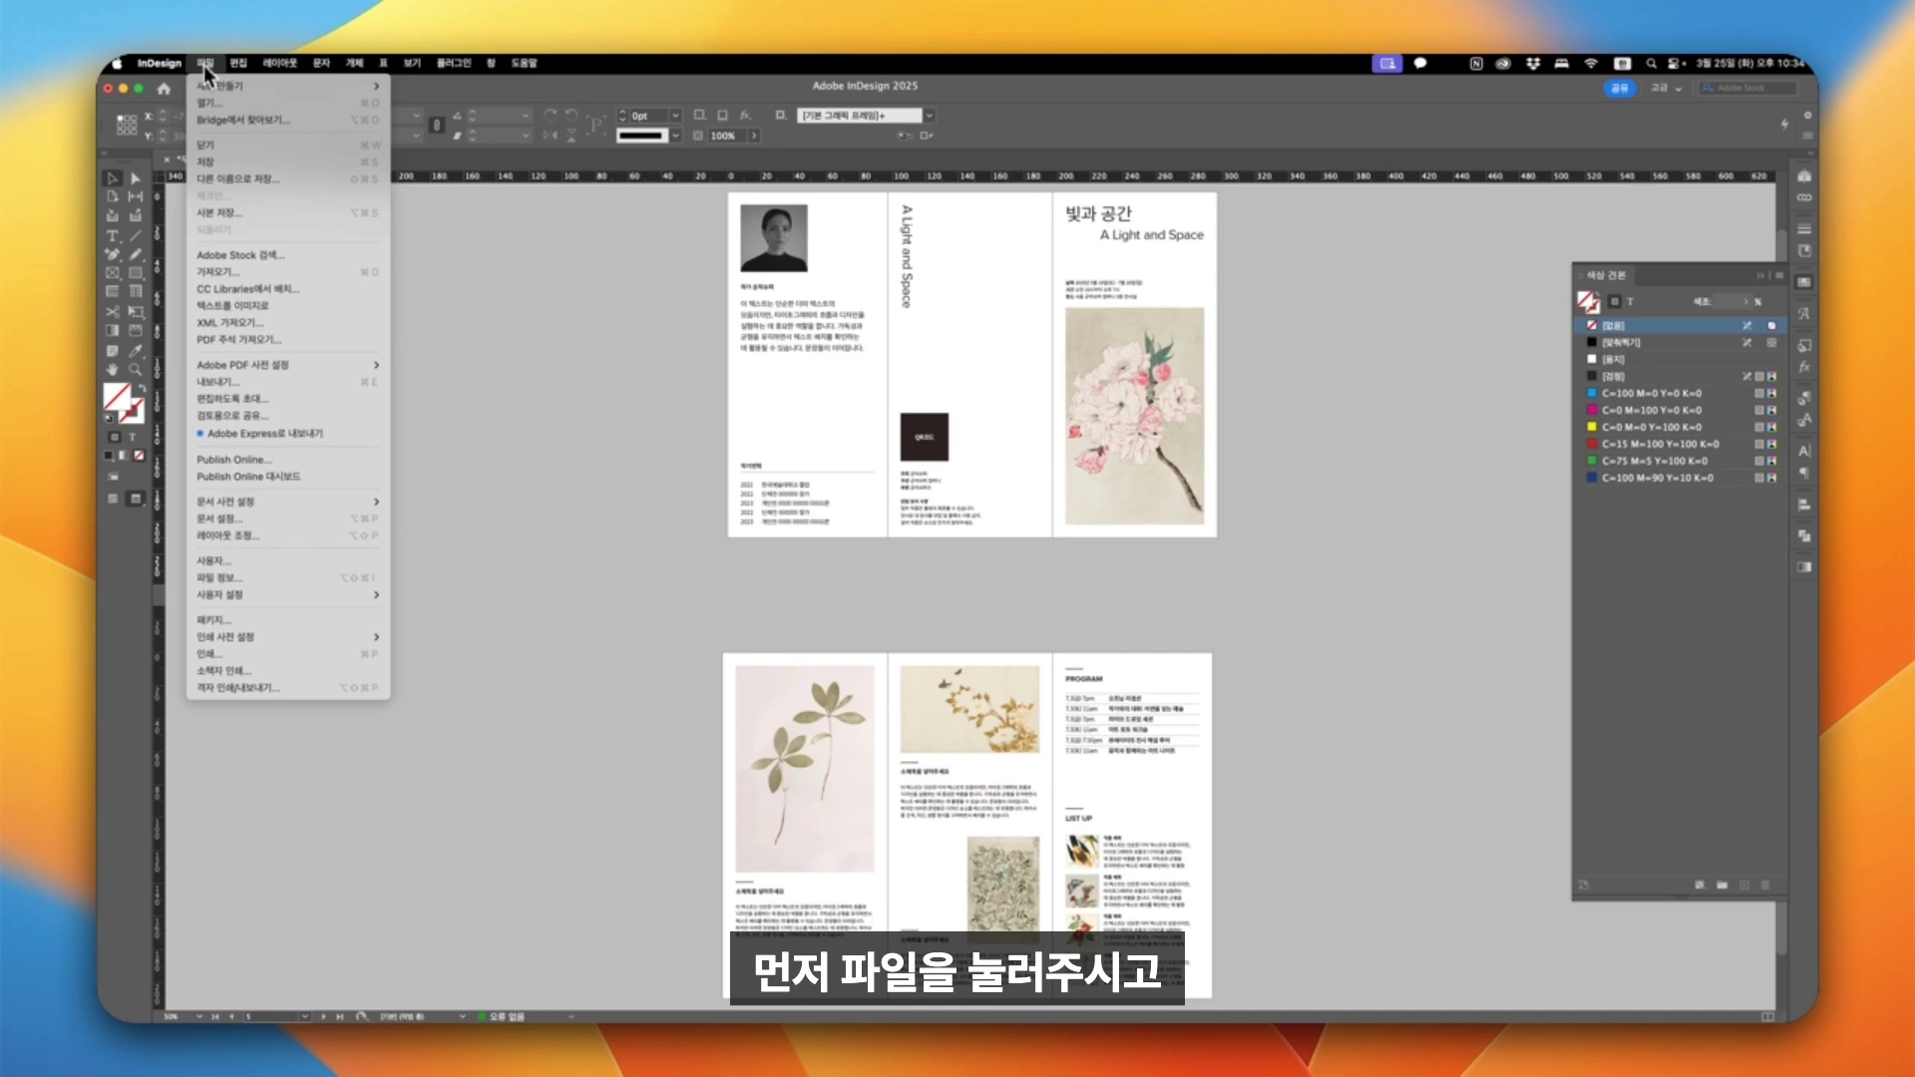
click(250, 380)
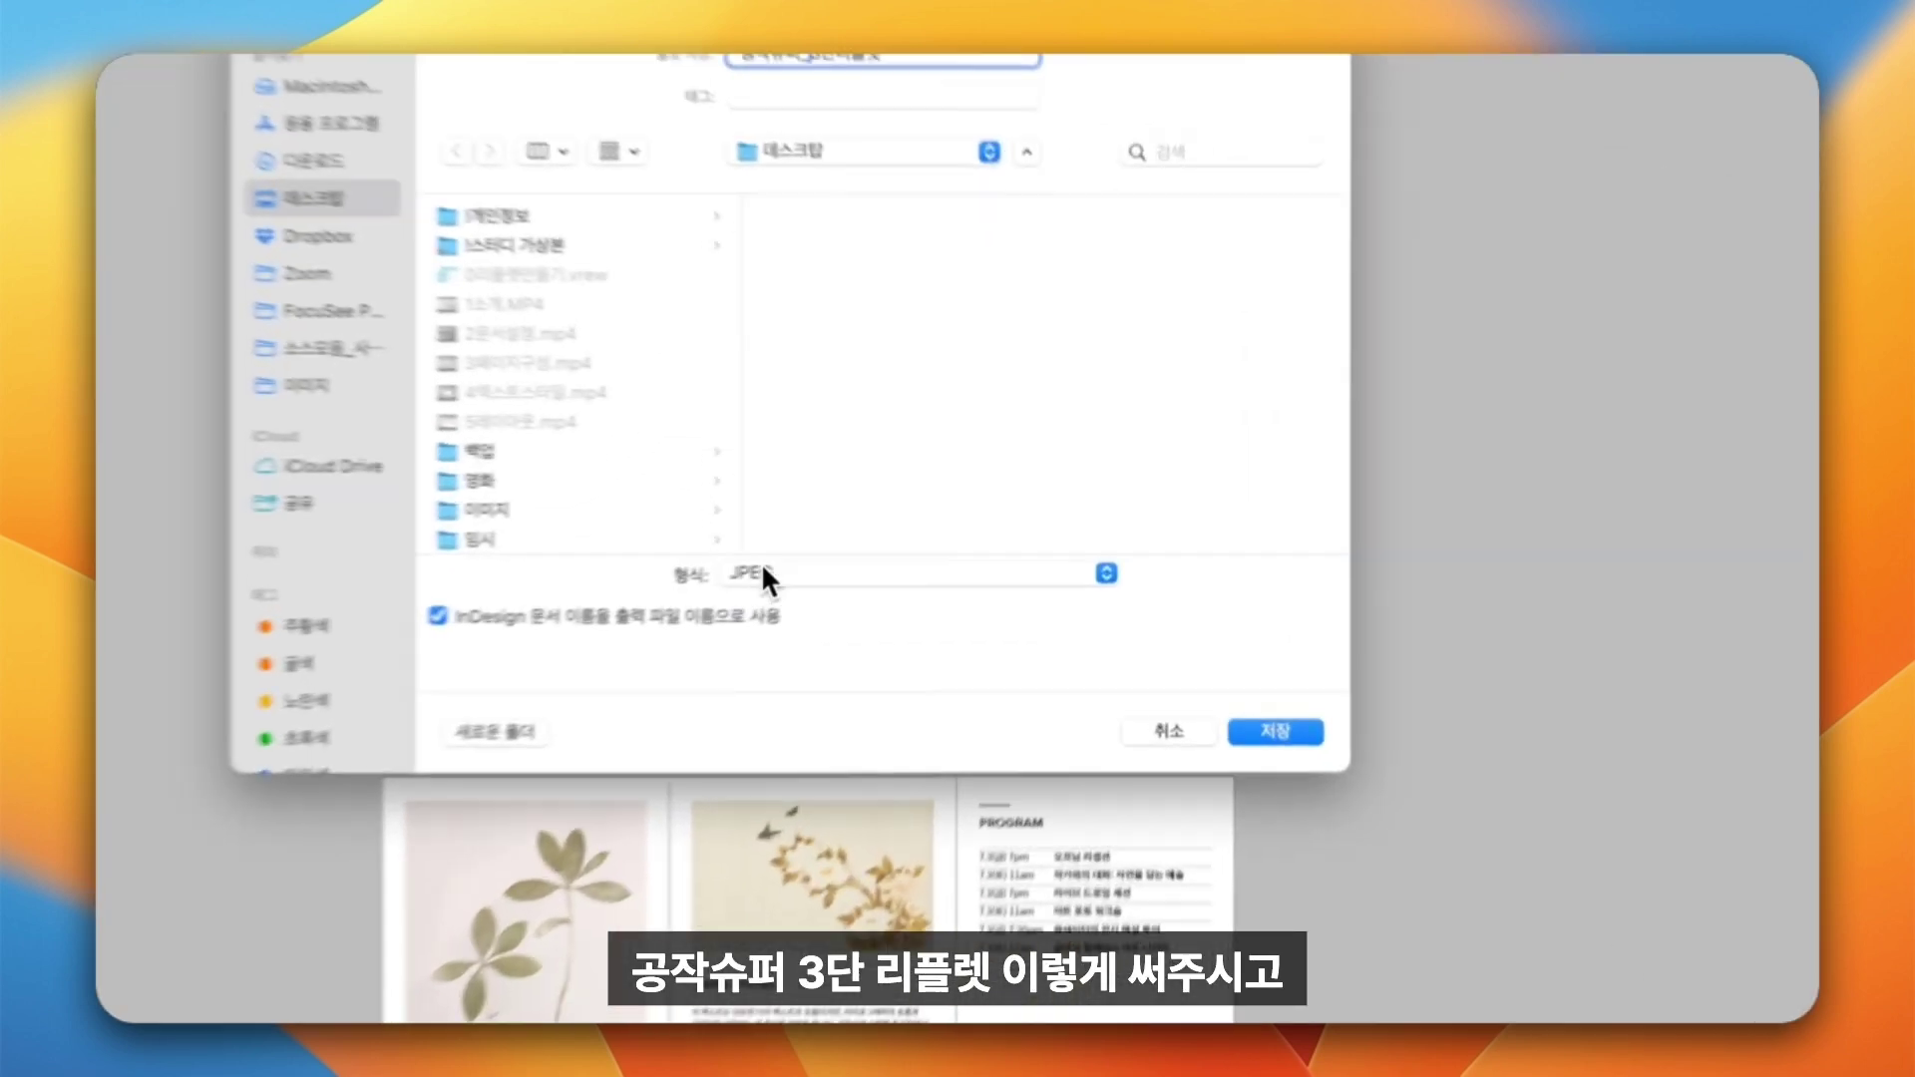
click(964, 536)
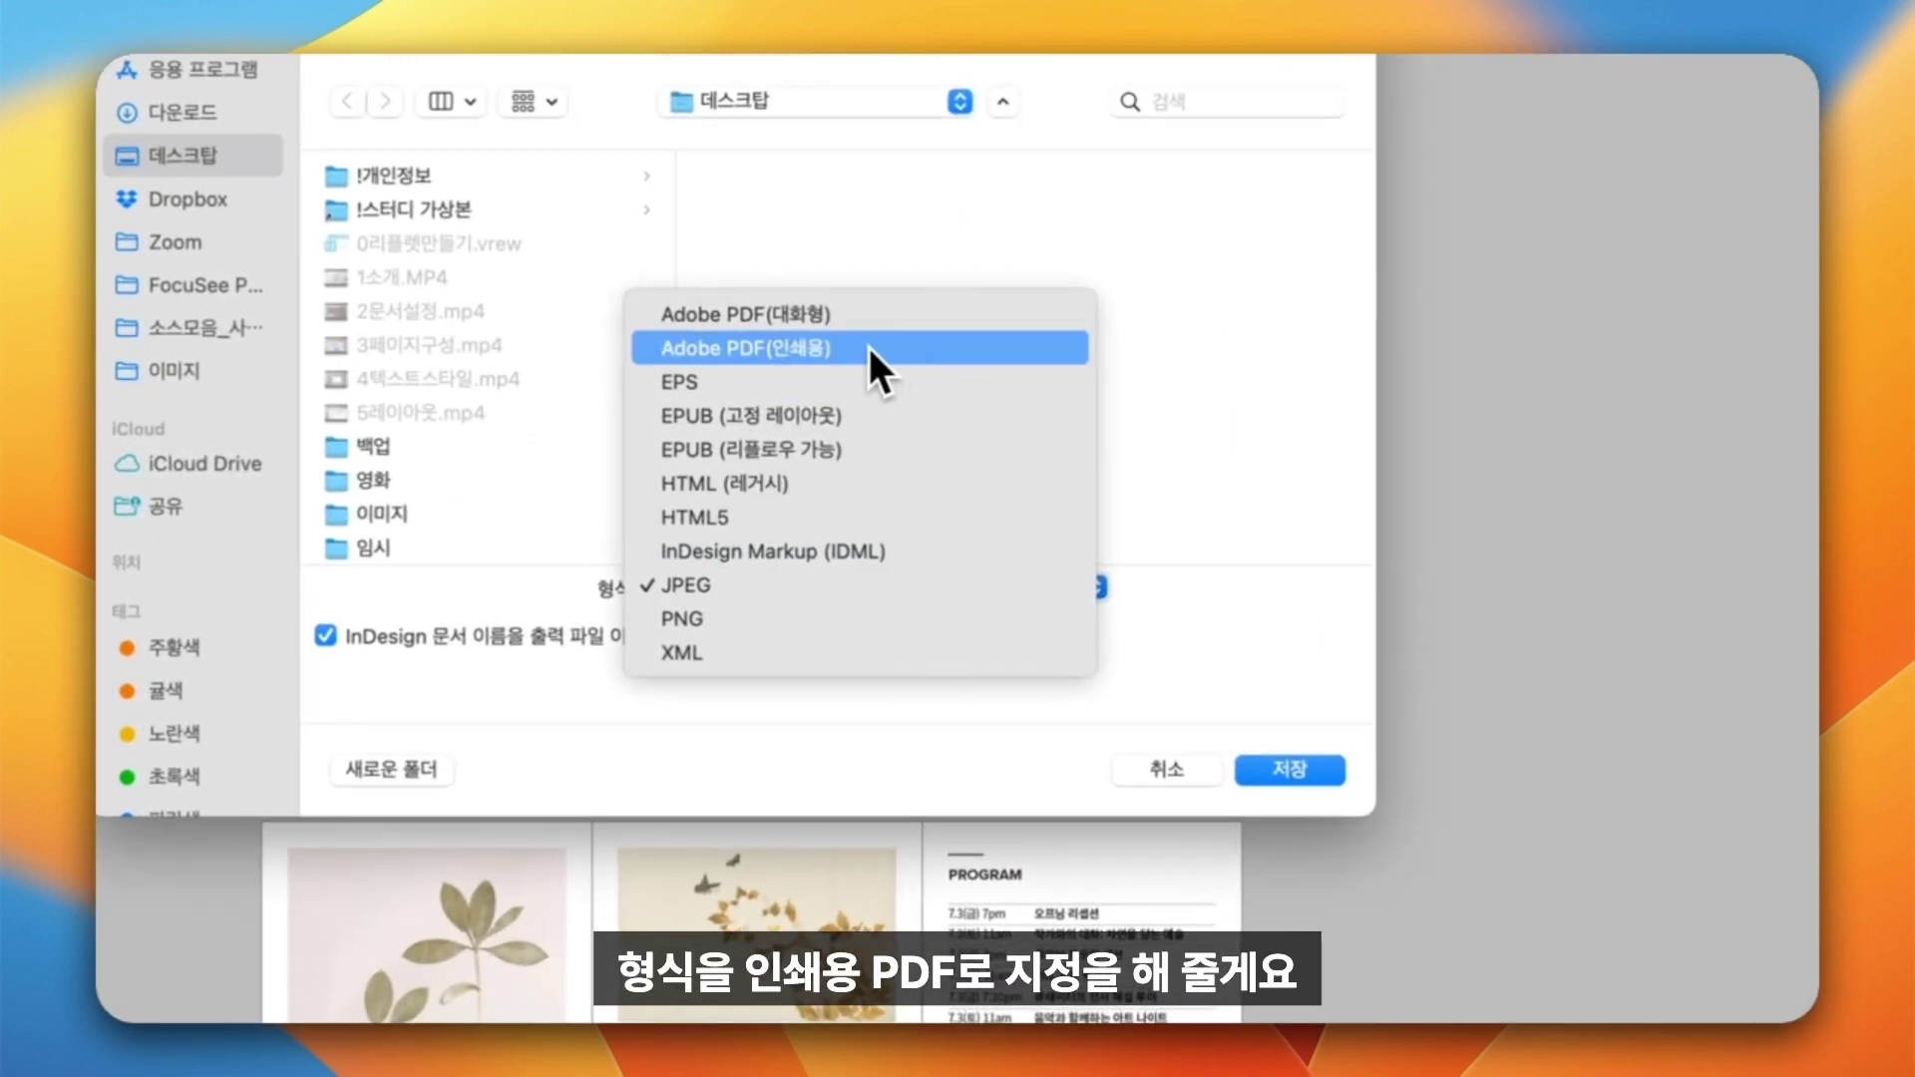
click(794, 347)
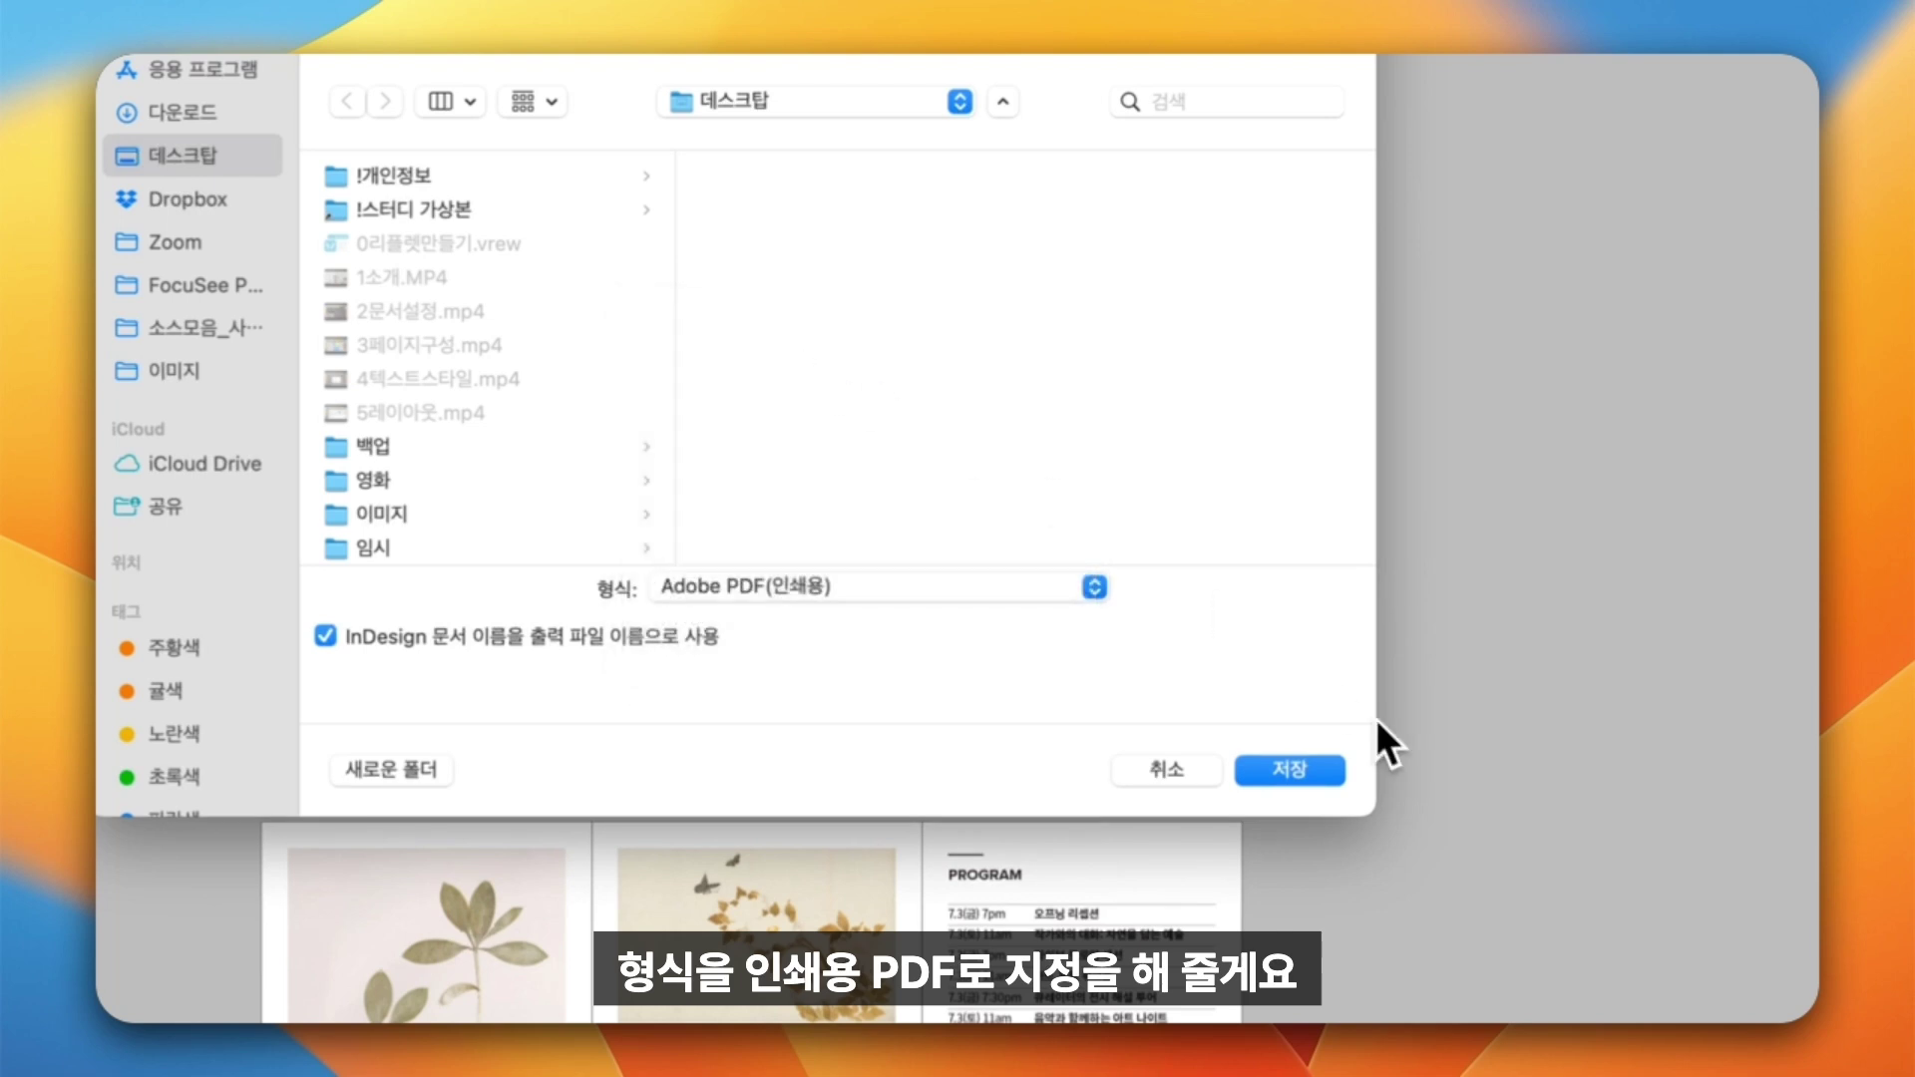
click(1289, 769)
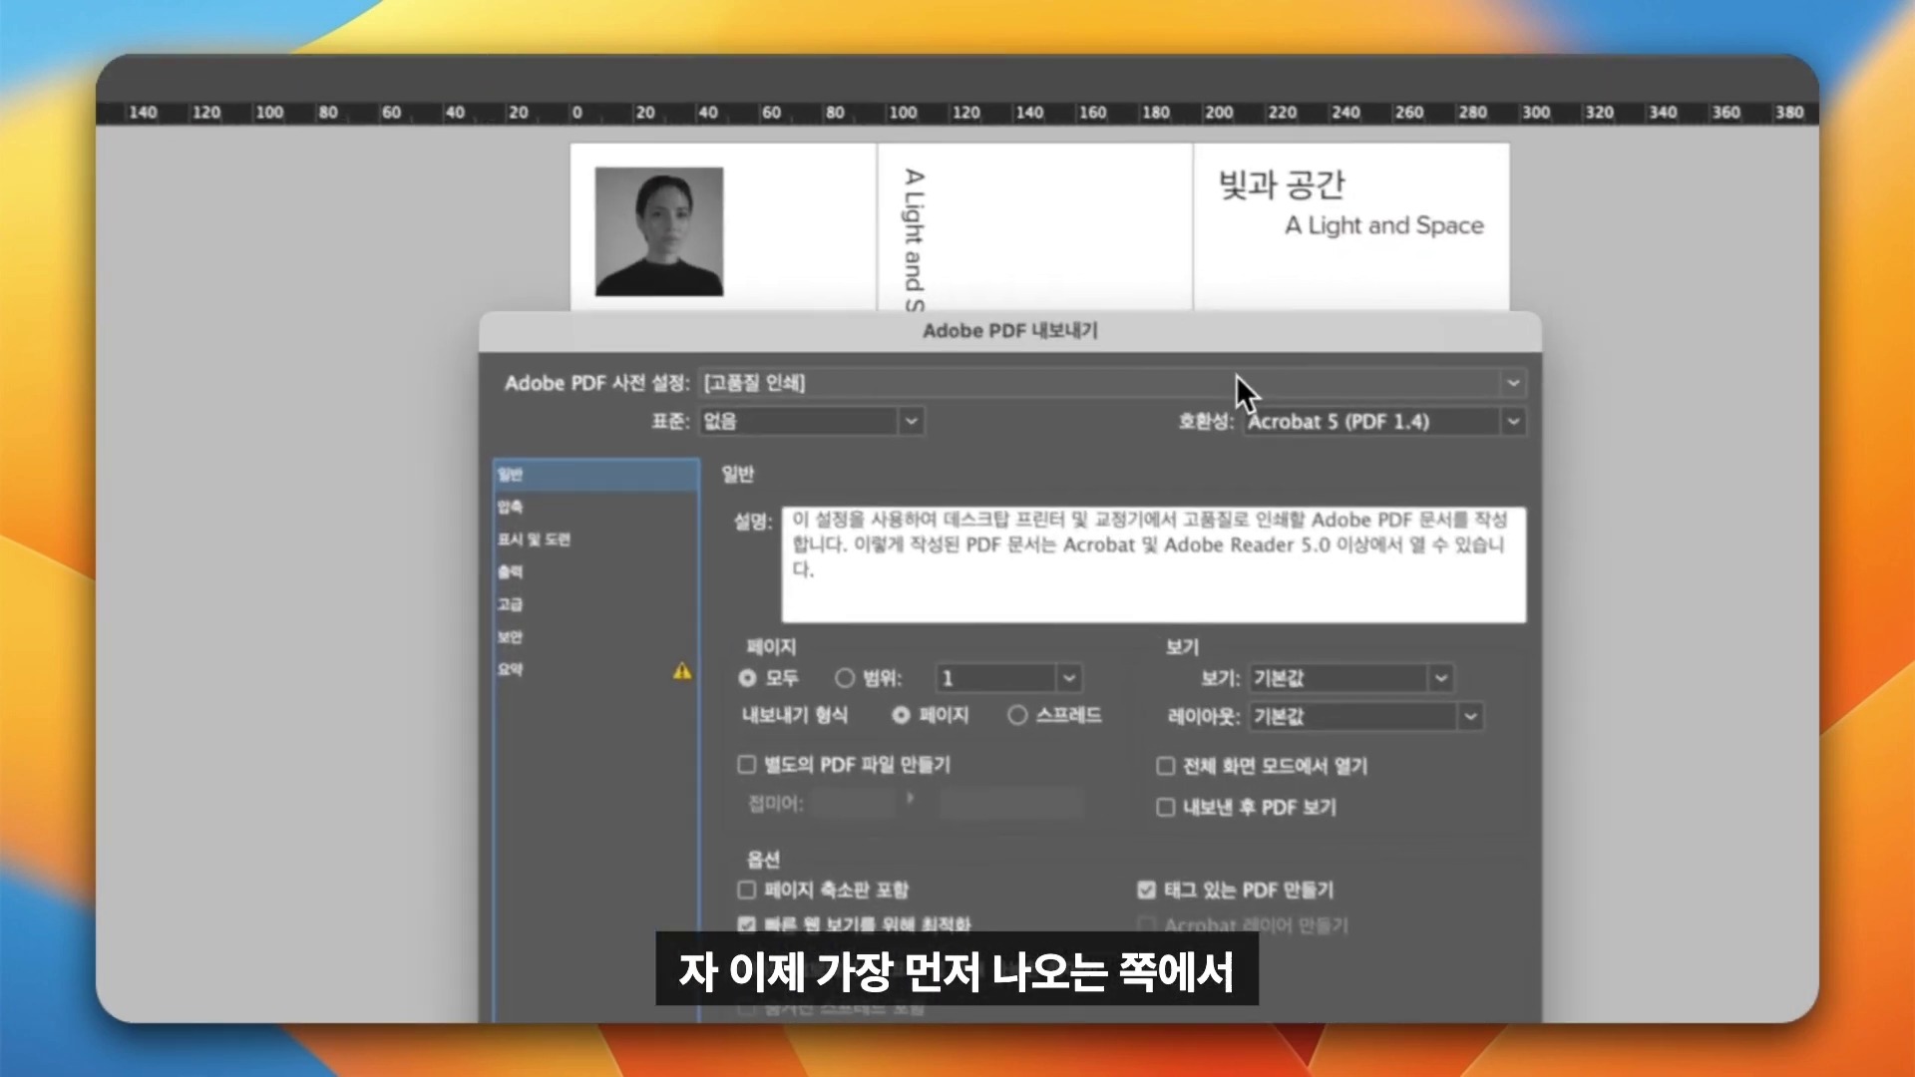
Choose the [출판 품질] preset for the PDF export and output the pages as spreads (스프레드).
click(1297, 520)
click(759, 620)
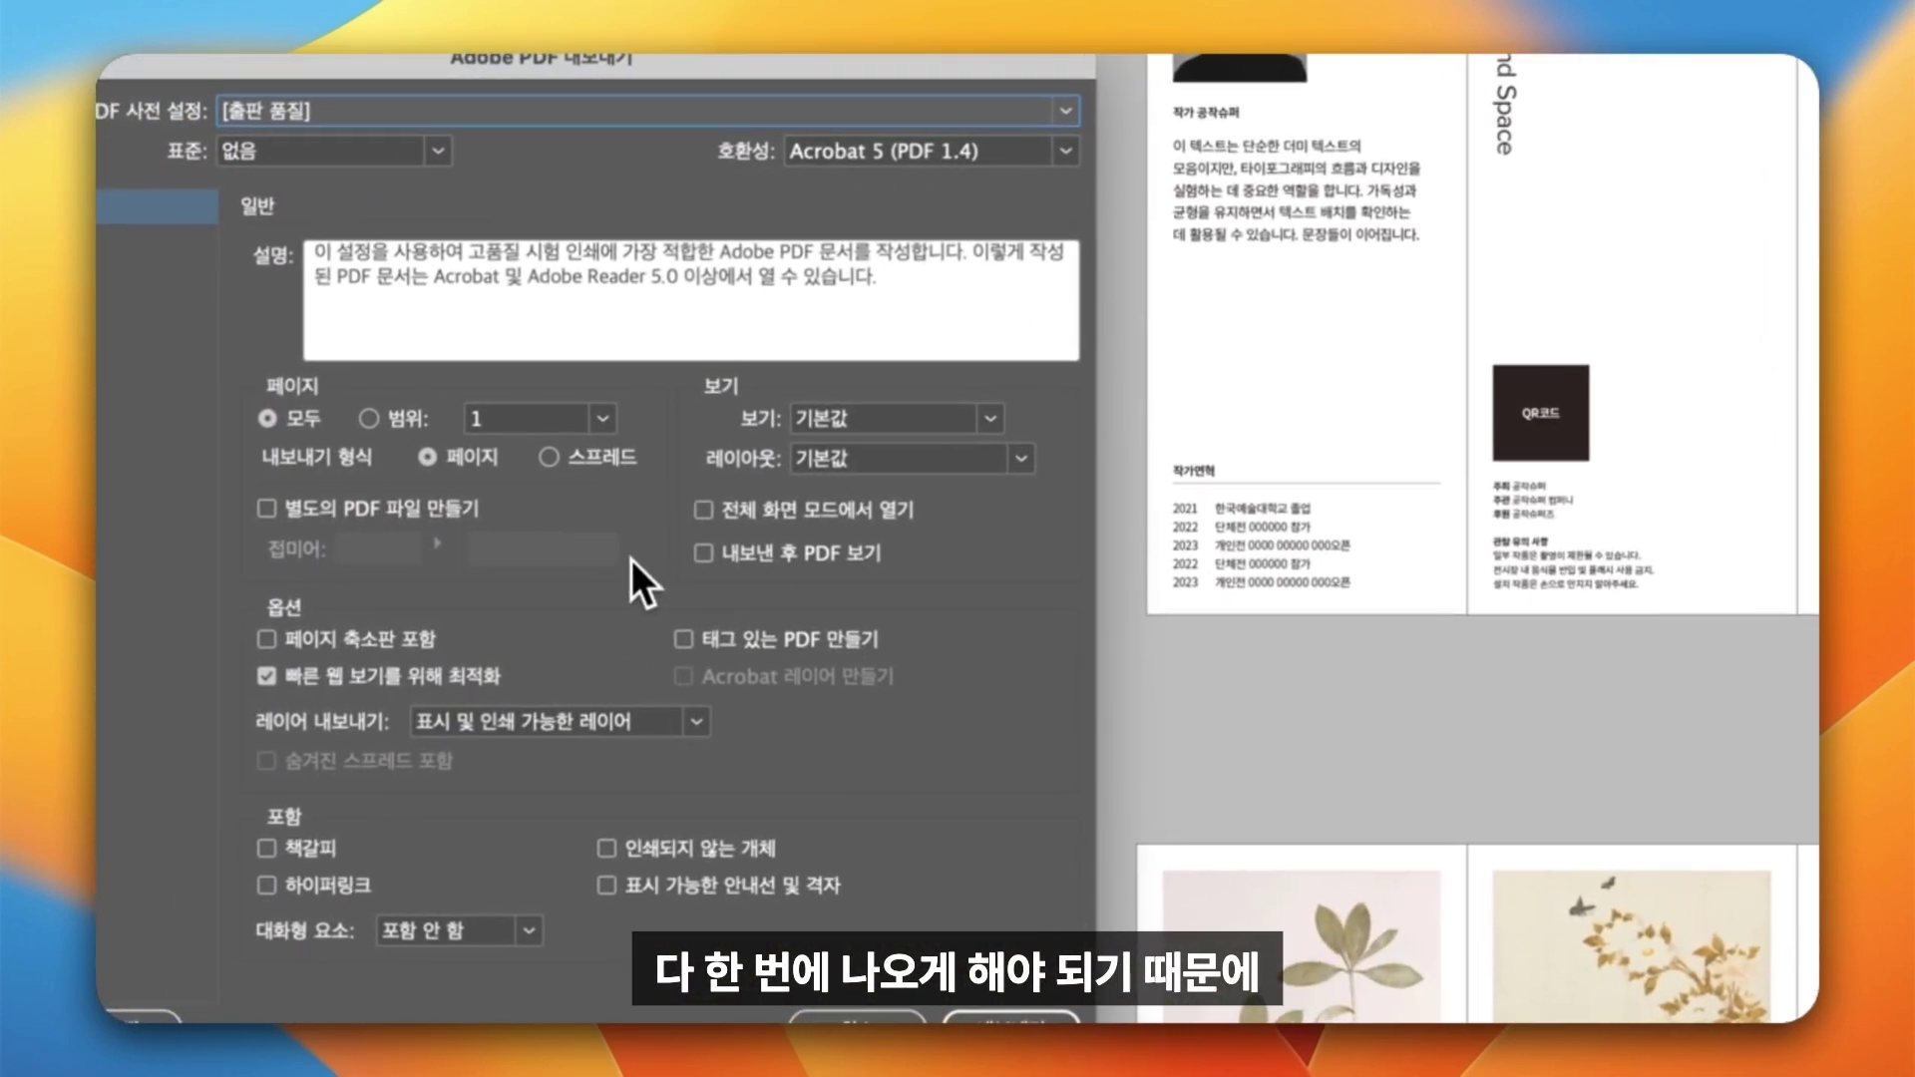
click(560, 457)
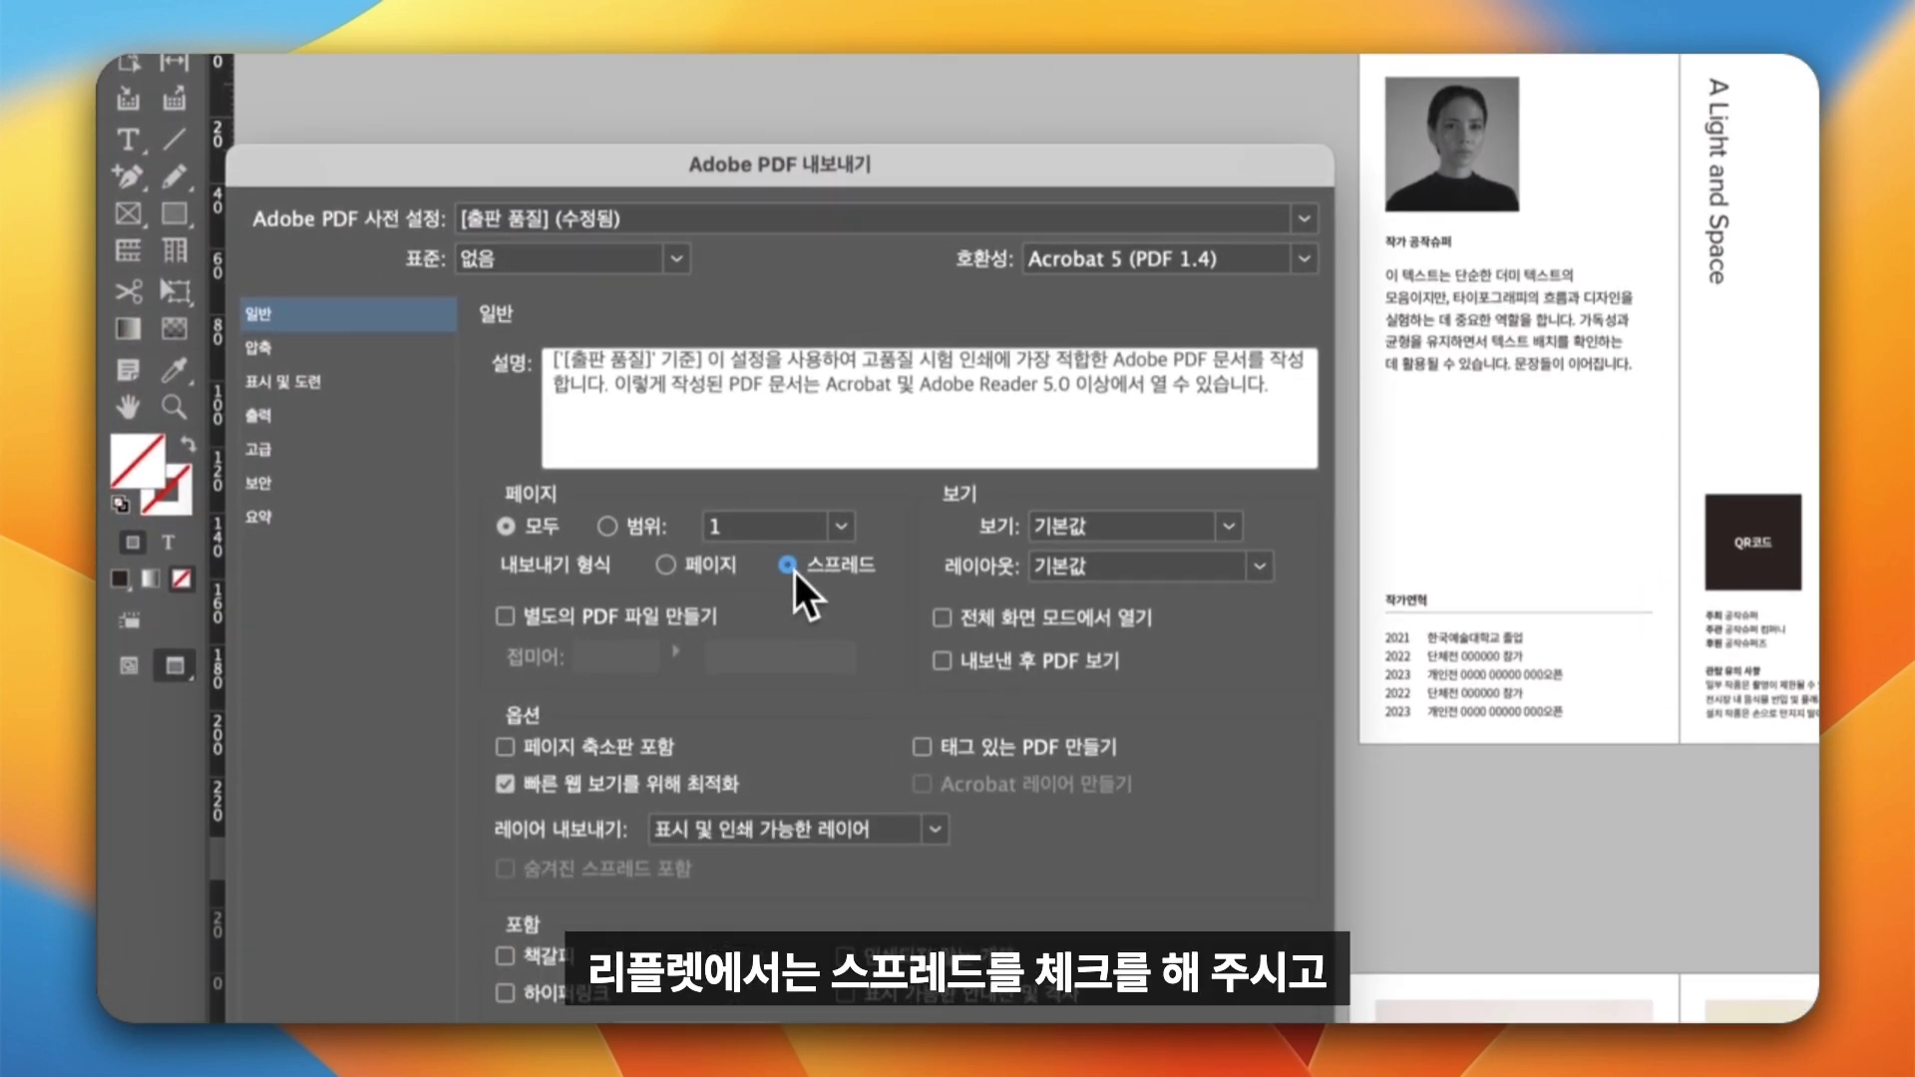
Turn on all printer marks and the document bleed settings for the PDF, and export it.
click(279, 385)
click(504, 505)
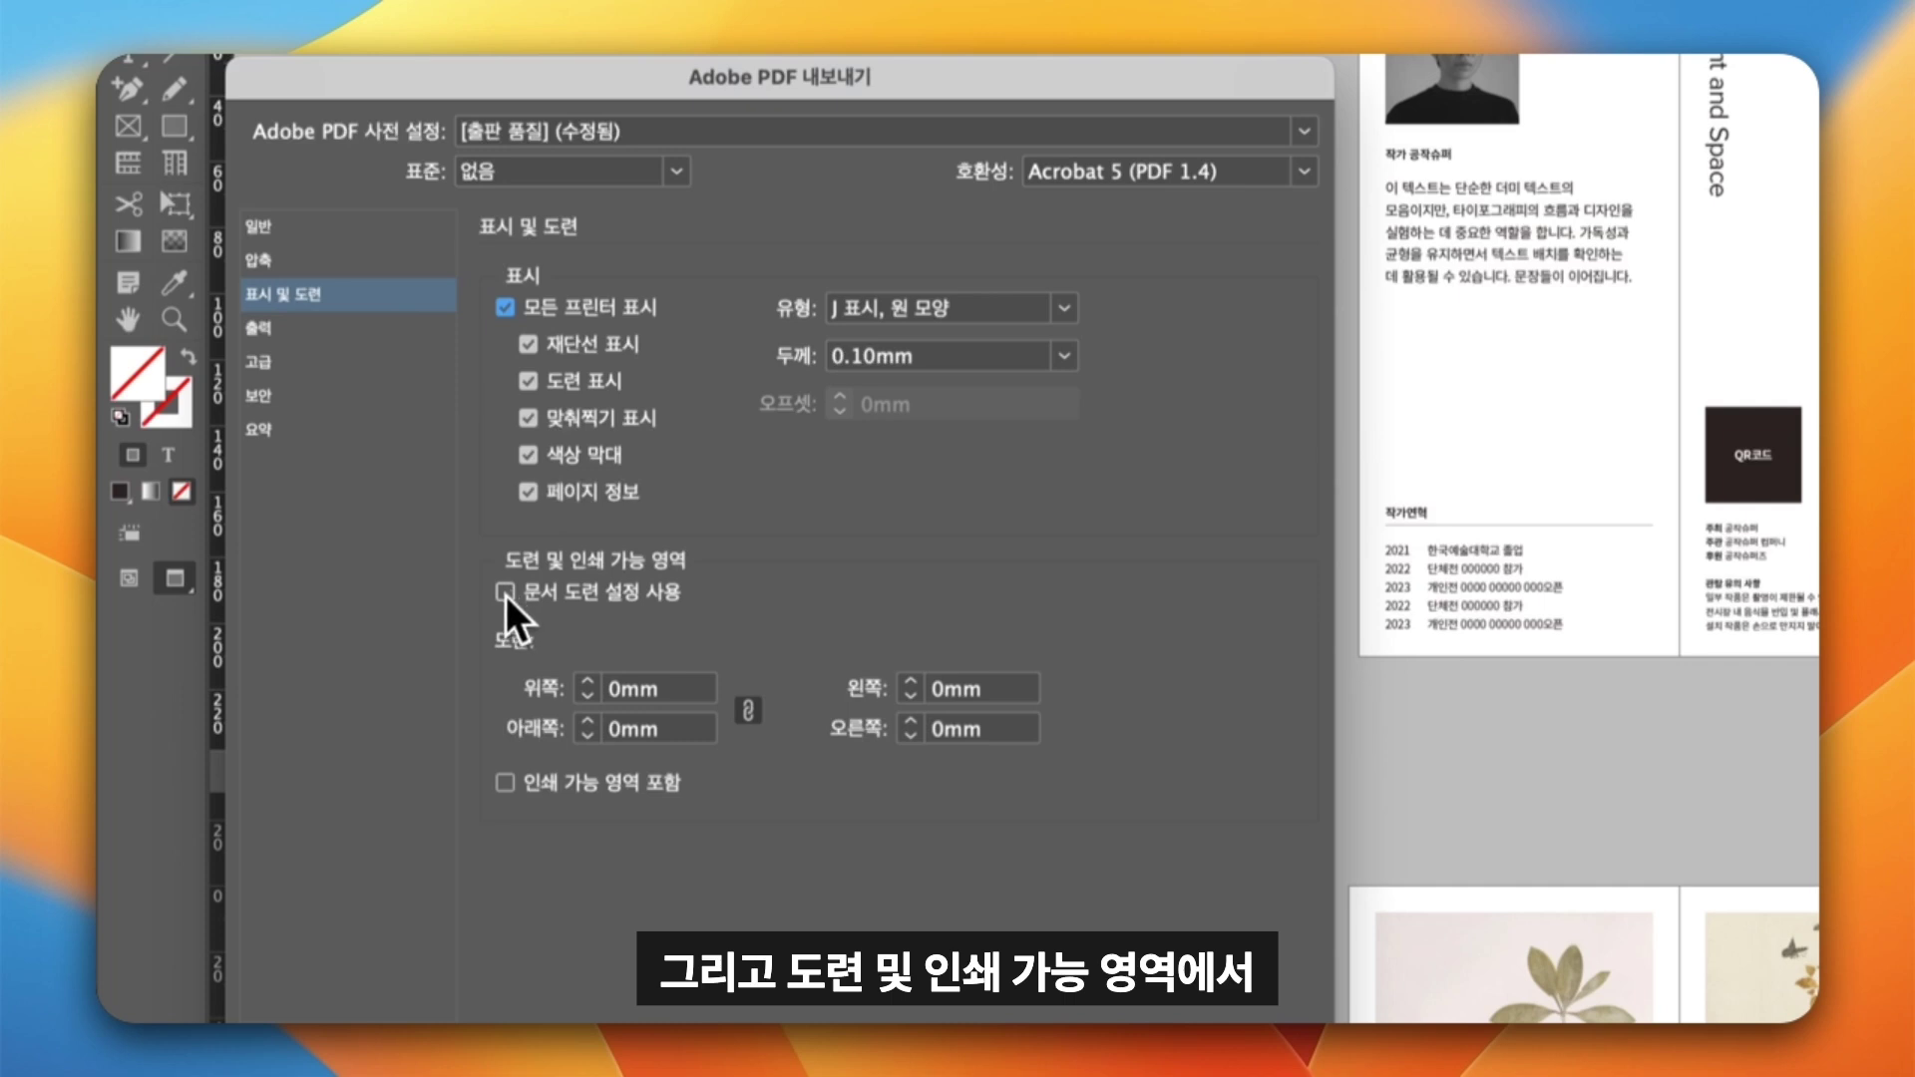
click(505, 595)
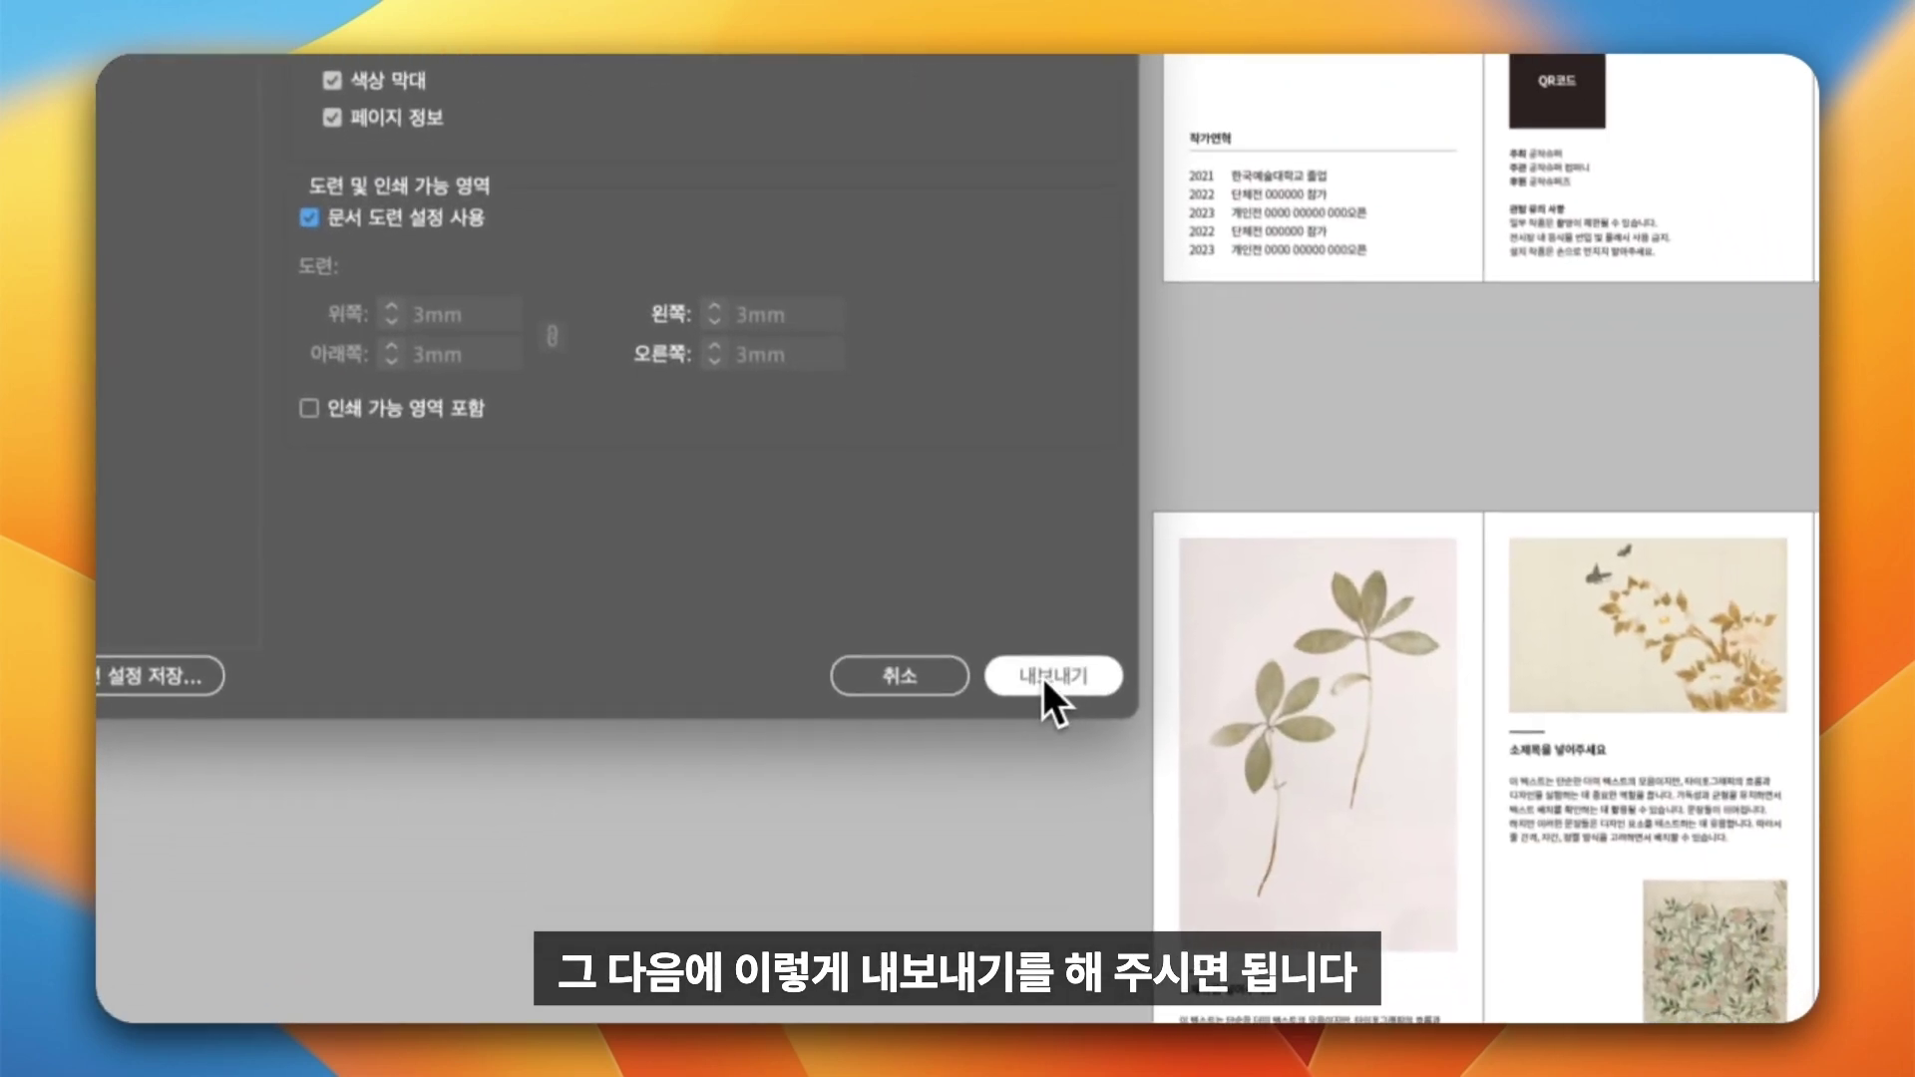
click(1043, 678)
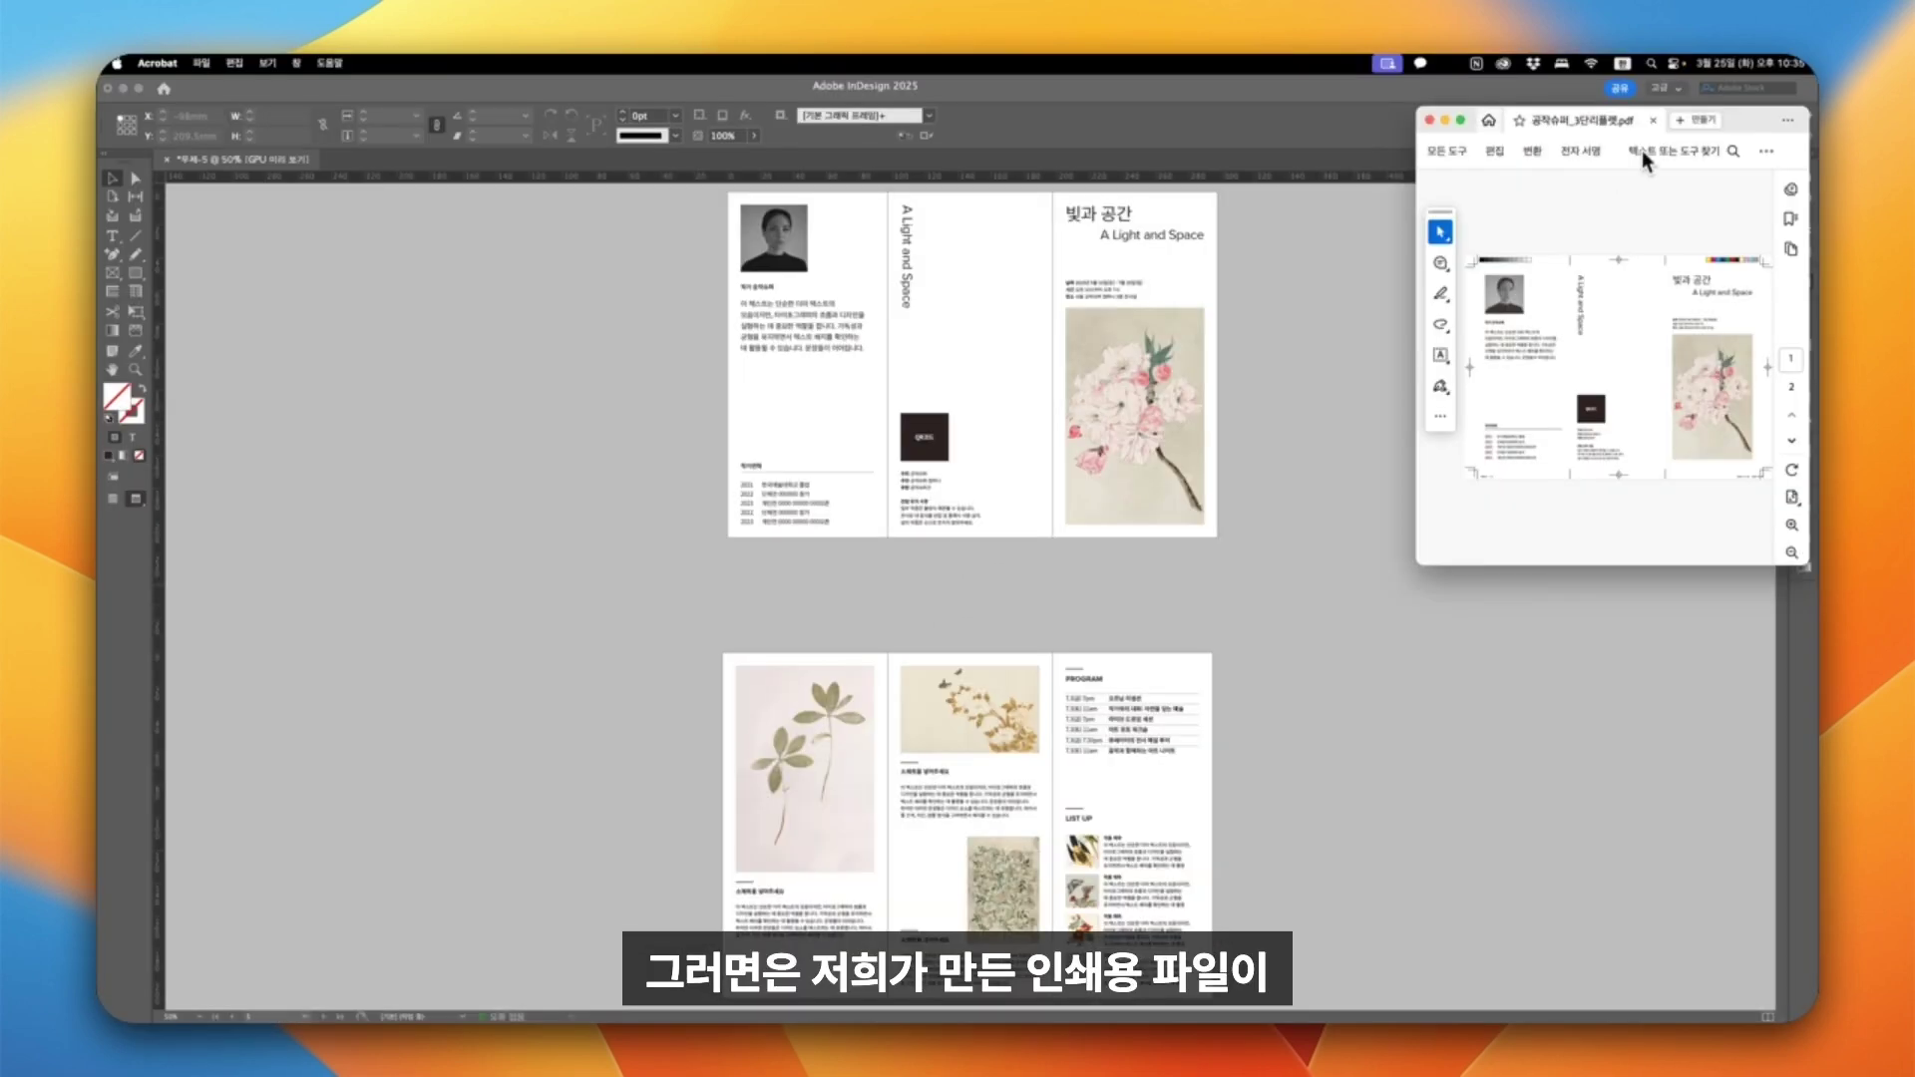
Enlarge the exported PDF's window in Acrobat and check the leaflet's outer and inner pages using page thumbnails.
drag(1643, 160, 1145, 165)
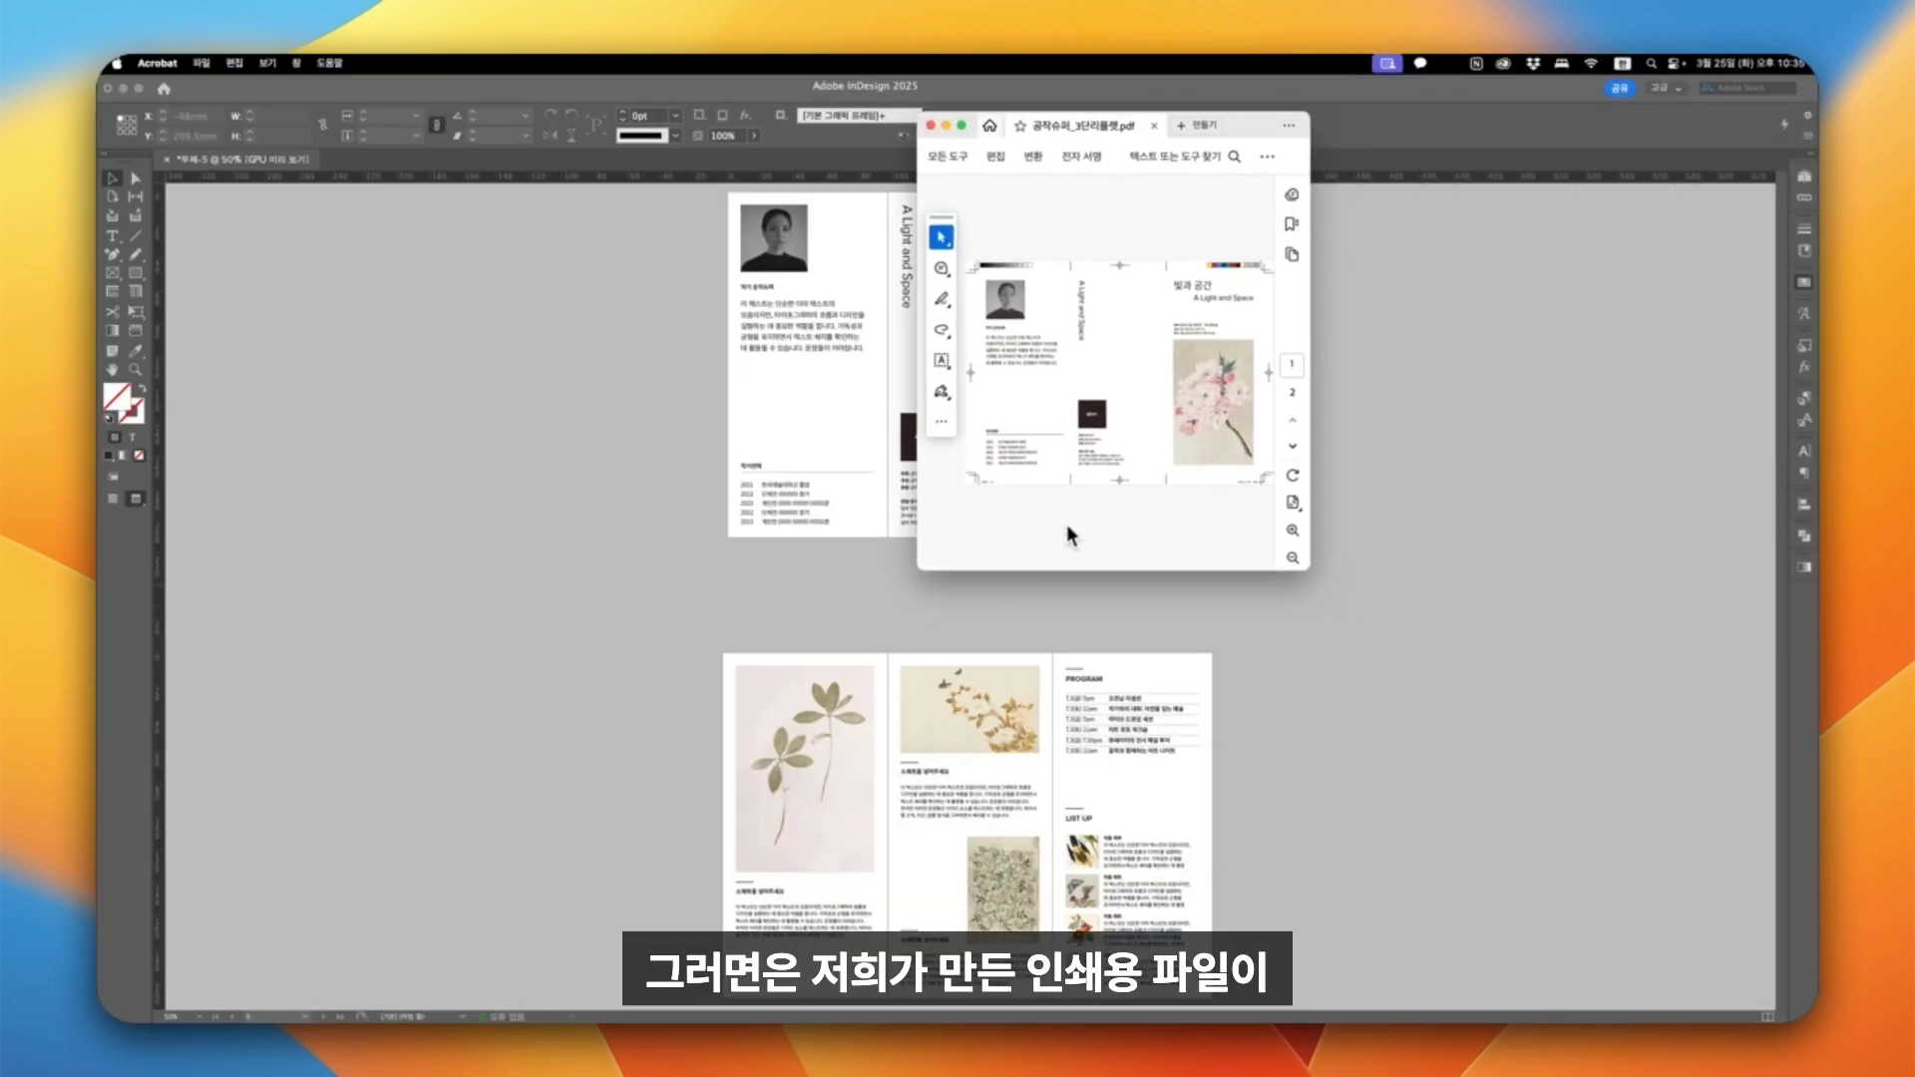
drag(913, 574, 316, 880)
drag(1202, 131, 1255, 150)
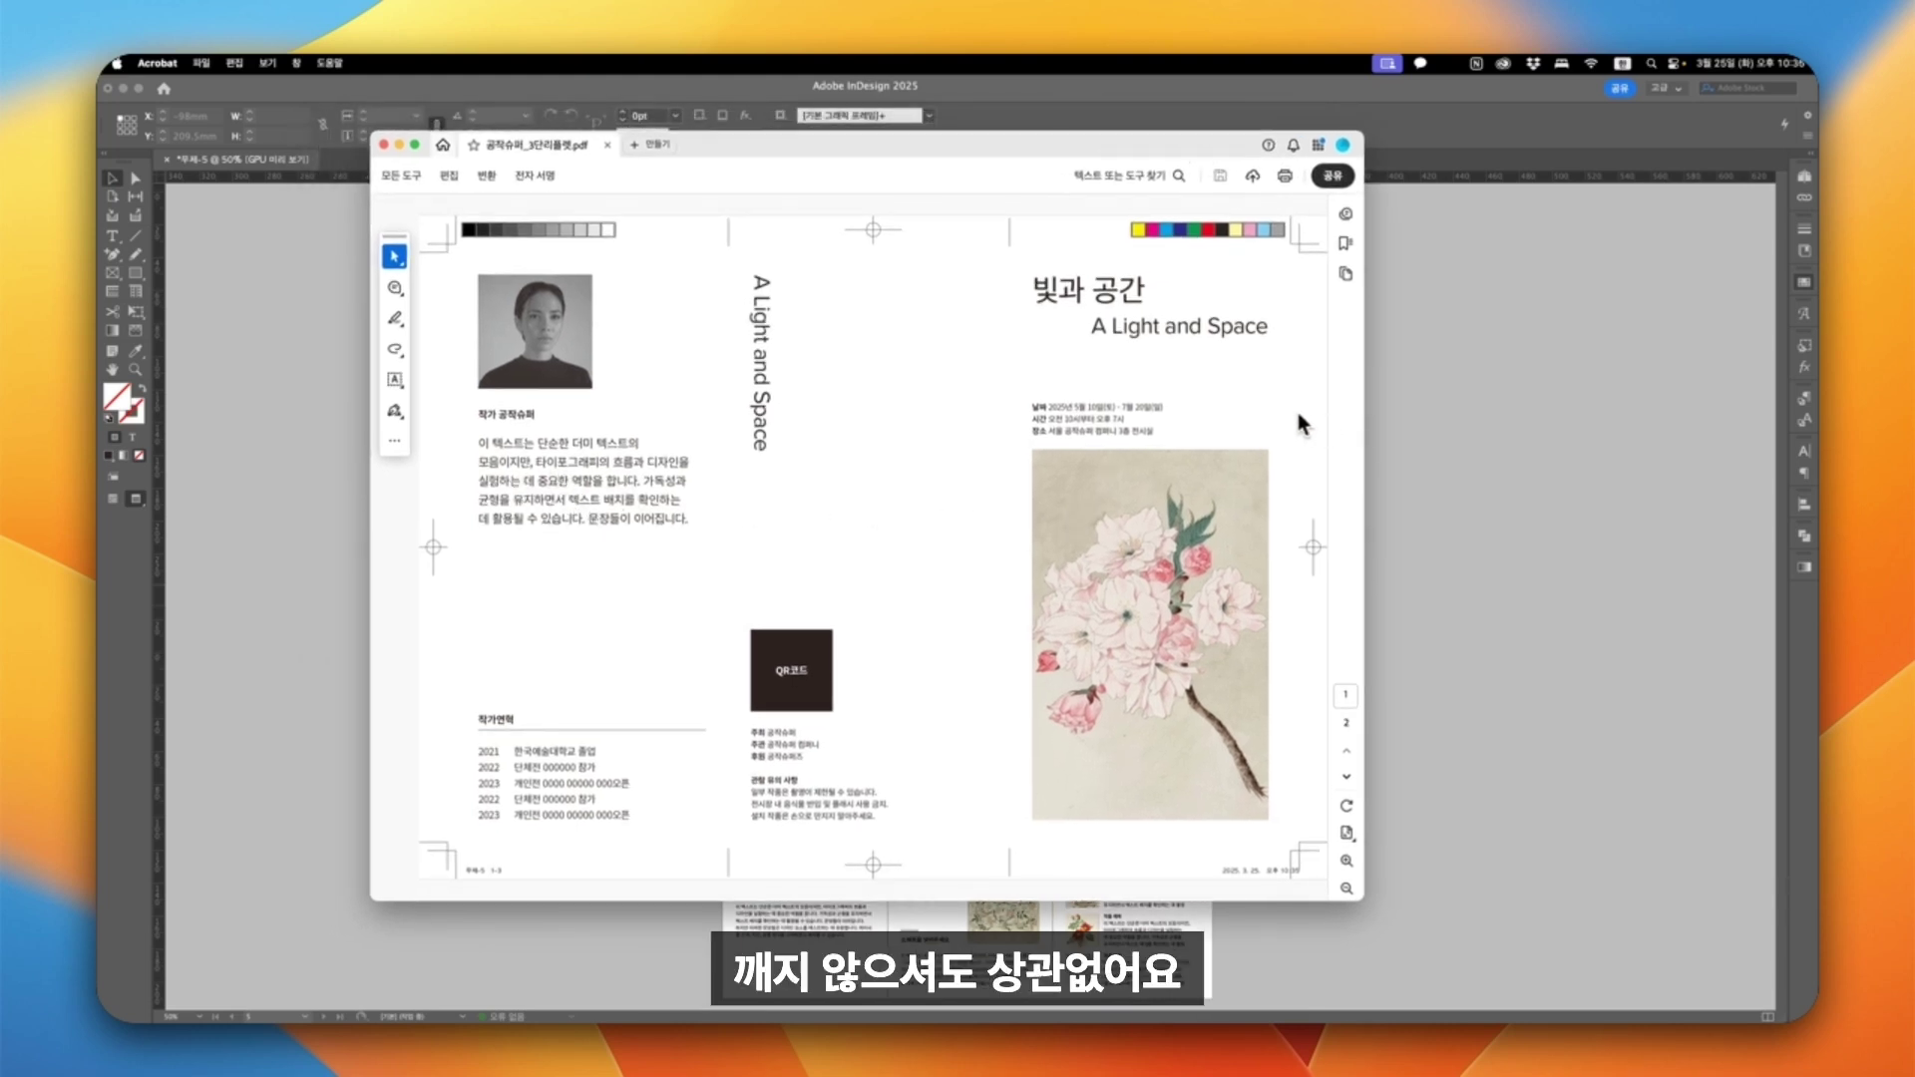
click(1346, 274)
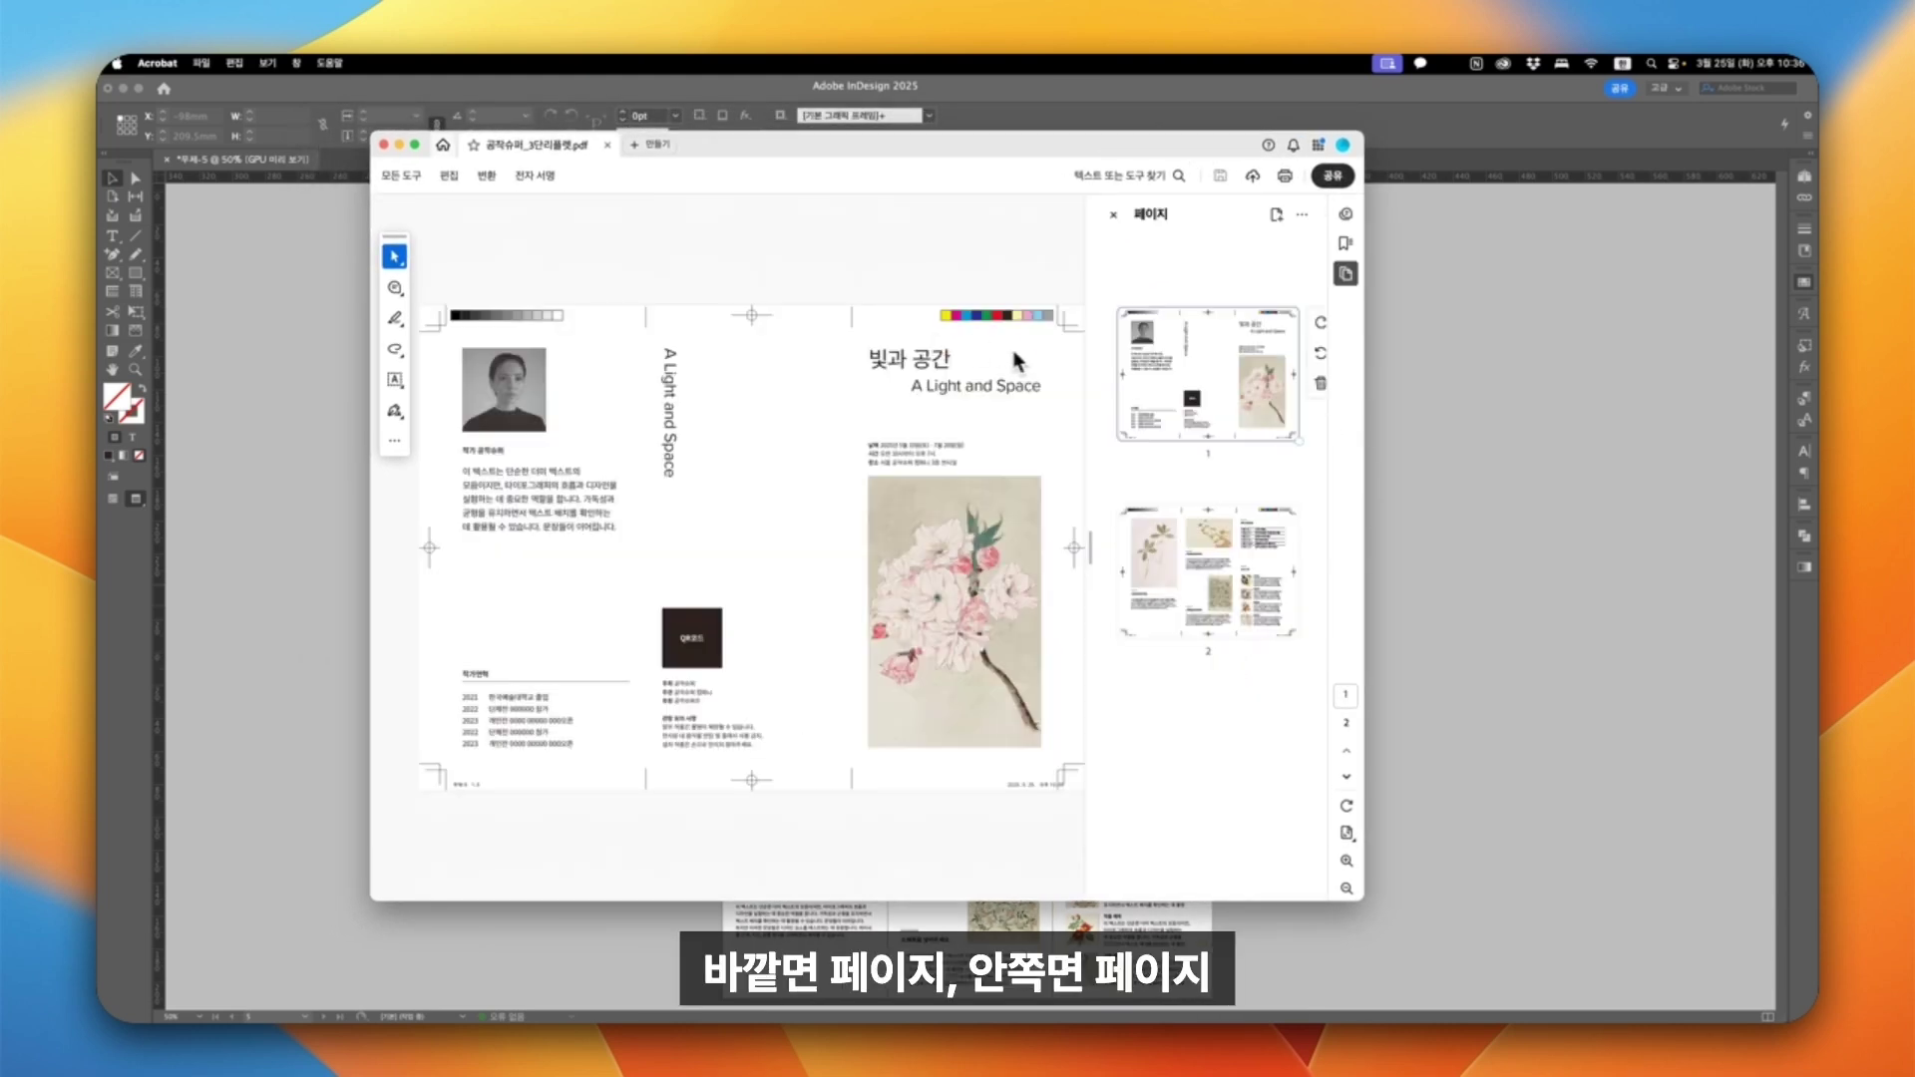
click(1220, 575)
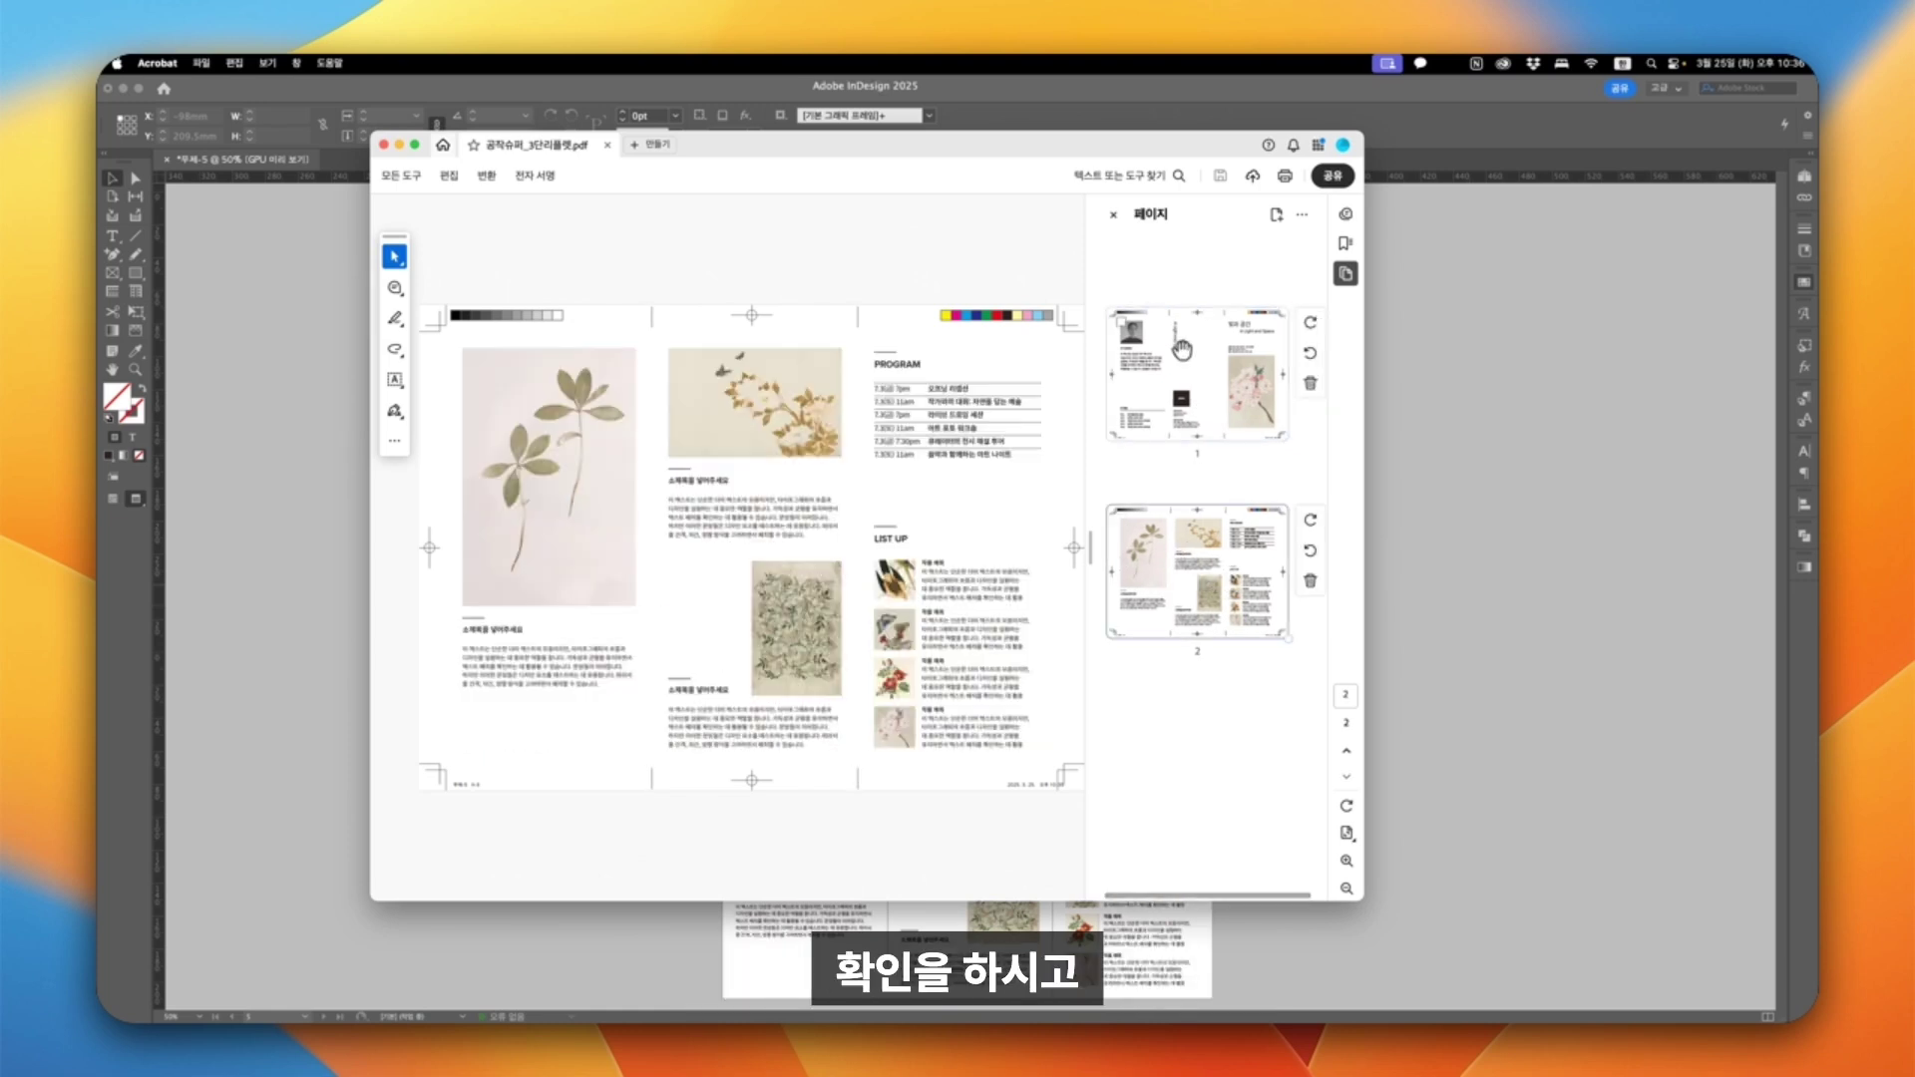
click(1182, 350)
drag(419, 160, 485, 151)
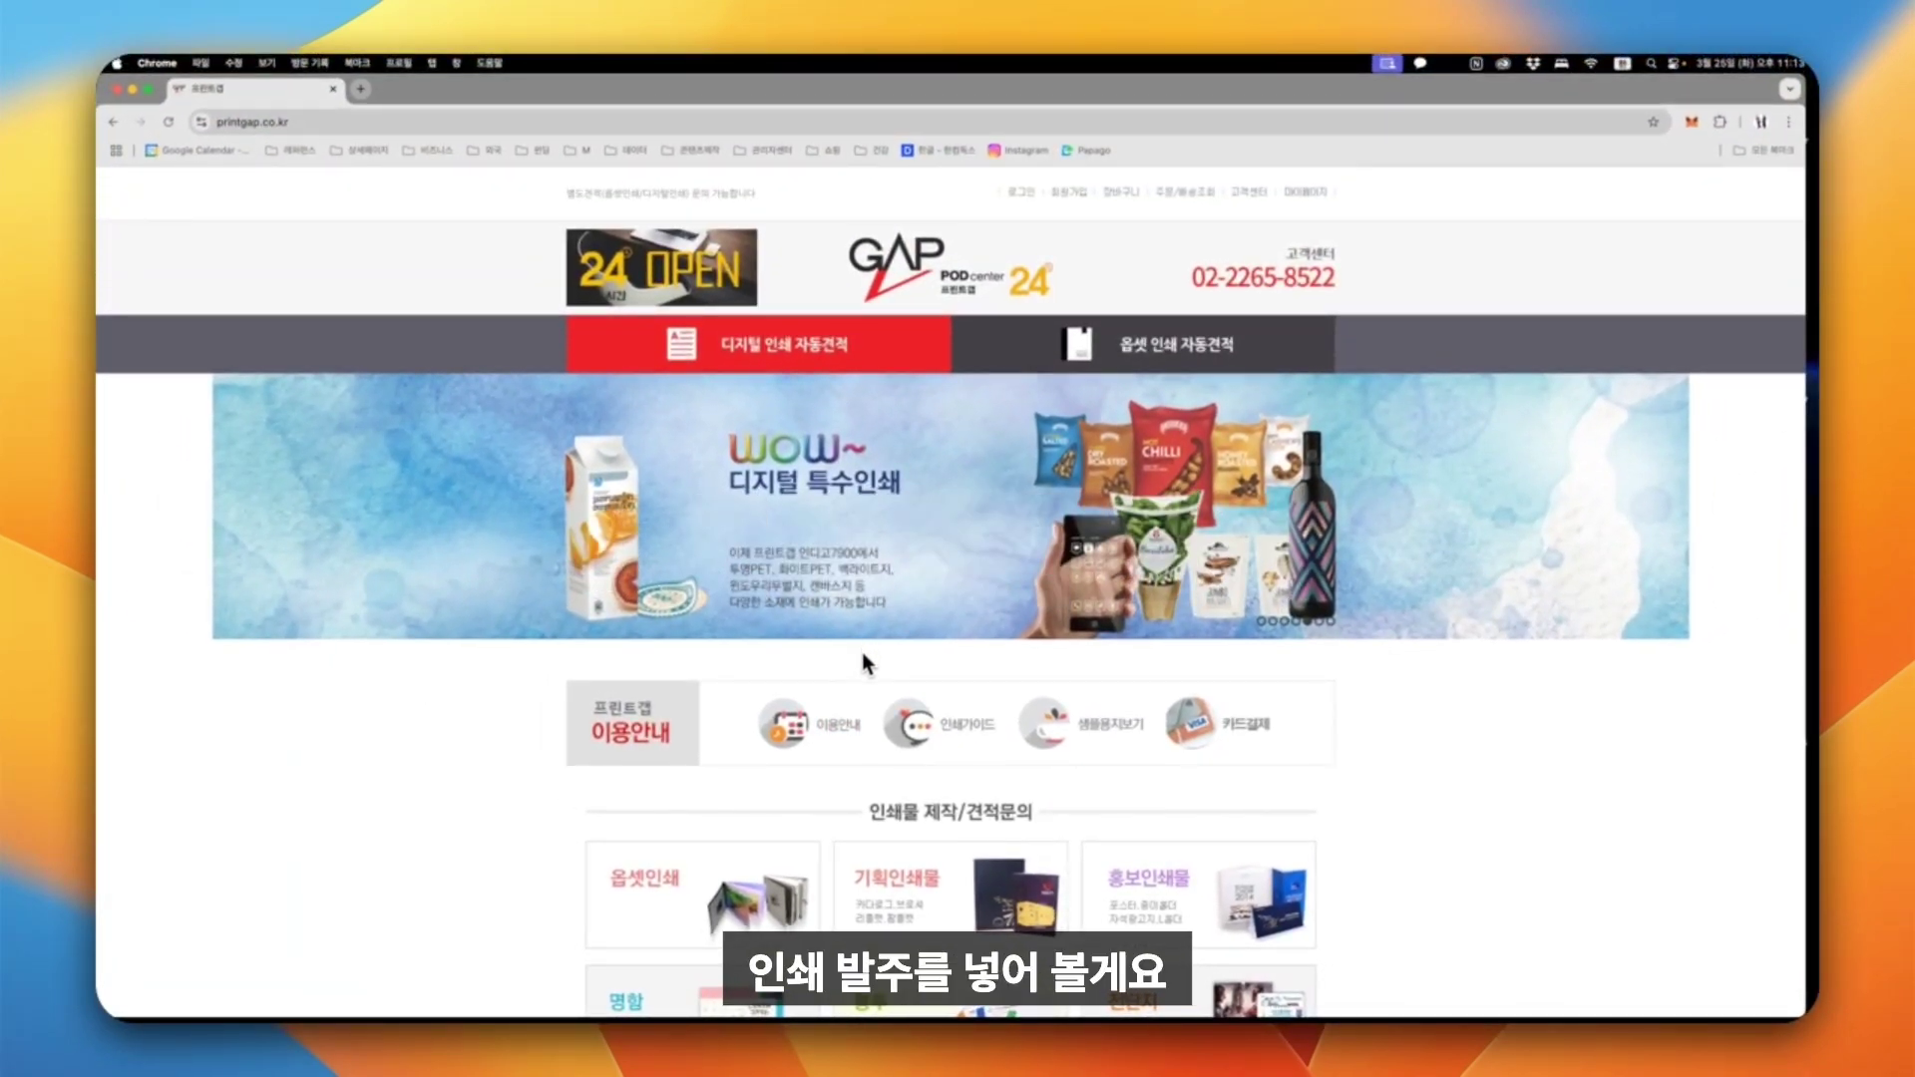
Switch to the 프린트갭 website in Chrome and open the digital printing quote form for 리플렛(팜플렛).
mouse_move(1145, 351)
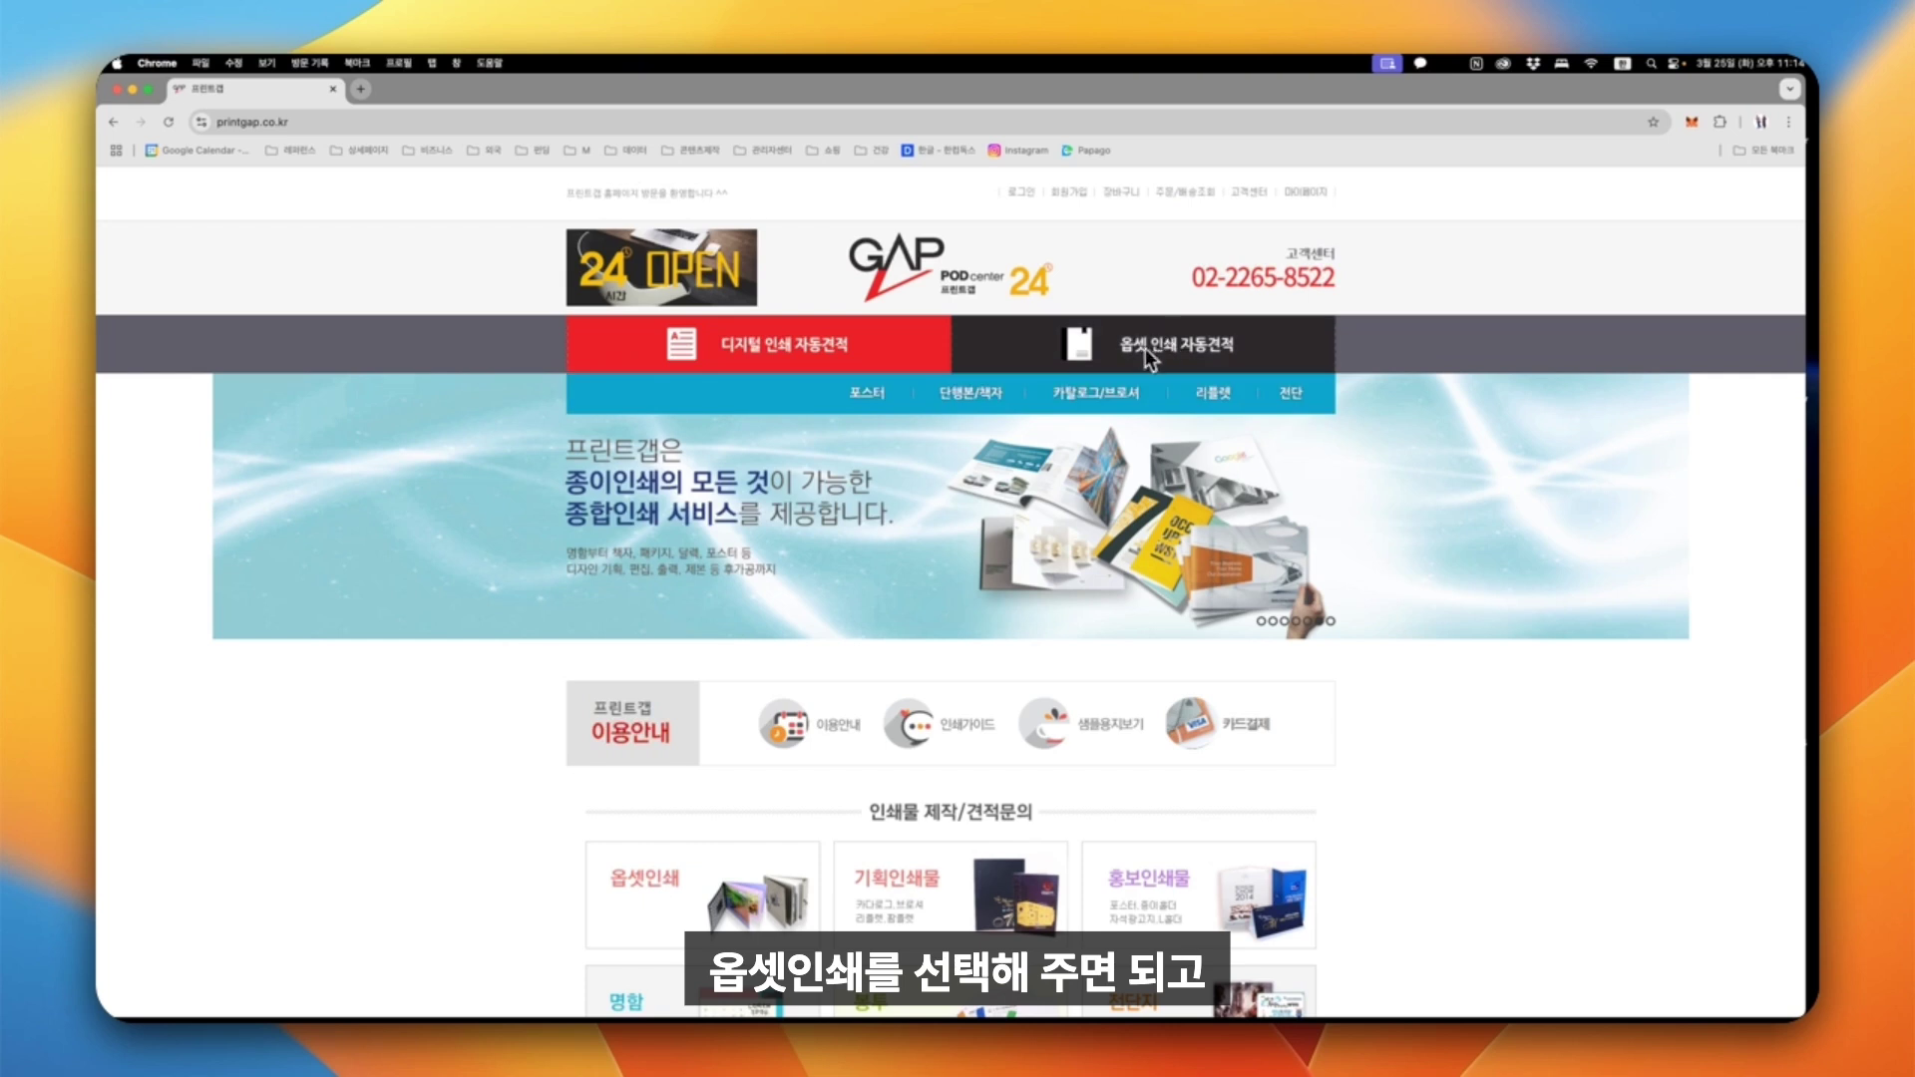
mouse_move(804, 339)
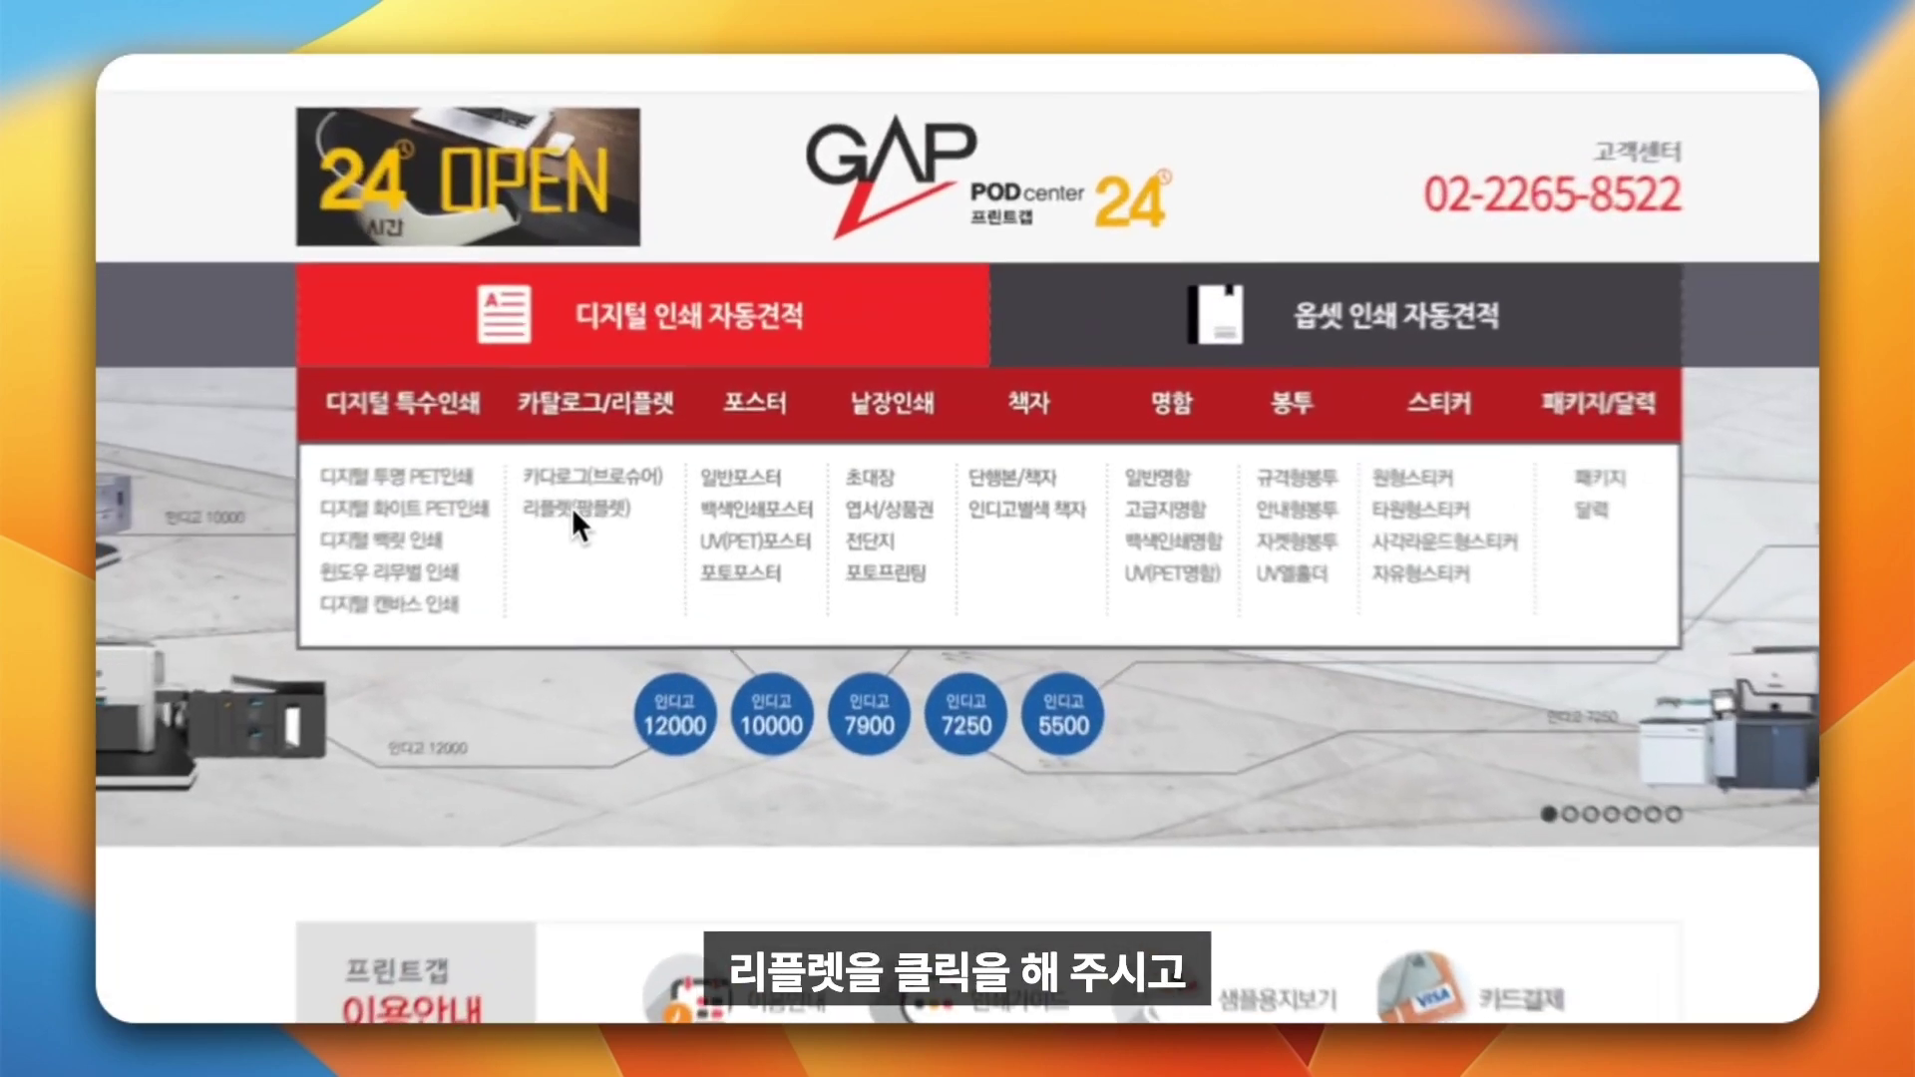
click(719, 449)
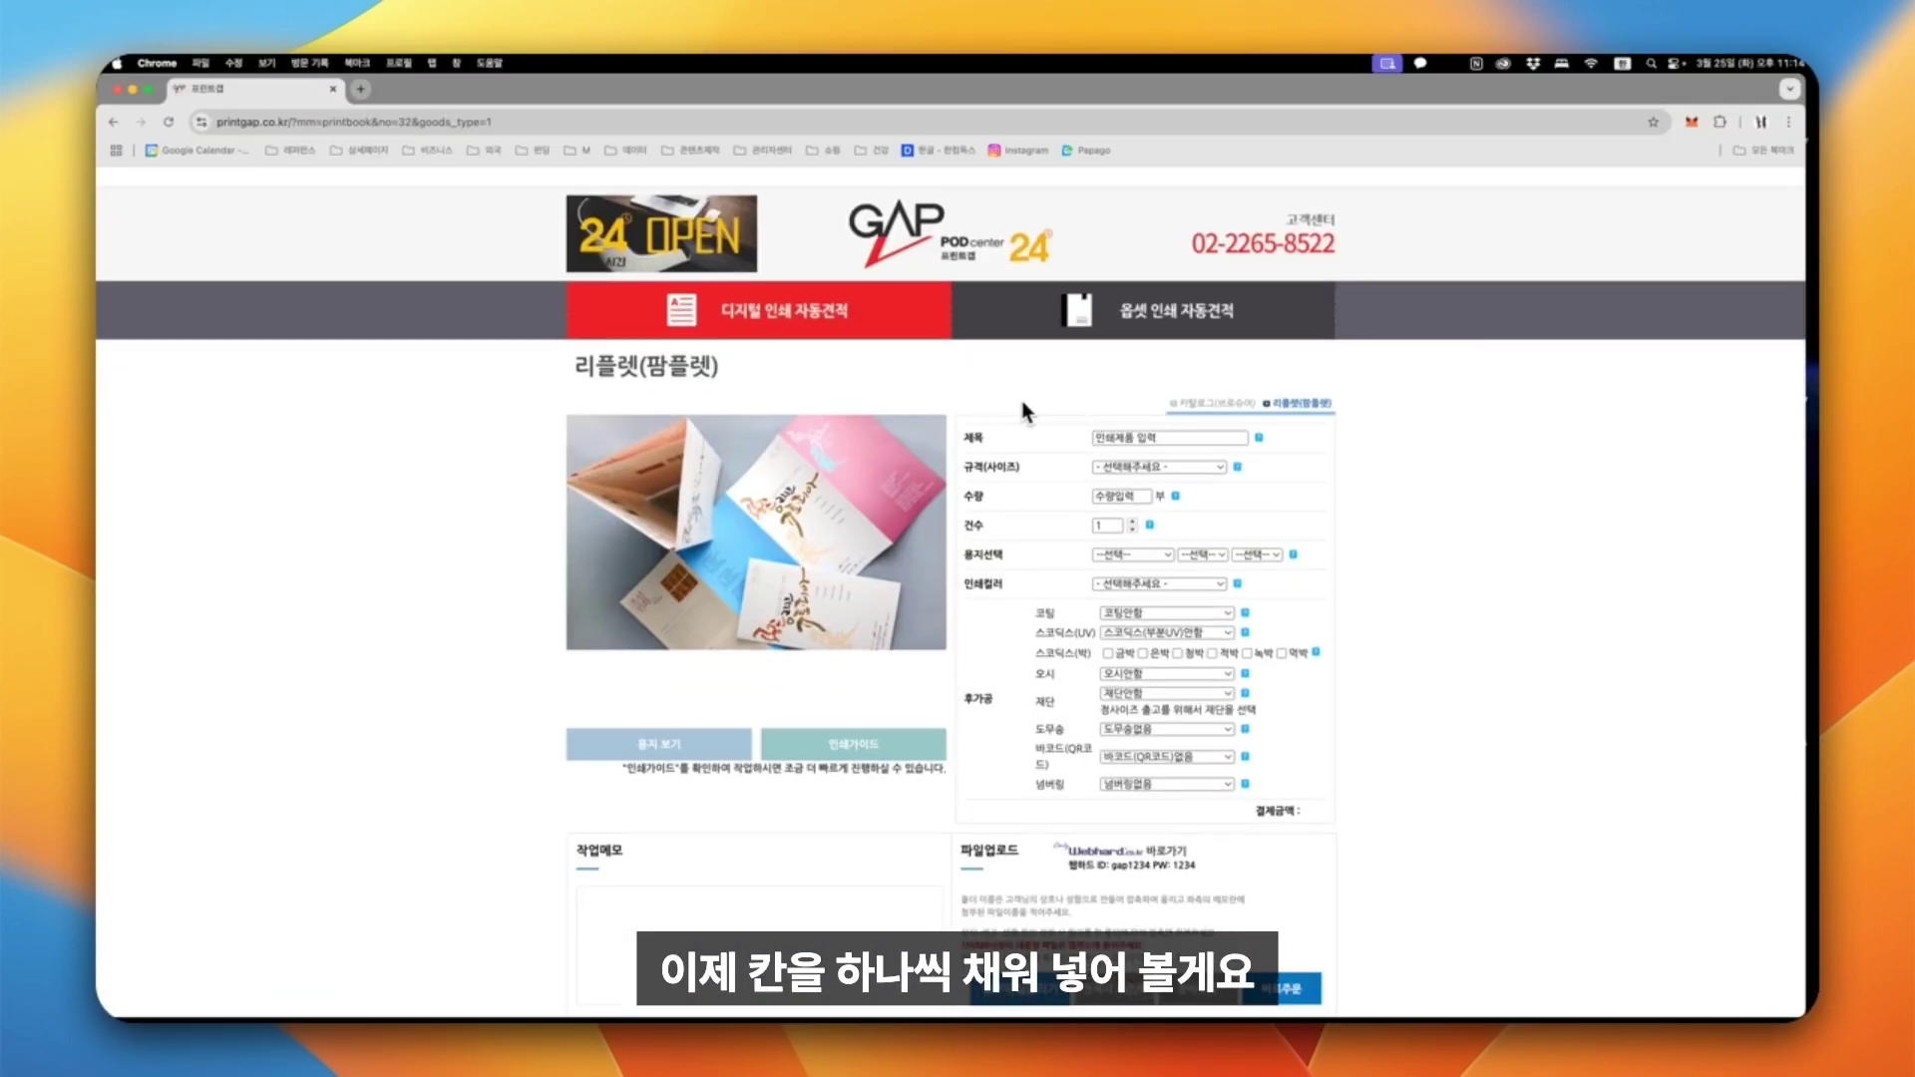
Title the print order 공작슈퍼_3단리플렛, set its size to A4(210mm X 297mm) and the quantity to 50 copies.
click(1119, 437)
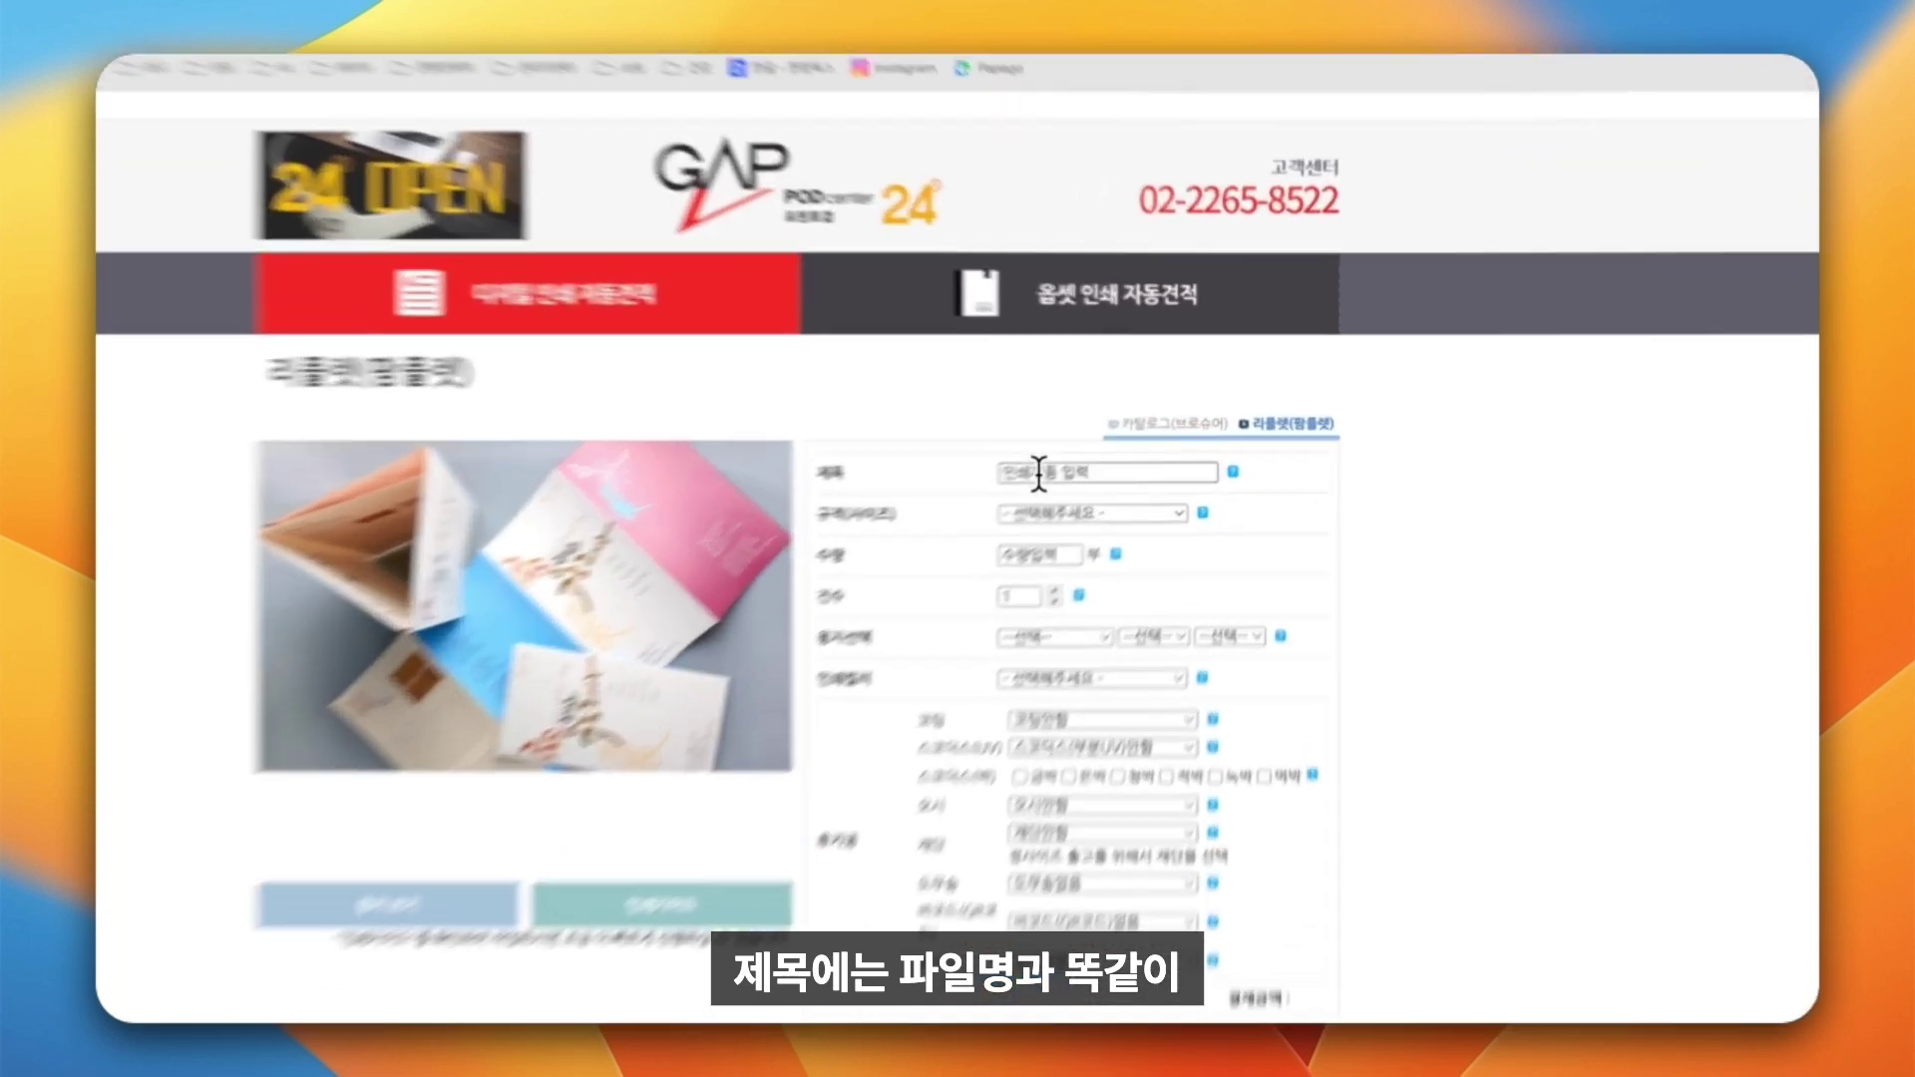
text(공지)
text(슈퍼_3단리플레)
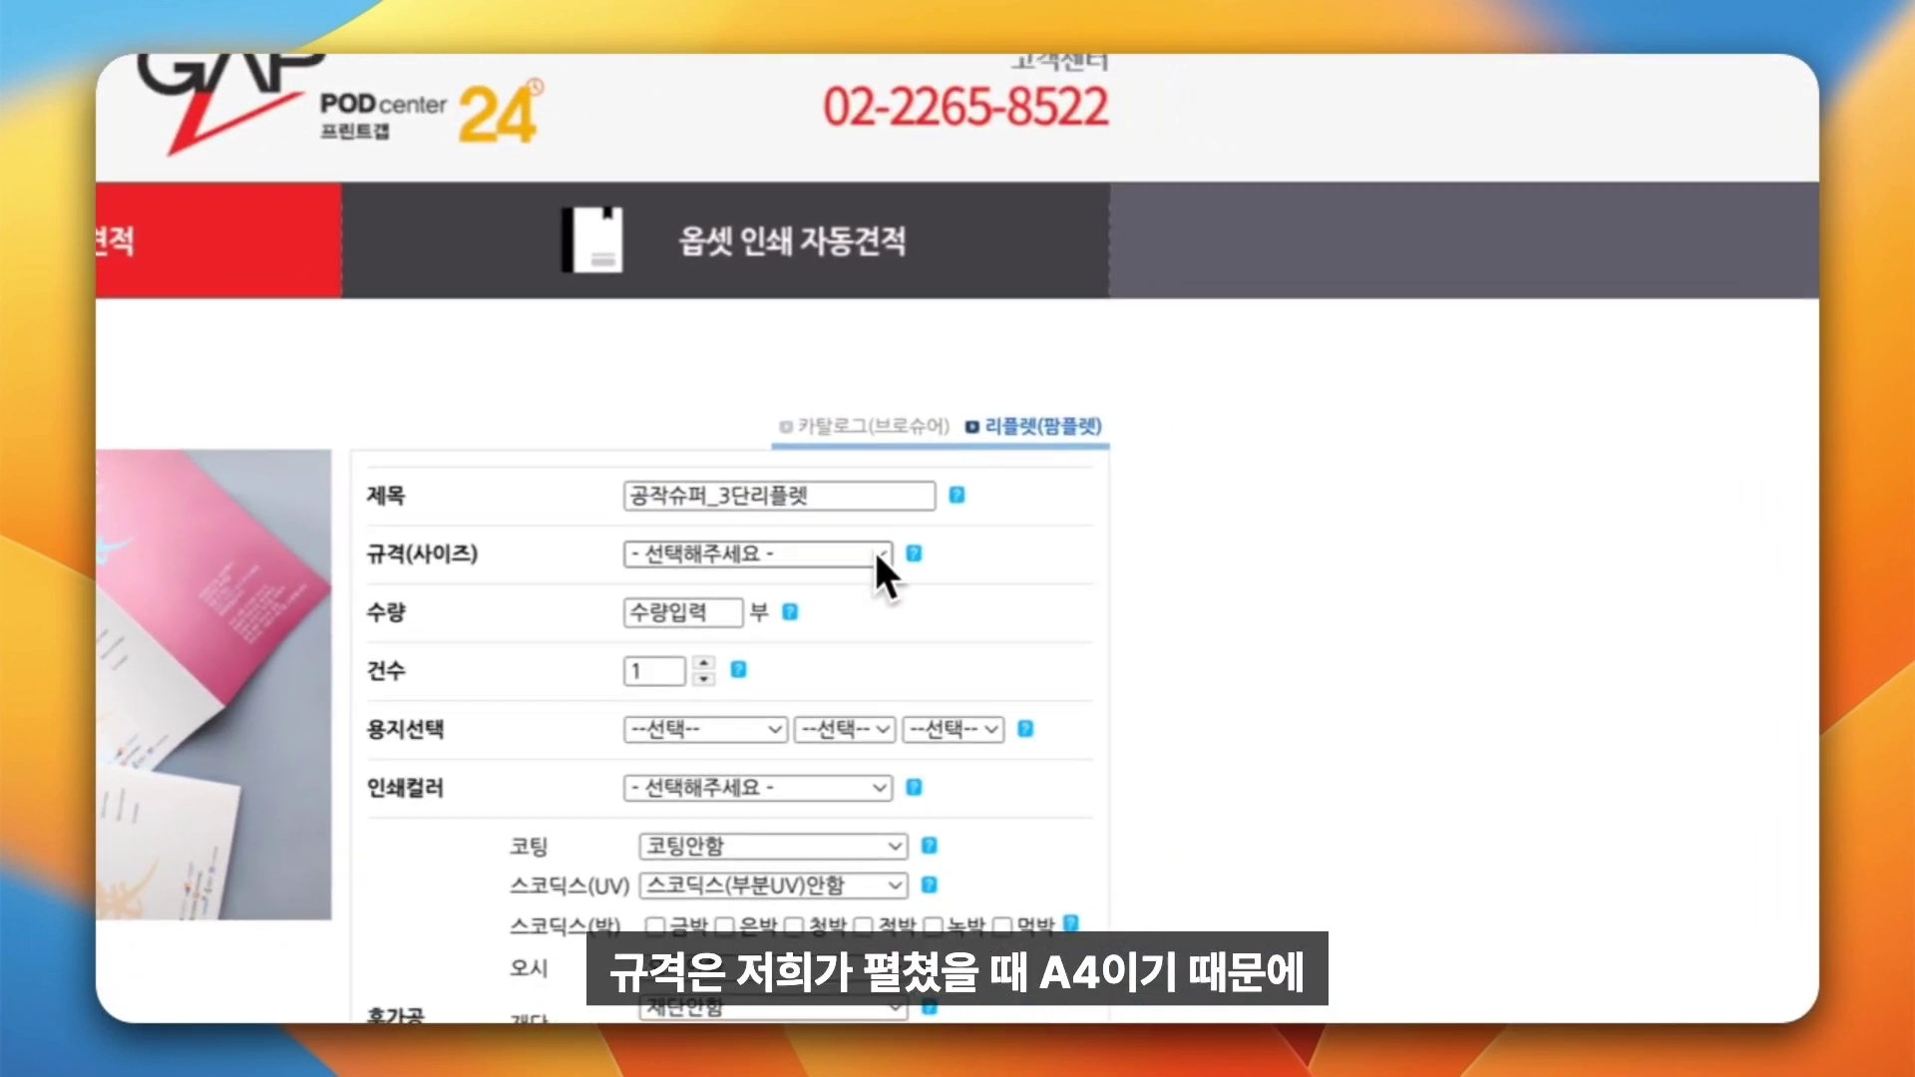
click(1107, 582)
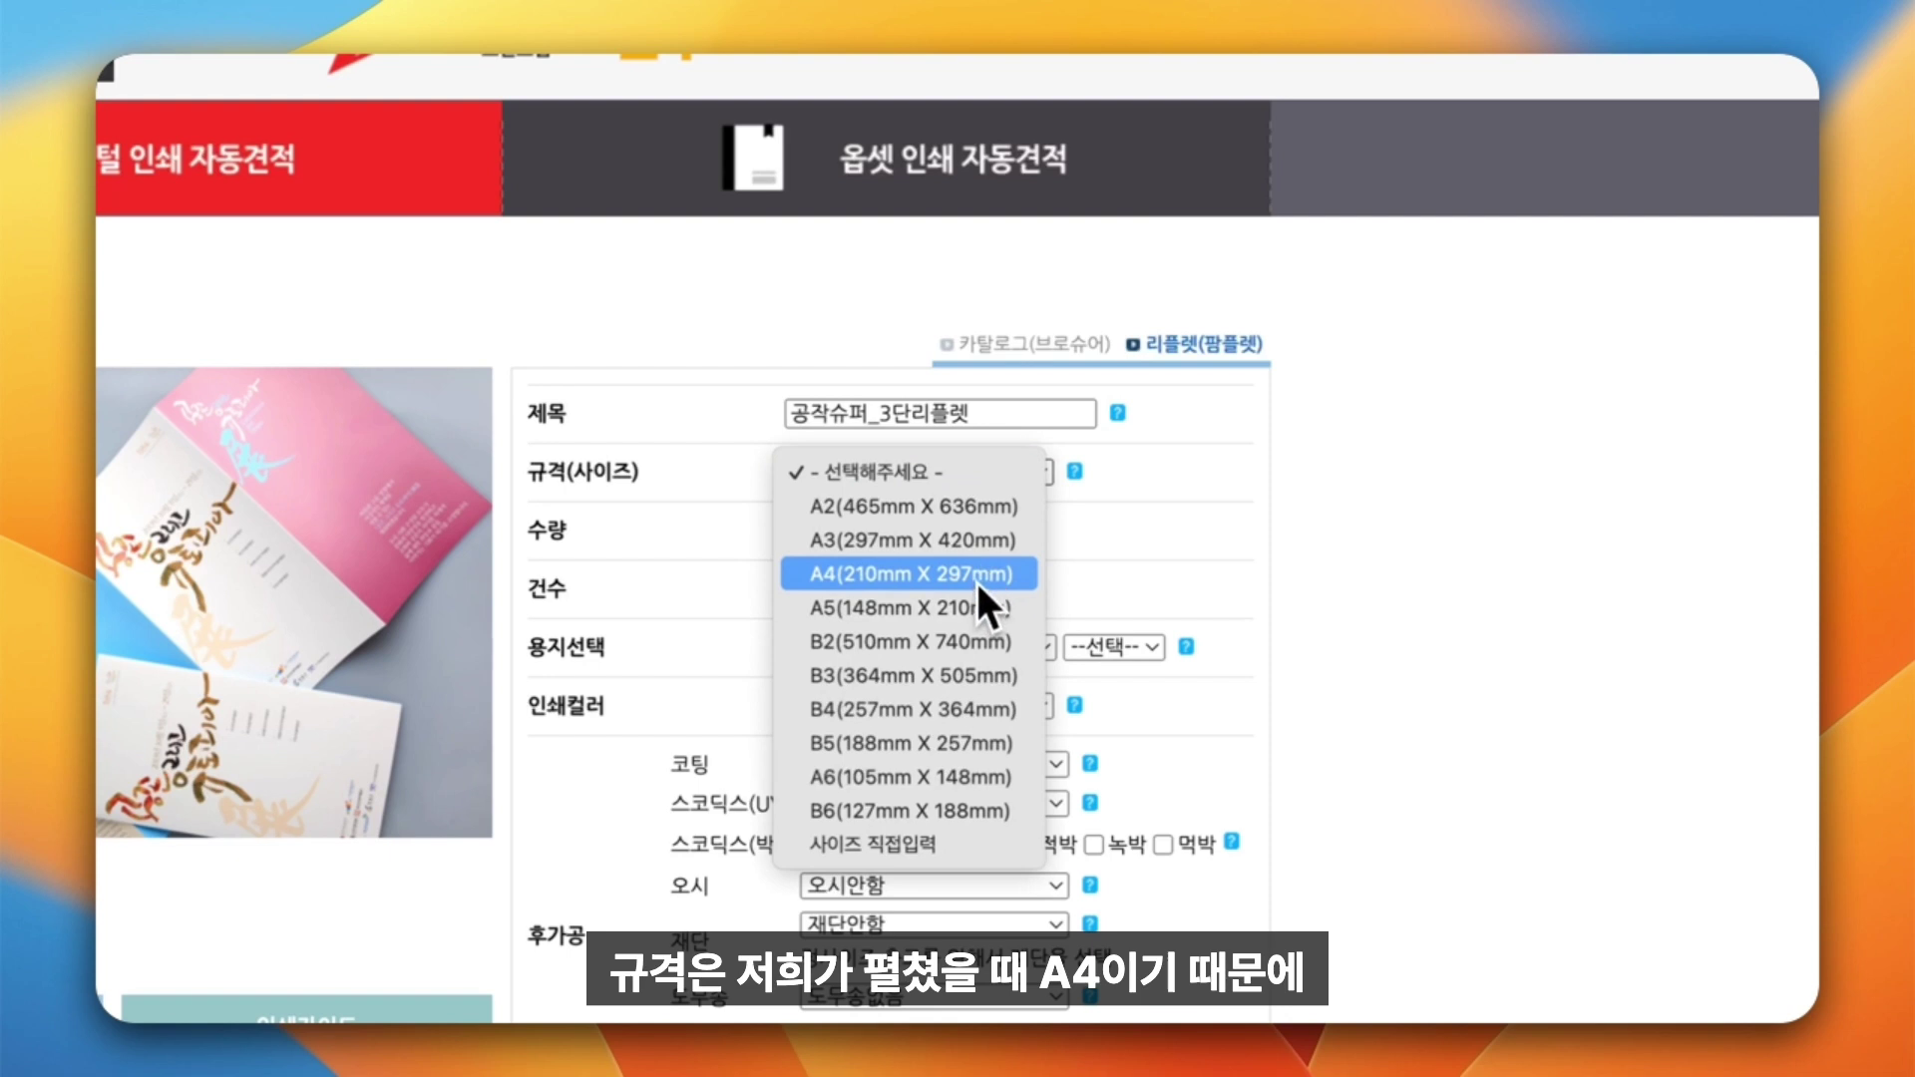
click(975, 577)
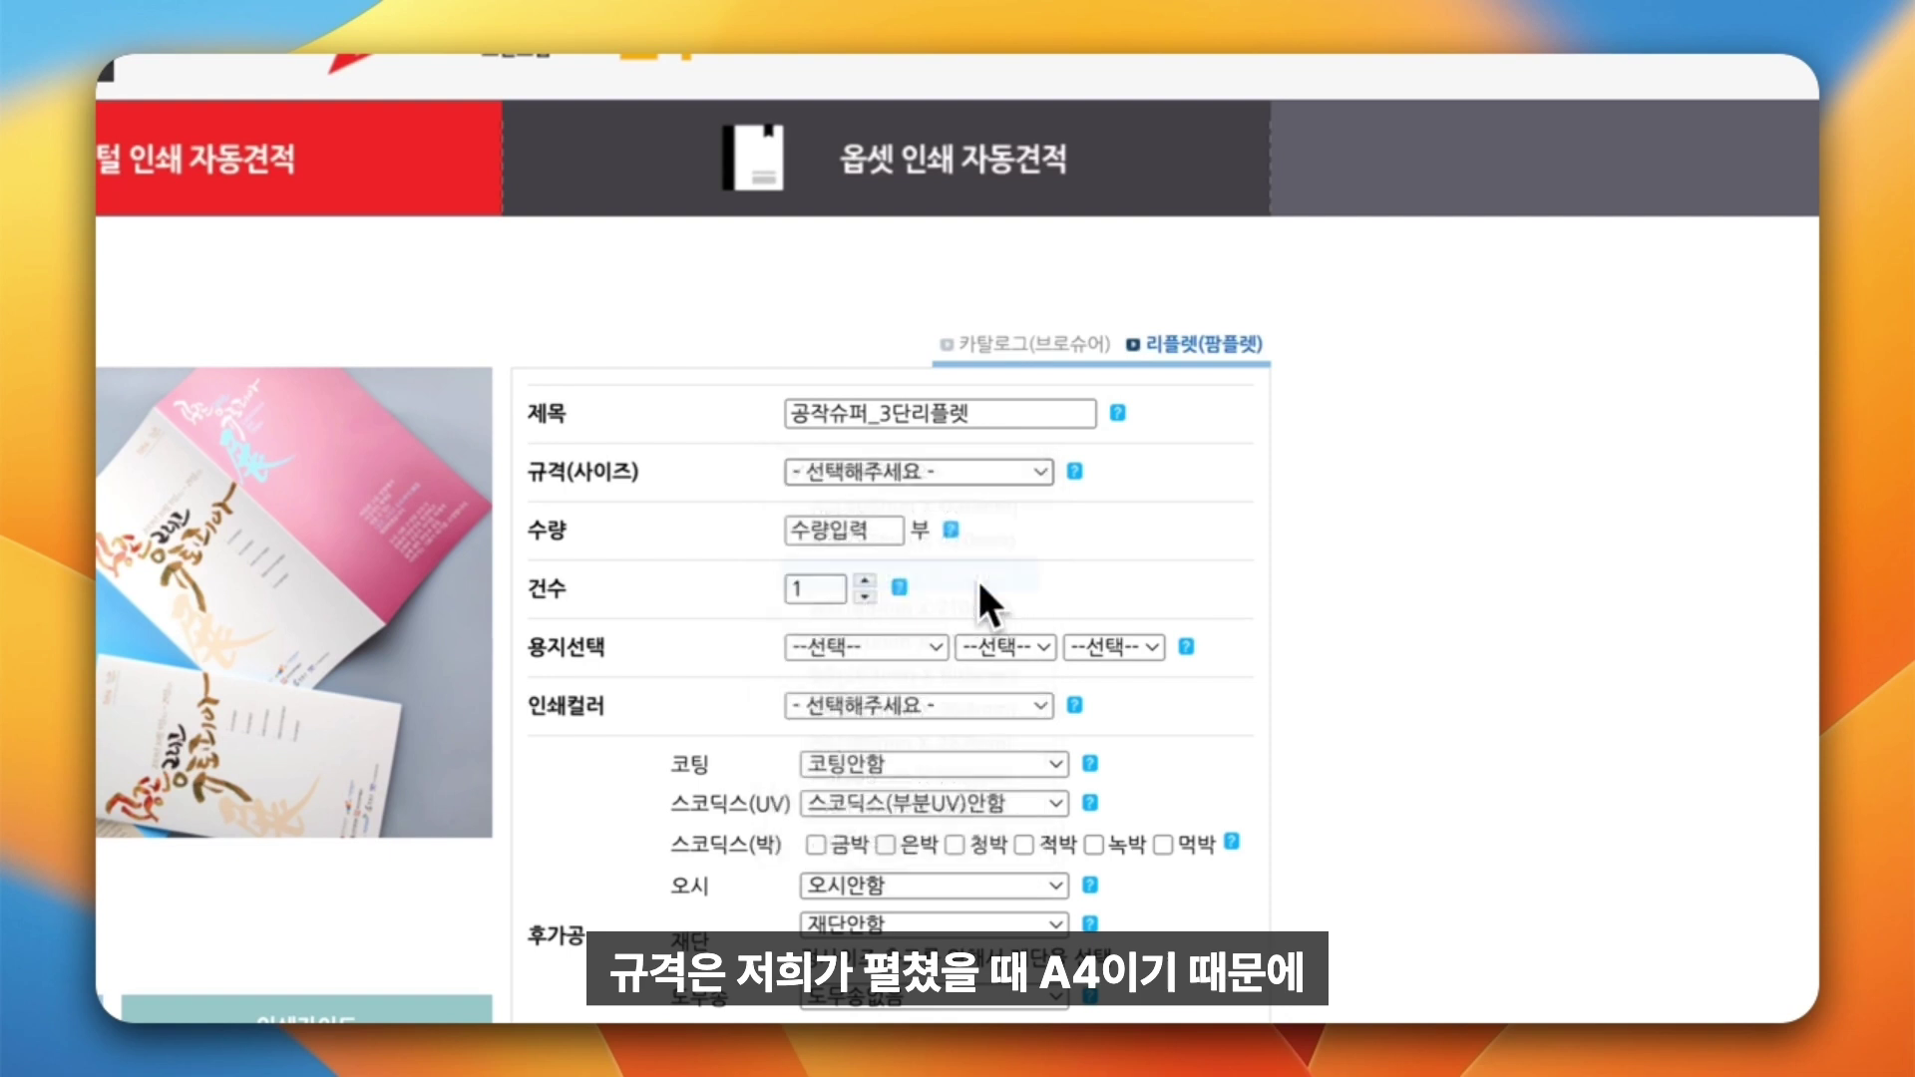
click(866, 530)
text(50)
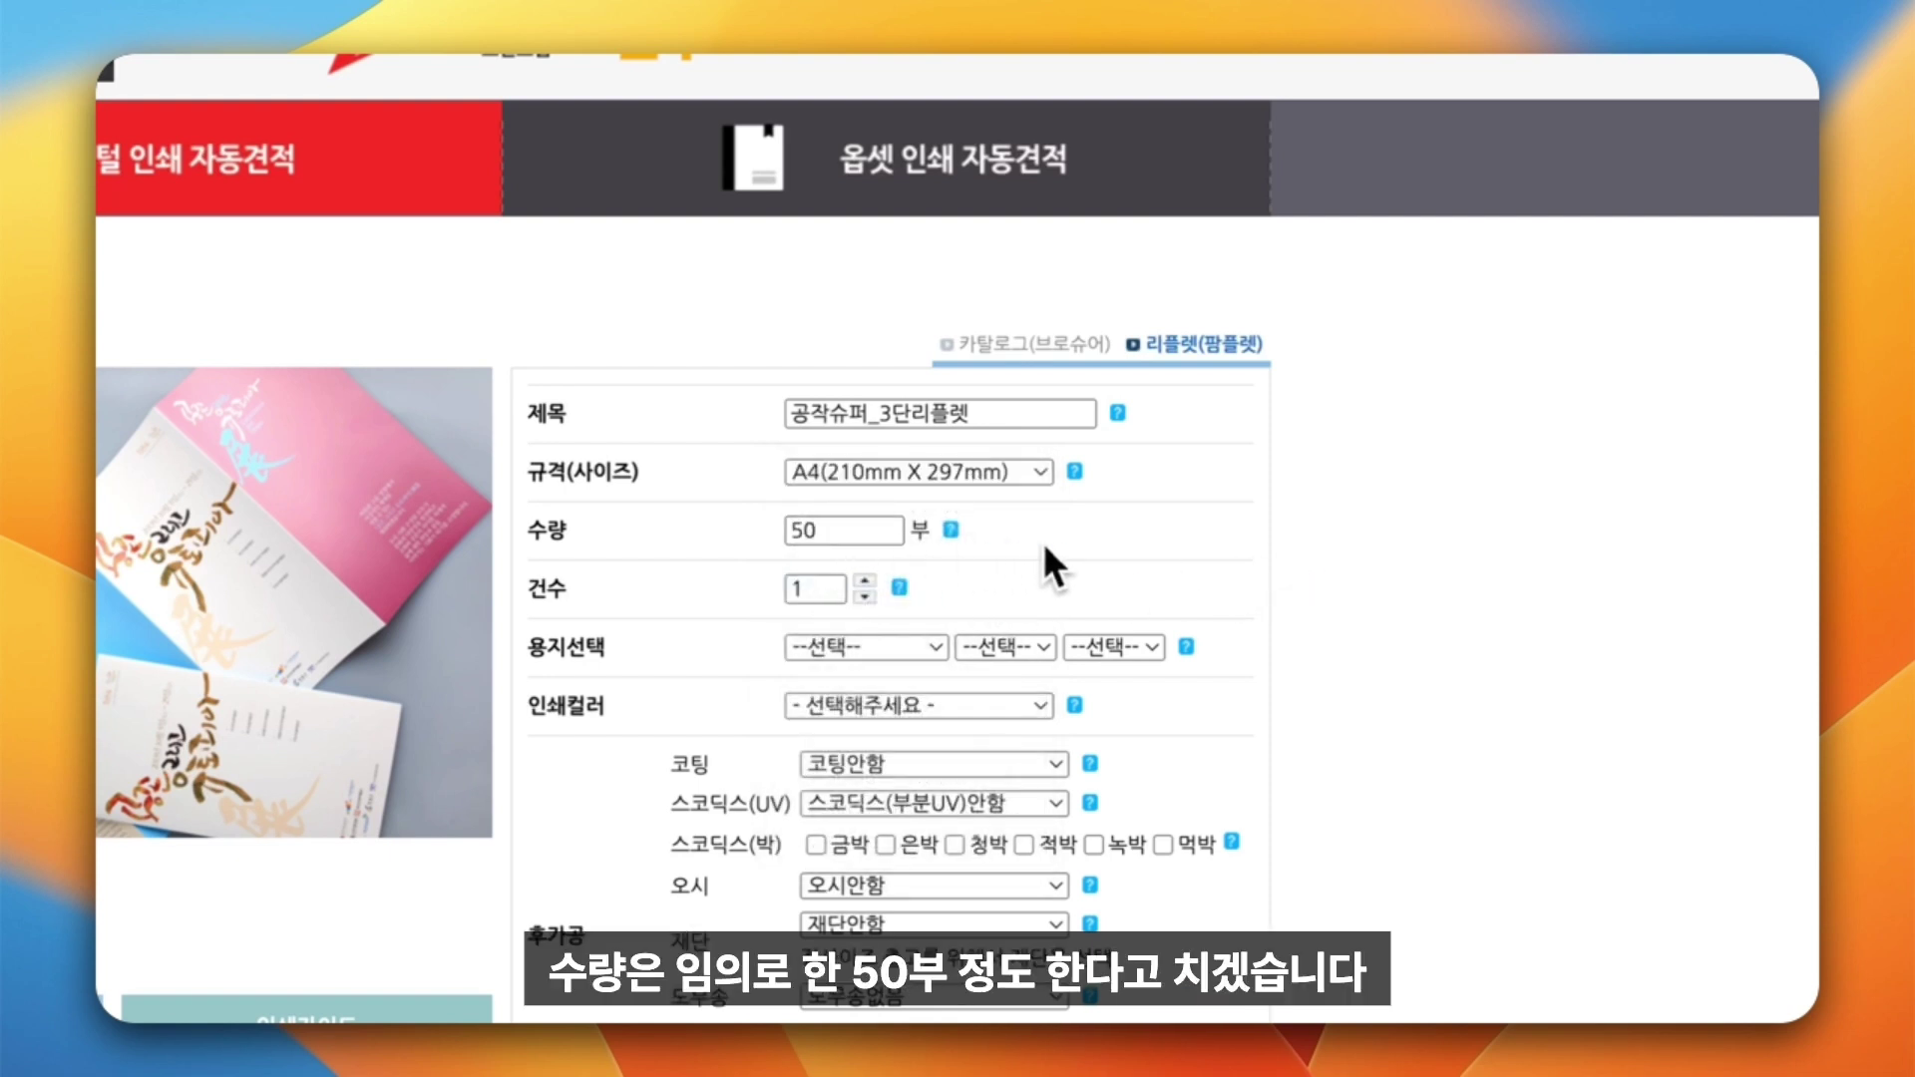
click(827, 591)
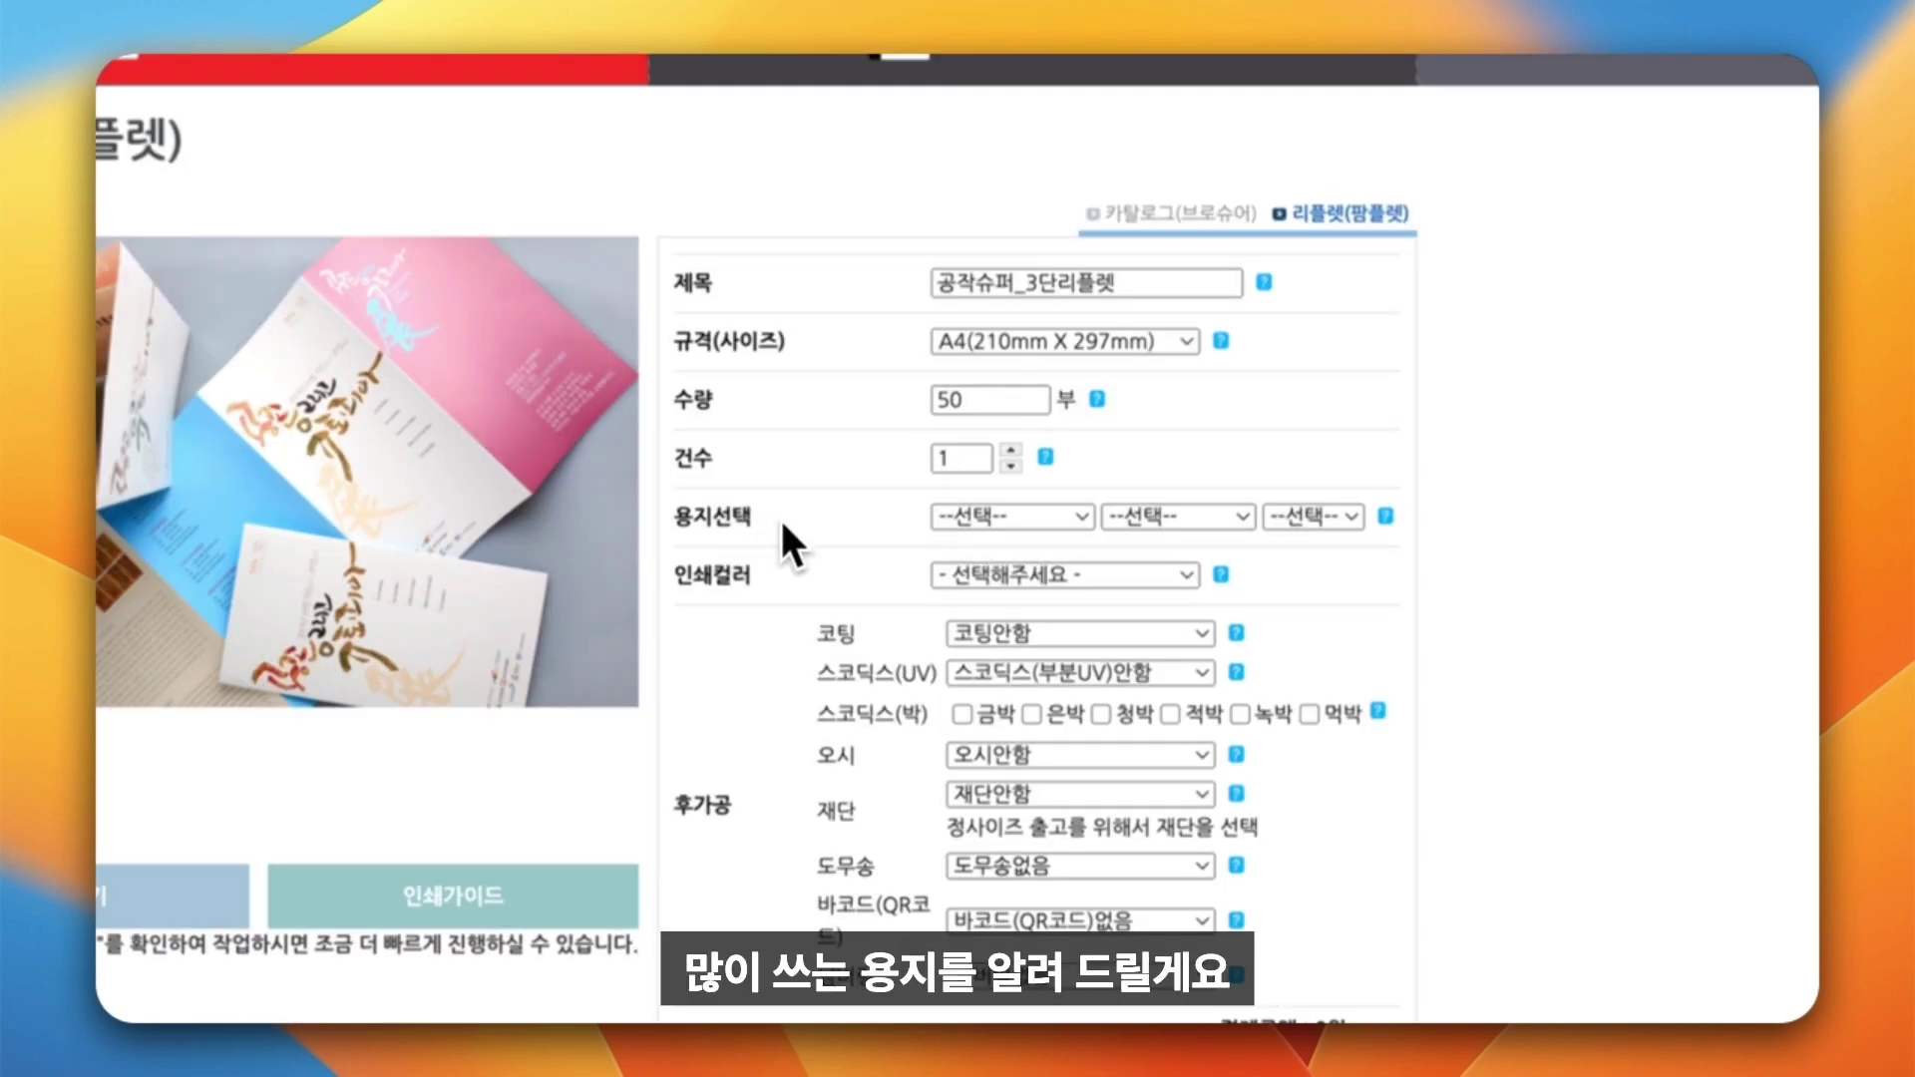
Set the paper category to 일반지 and review the paper types it offers.
click(993, 519)
click(940, 554)
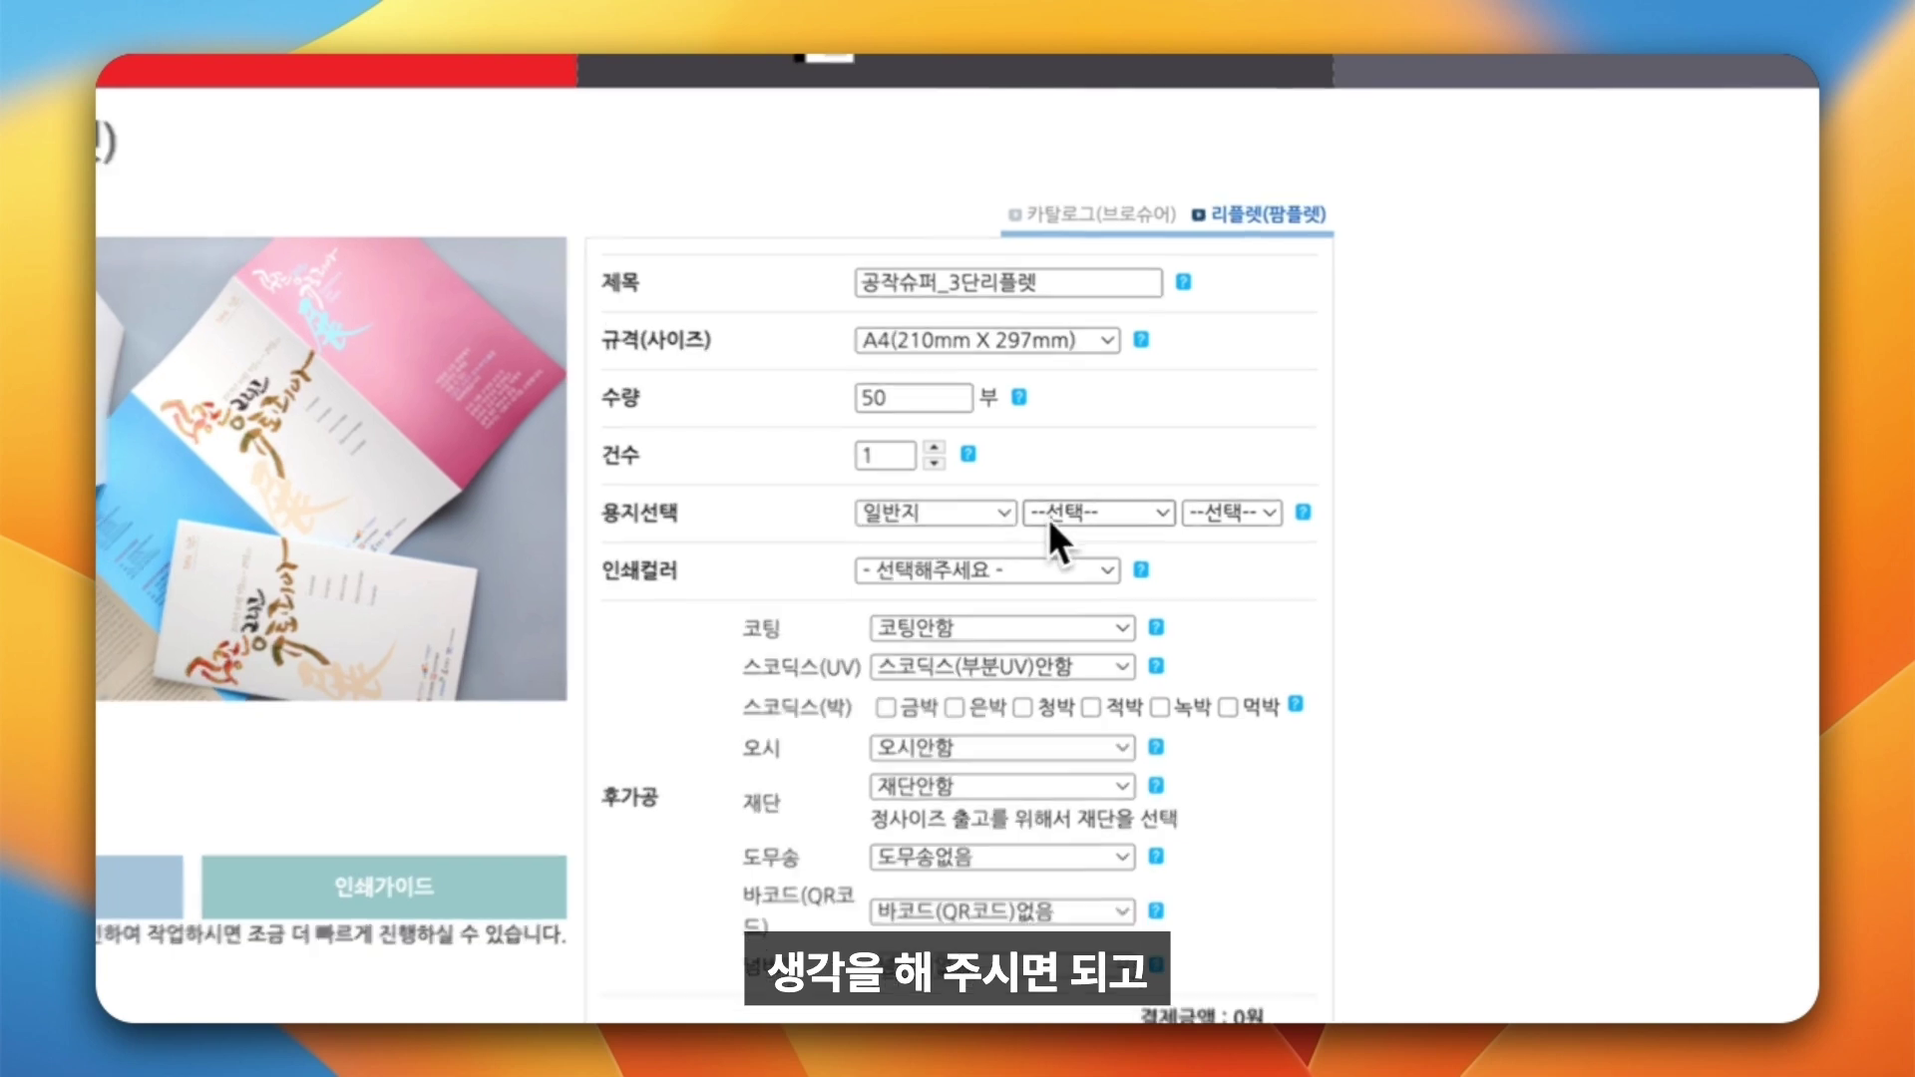
click(1057, 518)
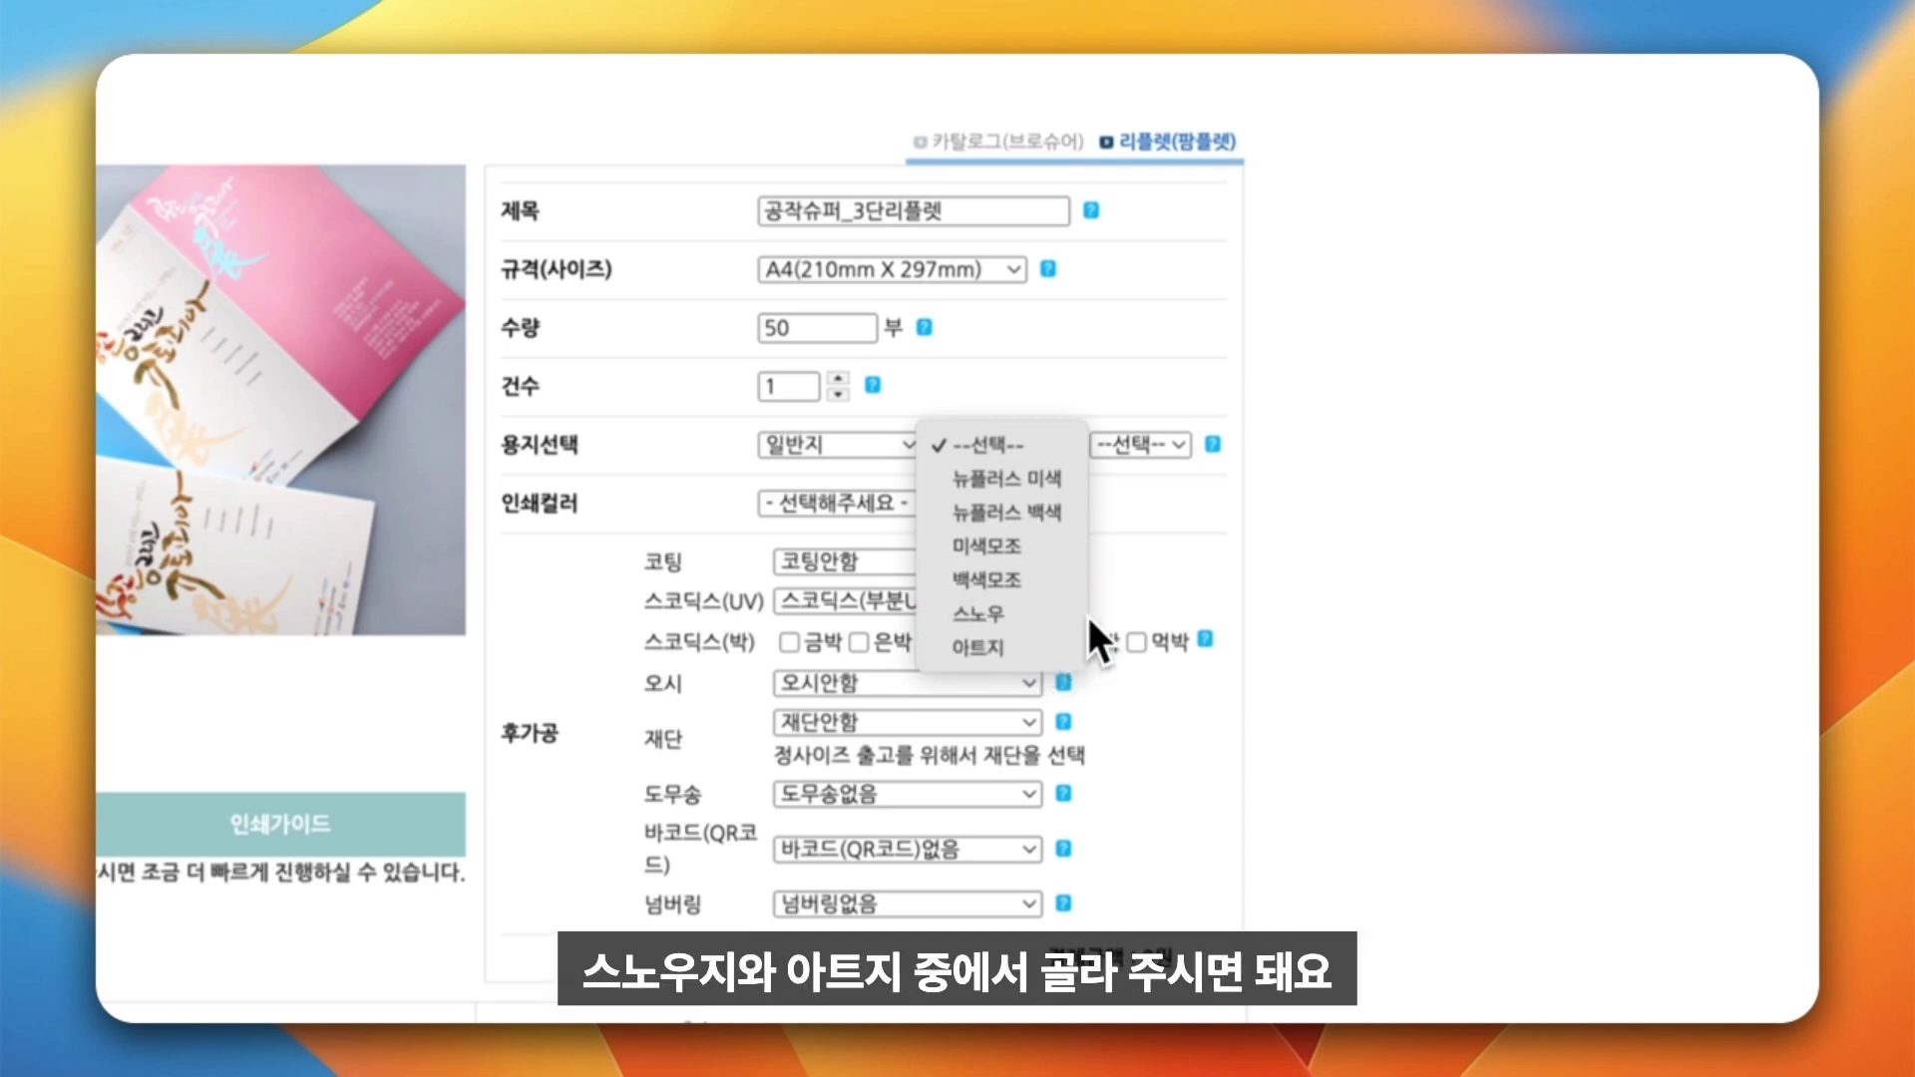
Set the paper to 고급지, 랑데뷰 울트라, 210g, and the print color to 양면8도(앞뒤컬러).
click(844, 445)
click(828, 477)
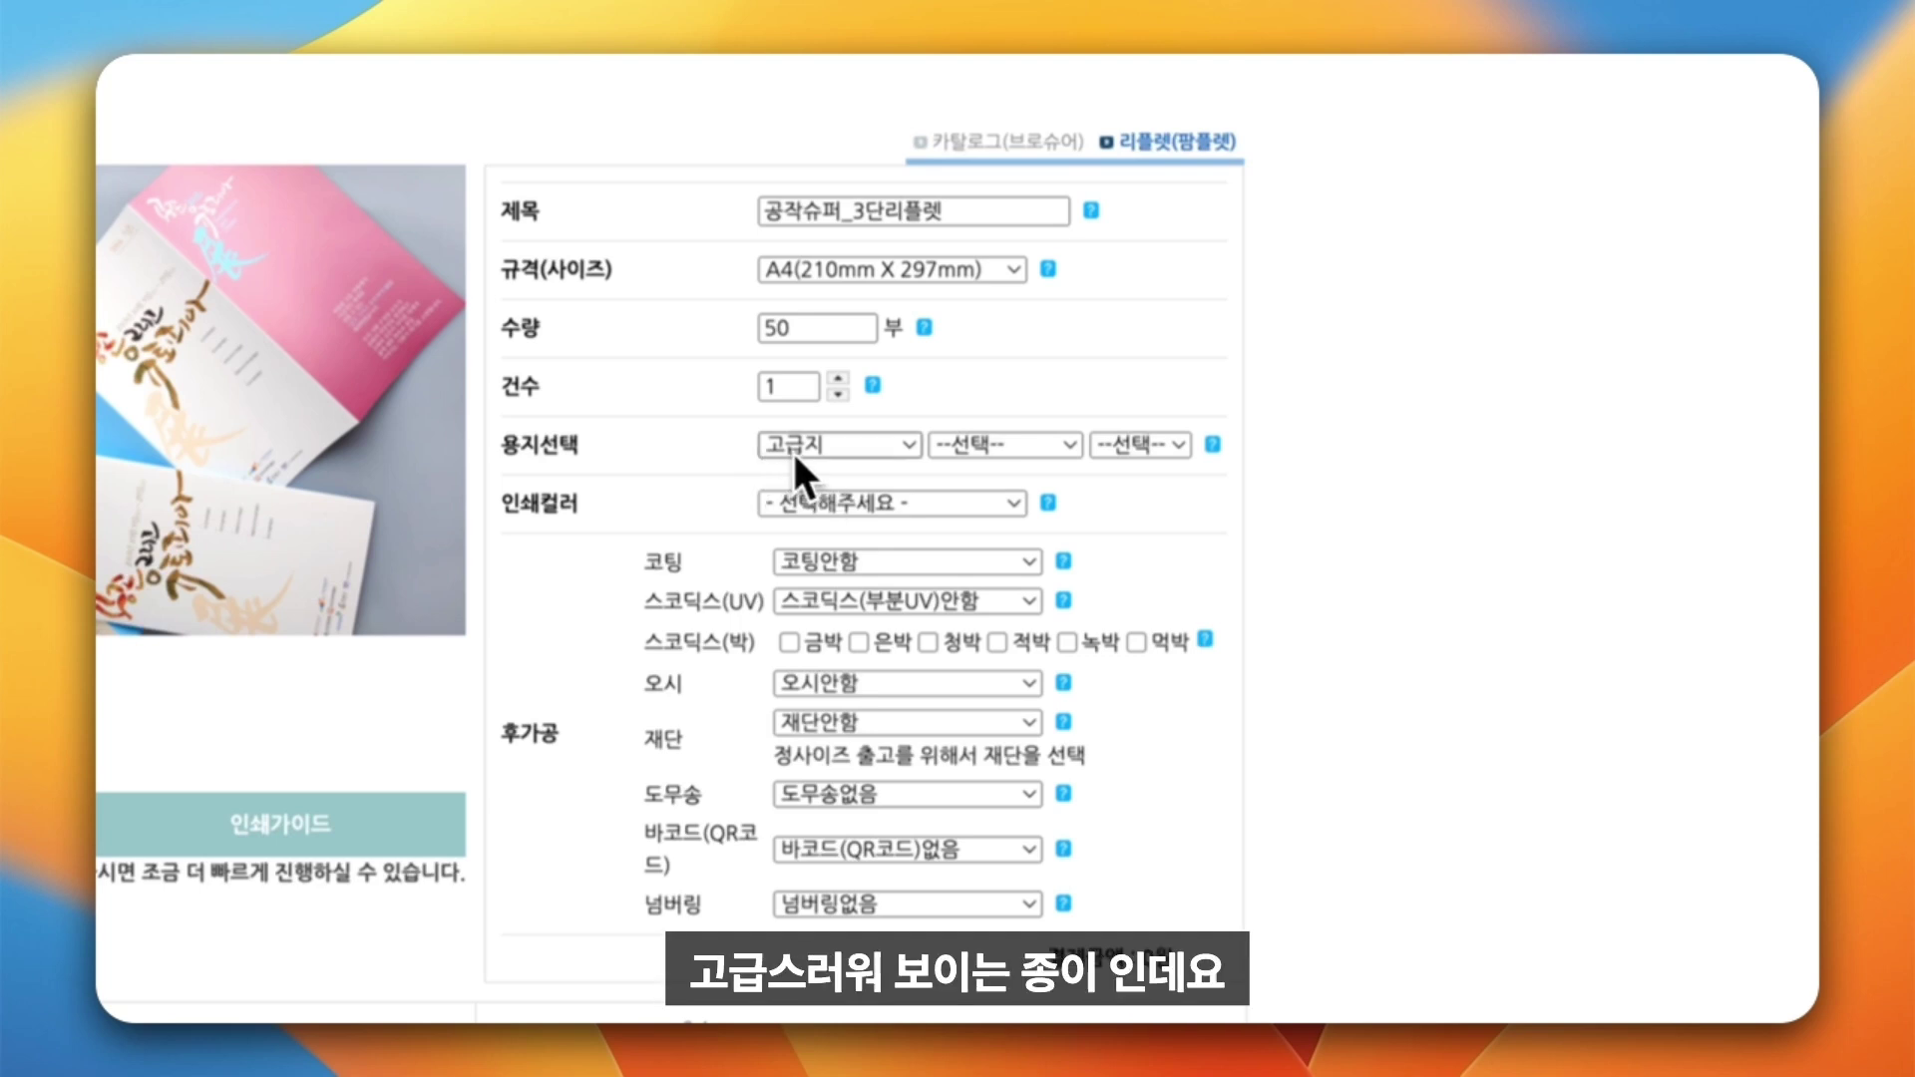
click(1055, 445)
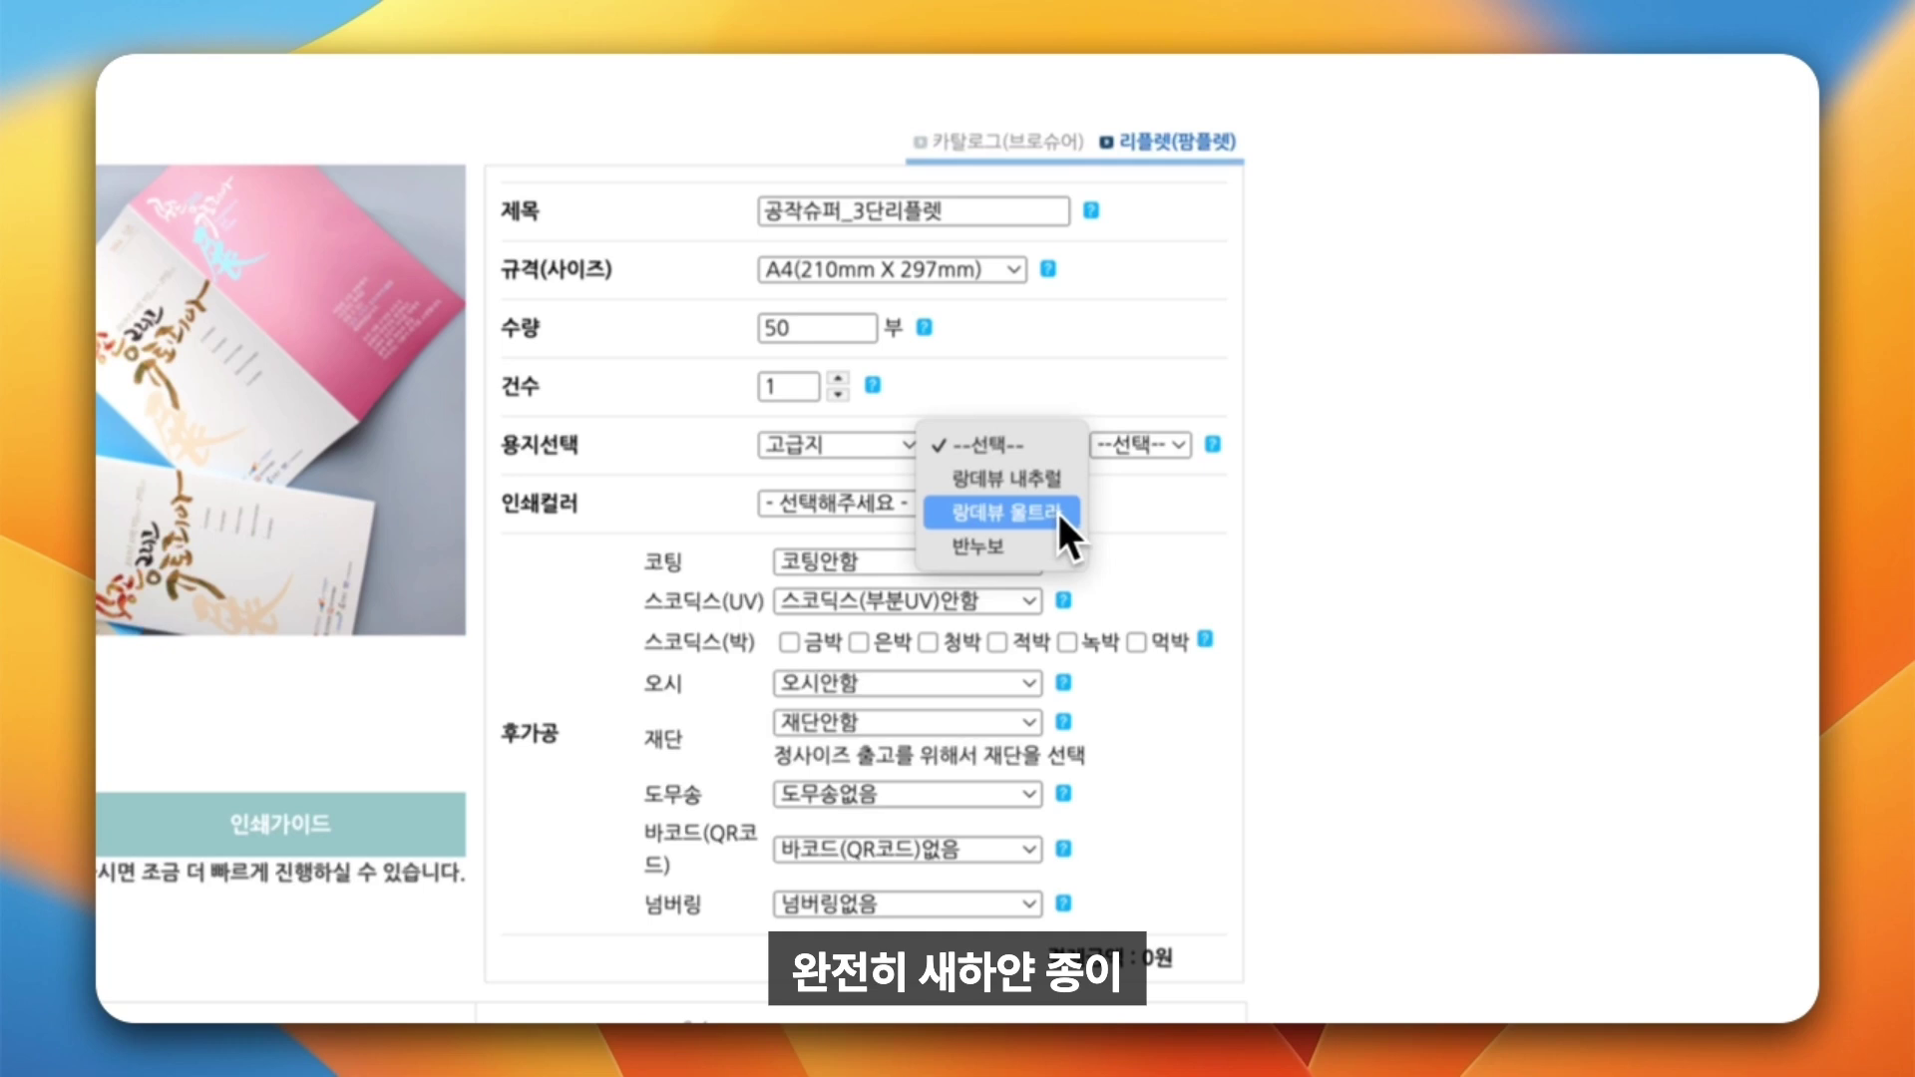
click(950, 506)
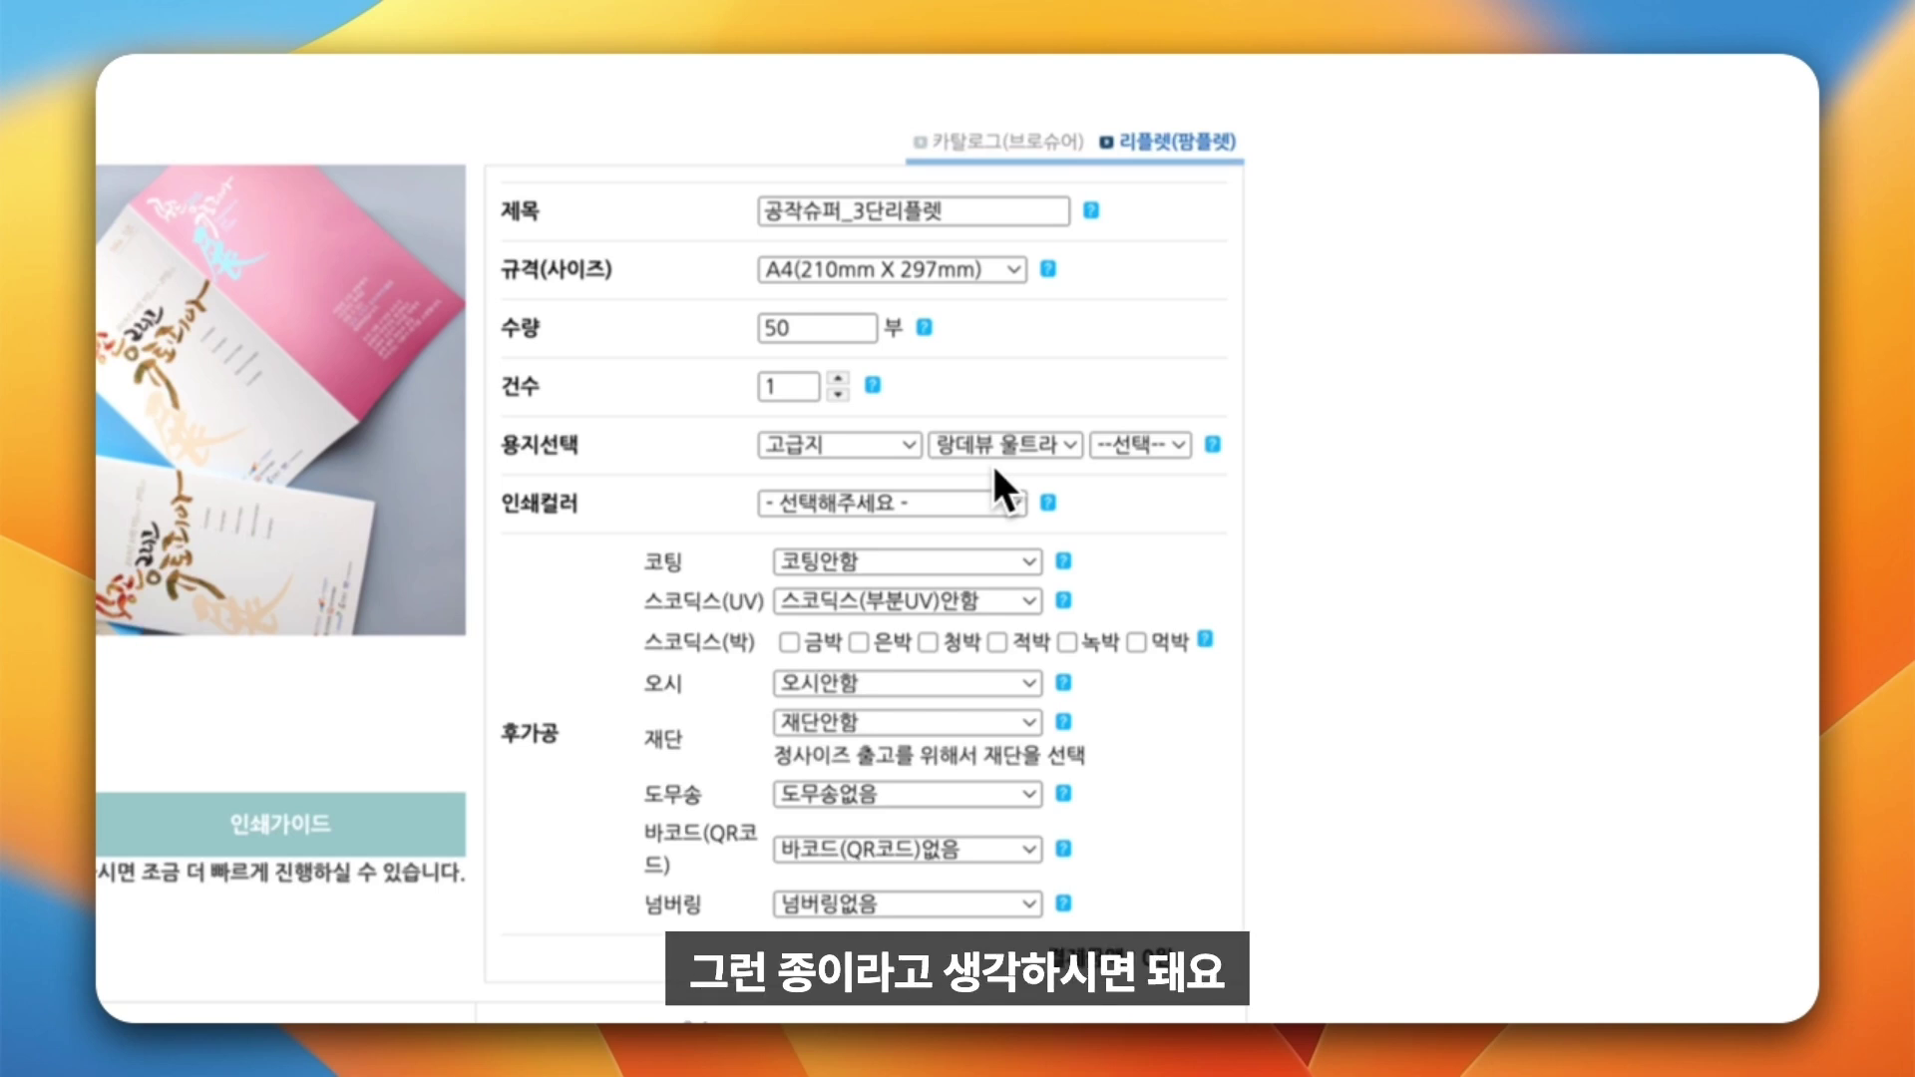
click(1147, 445)
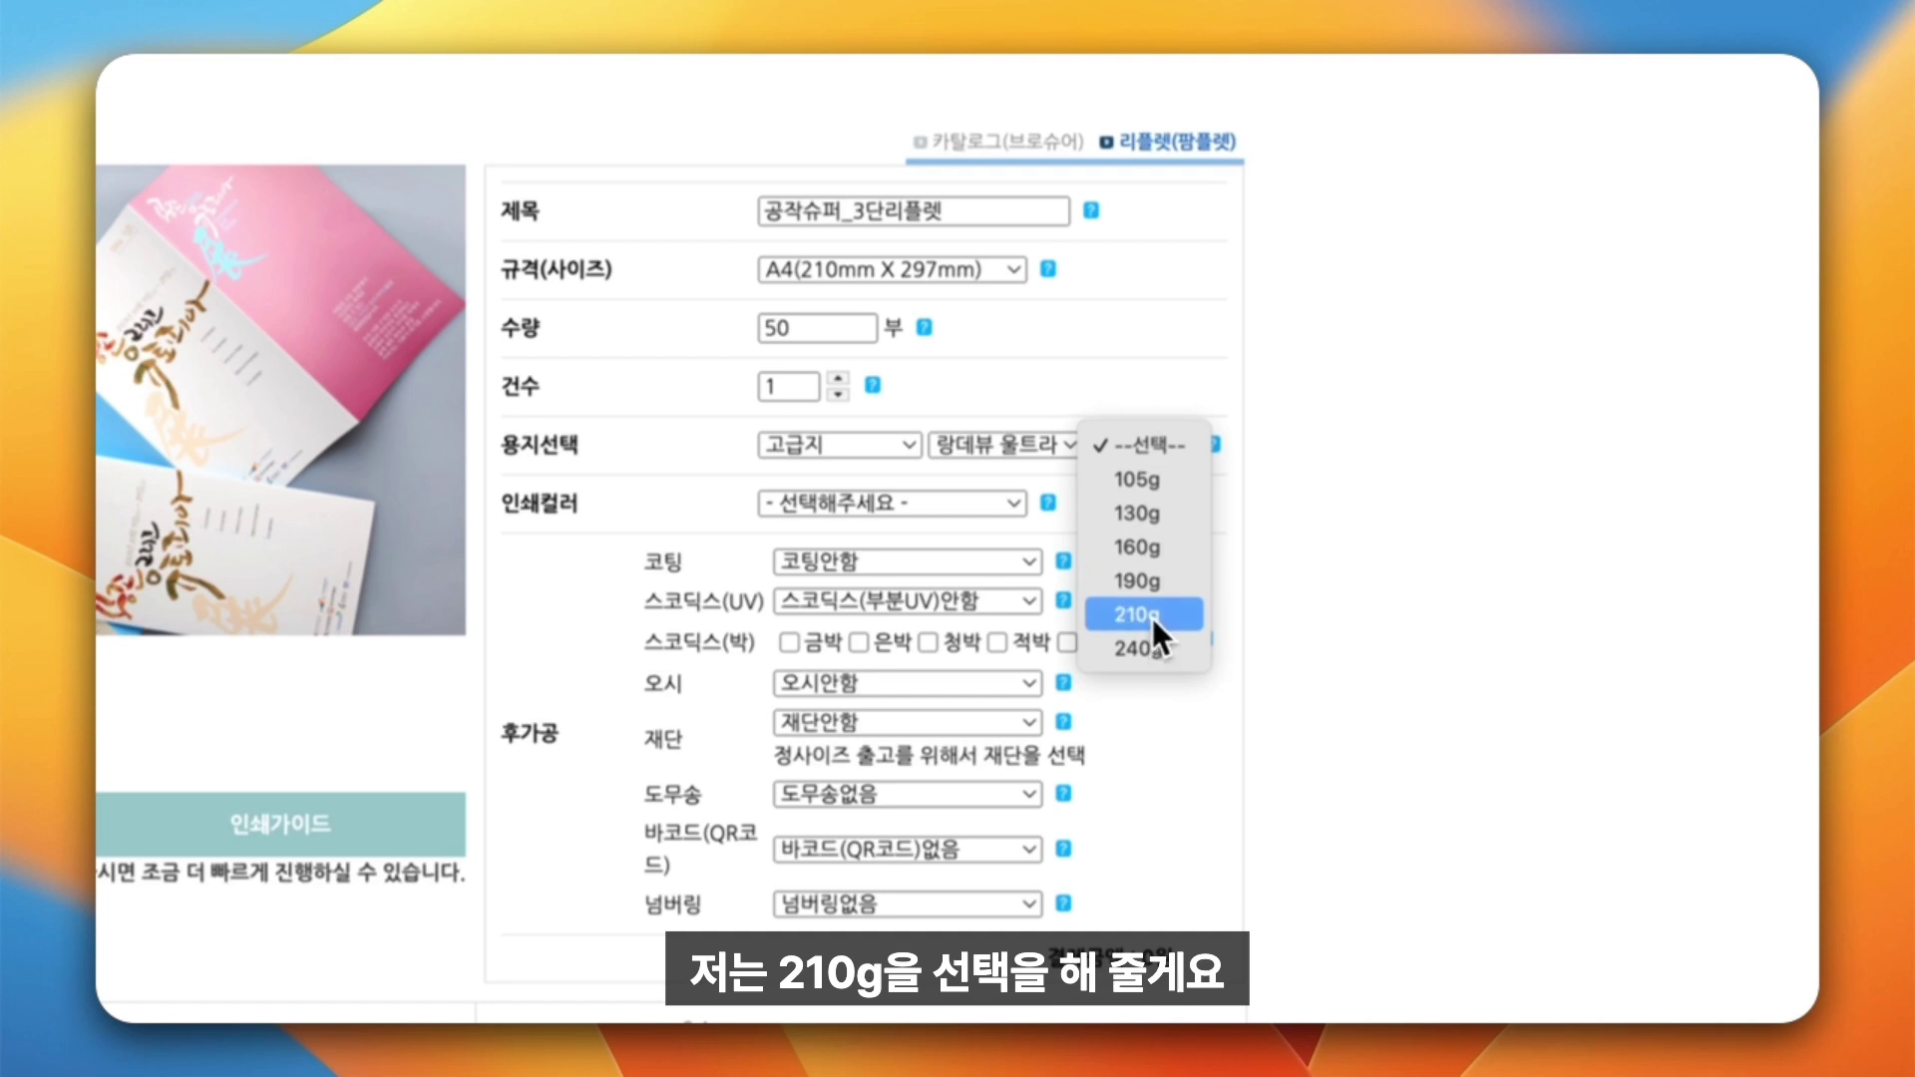
click(1152, 618)
click(1009, 501)
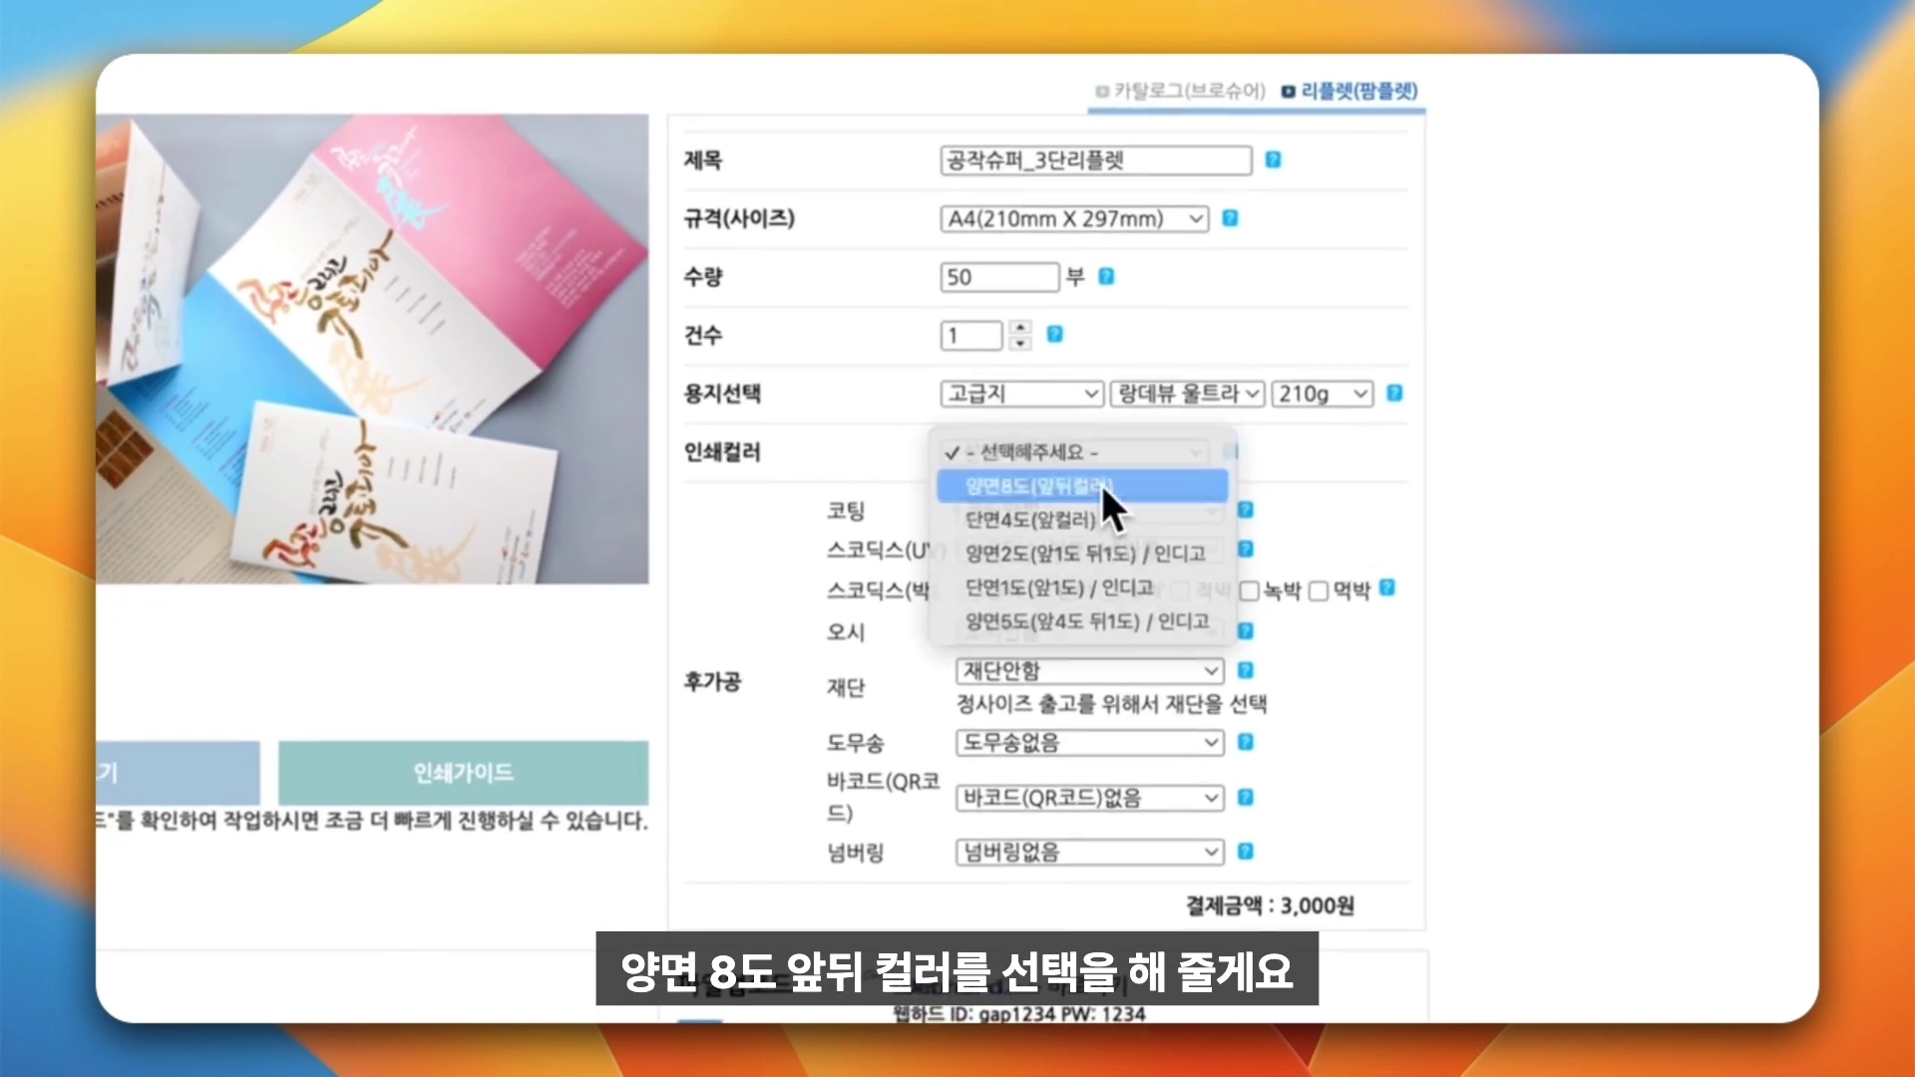
click(886, 539)
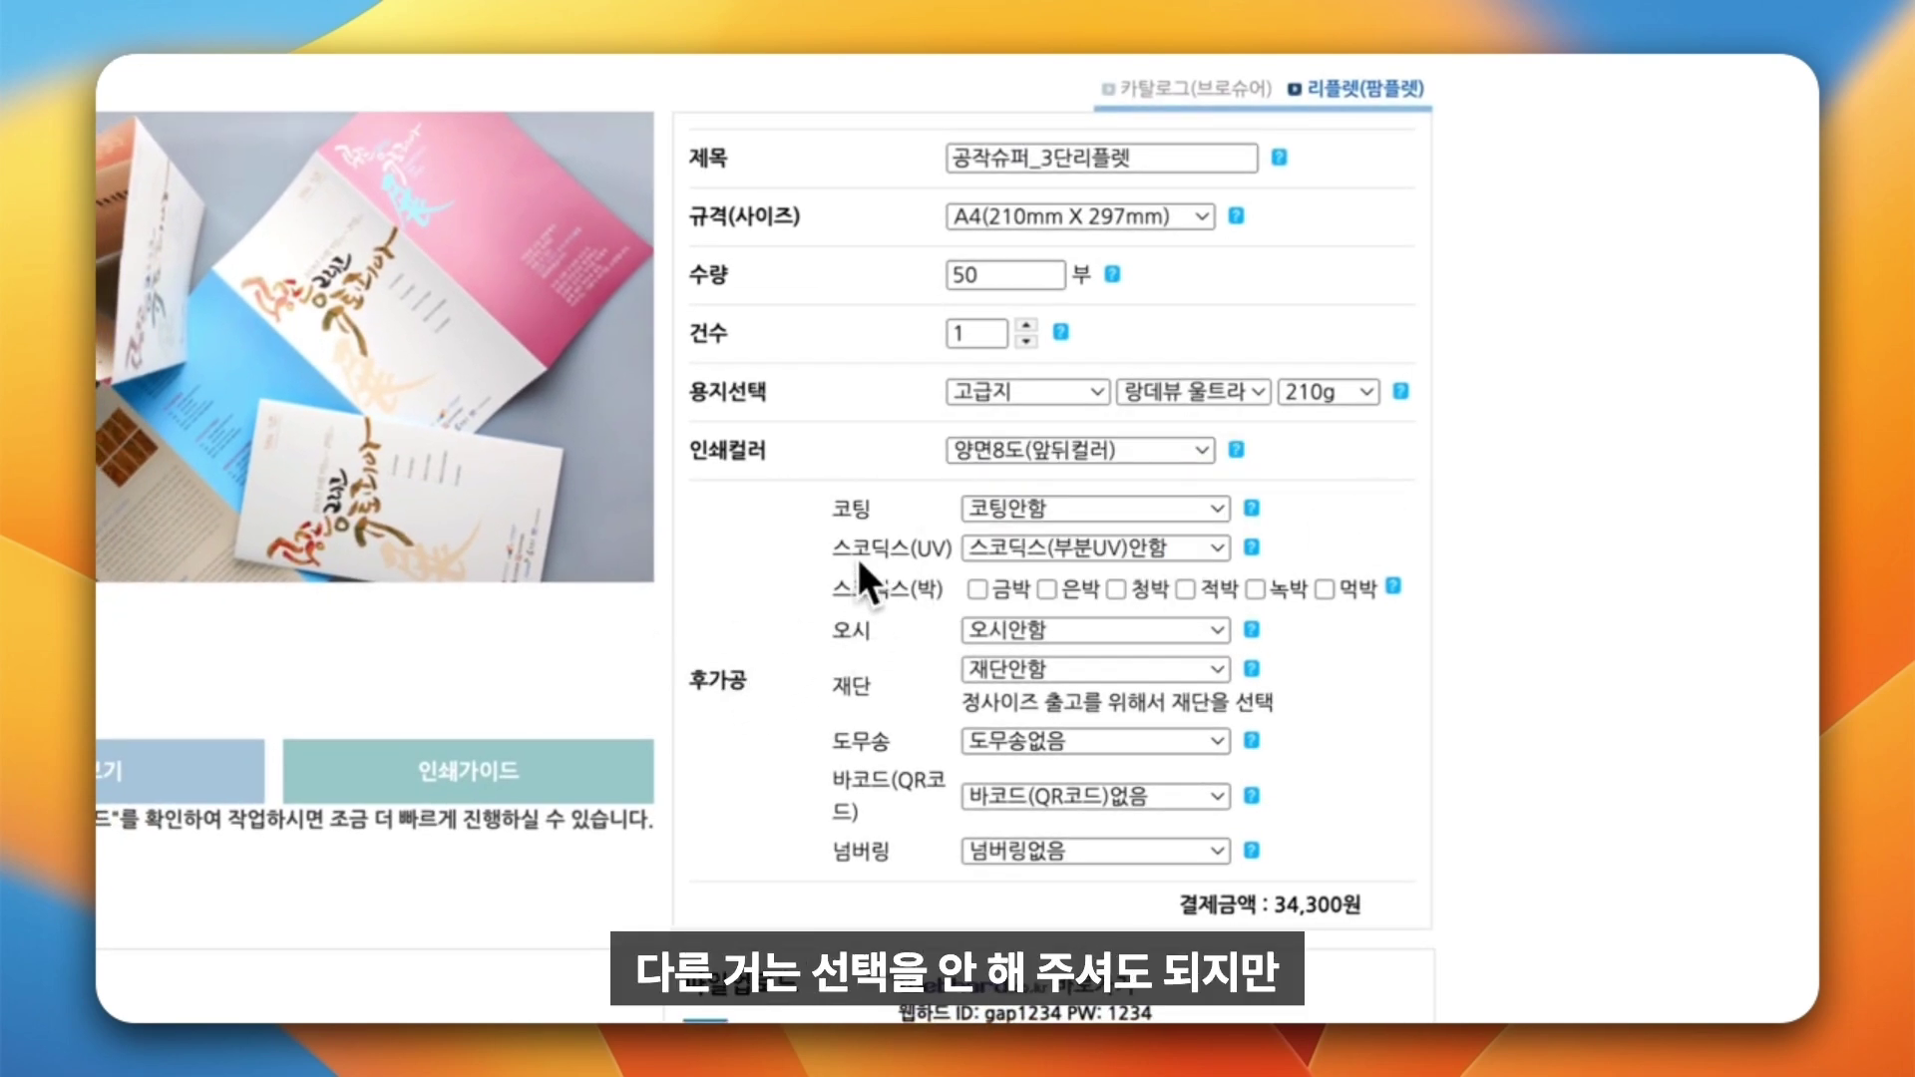
Set the finishing options to two crease lines (오시2줄) and trimming to the exact size (재단).
drag(870, 630, 838, 634)
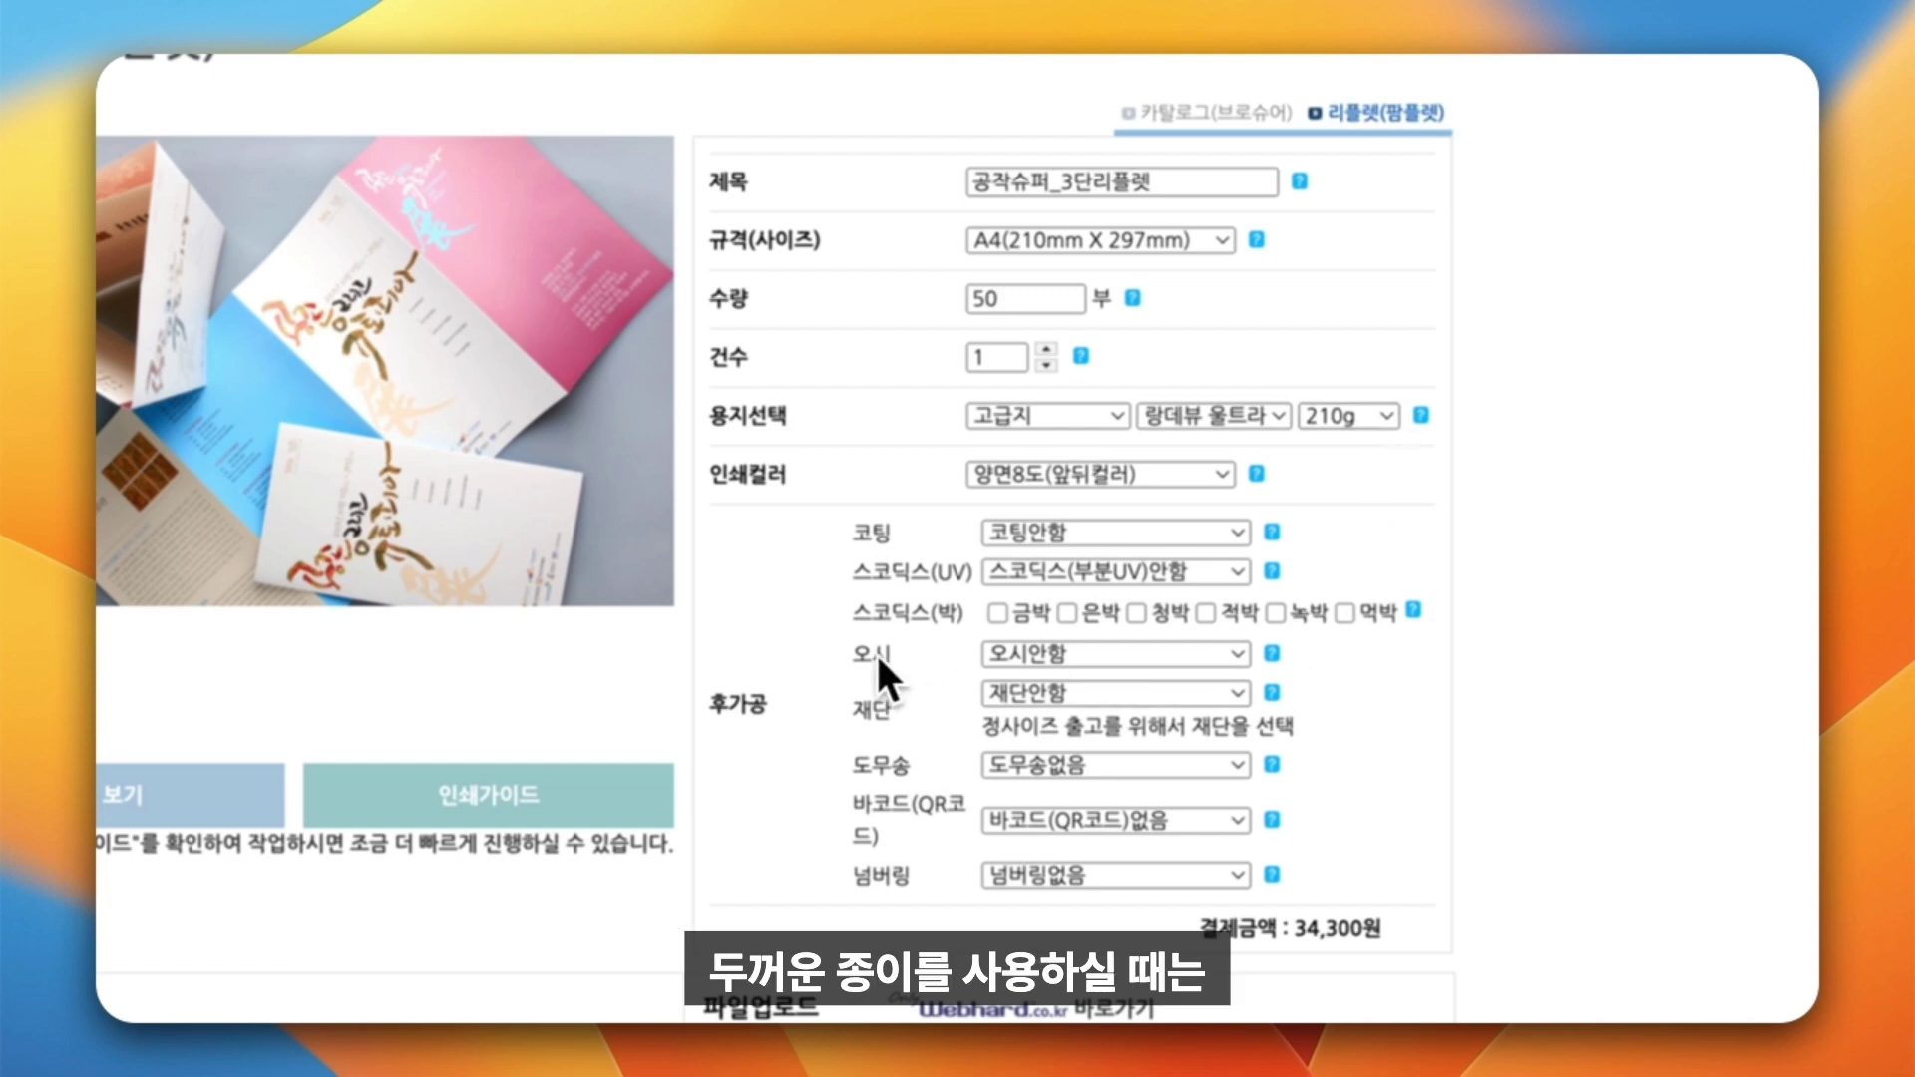
drag(894, 651, 850, 655)
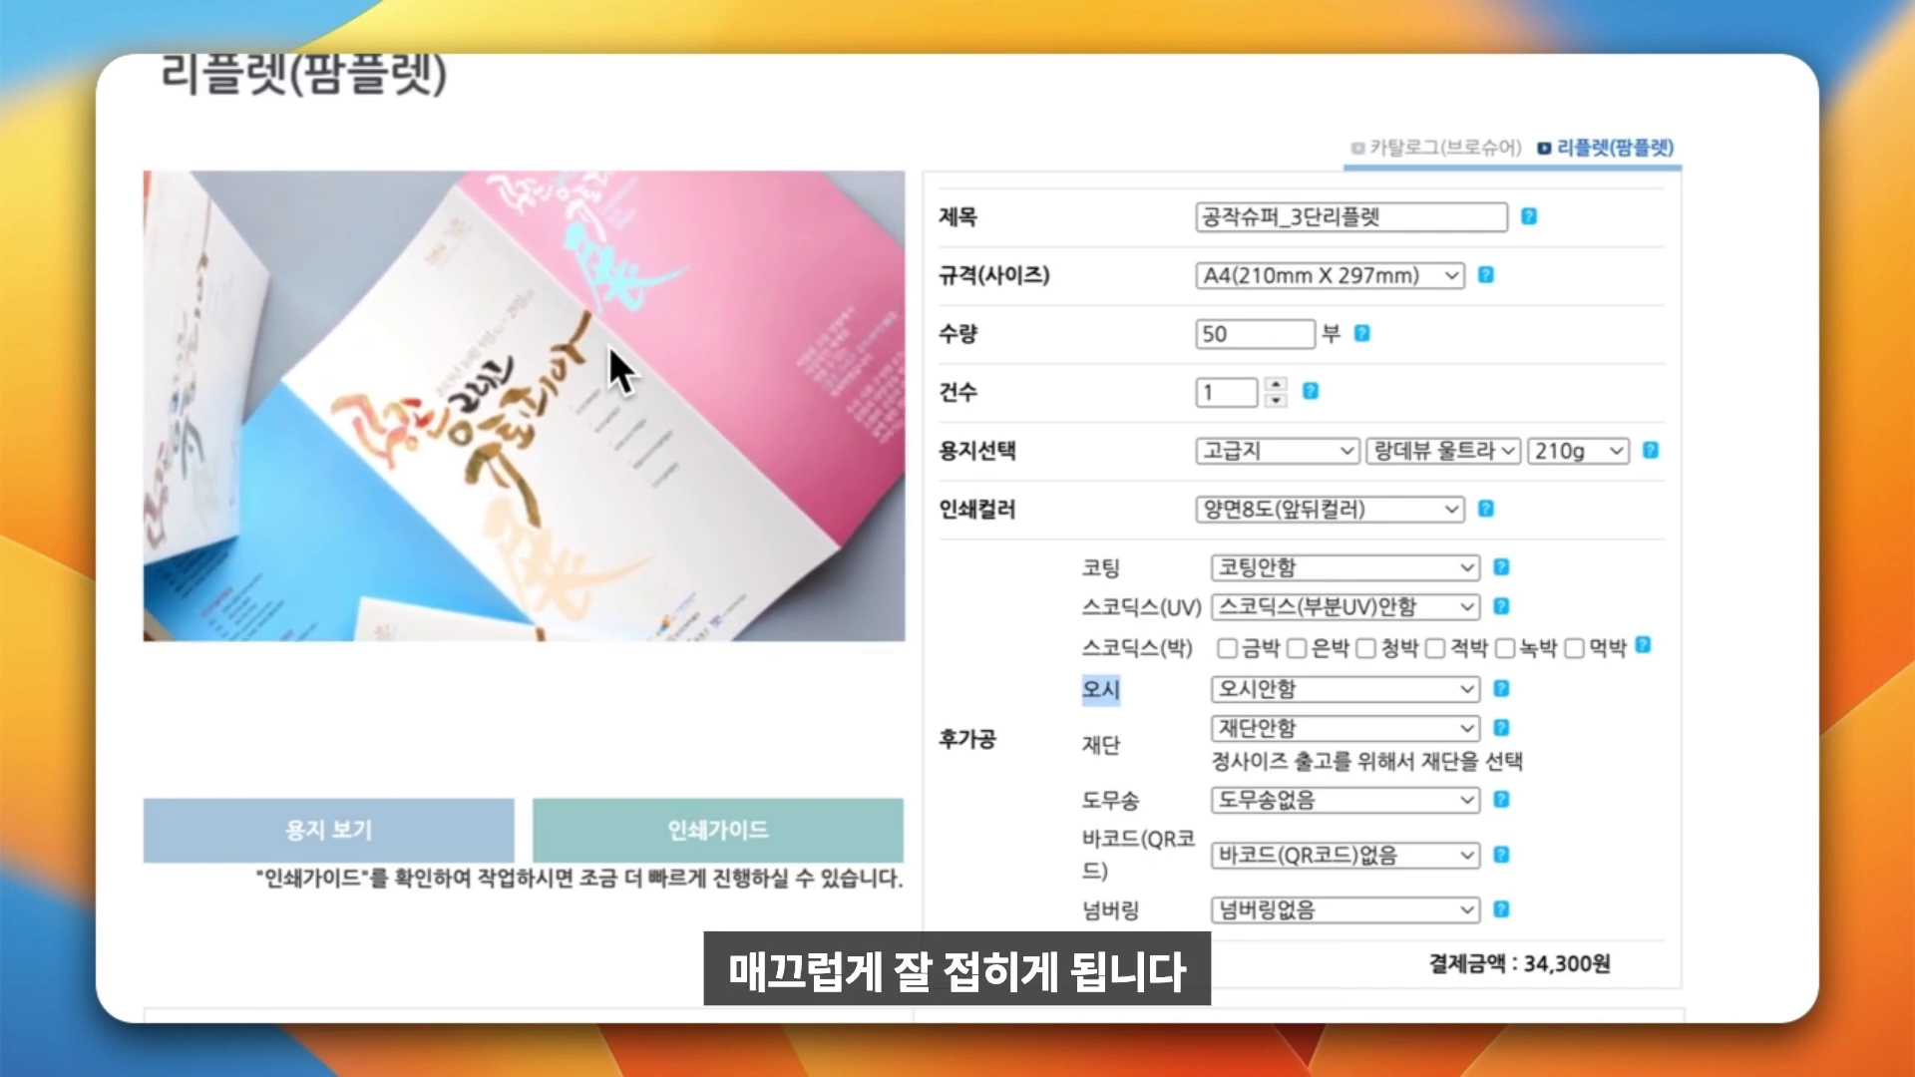
click(1304, 690)
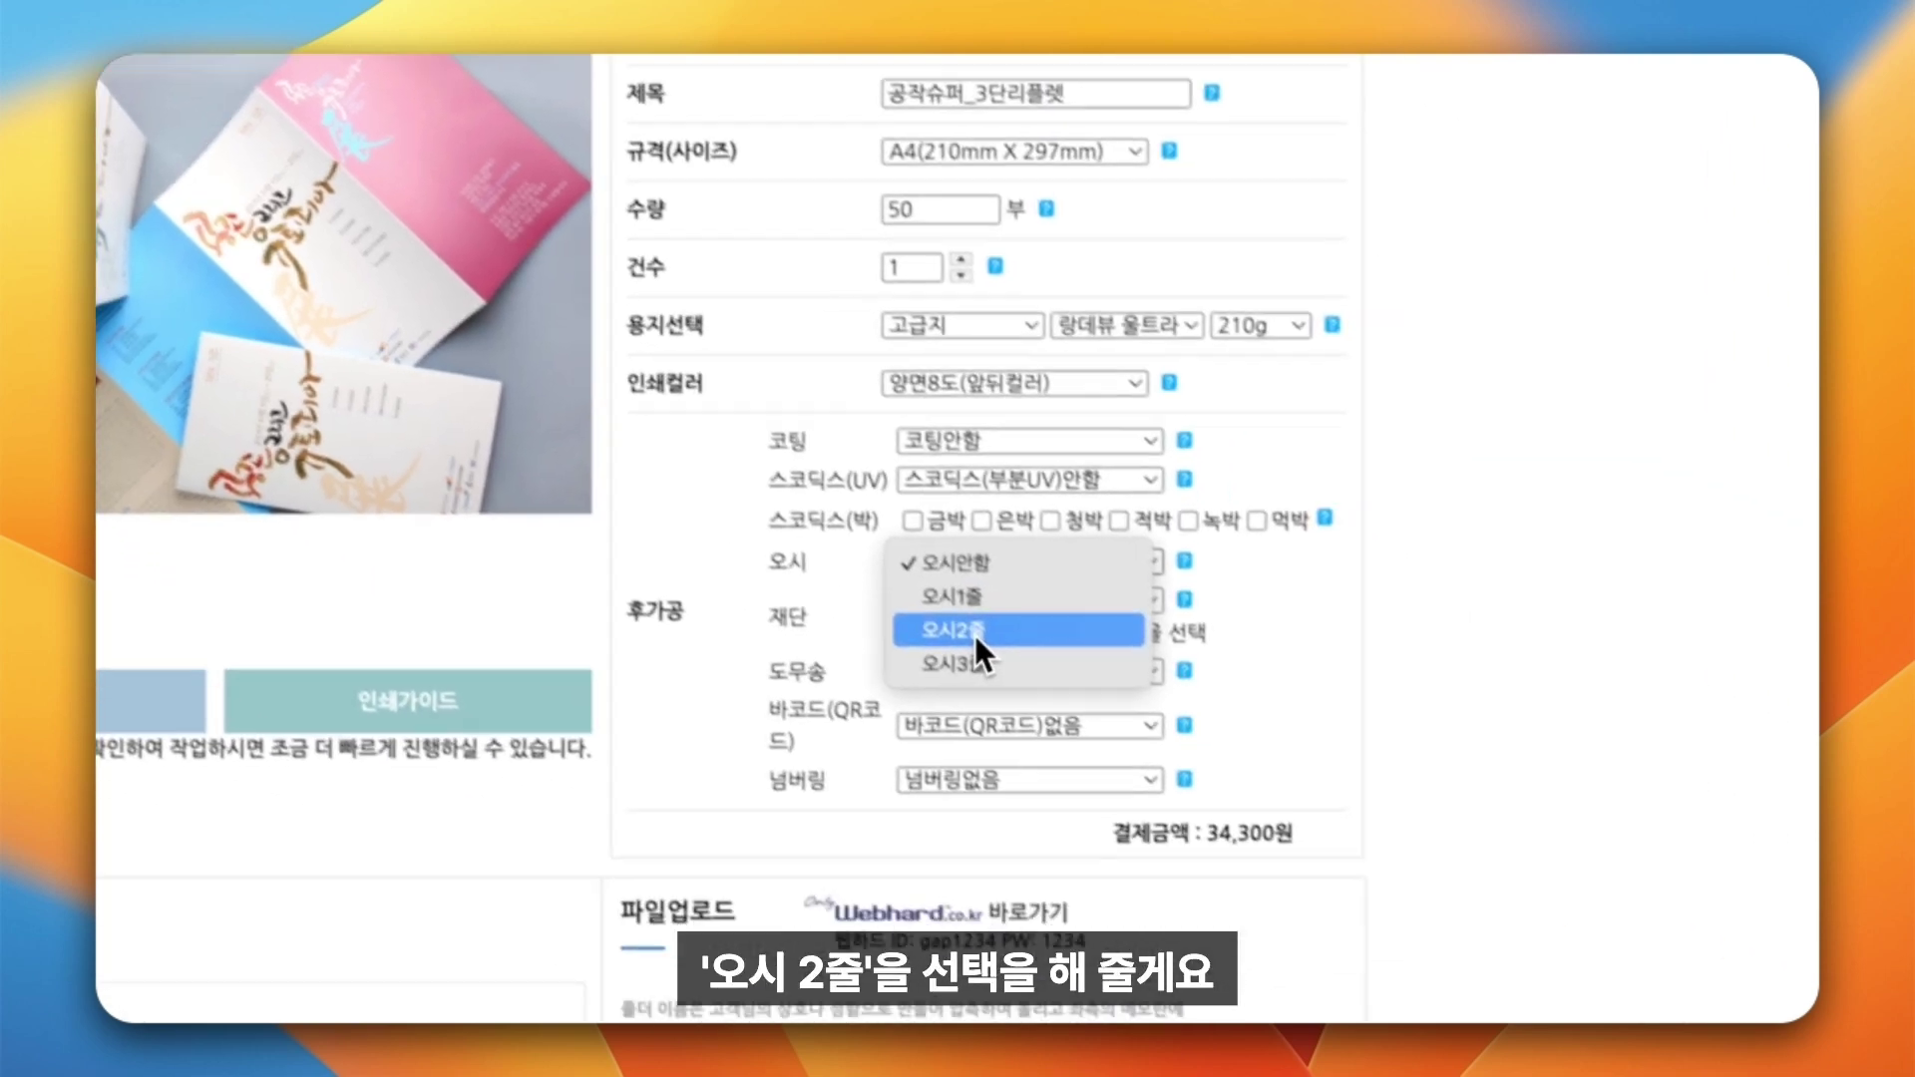
click(1289, 758)
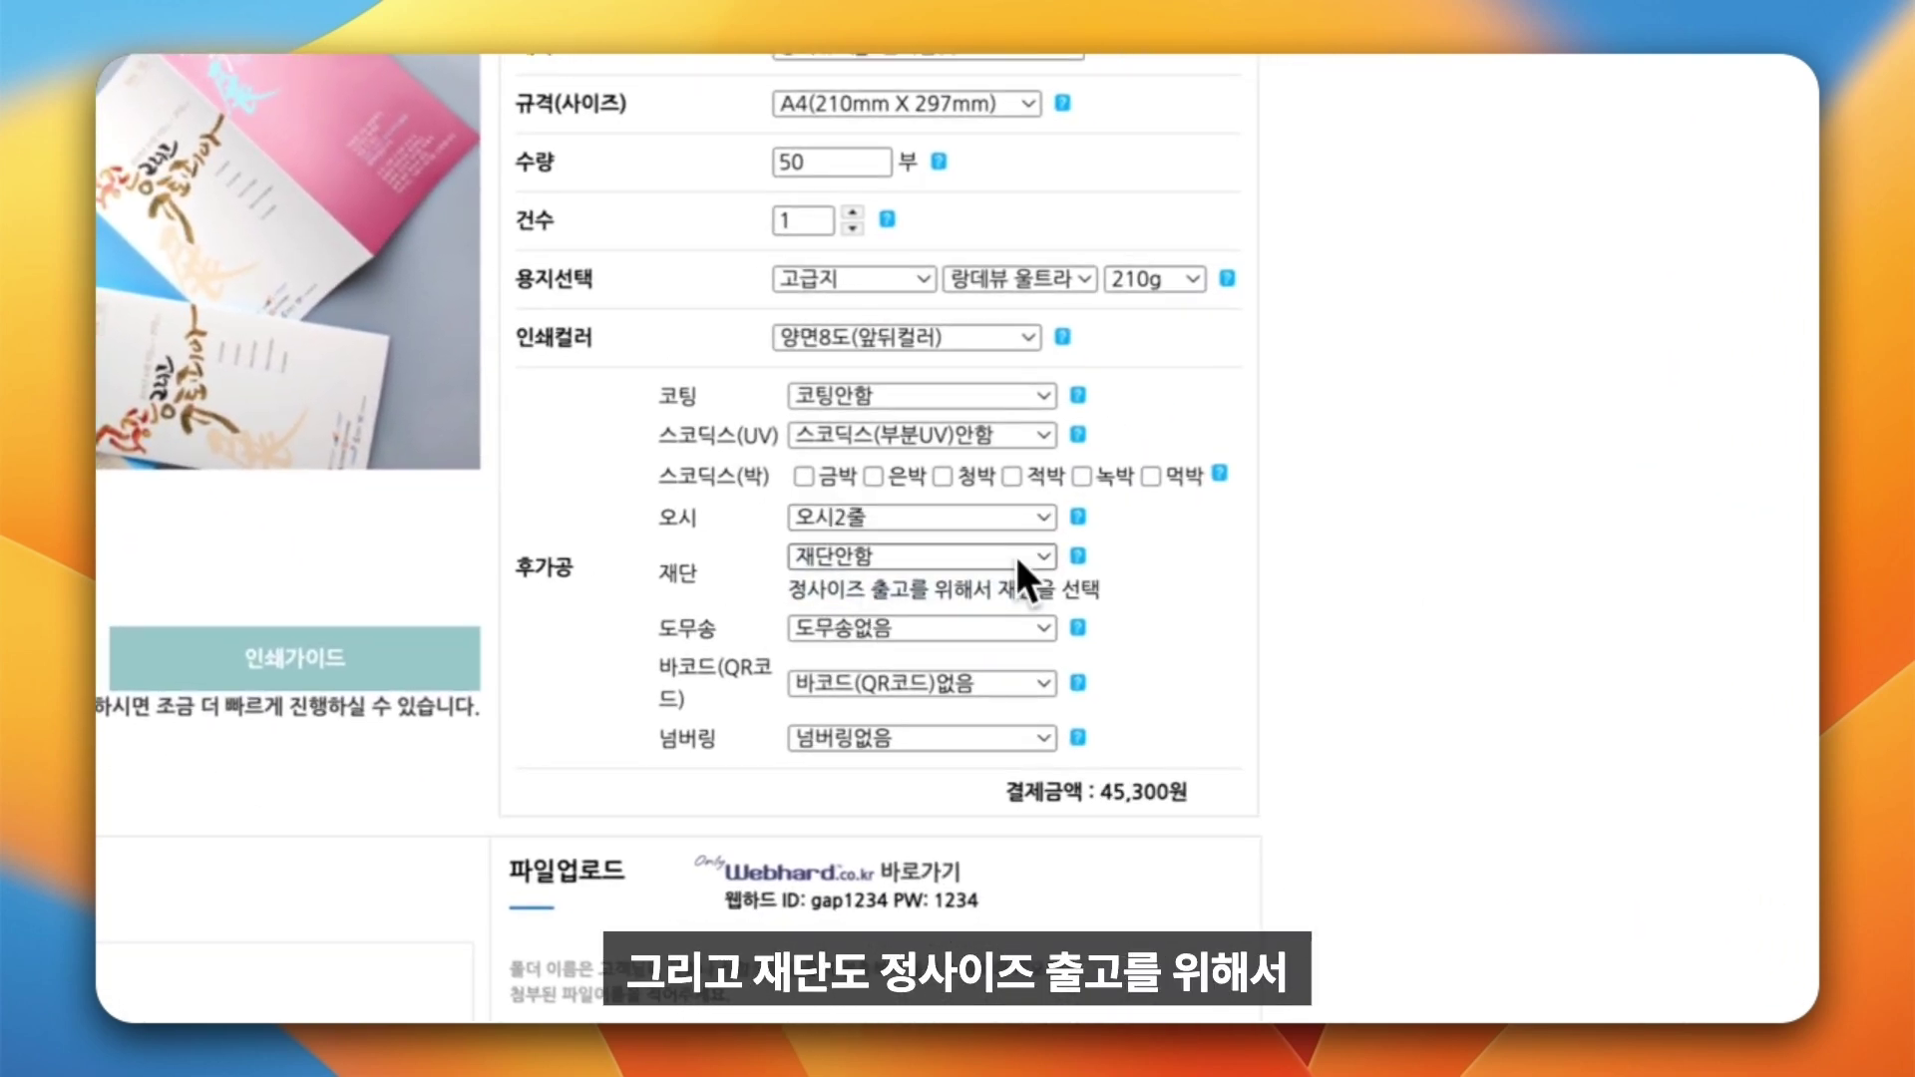
click(1014, 552)
drag(810, 591, 1087, 594)
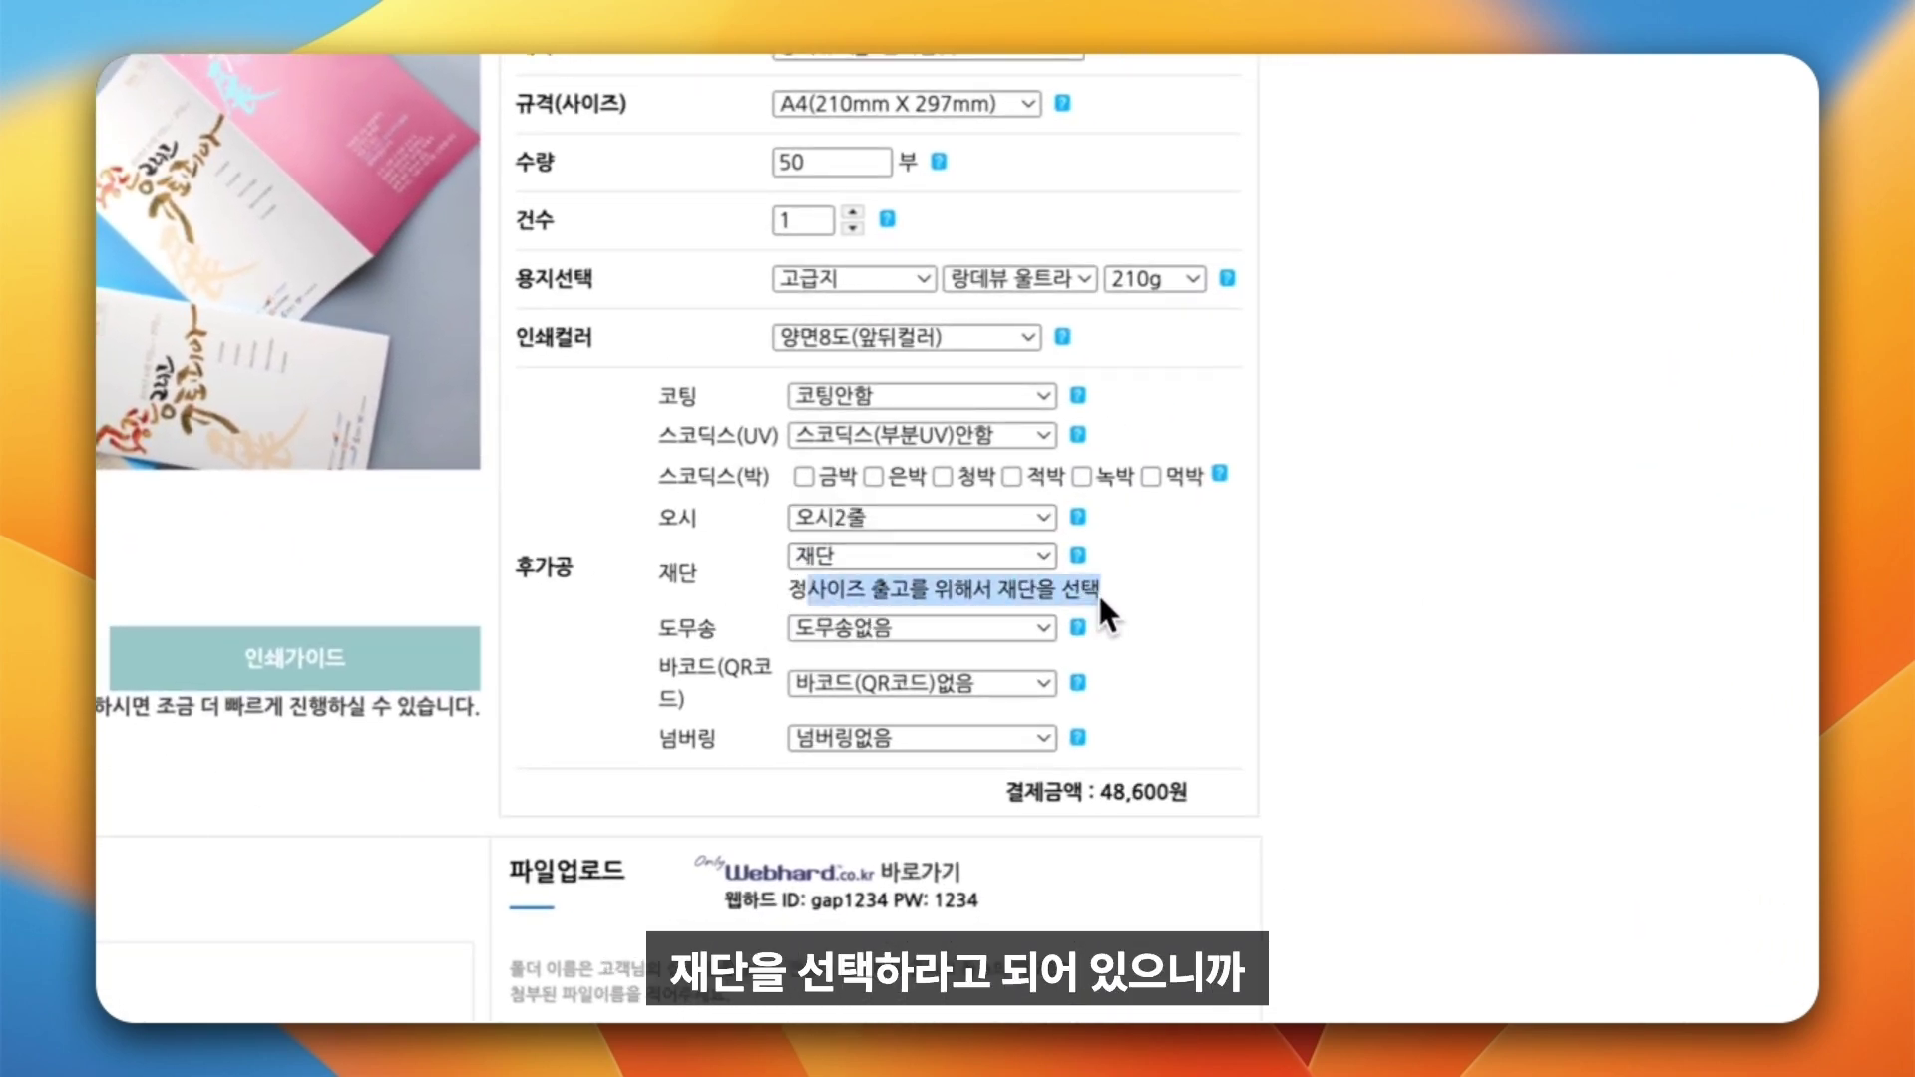
click(1380, 694)
Attach 공작슈퍼_3단리플렛.pdf to the order and enter the work memo 재단선과 접히는선 표시해놓았습니다.
scroll(1379, 694, down, 2)
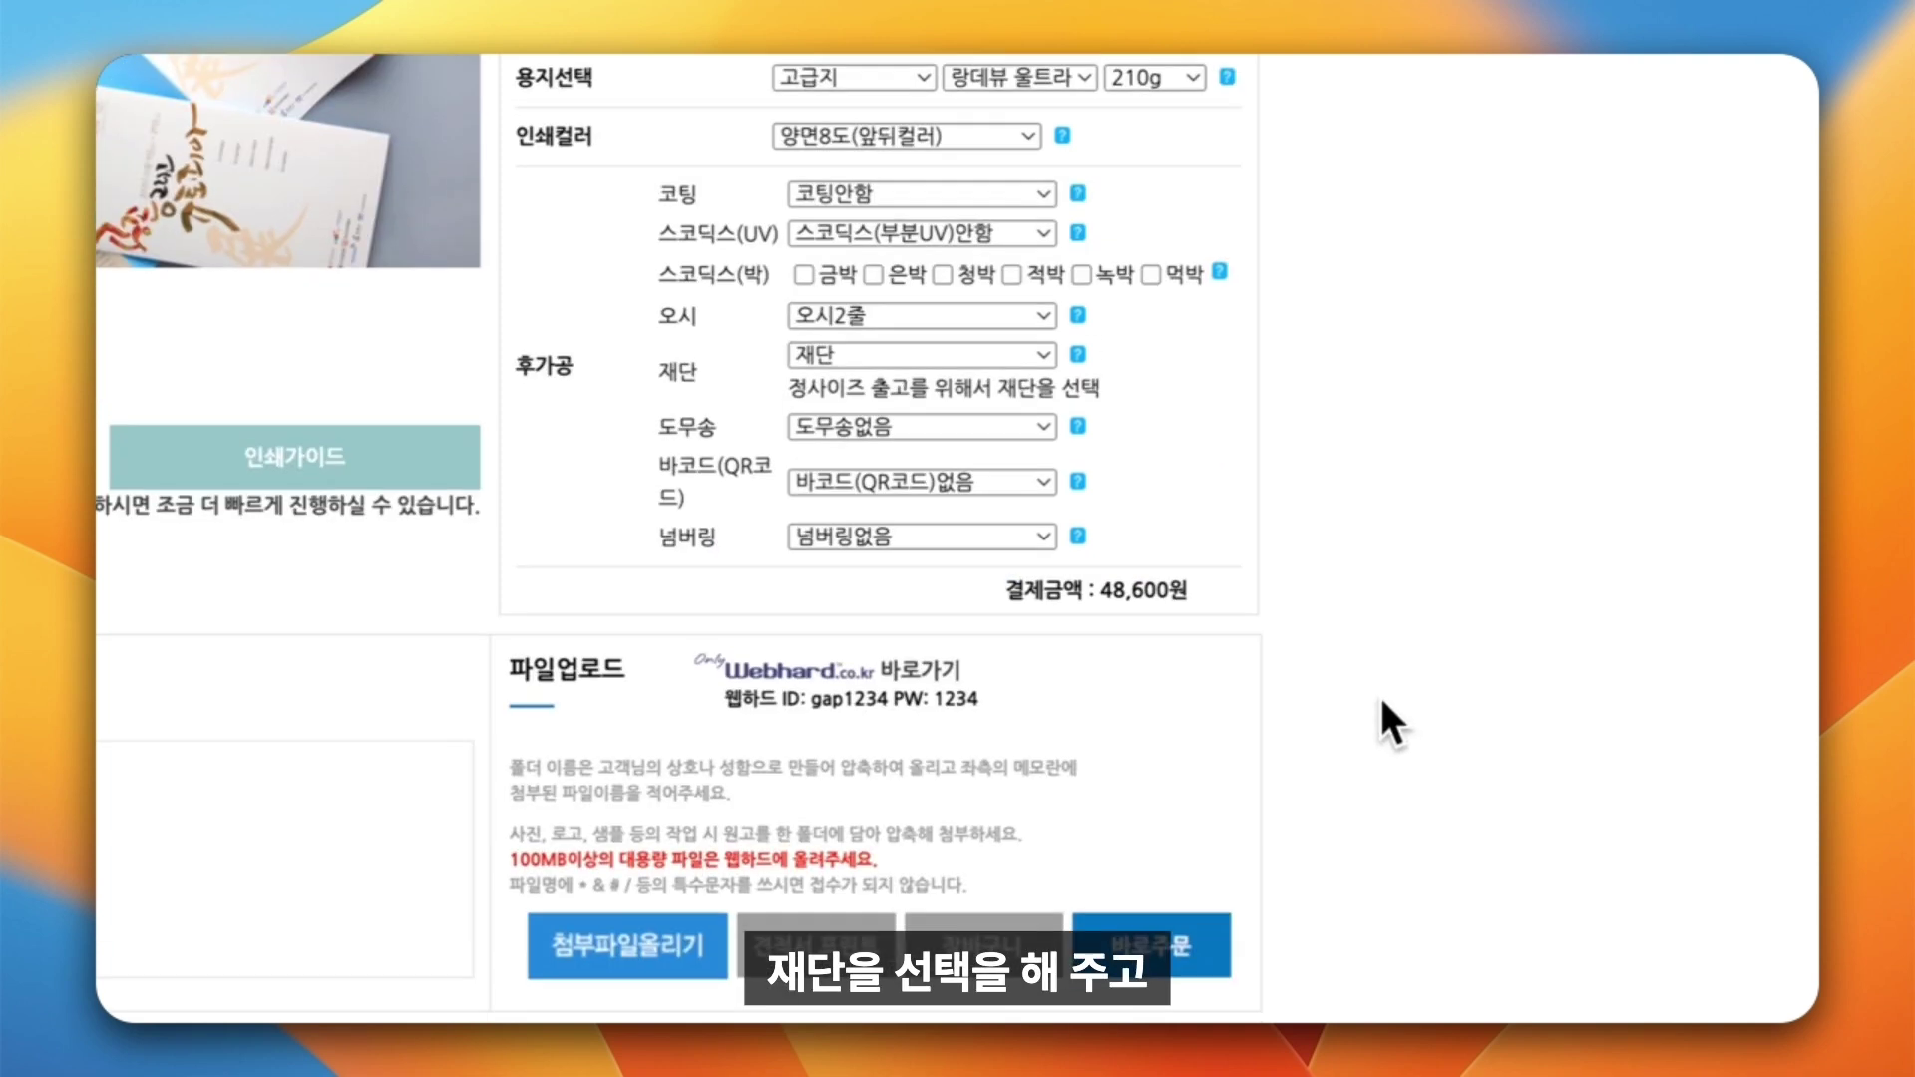
click(665, 955)
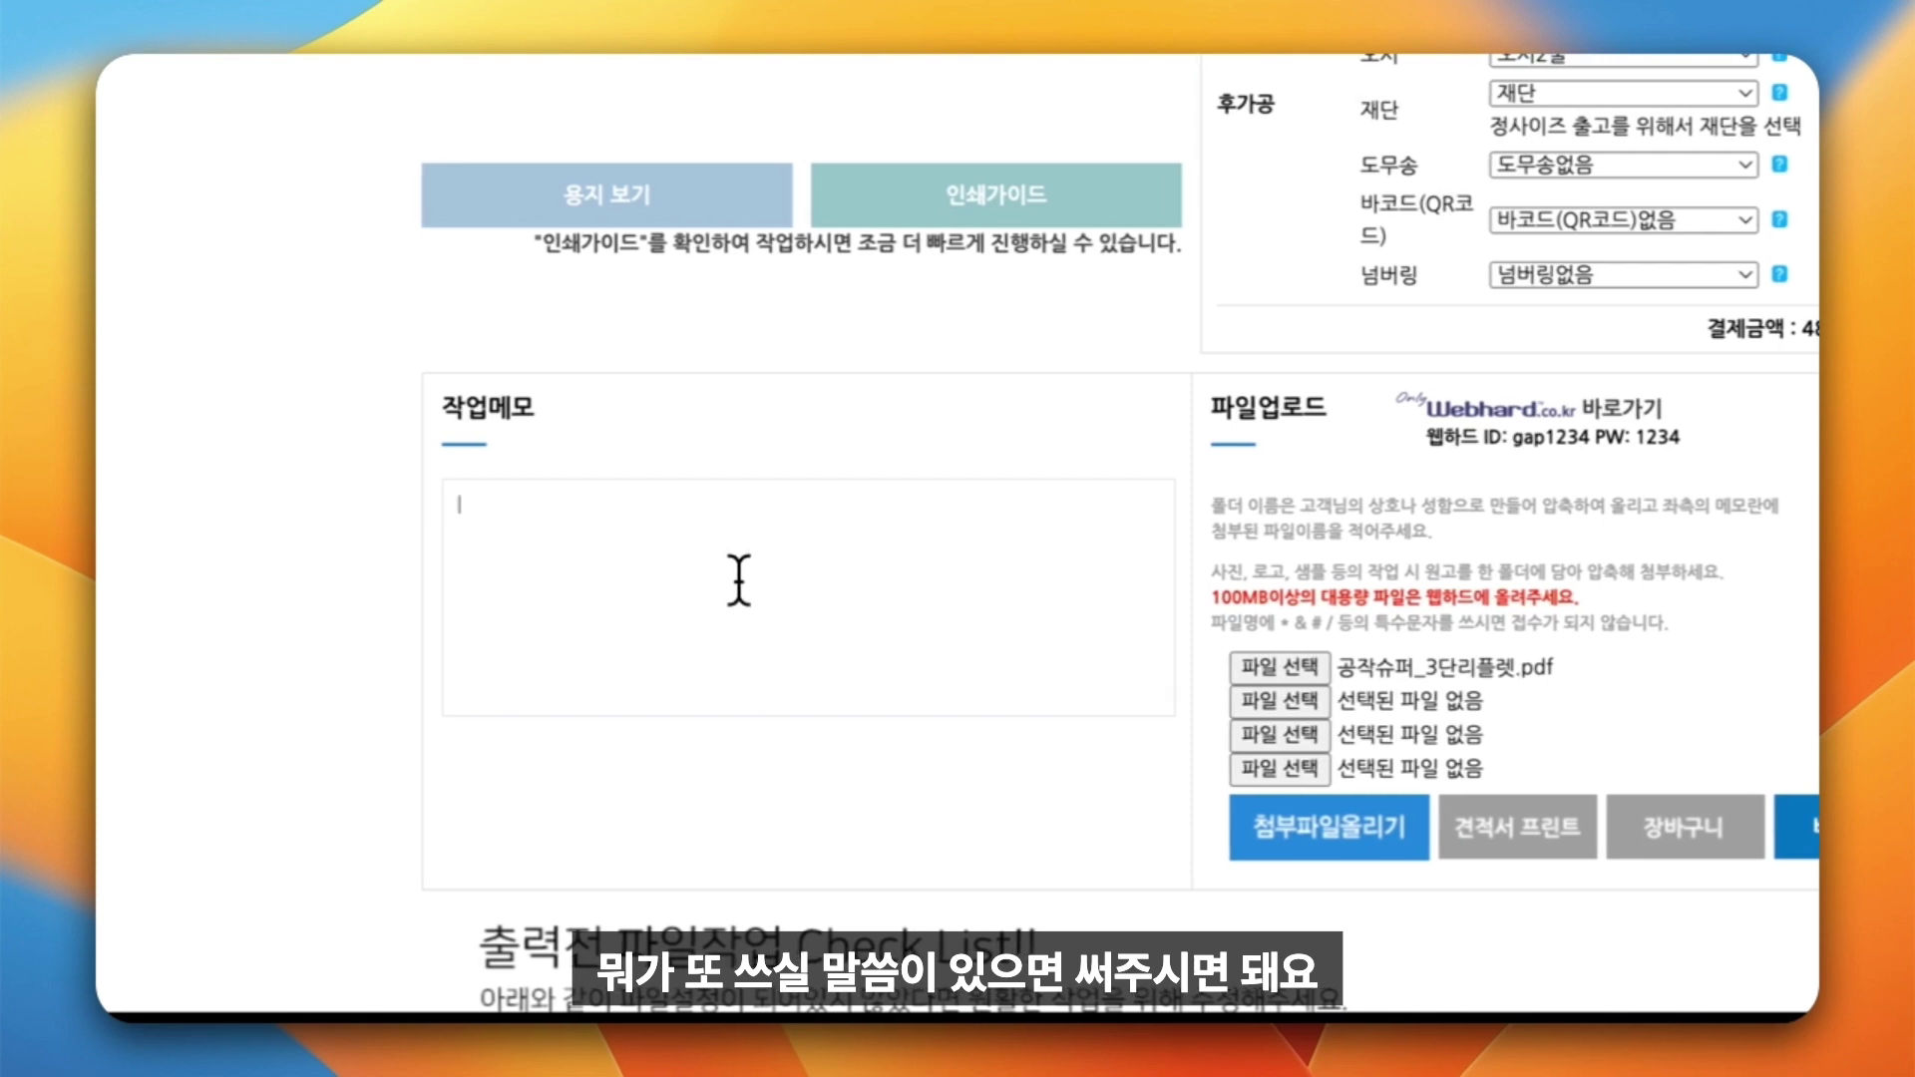
text(재단)
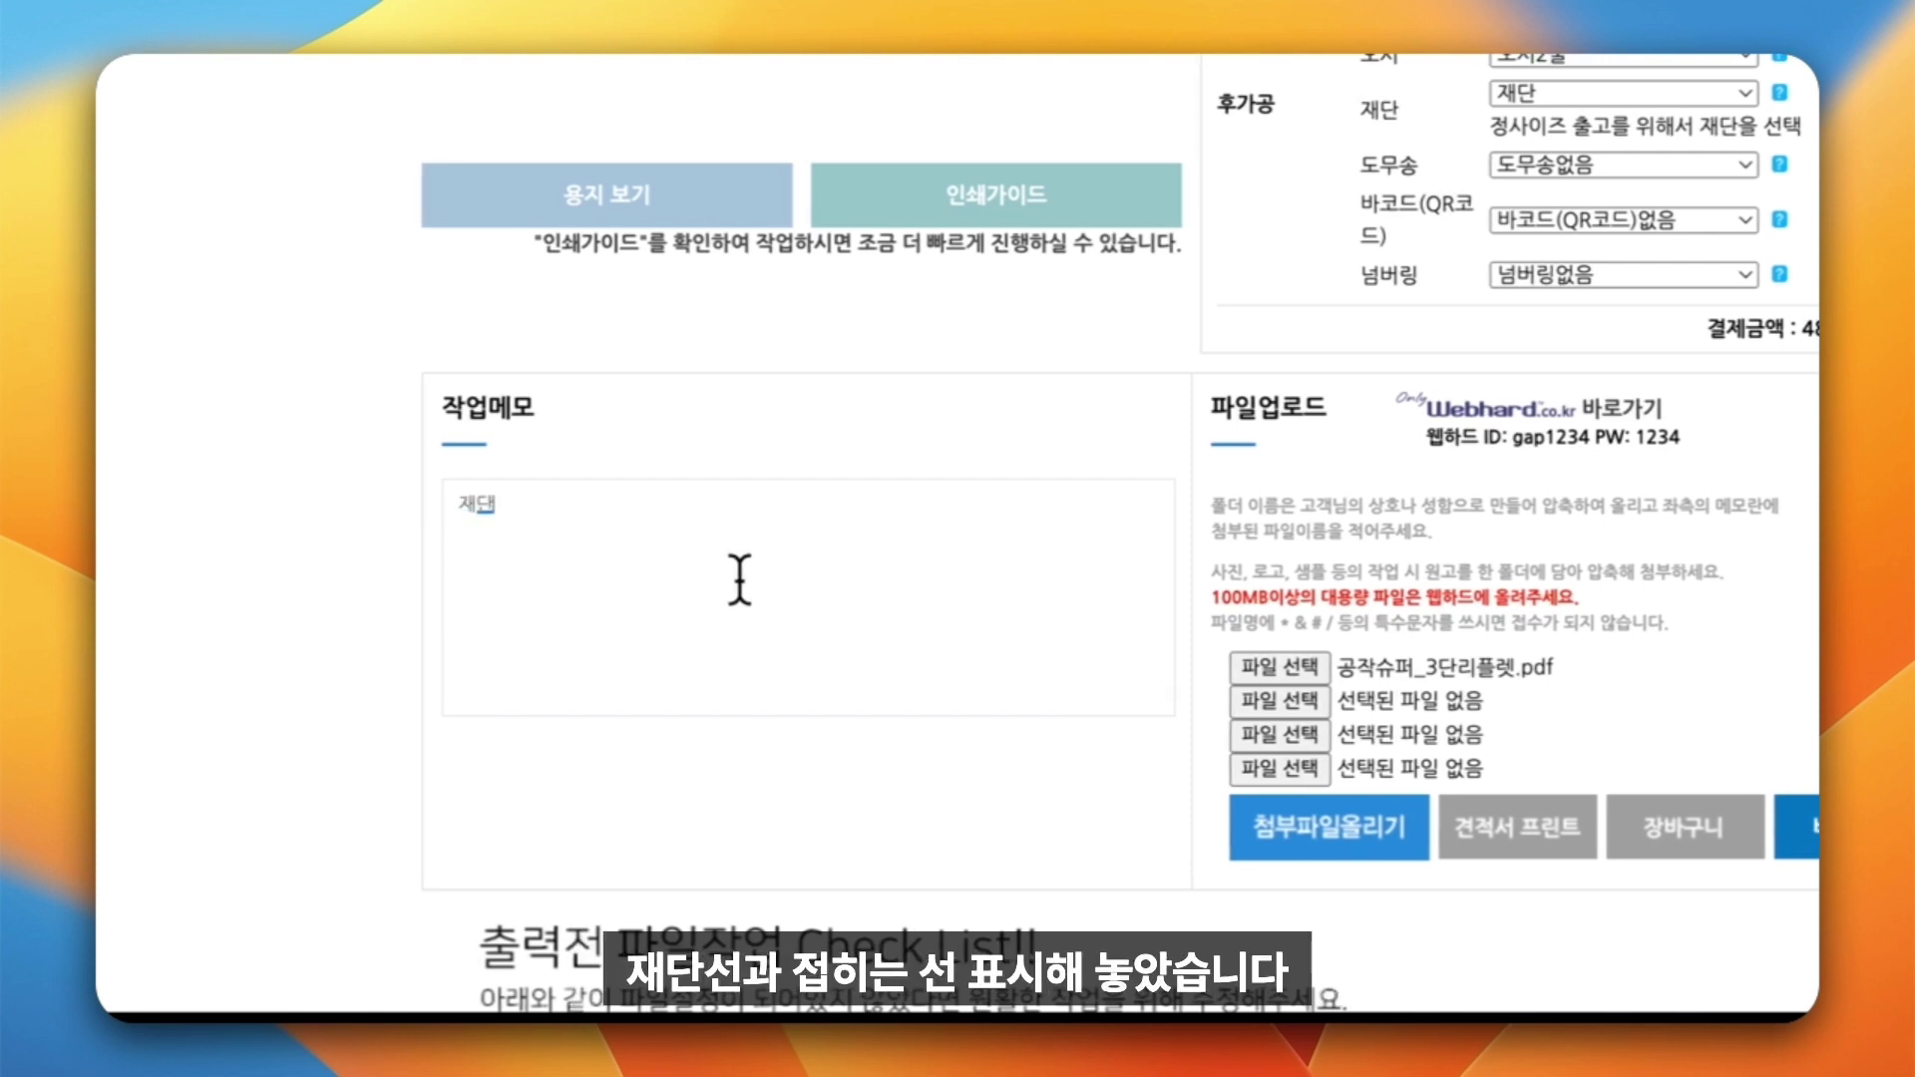
text(선과 접히는선 표시해놓았어요)
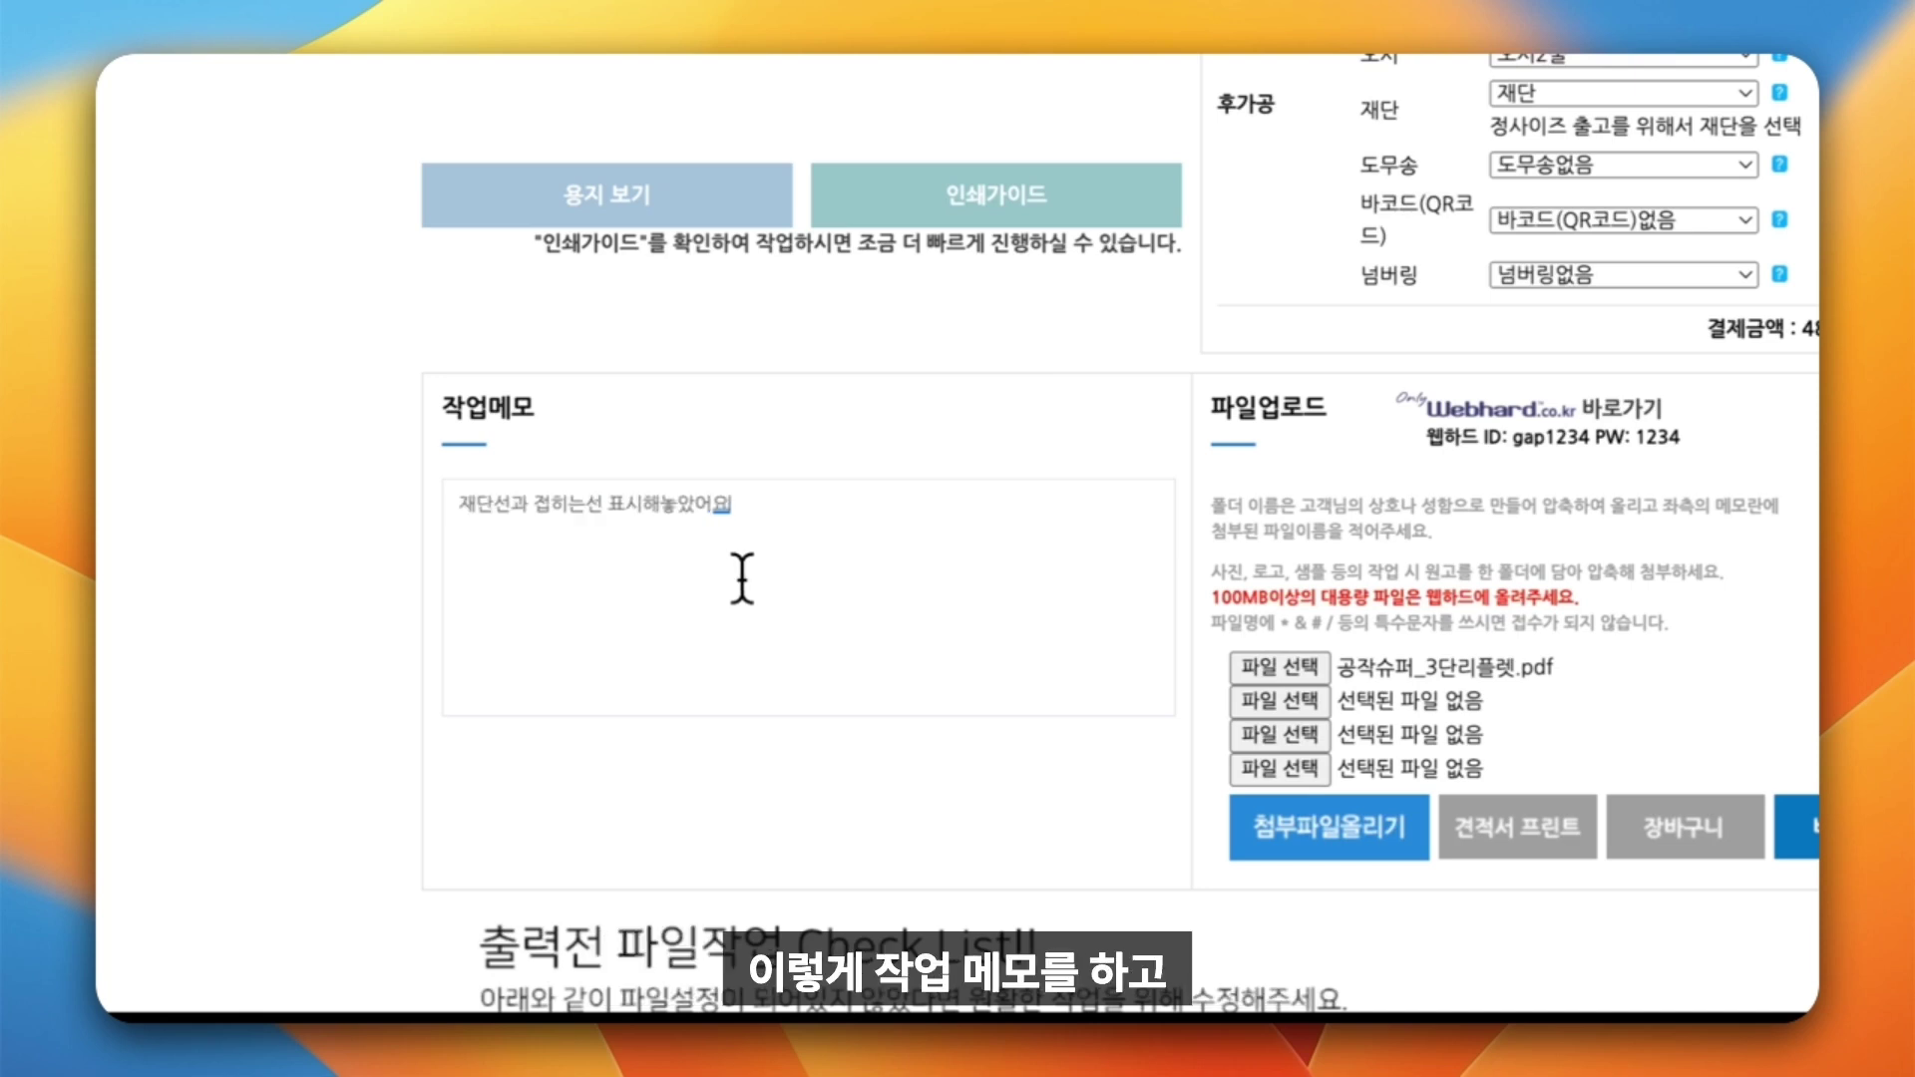
text(습니다)
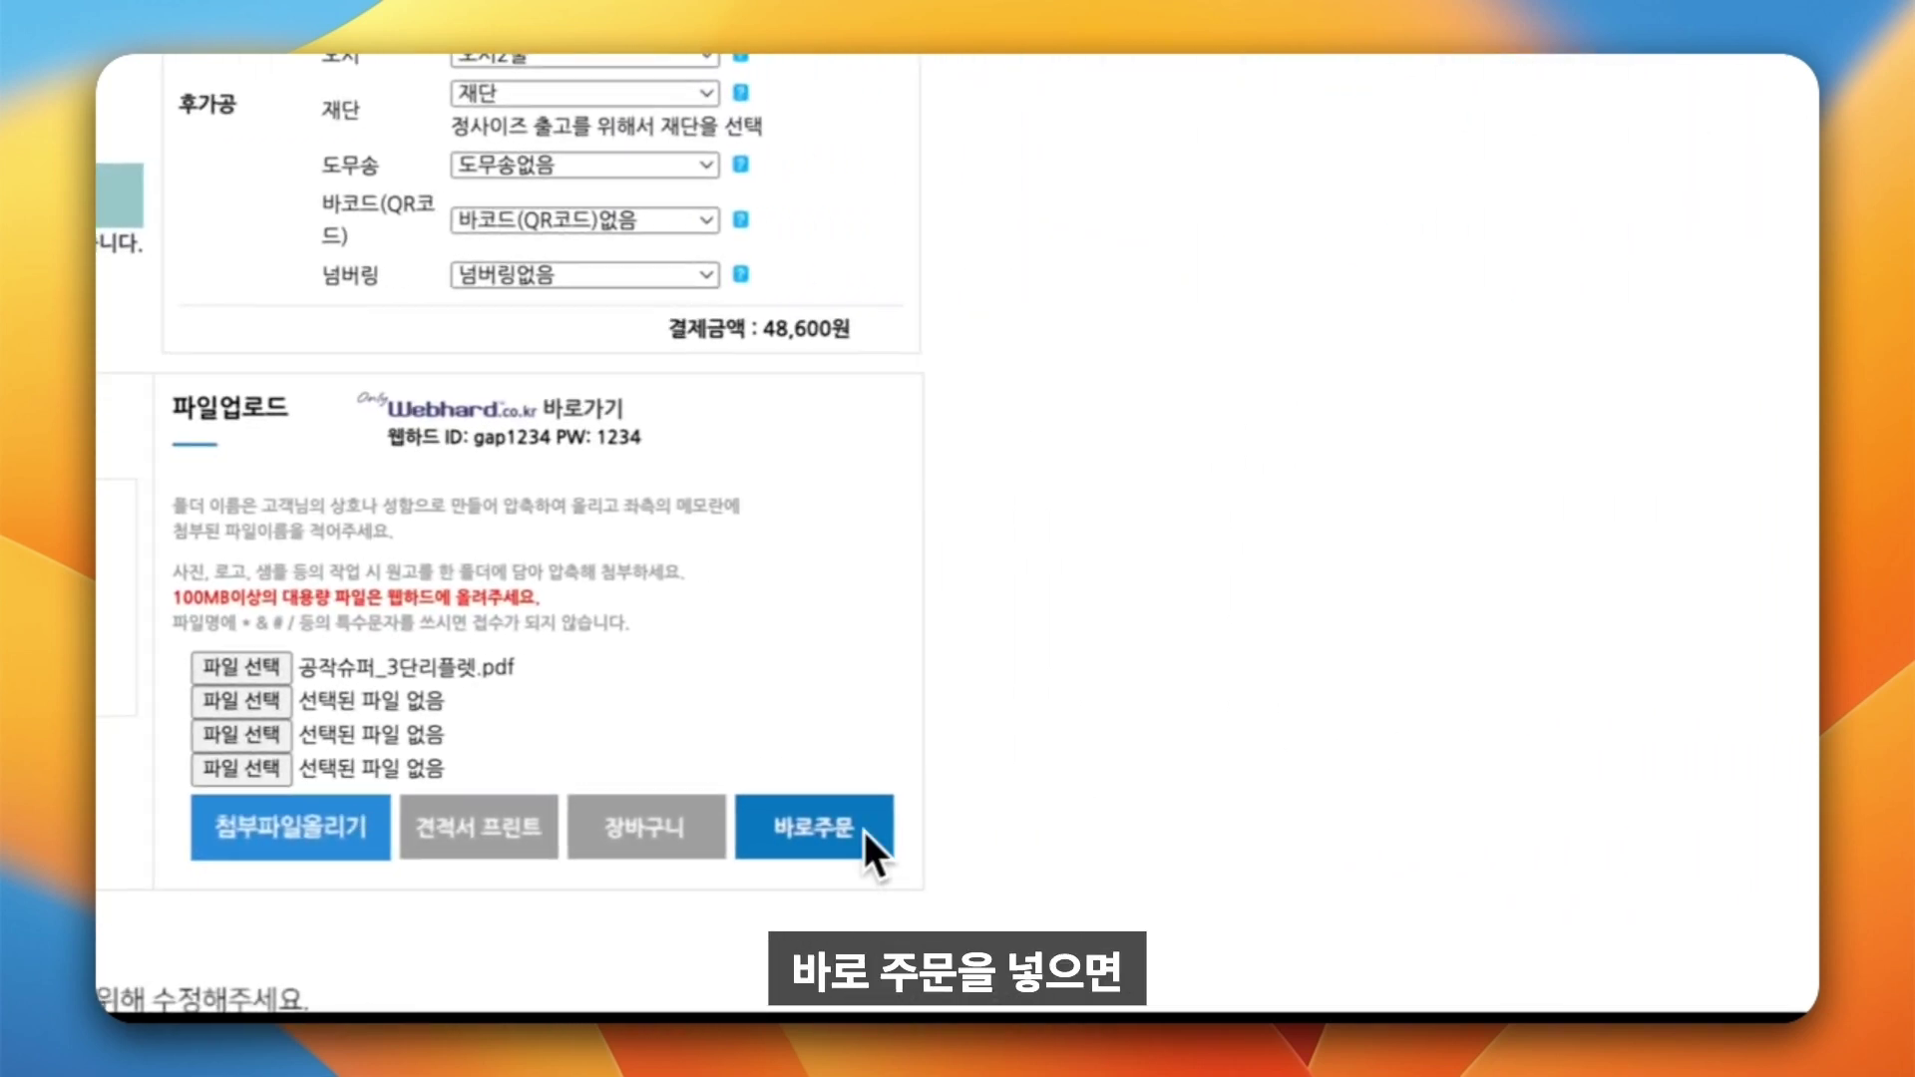